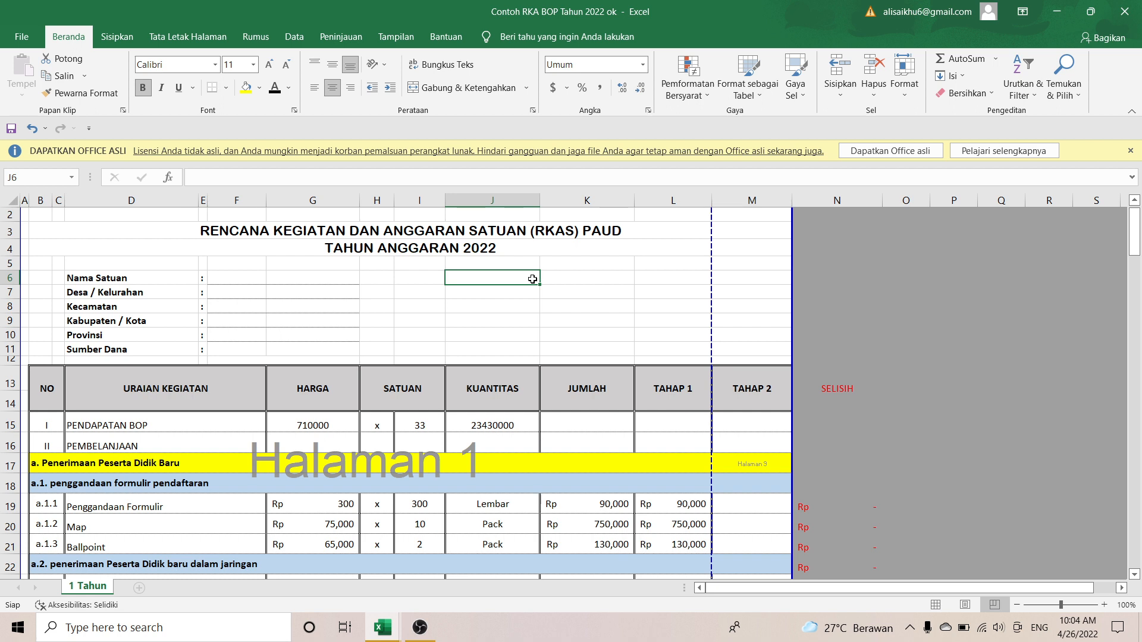
Step: Inspect the TAHAP 1 and TAHAP 2 column headings and the TAHAP 1, TAHAP 2 and JUMLAH grand totals in the RKA sheet
scroll(273, 371, "down", 1)
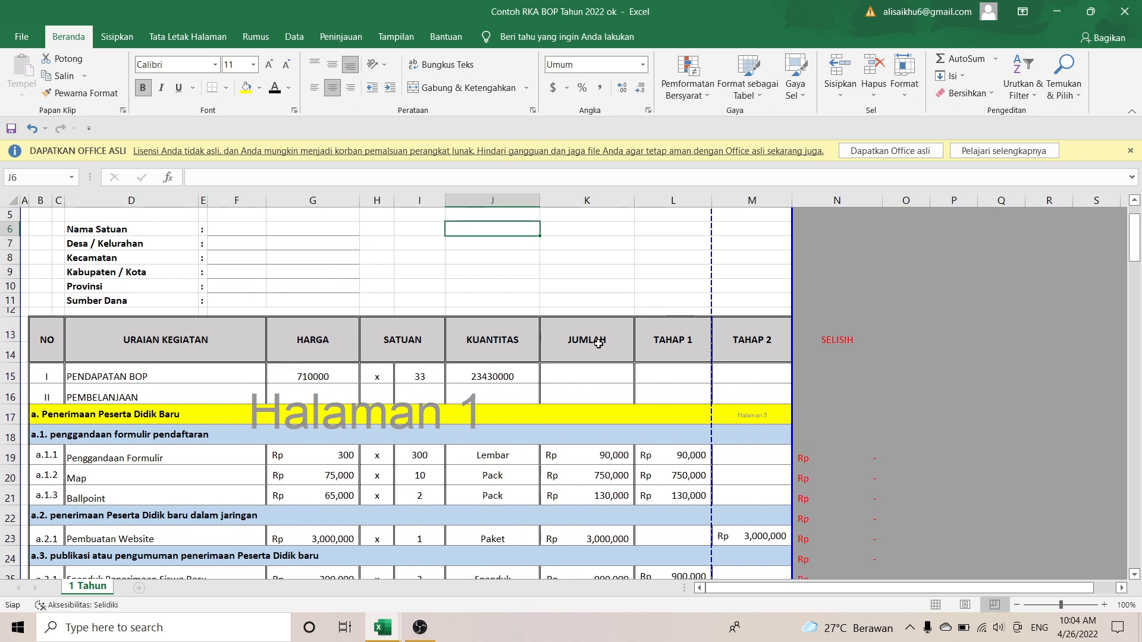
left_click(681, 344)
left_click(742, 343)
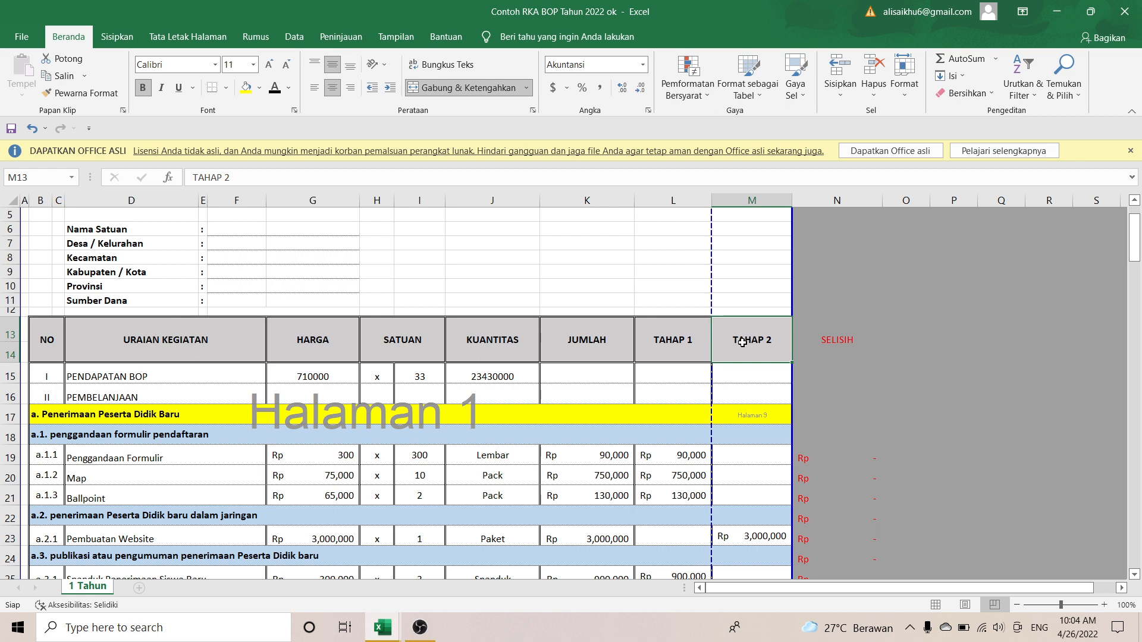
left_click(664, 340)
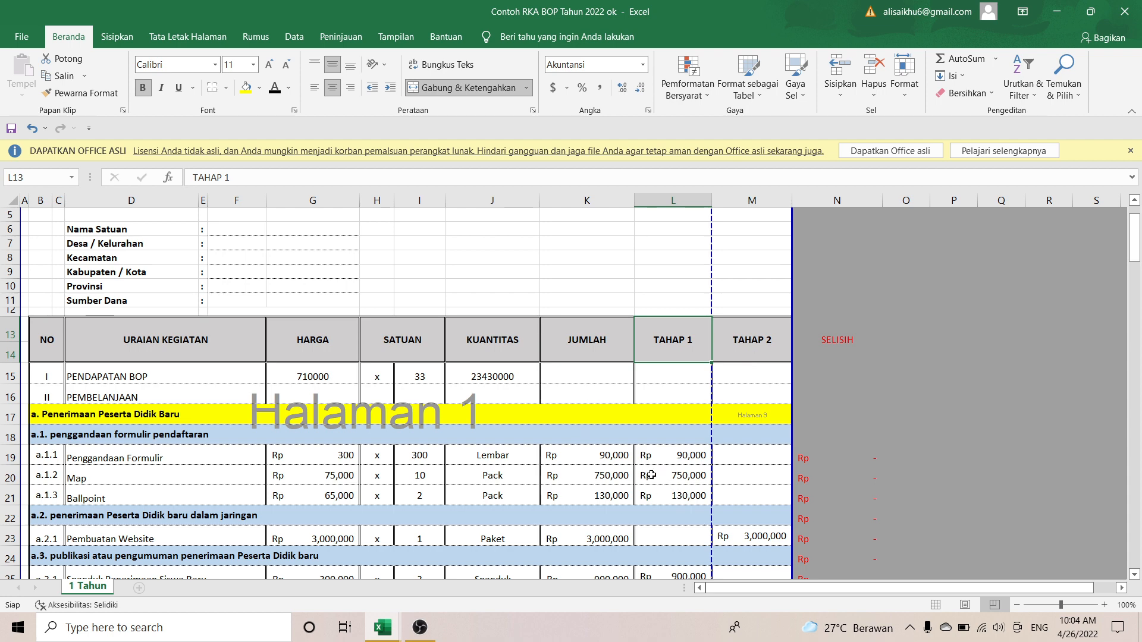
scroll(654, 475, "down", 20)
scroll(651, 474, "up", 14)
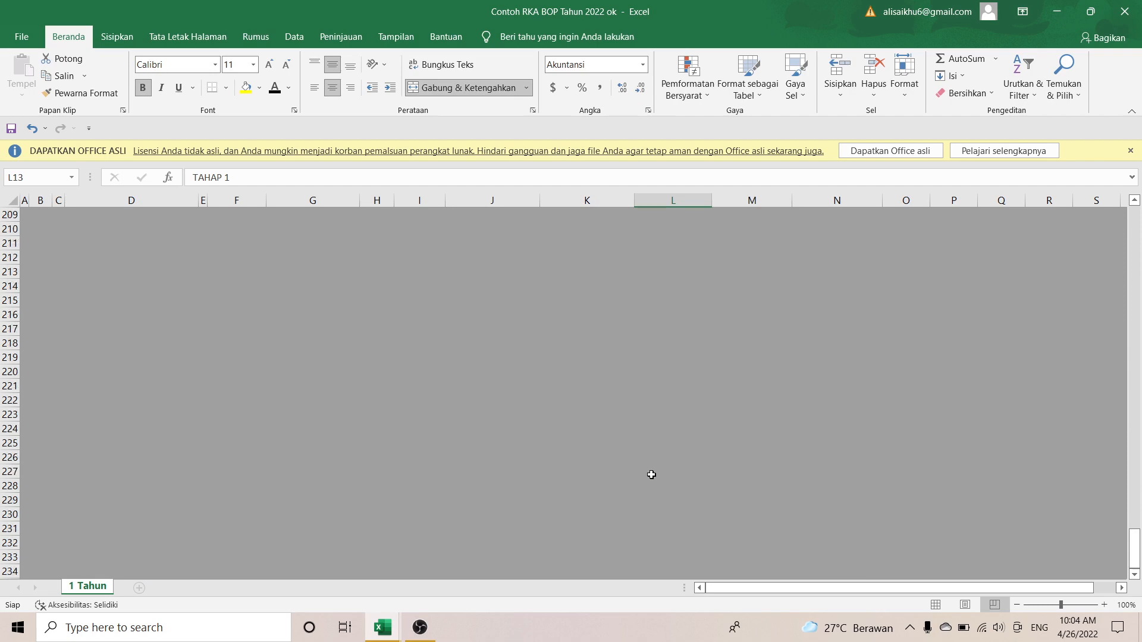
scroll(651, 475, "up", 6)
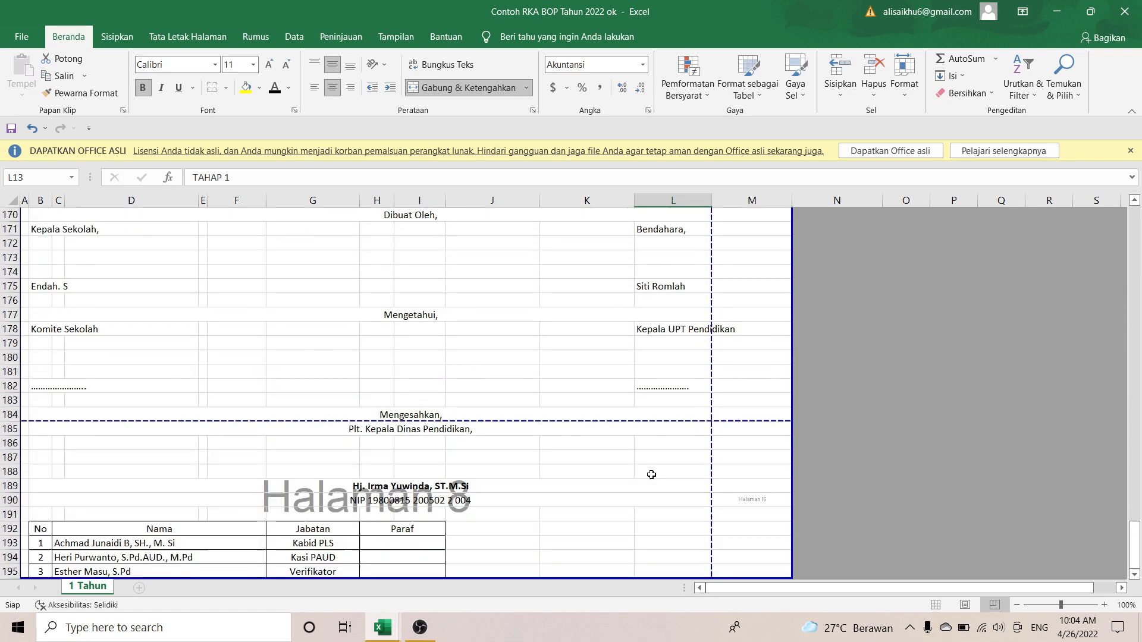
left_click(674, 310)
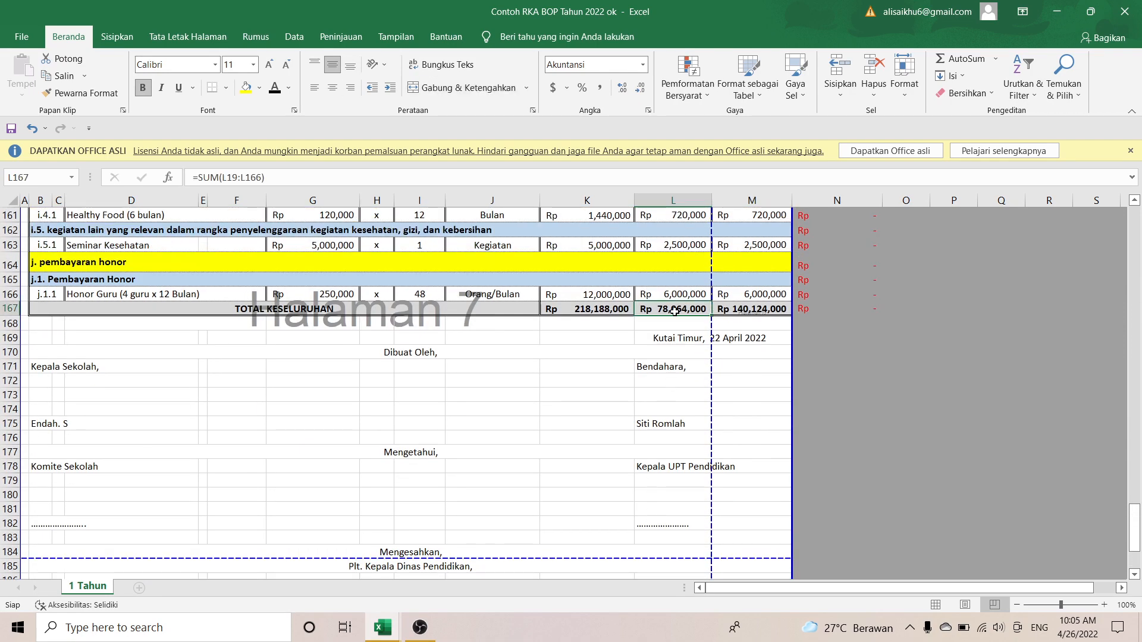
left_click(734, 307)
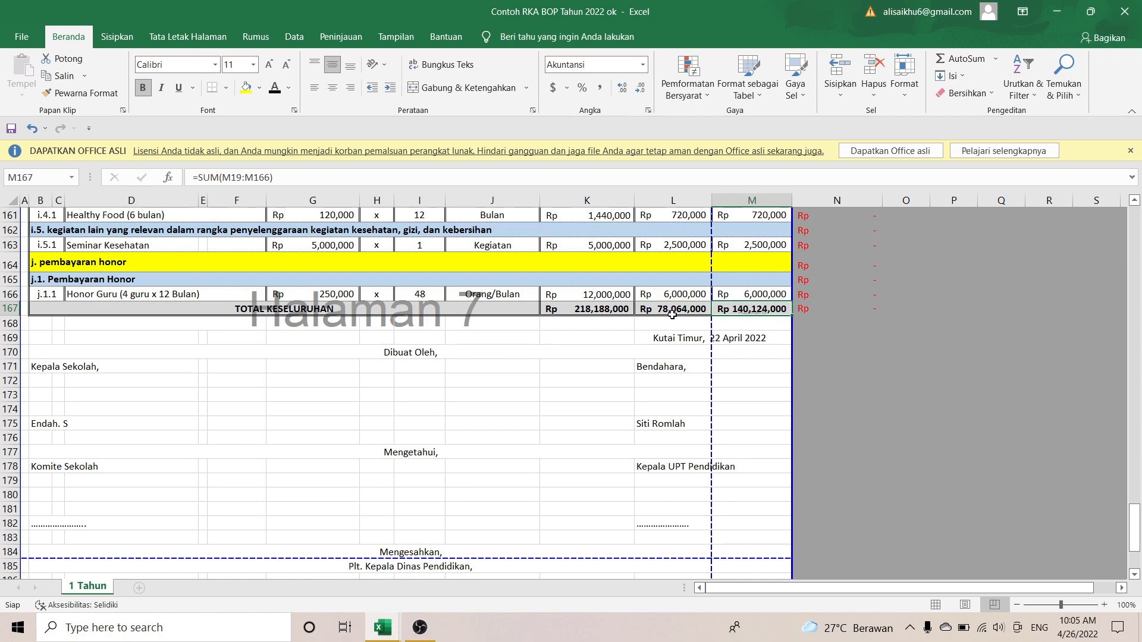
left_click(594, 309)
scroll(593, 310, "up", 7)
scroll(593, 309, "up", 6)
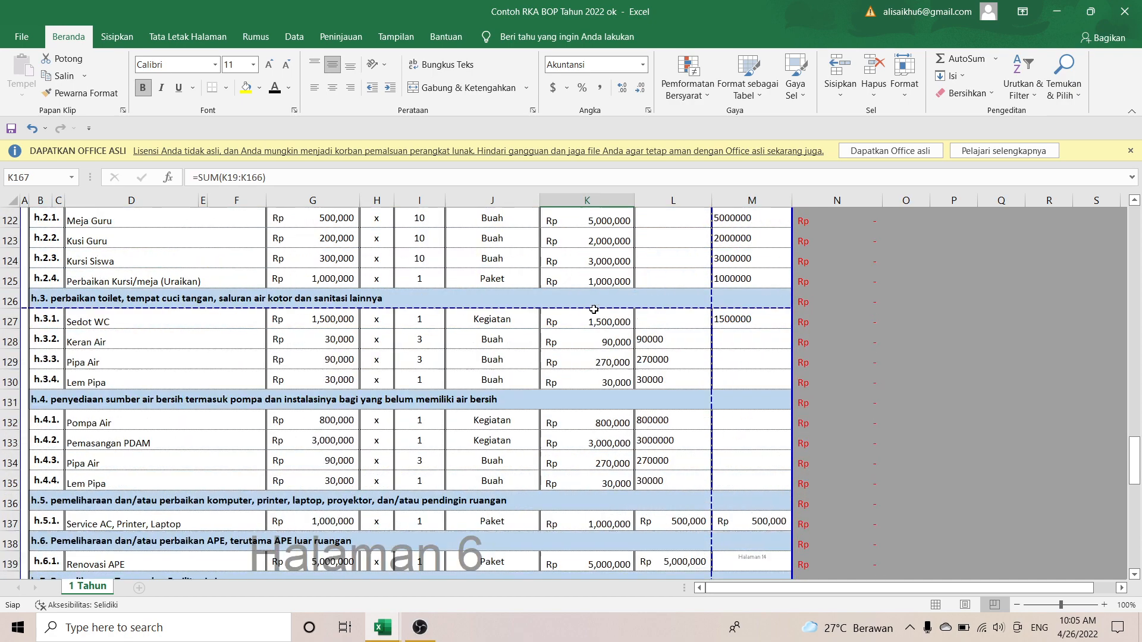
scroll(594, 309, "up", 5)
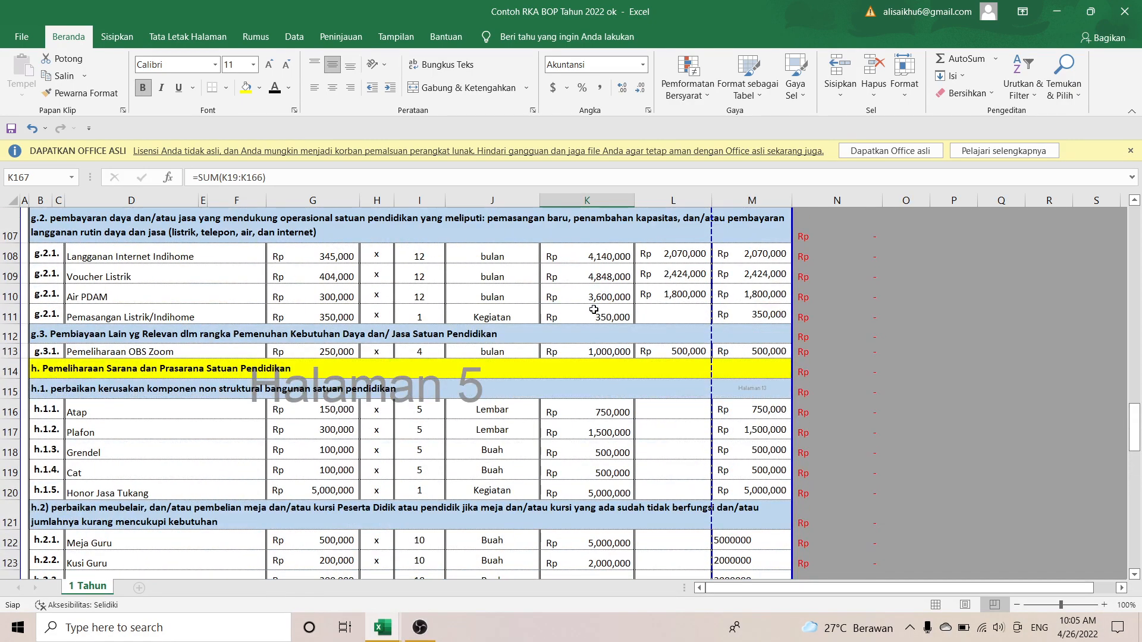
scroll(594, 309, "up", 10)
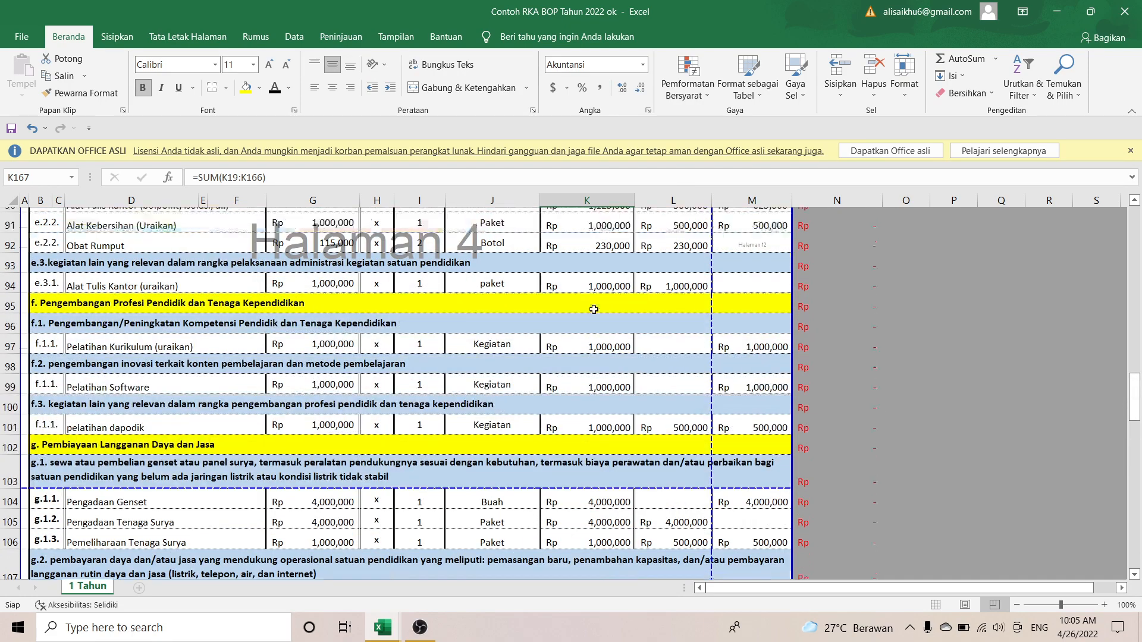
scroll(593, 309, "up", 17)
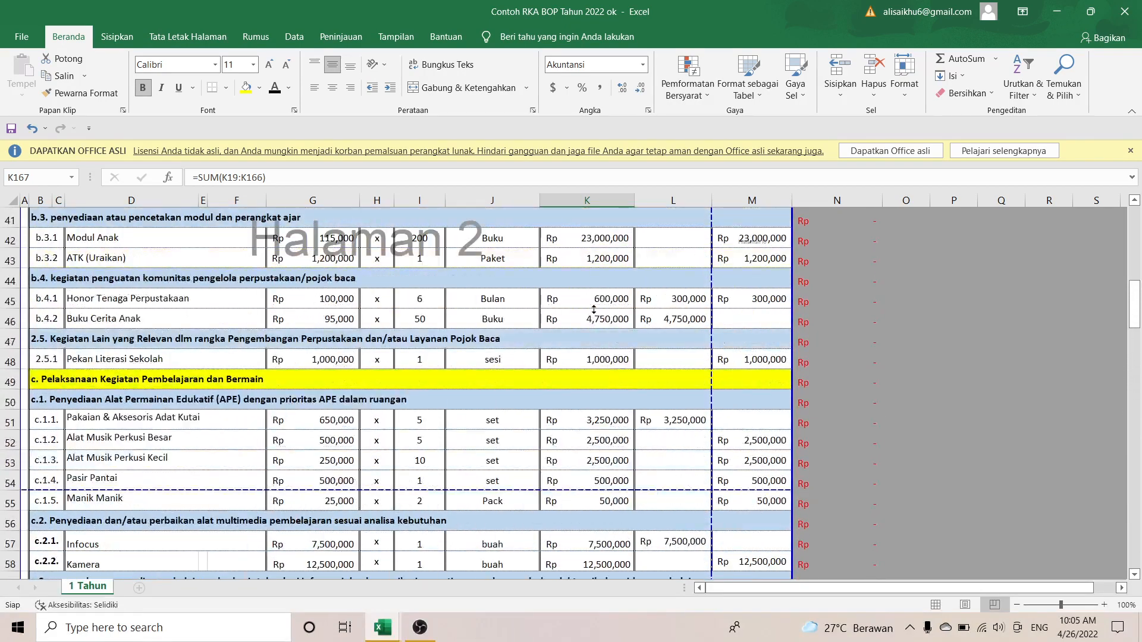
scroll(594, 309, "up", 6)
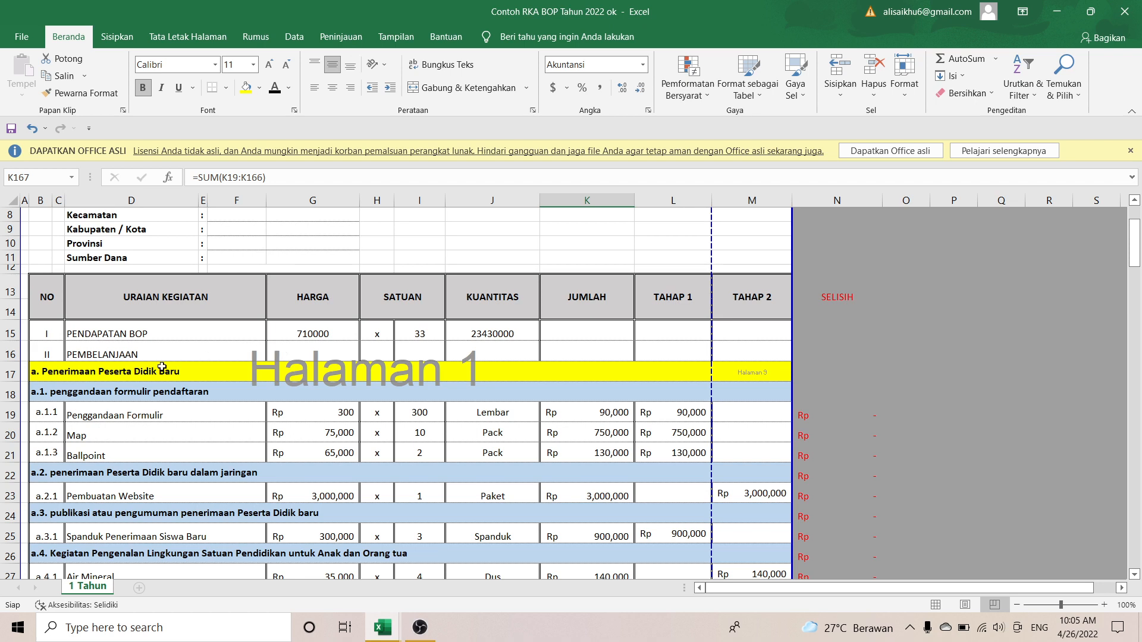
Step: Select the a.1 form duplication sub-heading and scroll down through sections a–c
left_click(67, 397)
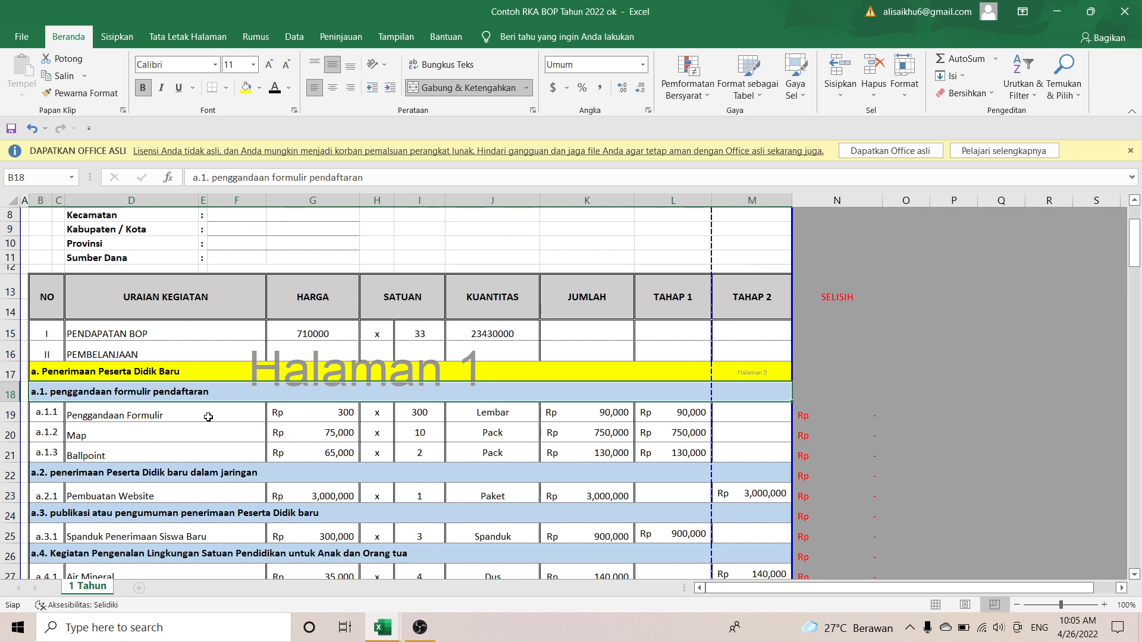
scroll(209, 417, "down", 1)
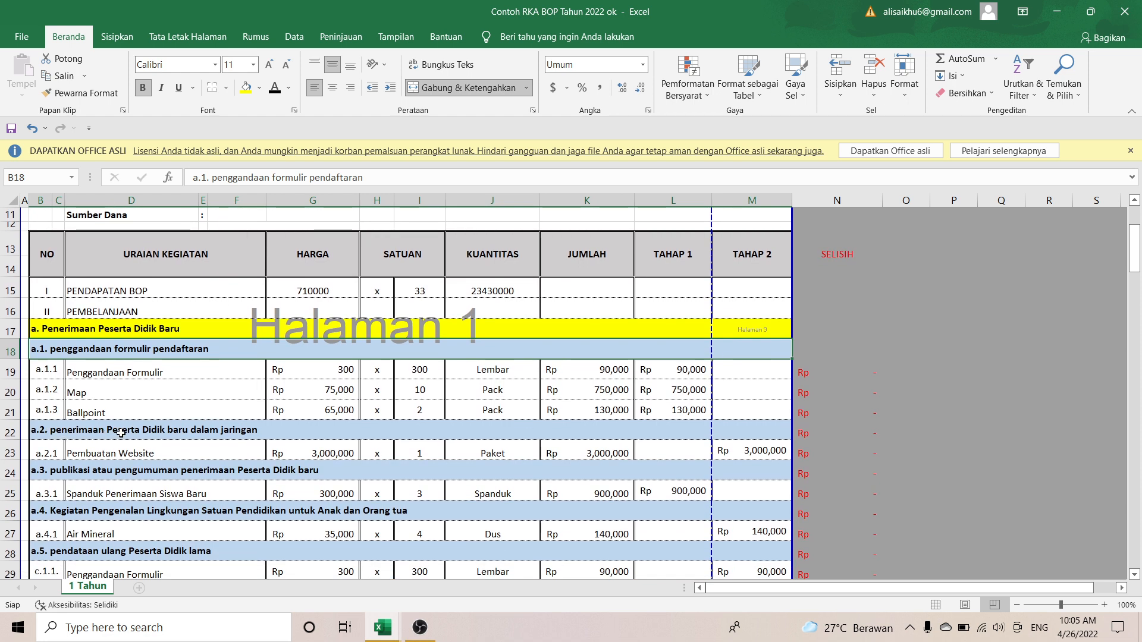
scroll(232, 447, "down", 1)
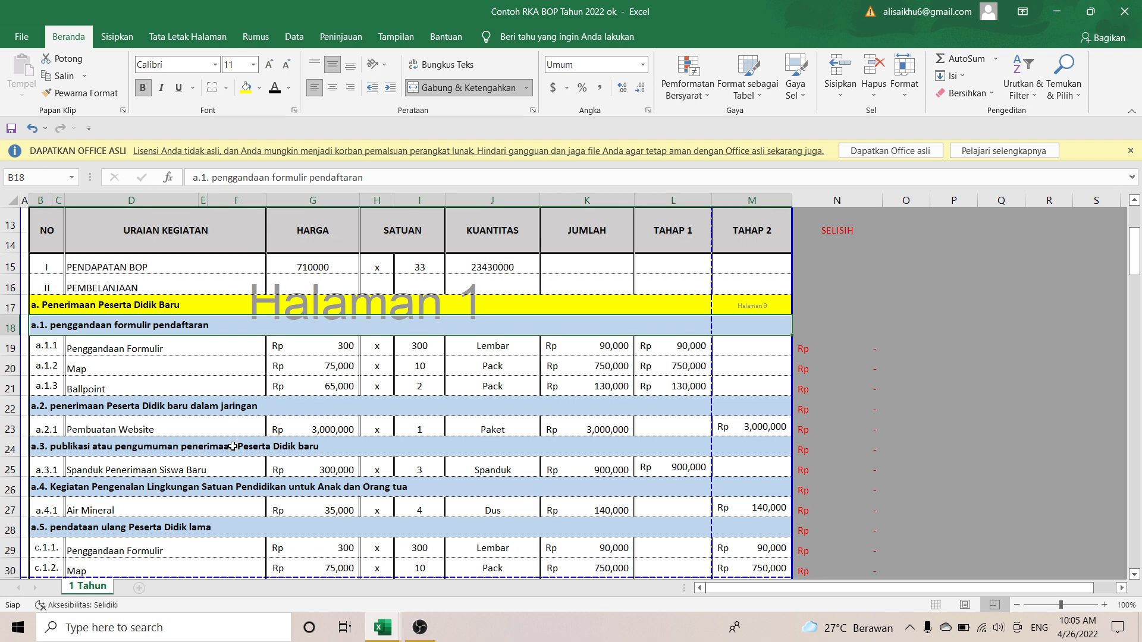
scroll(232, 447, "down", 1)
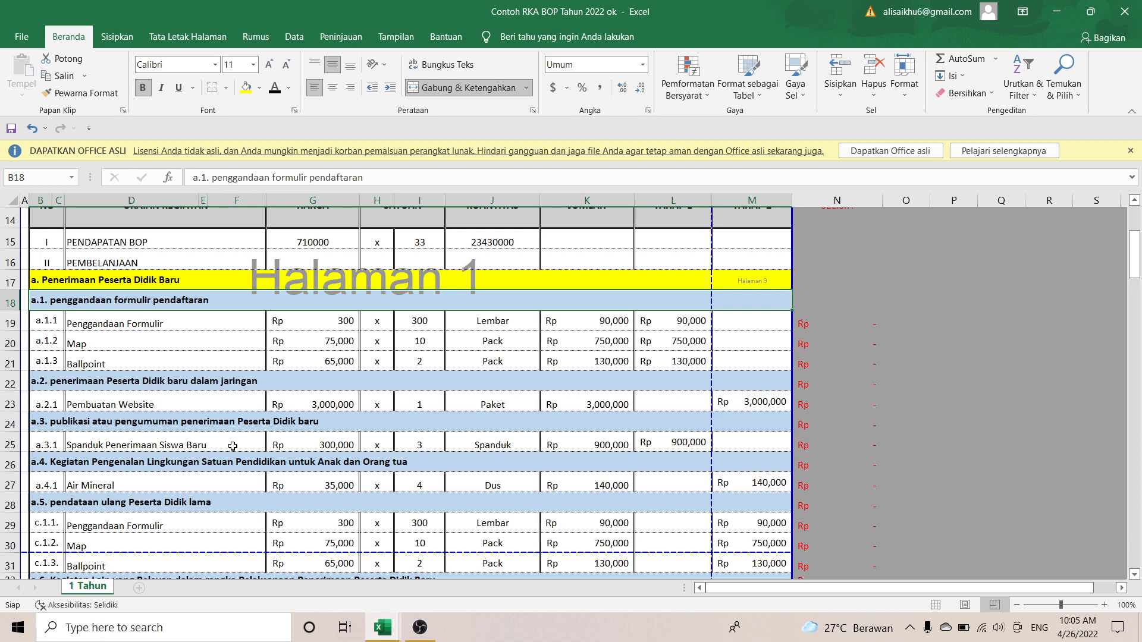
scroll(232, 446, "down", 1)
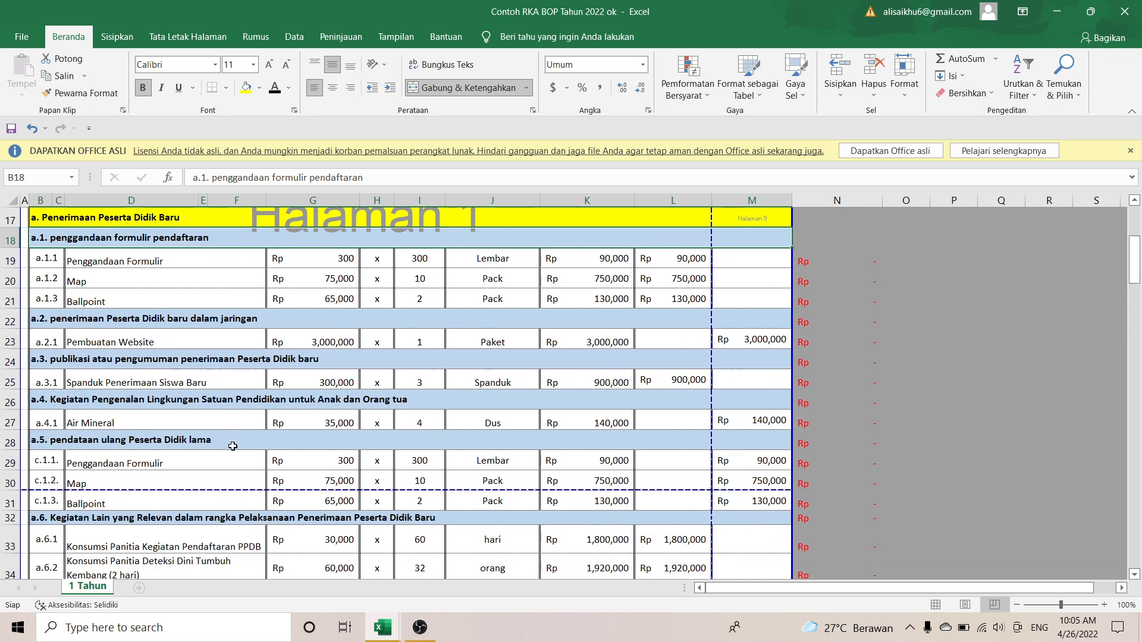
scroll(232, 446, "down", 1)
scroll(233, 446, "down", 1)
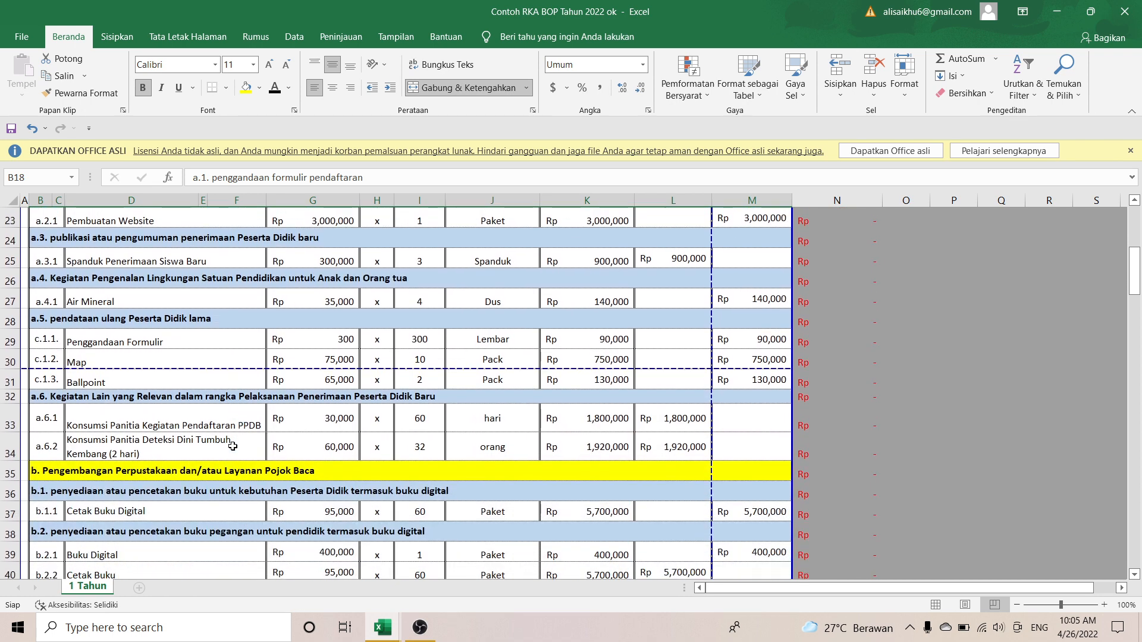
scroll(232, 446, "down", 1)
scroll(233, 446, "down", 1)
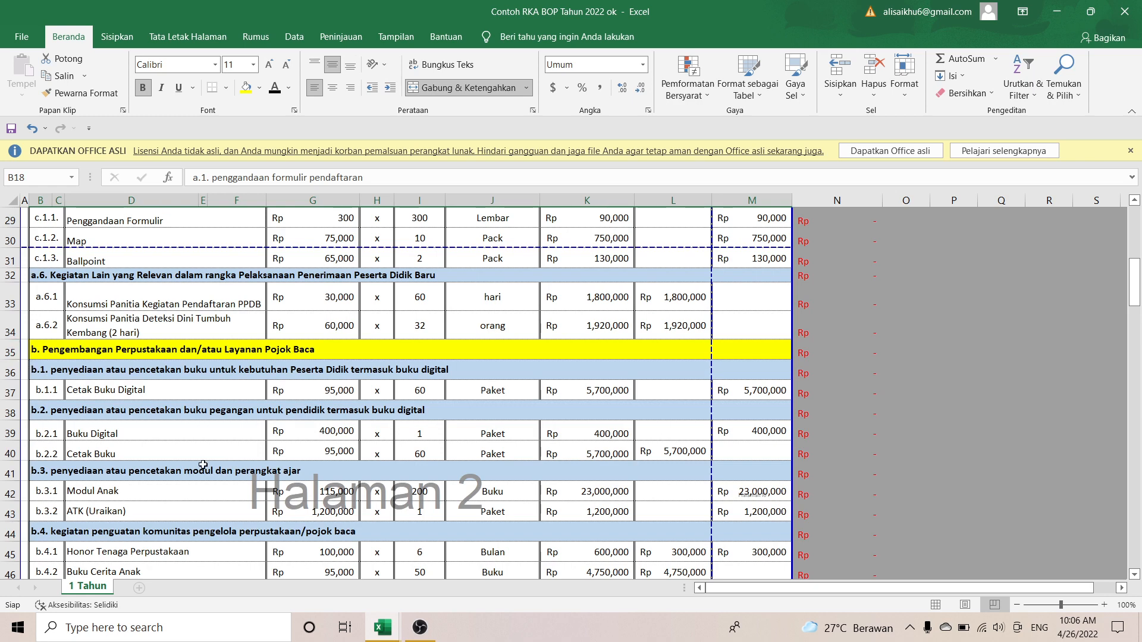
scroll(207, 468, "down", 3)
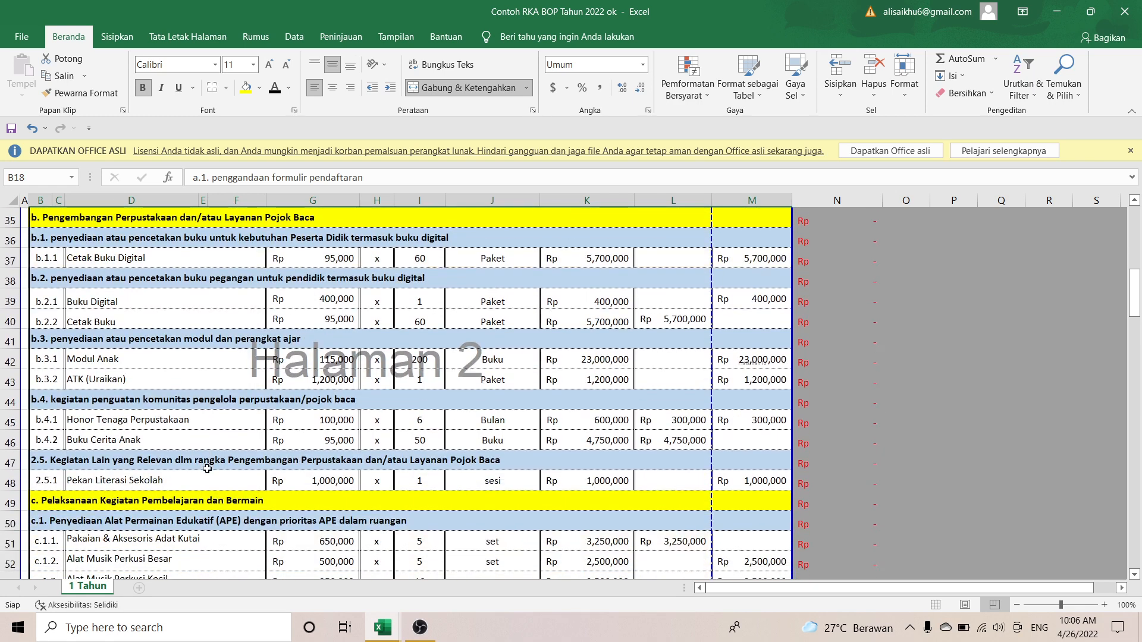
scroll(207, 469, "down", 2)
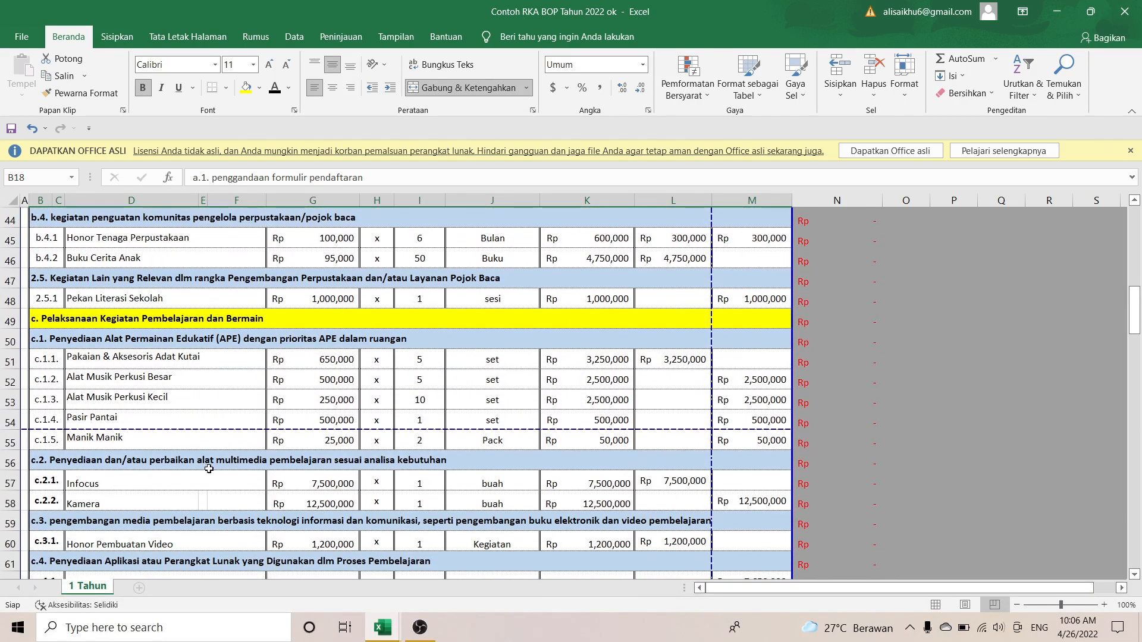
mouse_move(382, 628)
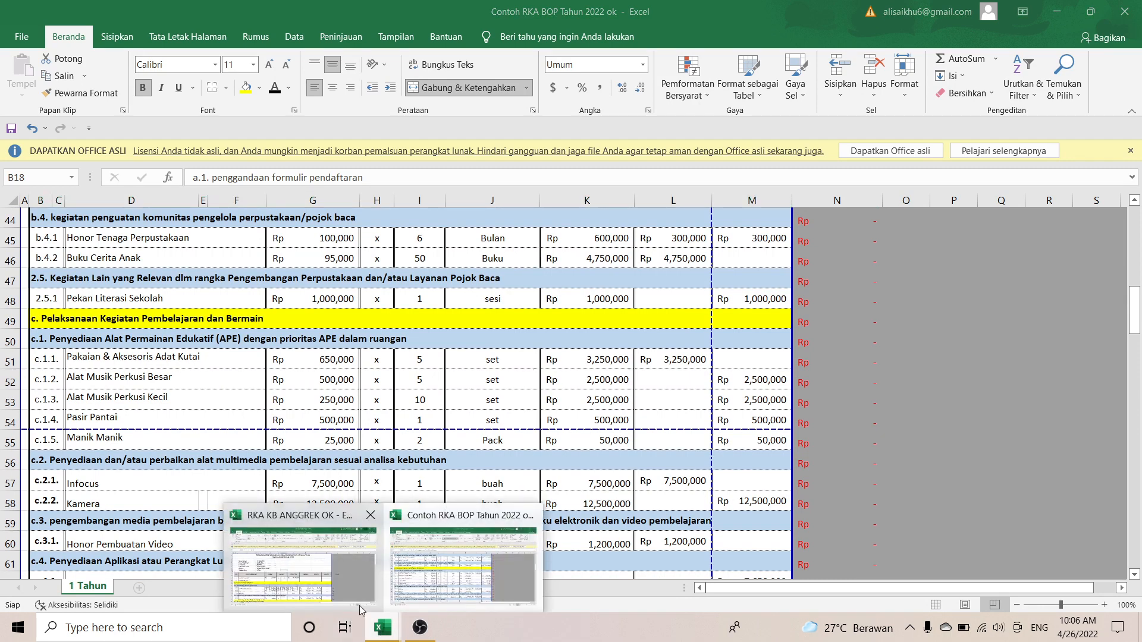
left_click(301, 565)
scroll(362, 422, "down", 2)
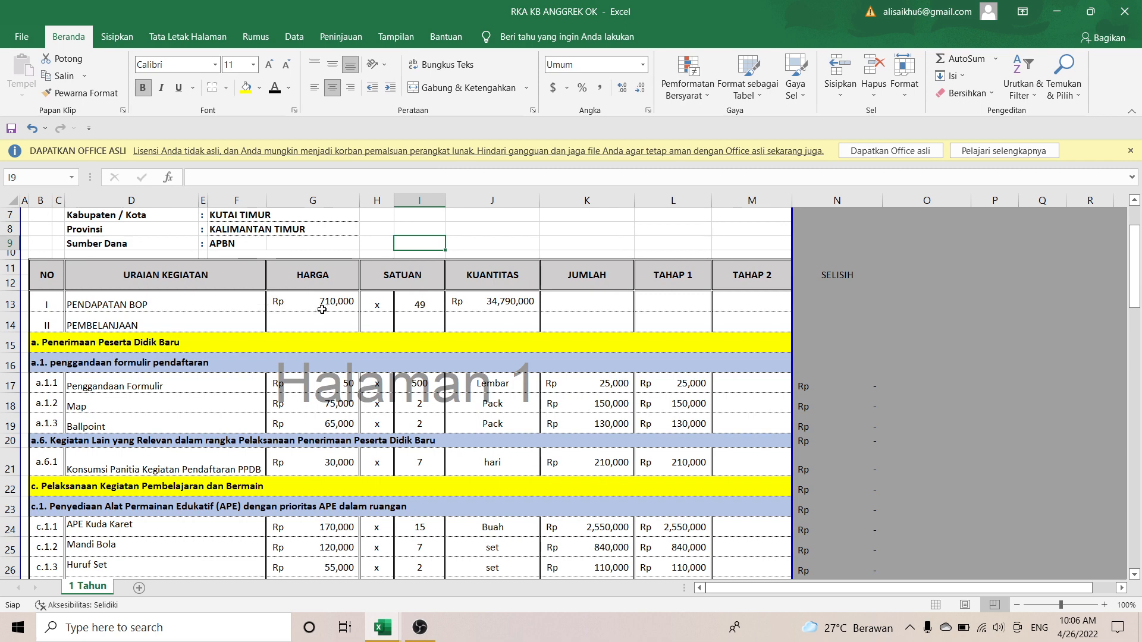
scroll(322, 310, "down", 1)
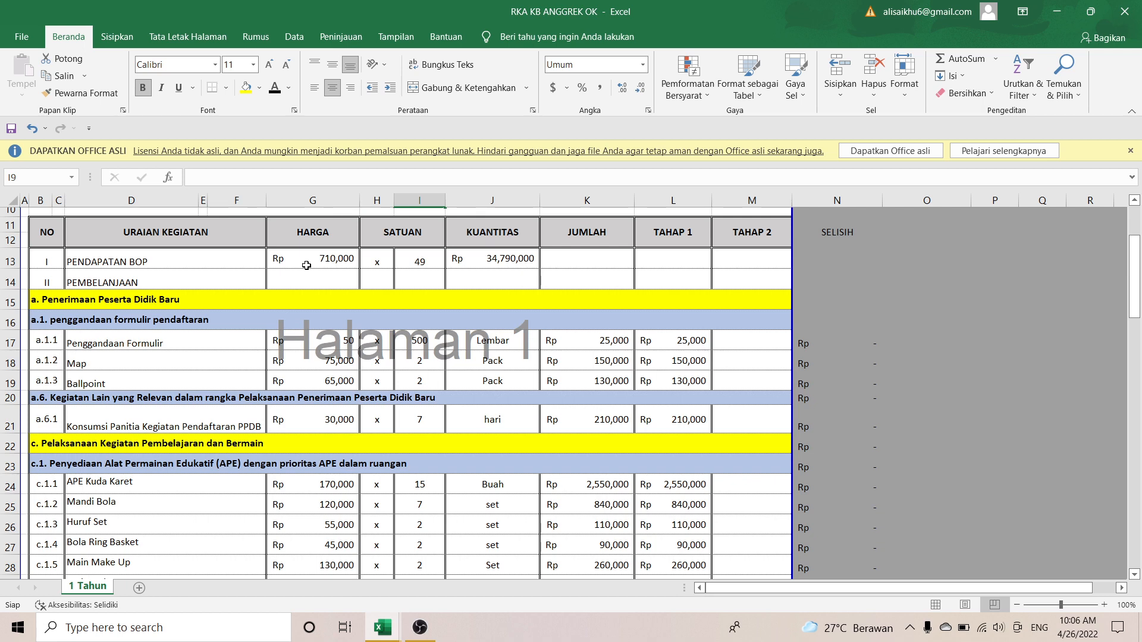
left_click(412, 261)
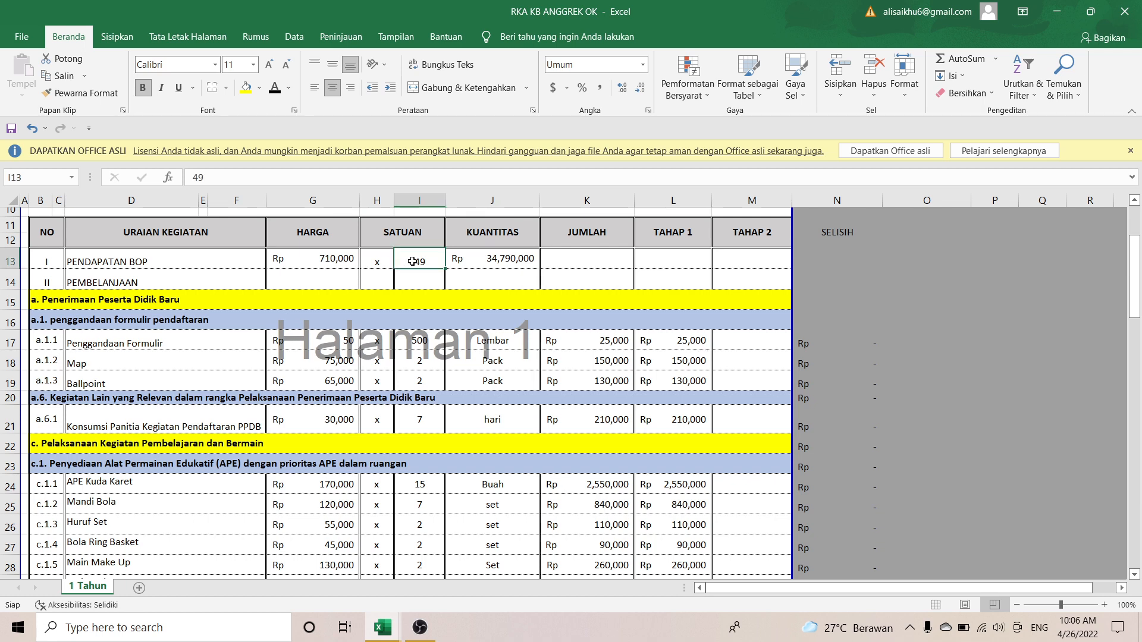
left_click(477, 251)
scroll(476, 370, "down", 1)
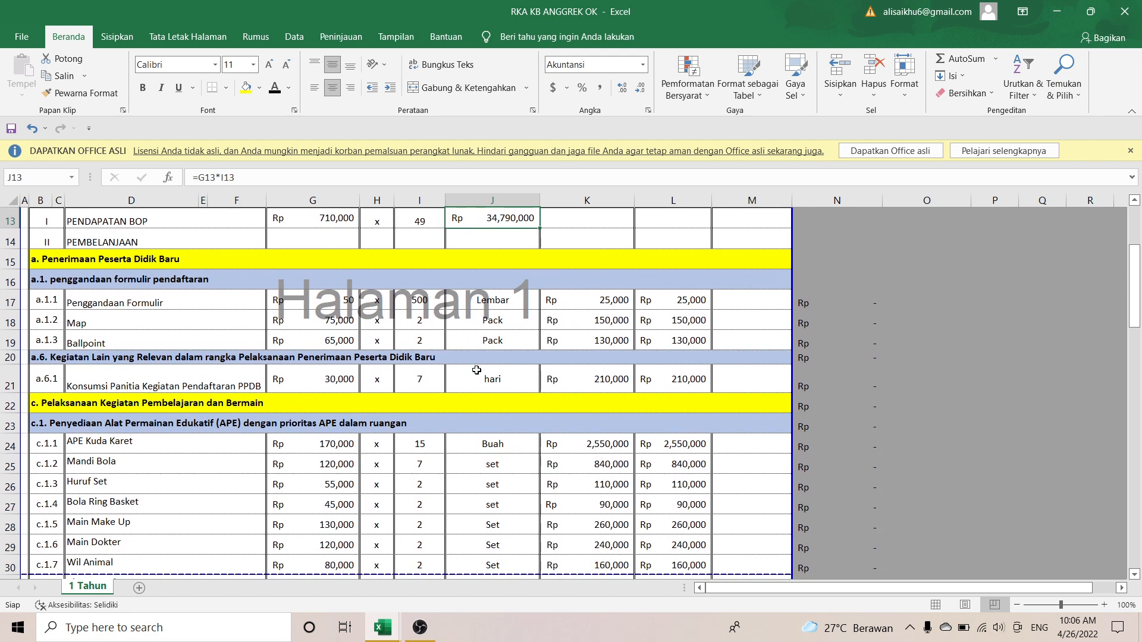
left_click(338, 380)
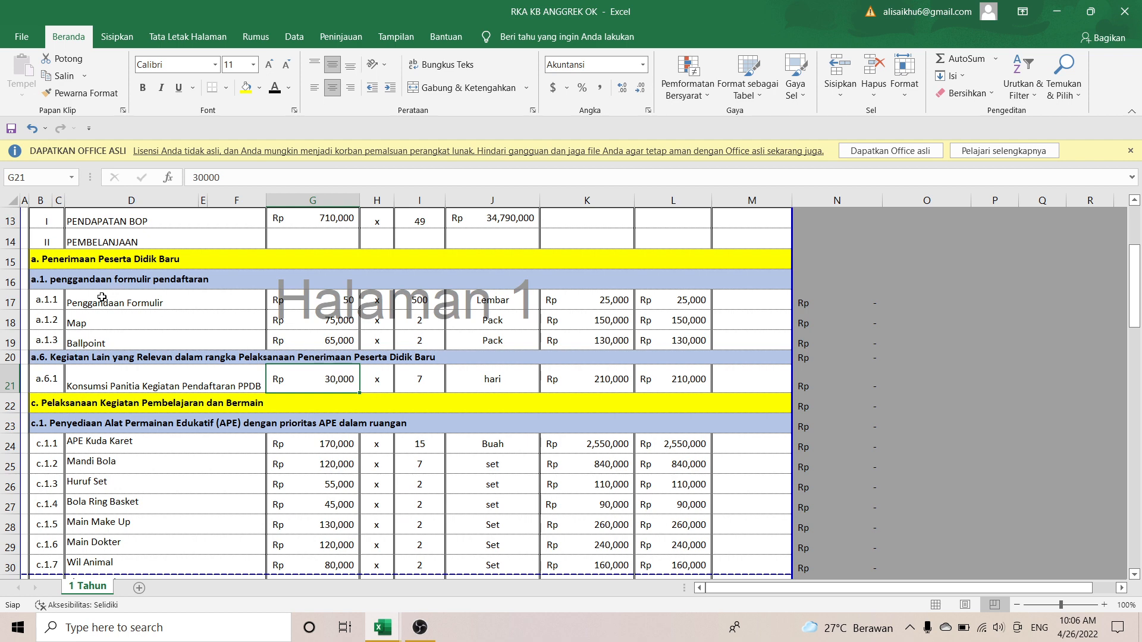
left_click(46, 282)
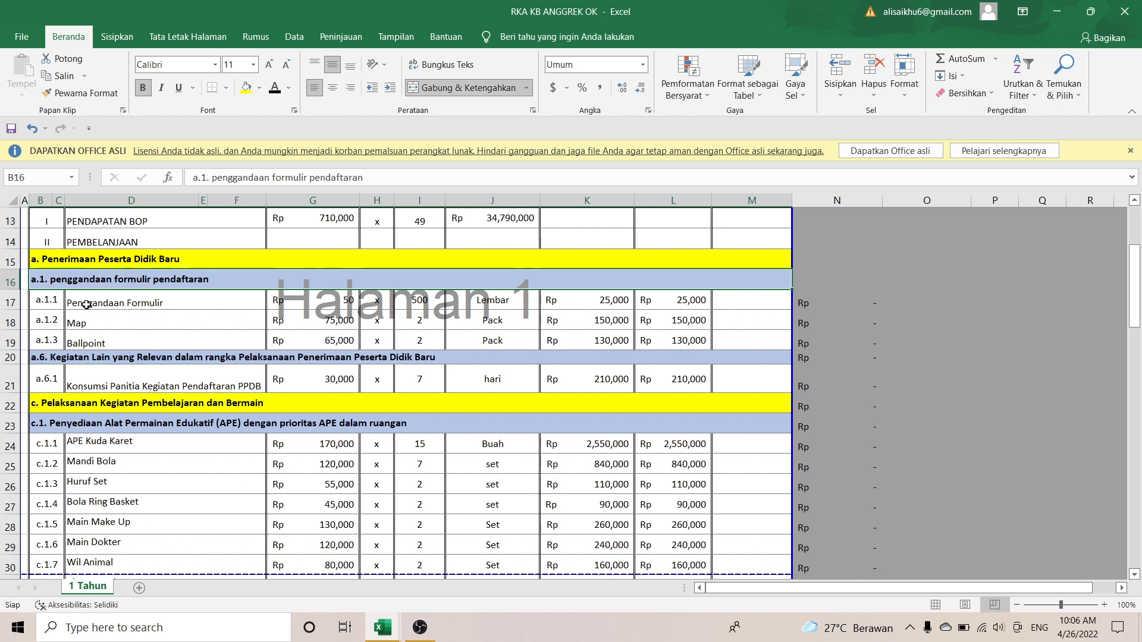
scroll(42, 422, "down", 1)
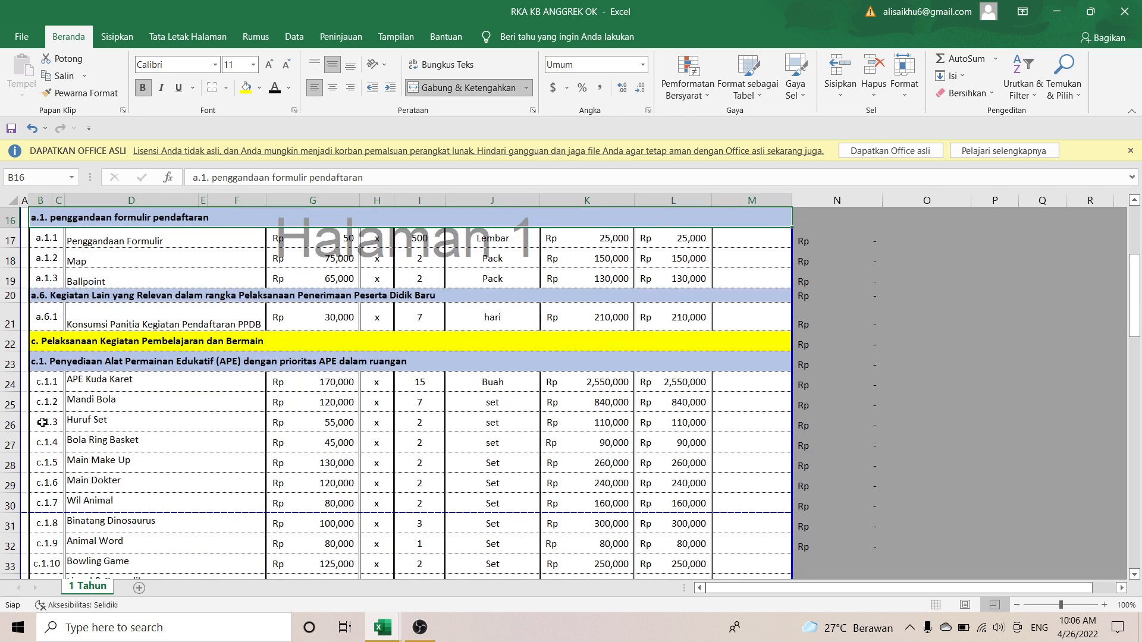
scroll(43, 422, "down", 5)
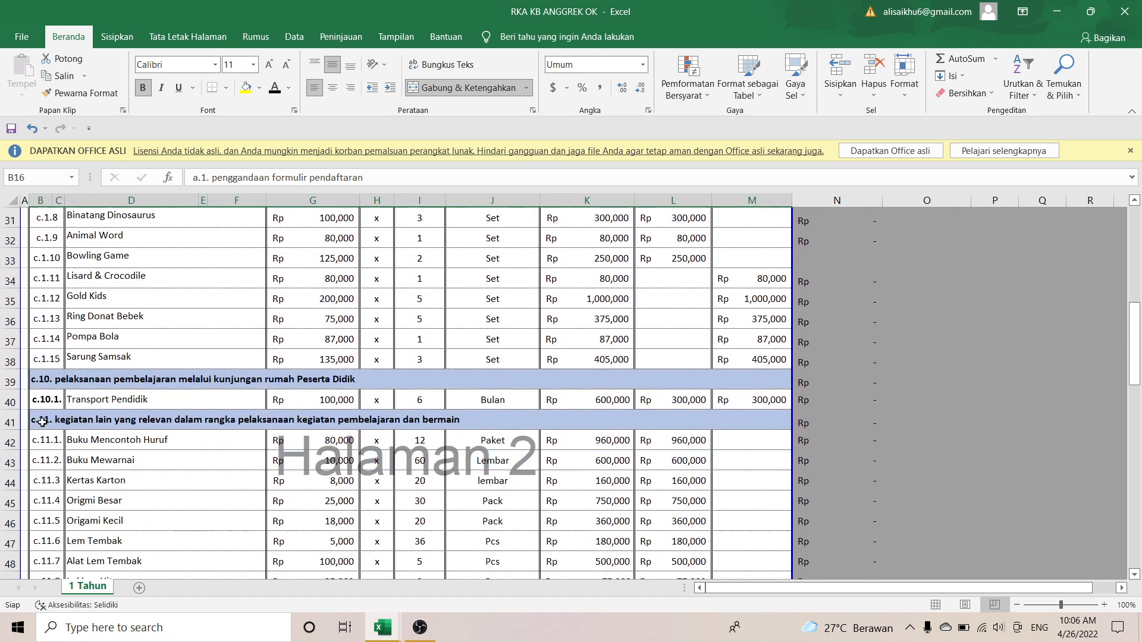
scroll(42, 422, "down", 2)
scroll(43, 423, "up", 1)
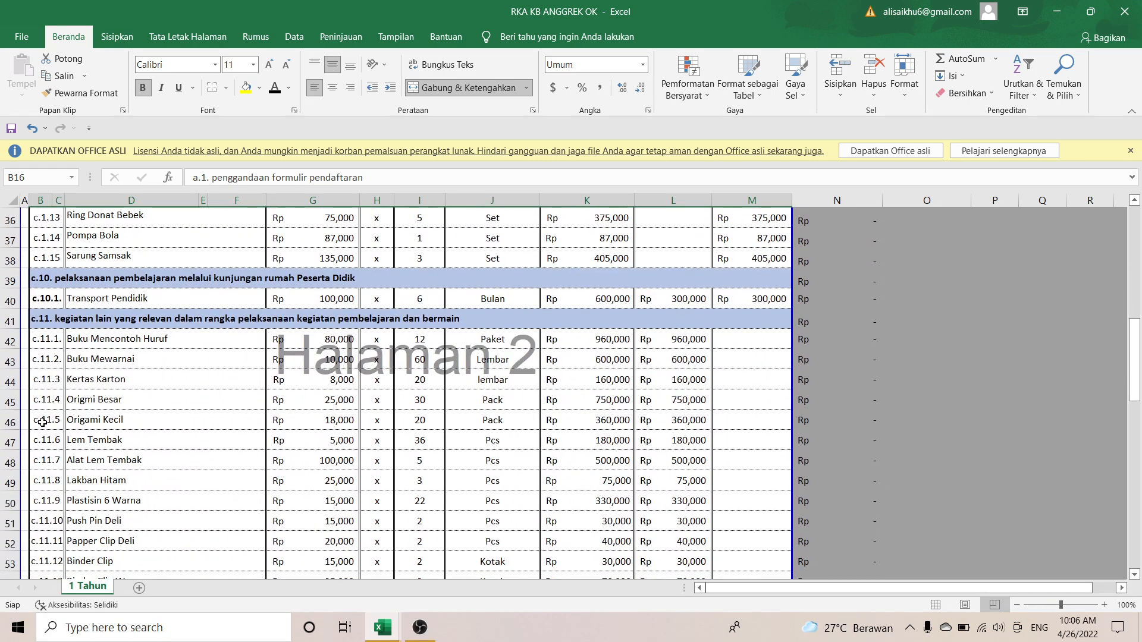
scroll(42, 422, "down", 1)
scroll(43, 422, "down", 1)
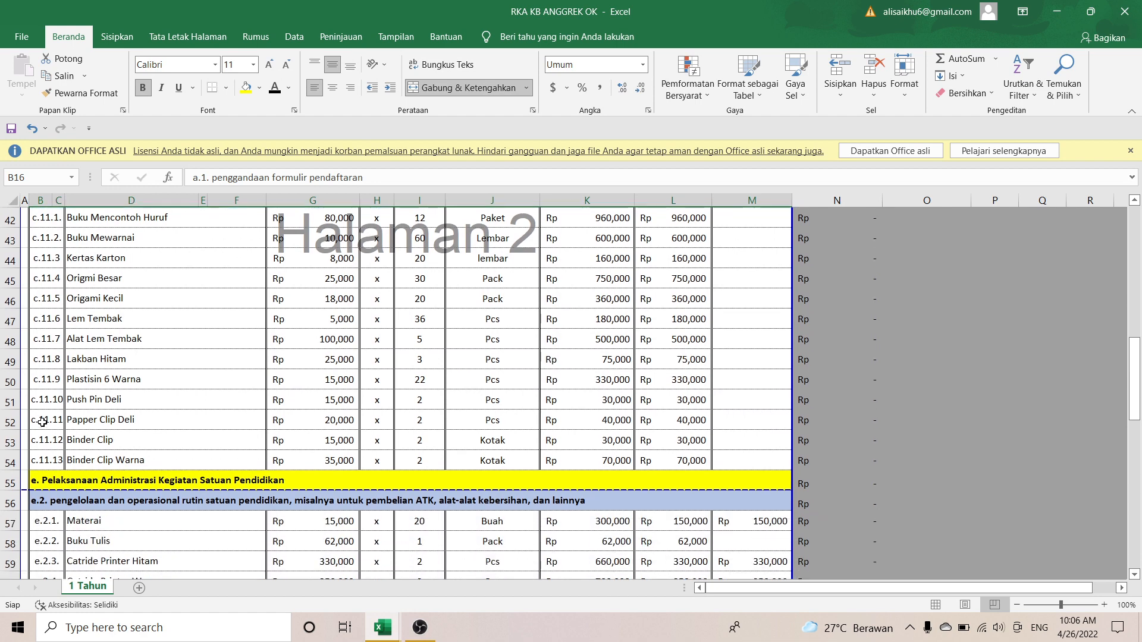
scroll(42, 422, "up", 1)
scroll(42, 422, "down", 2)
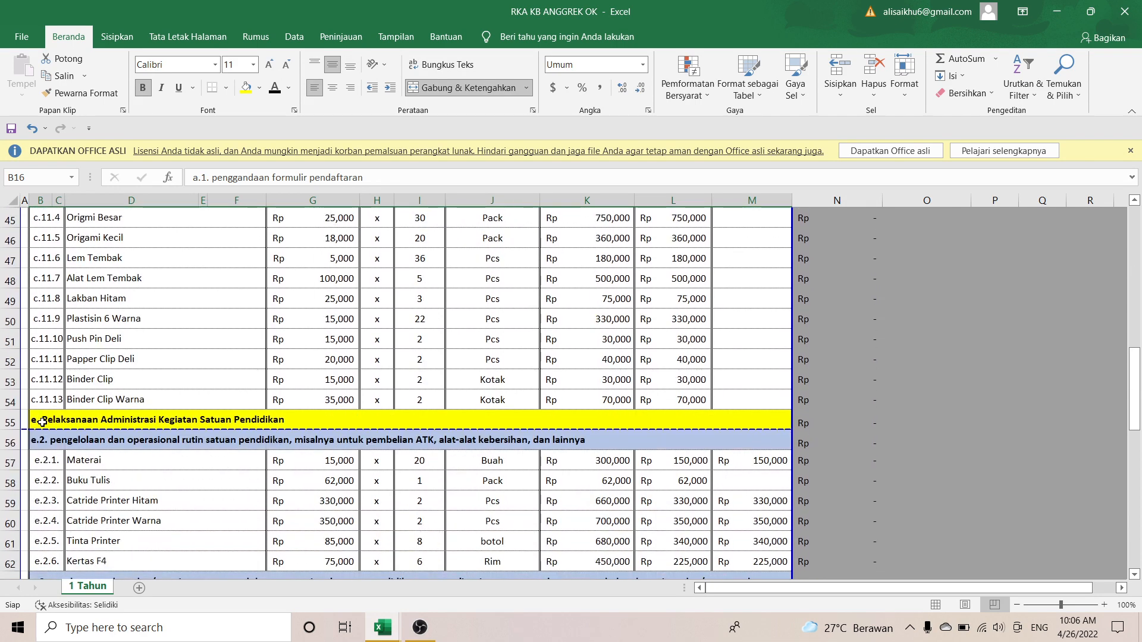
scroll(42, 422, "down", 2)
scroll(42, 422, "down", 7)
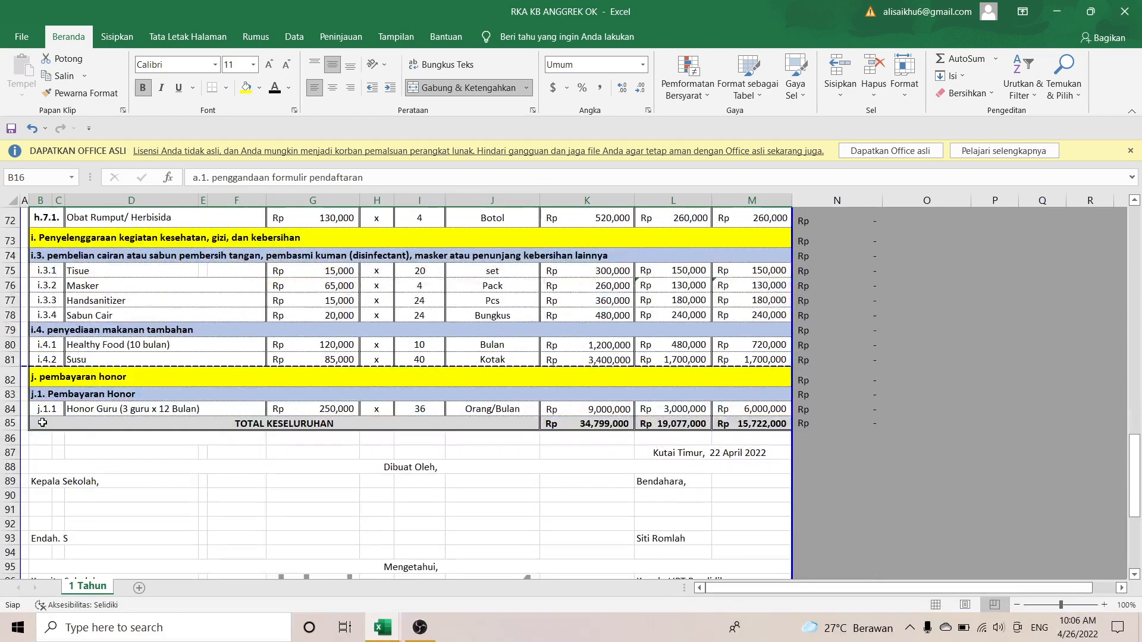
left_click(568, 423)
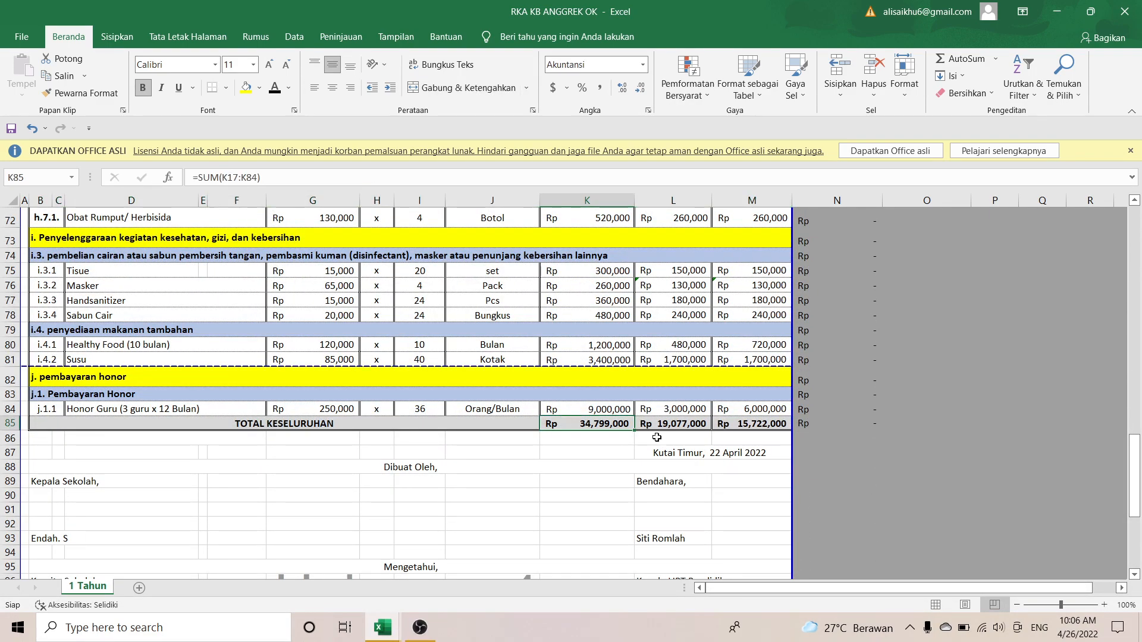
left_click(676, 422)
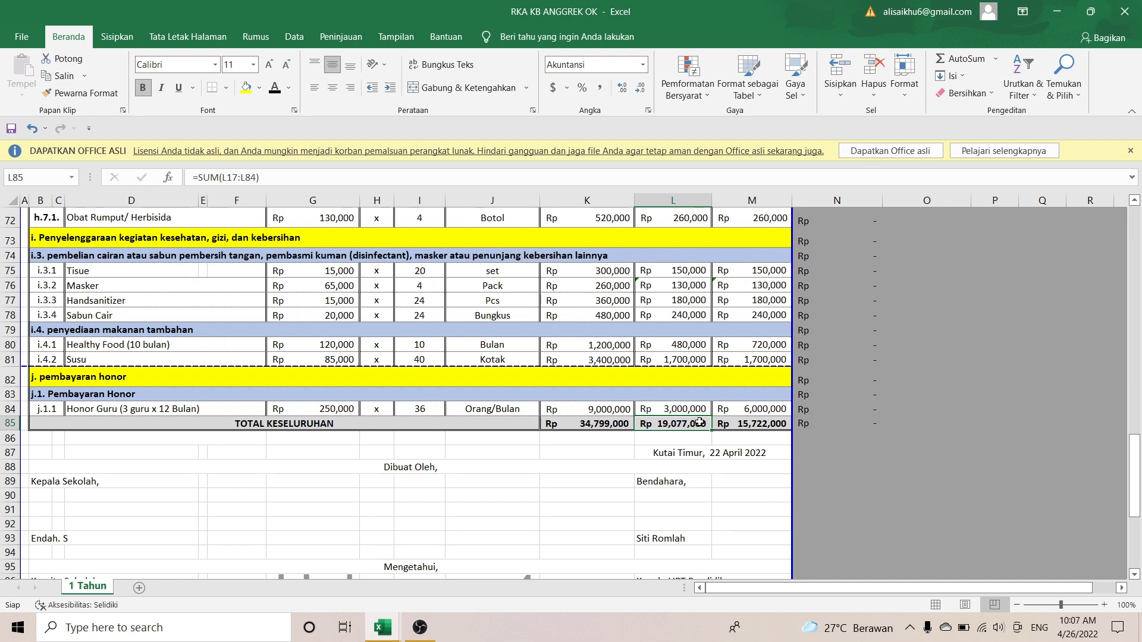
left_click(747, 428)
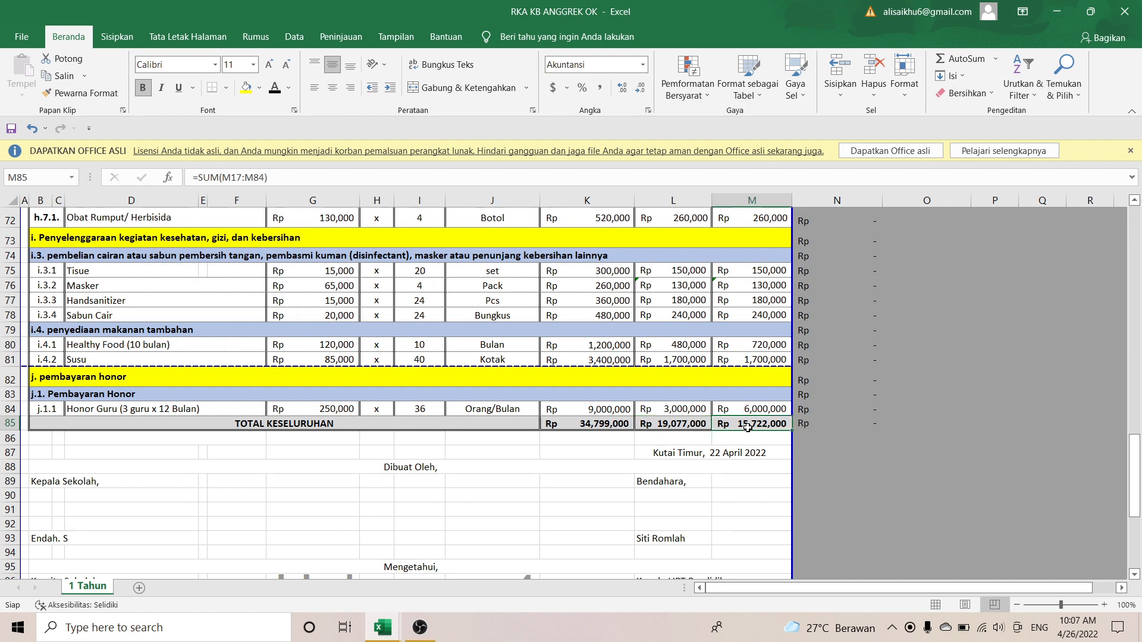
left_click(689, 440)
type("=")
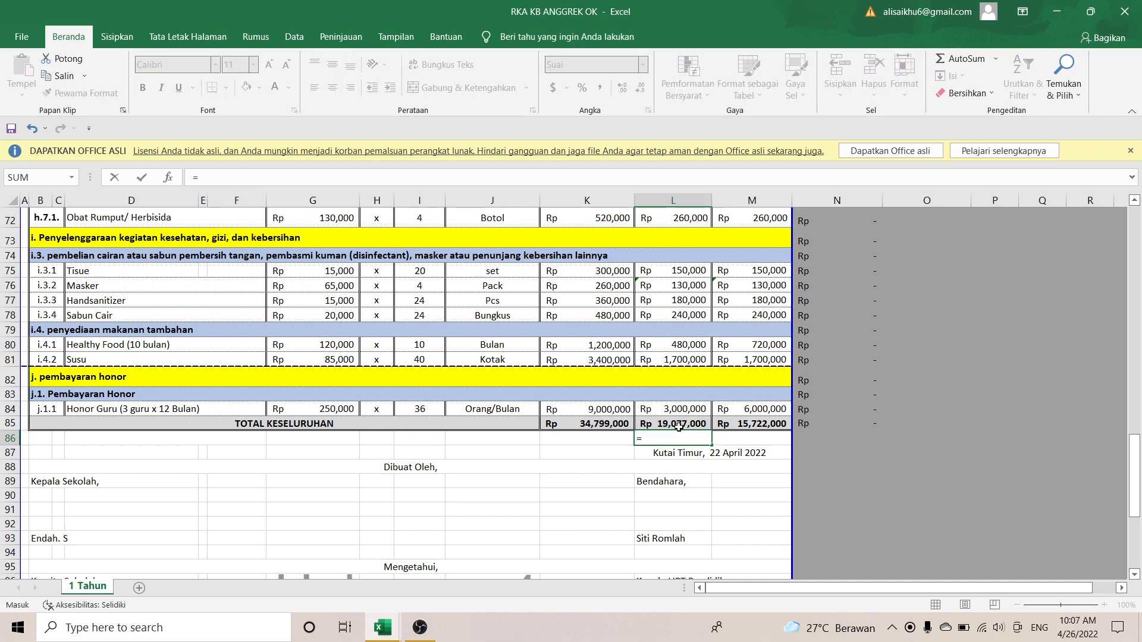
left_click(679, 425)
type("+")
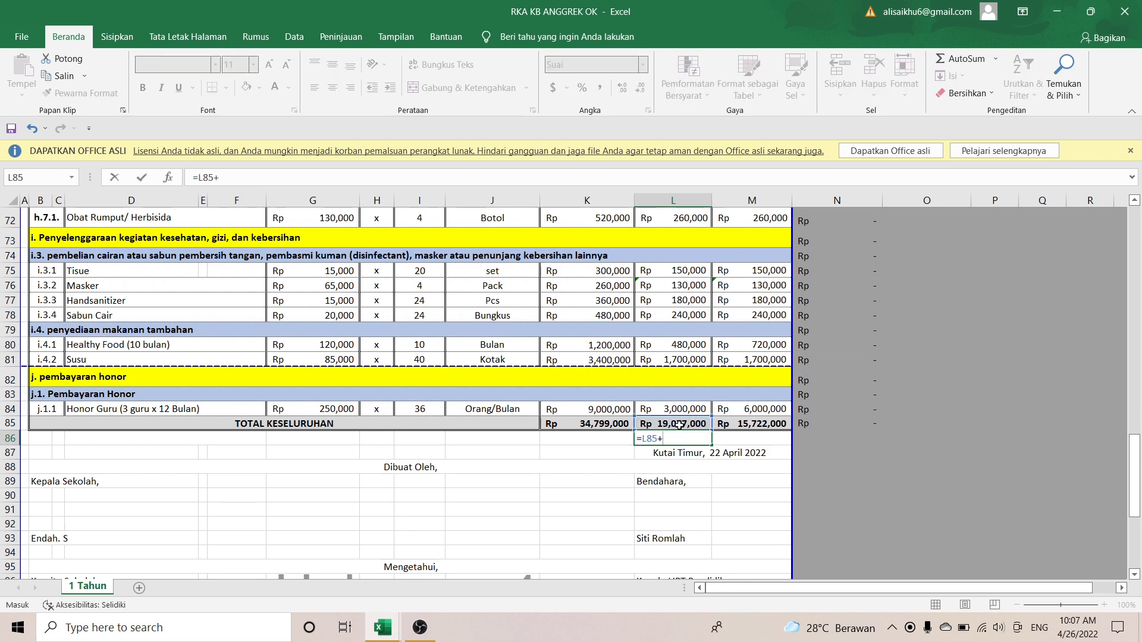
left_click(738, 423)
key("Return")
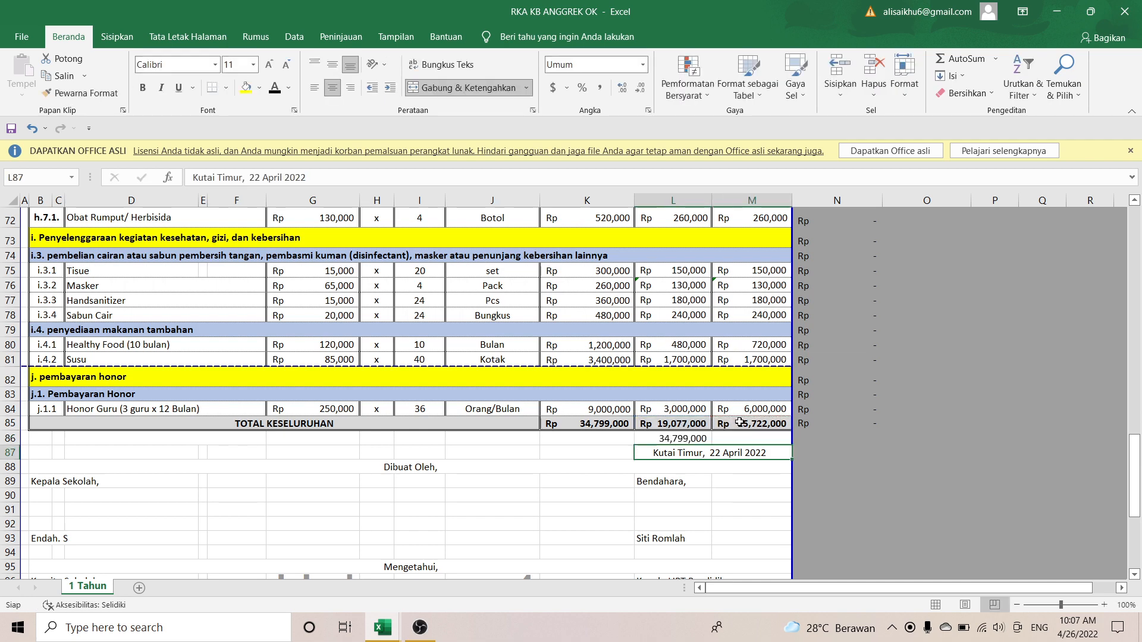
left_click(679, 438)
key("Delete")
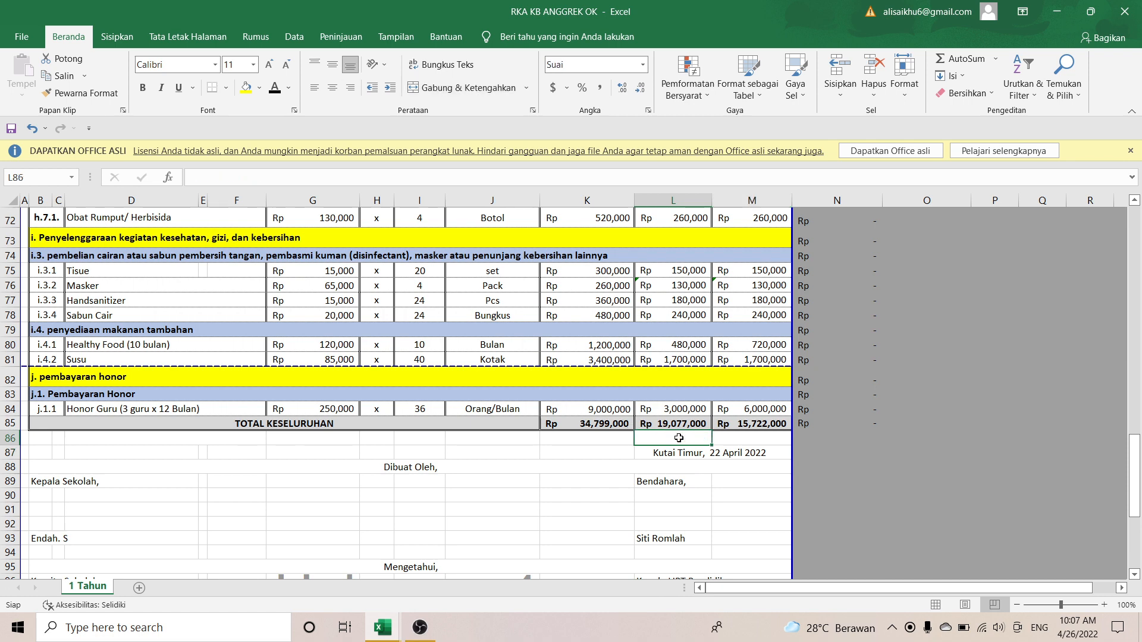
scroll(678, 438, "up", 3)
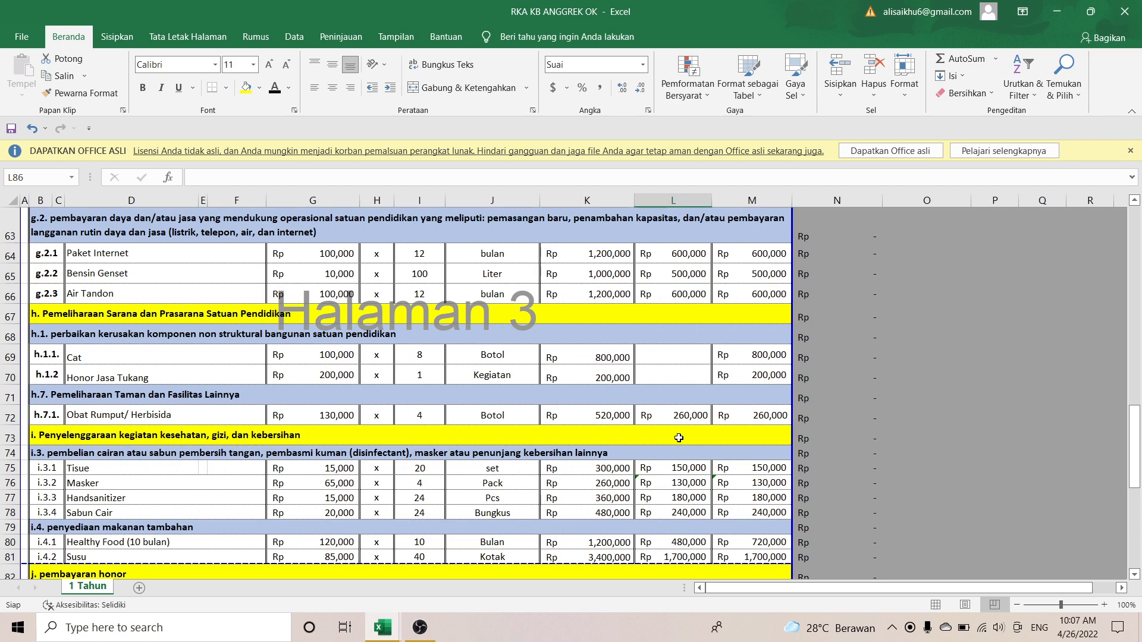
Step: Leave Excel for the desktop, launch Chrome and open the BOP 2021 login via SSO
key("super+d")
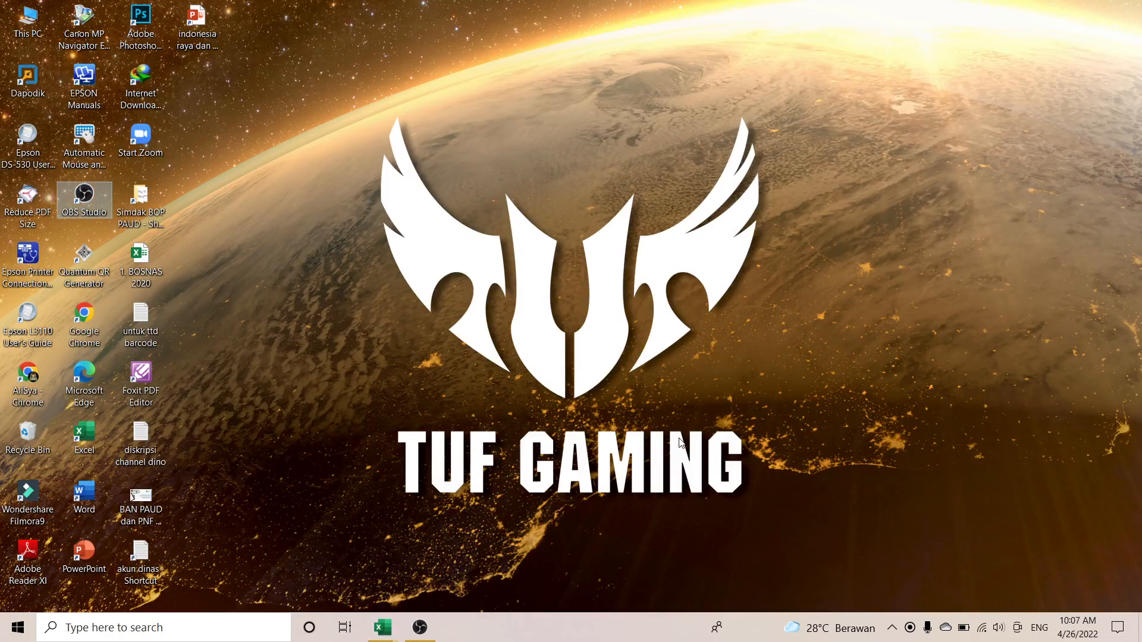
left_click(24, 384)
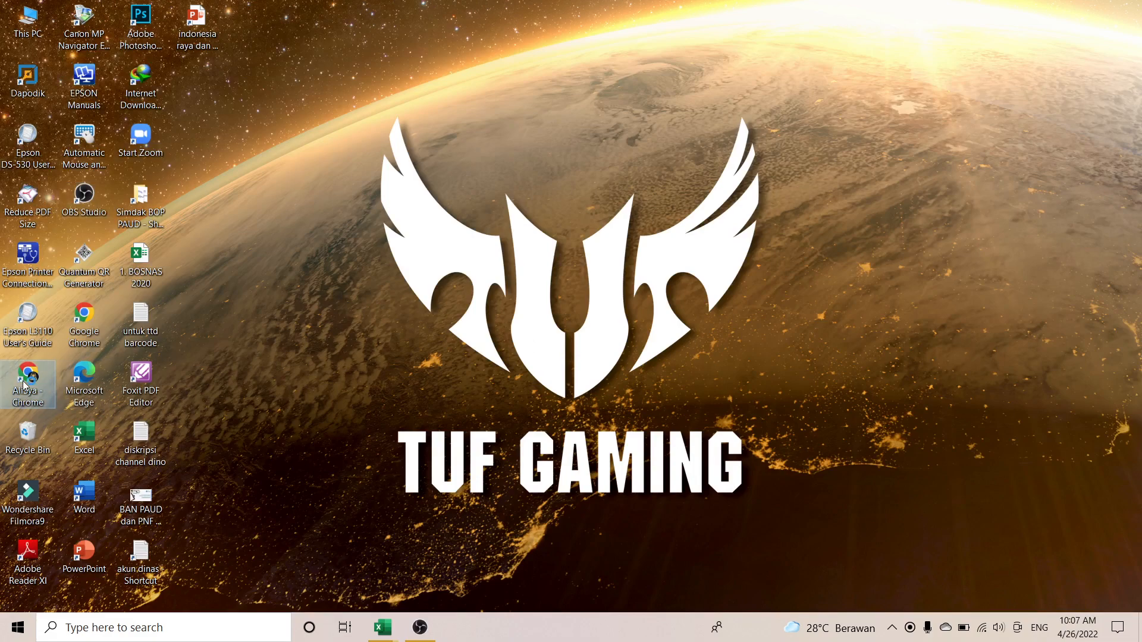
double_click(24, 384)
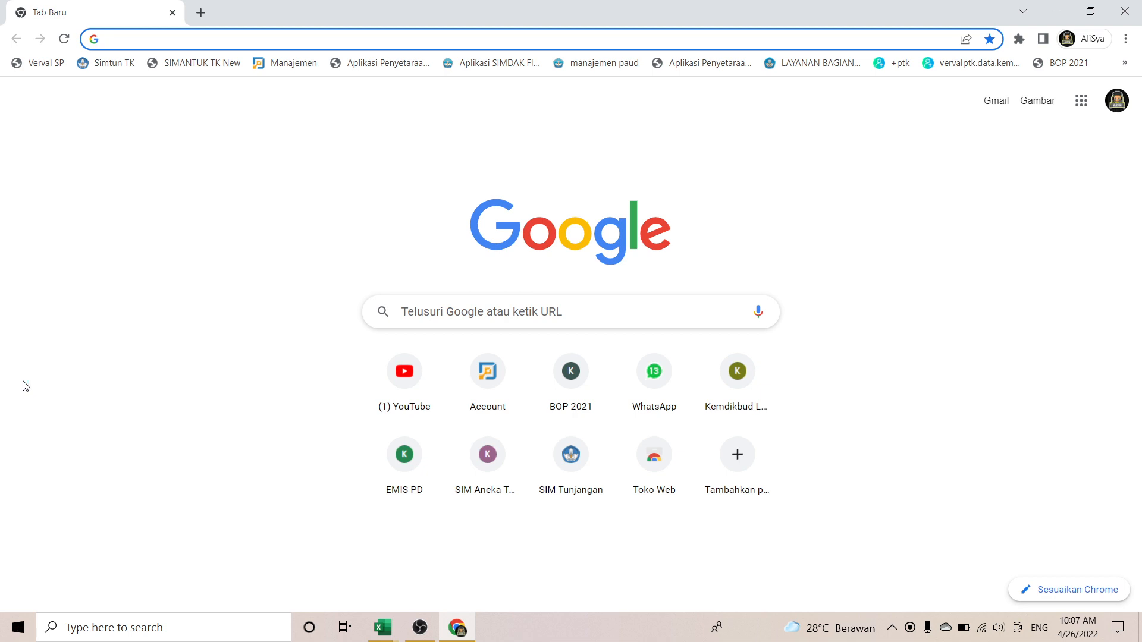
left_click(1064, 63)
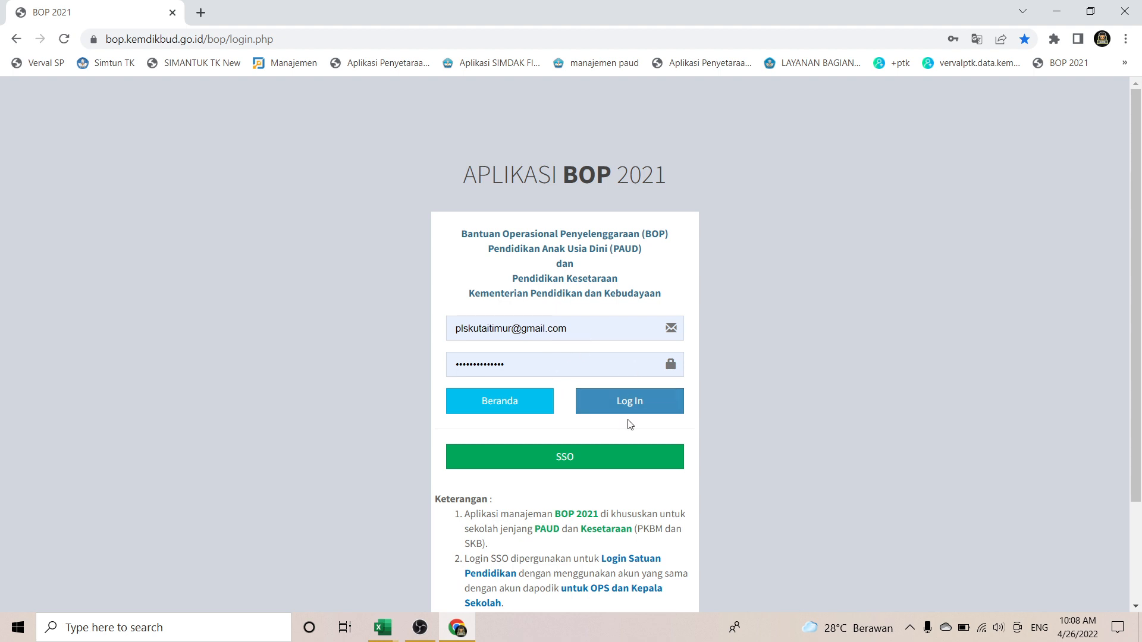
left_click(570, 455)
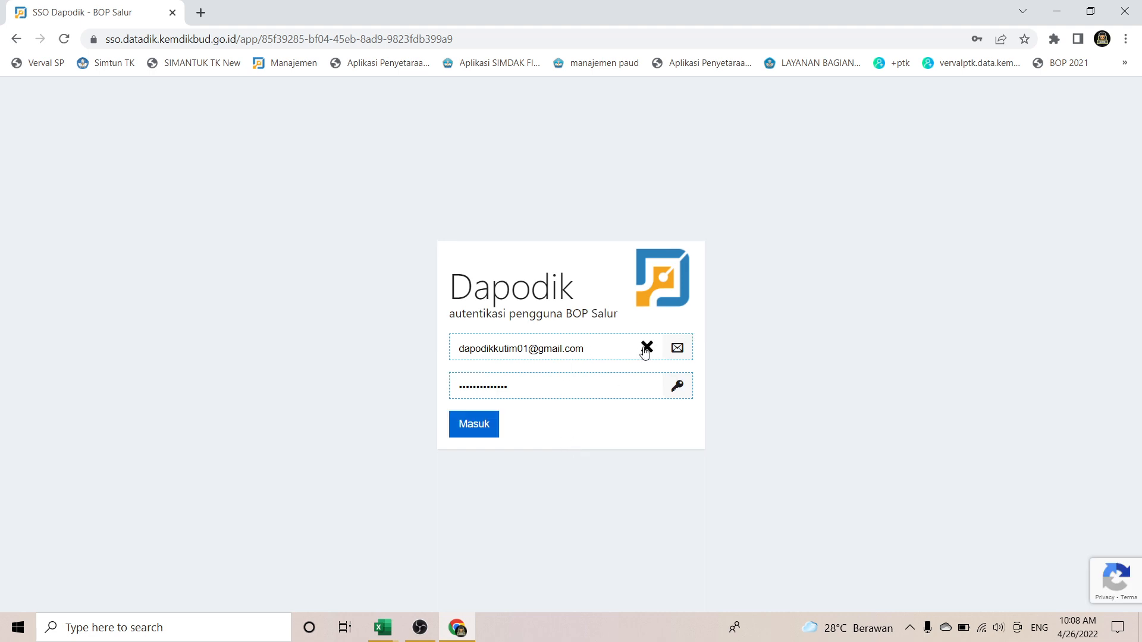
Step: Replace the saved credentials with the school's Dapodik username and password, then sign in
left_click(646, 348)
type("paudanggrekbusang")
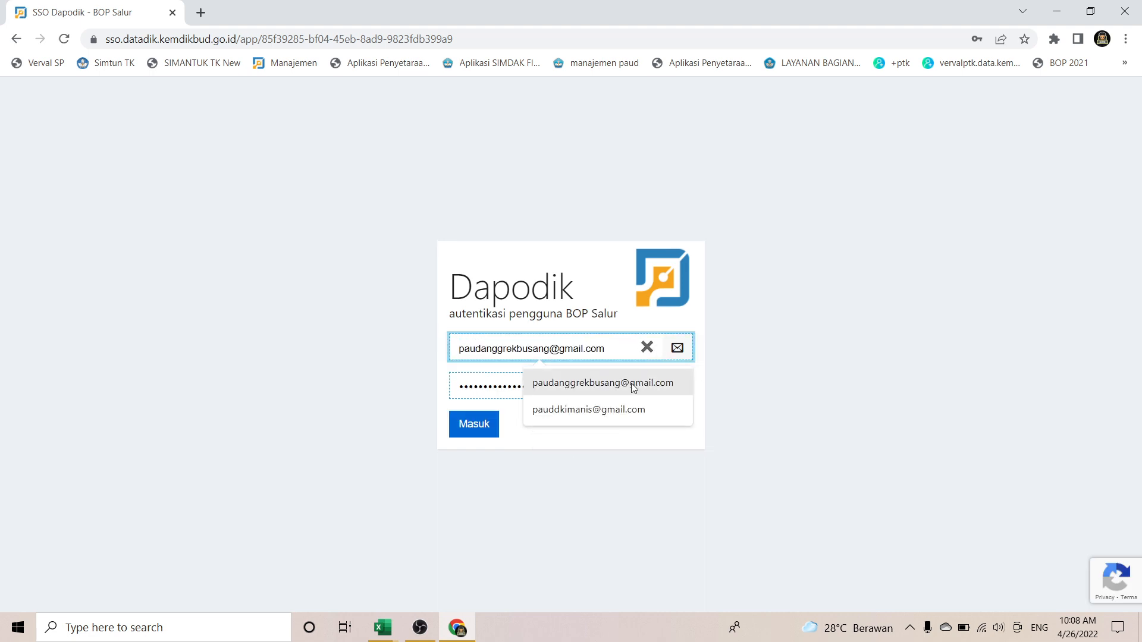
left_click(633, 384)
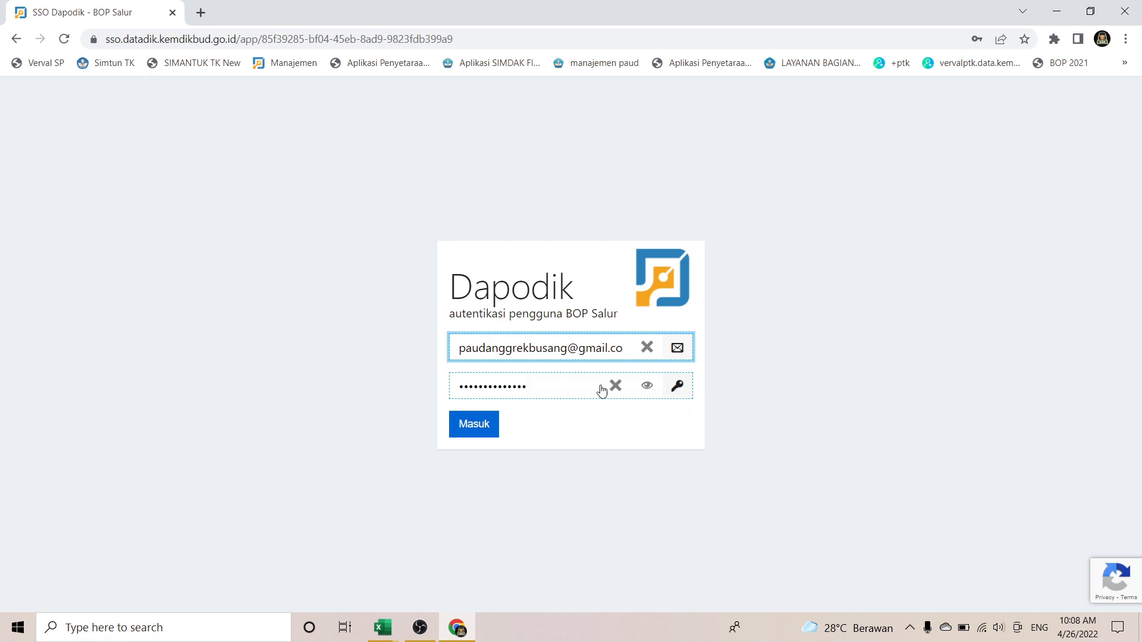
left_click(614, 387)
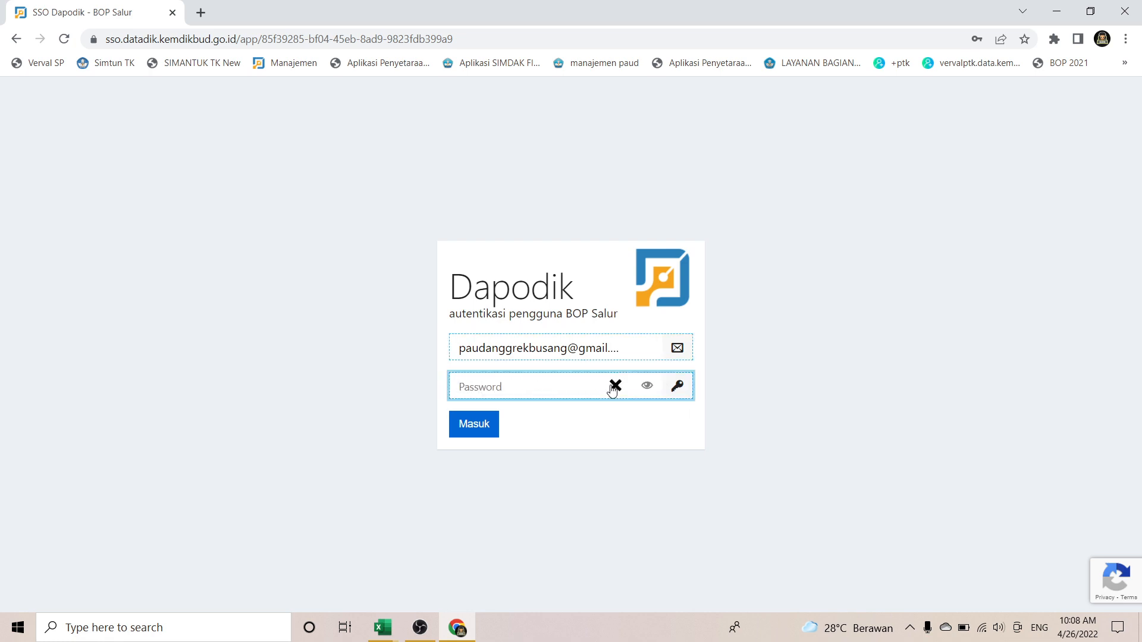
type("•••••••••••••")
left_click(480, 432)
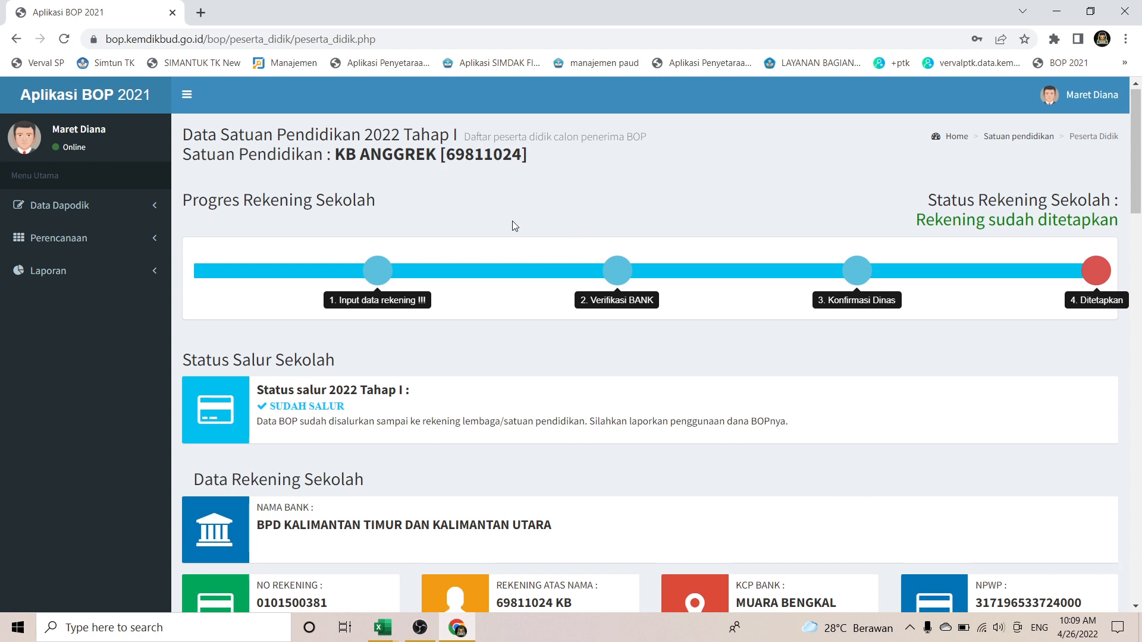
Step: Scroll down to the student summary and highlight the 53 PAUD students and 49 meeting criteria
scroll(512, 220, "down", 1)
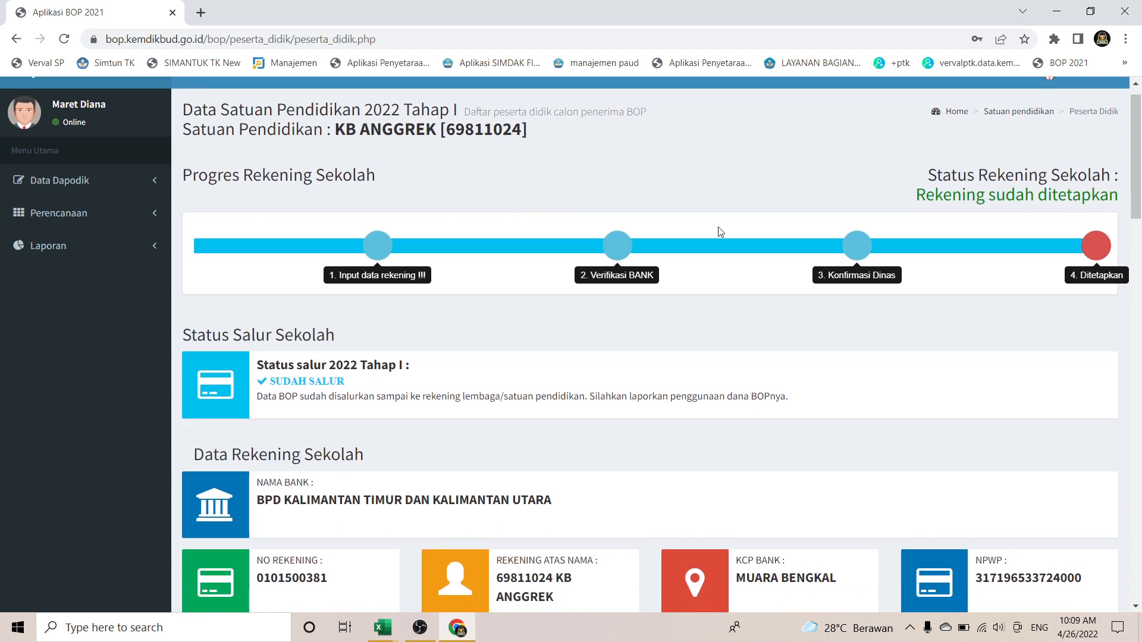
scroll(719, 232, "down", 1)
scroll(618, 309, "down", 3)
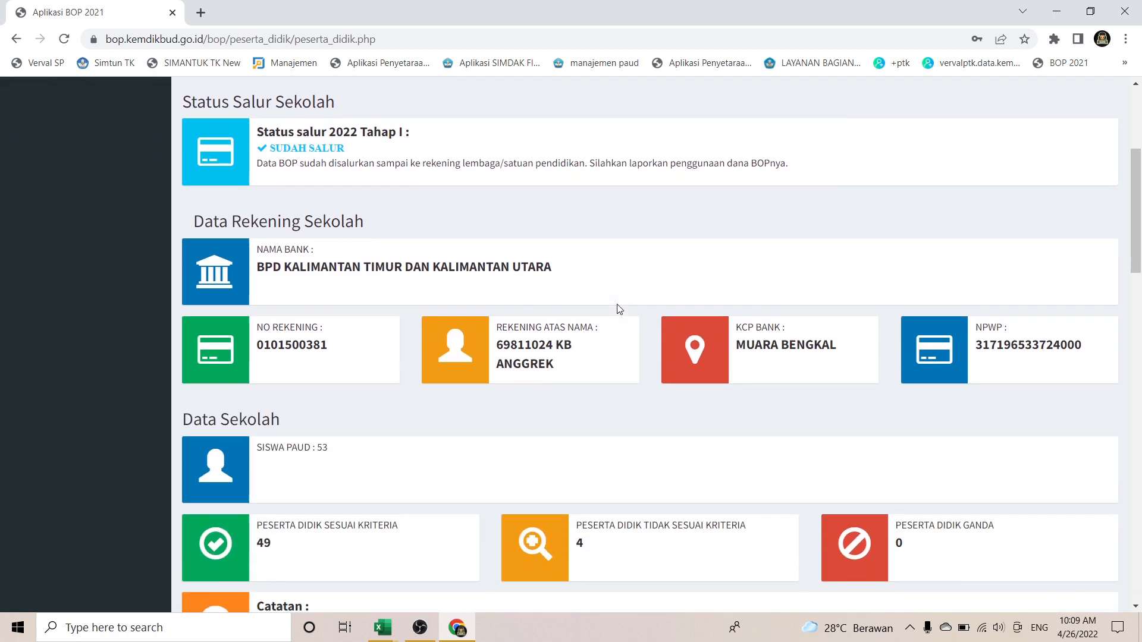
scroll(618, 308, "down", 2)
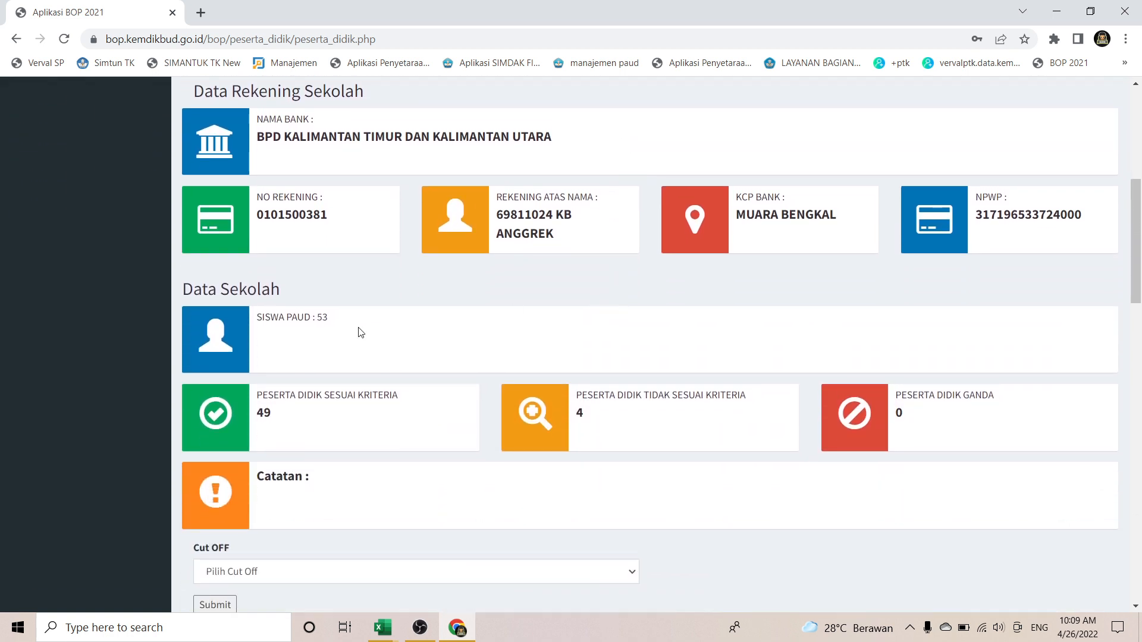
scroll(333, 327, "down", 1)
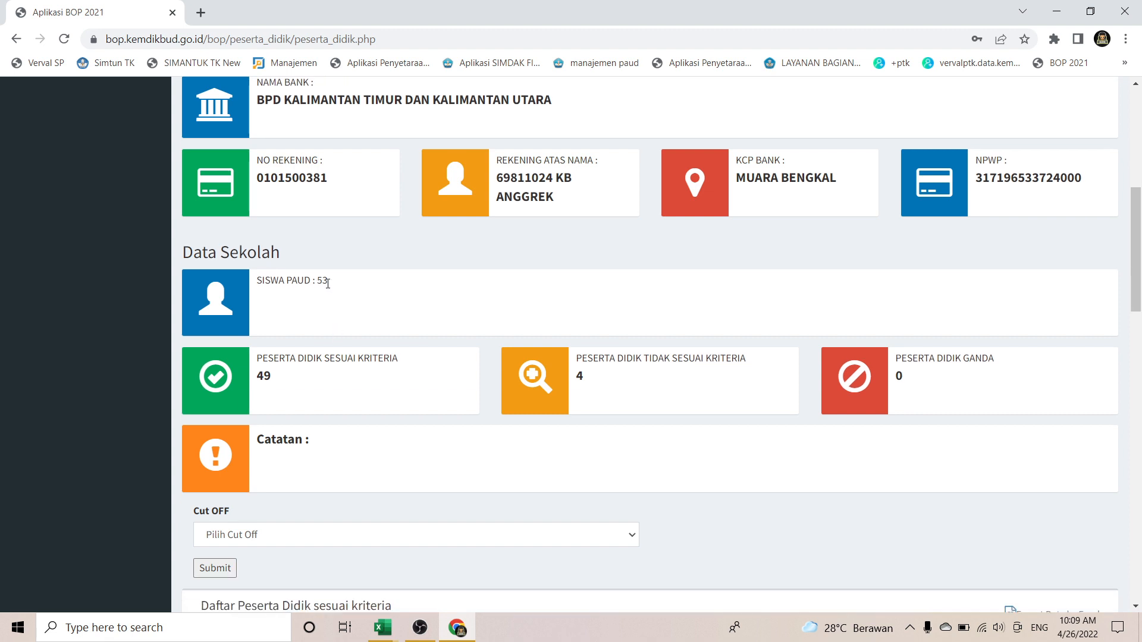
left_click_drag(328, 284, 324, 315)
left_click_drag(278, 381, 257, 379)
left_click(600, 388)
Step: Scroll through the rest of the student data and back up to the top
scroll(592, 388, "down", 3)
scroll(592, 388, "down", 15)
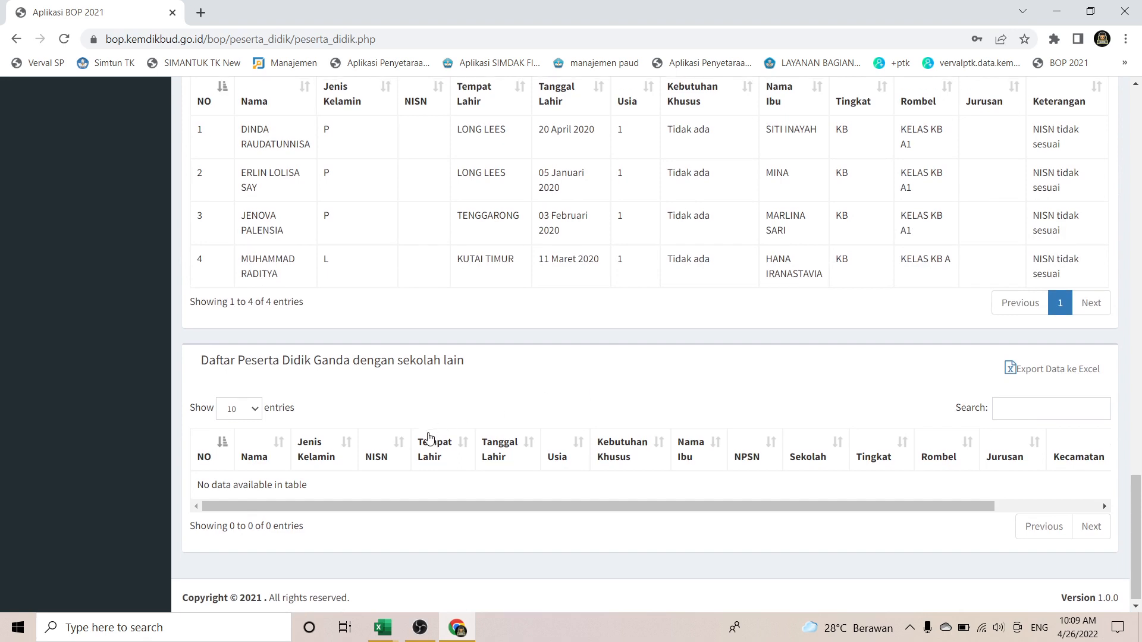
scroll(428, 436, "up", 1)
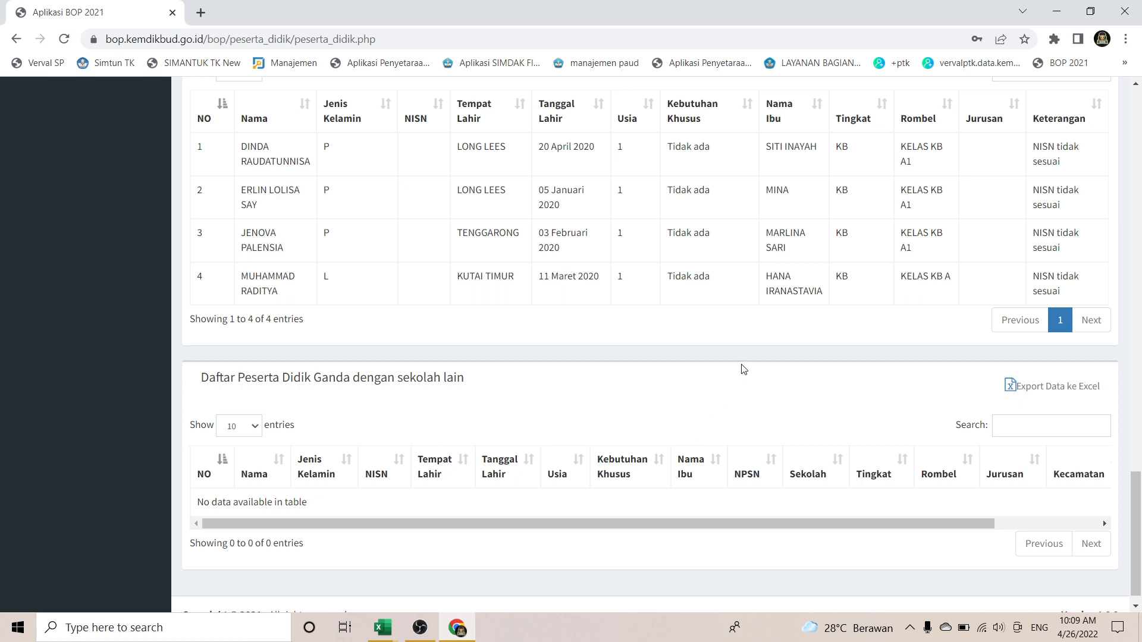
scroll(743, 369, "up", 1)
scroll(744, 369, "up", 1)
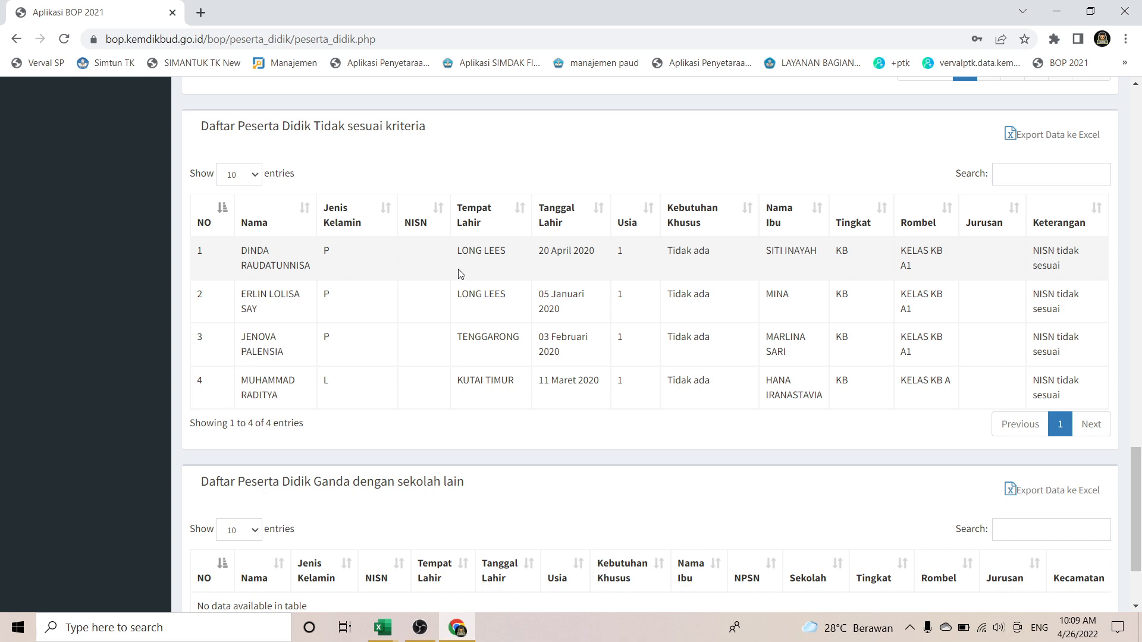
scroll(460, 273, "up", 20)
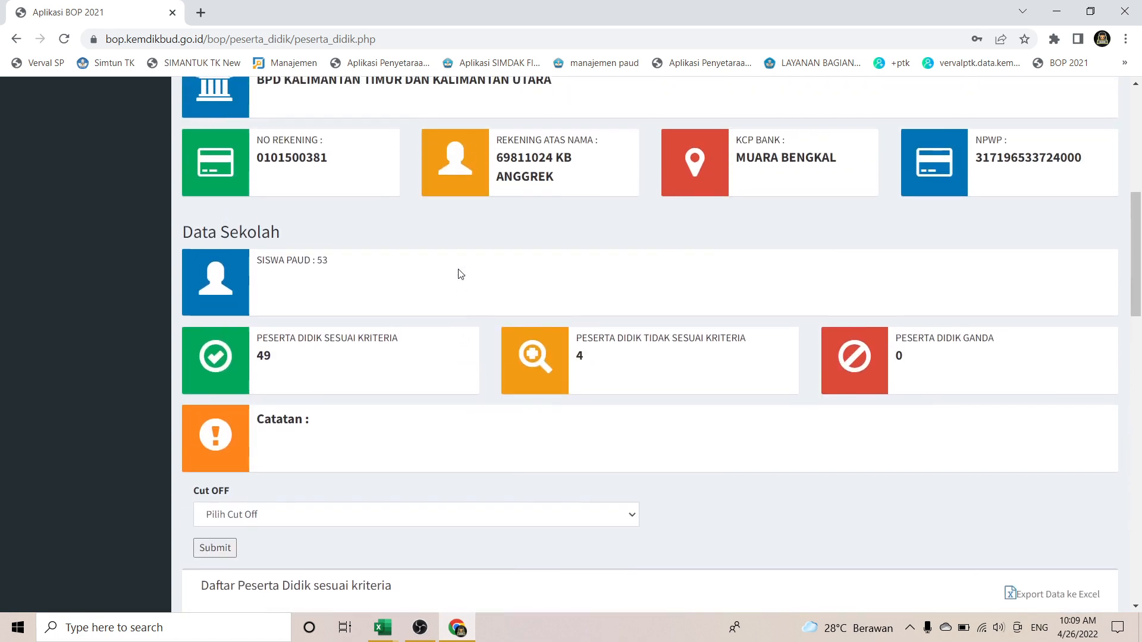
scroll(460, 273, "up", 8)
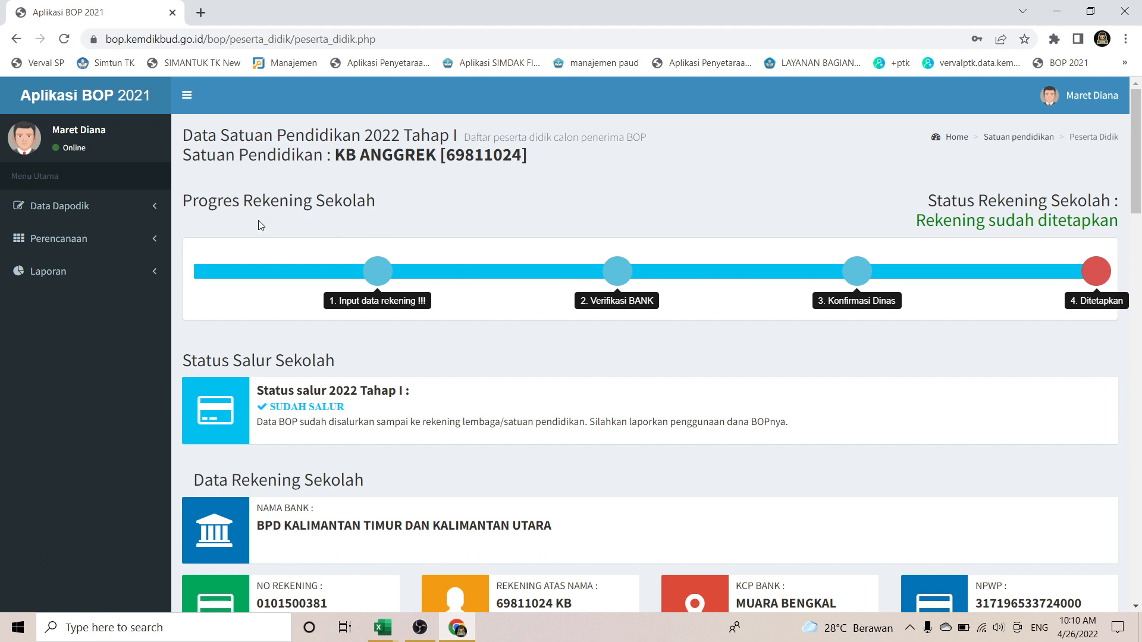
Step: Open Perencanaan > Input Perencanaan, then check the 34,790,000 yearly BOP income in the RKA sheet
left_click(129, 240)
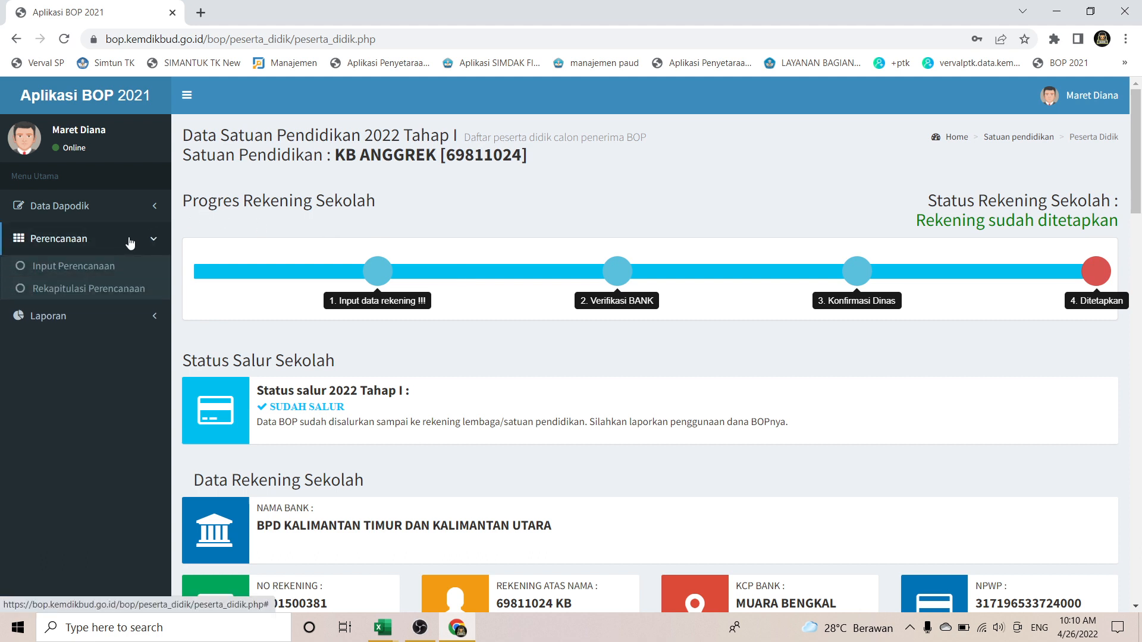
left_click(88, 269)
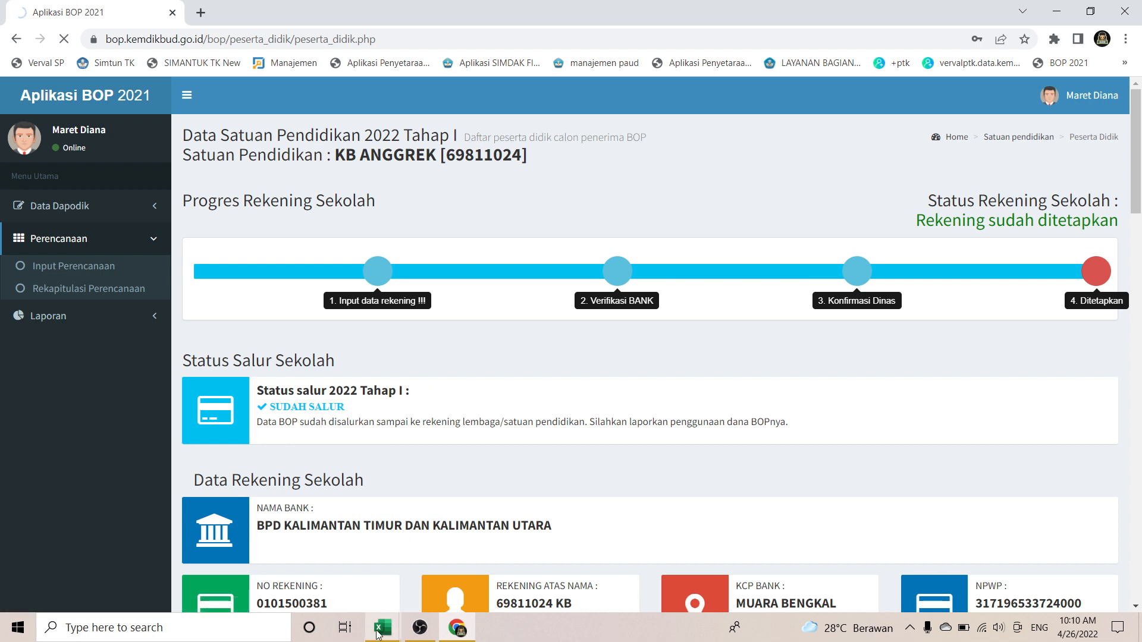
mouse_move(382, 627)
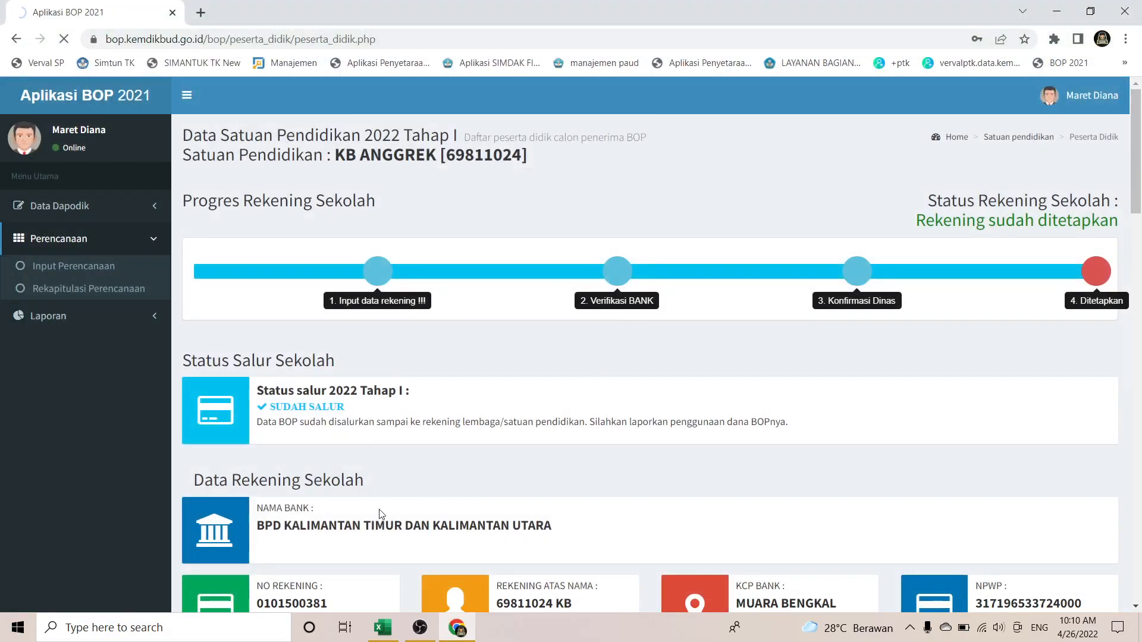
left_click(382, 627)
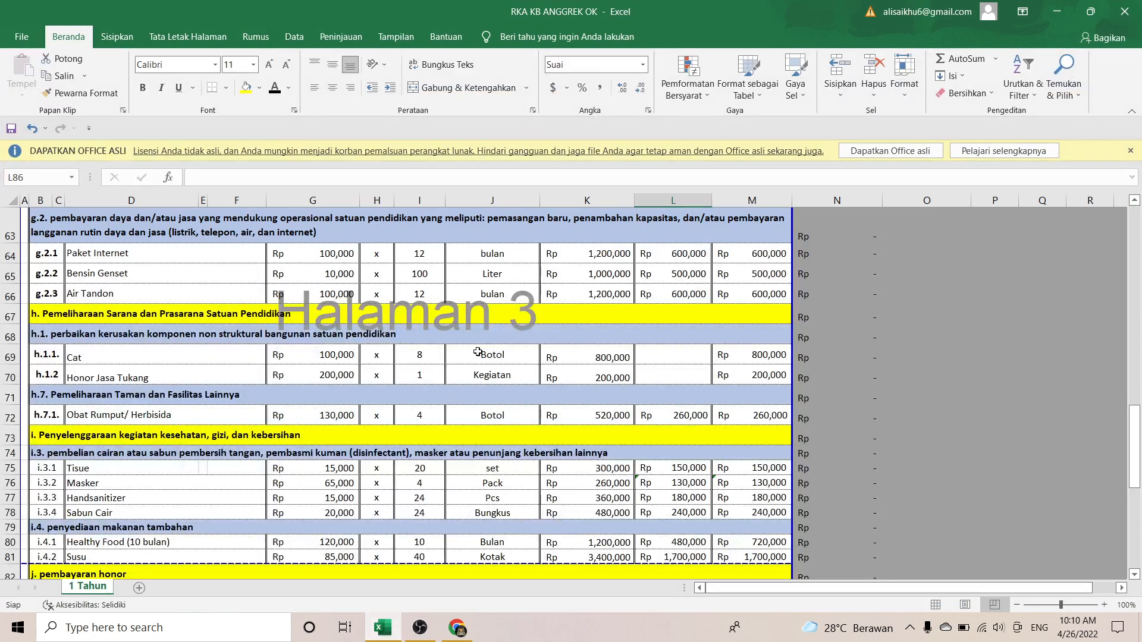
scroll(478, 351, "up", 20)
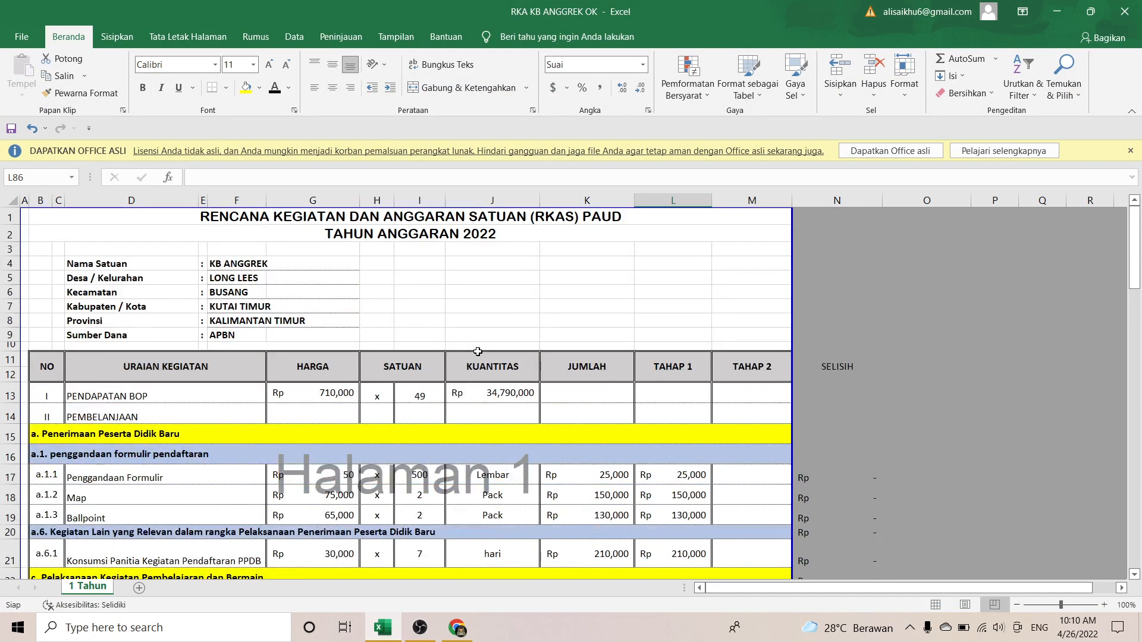
left_click(333, 403)
left_click(503, 389)
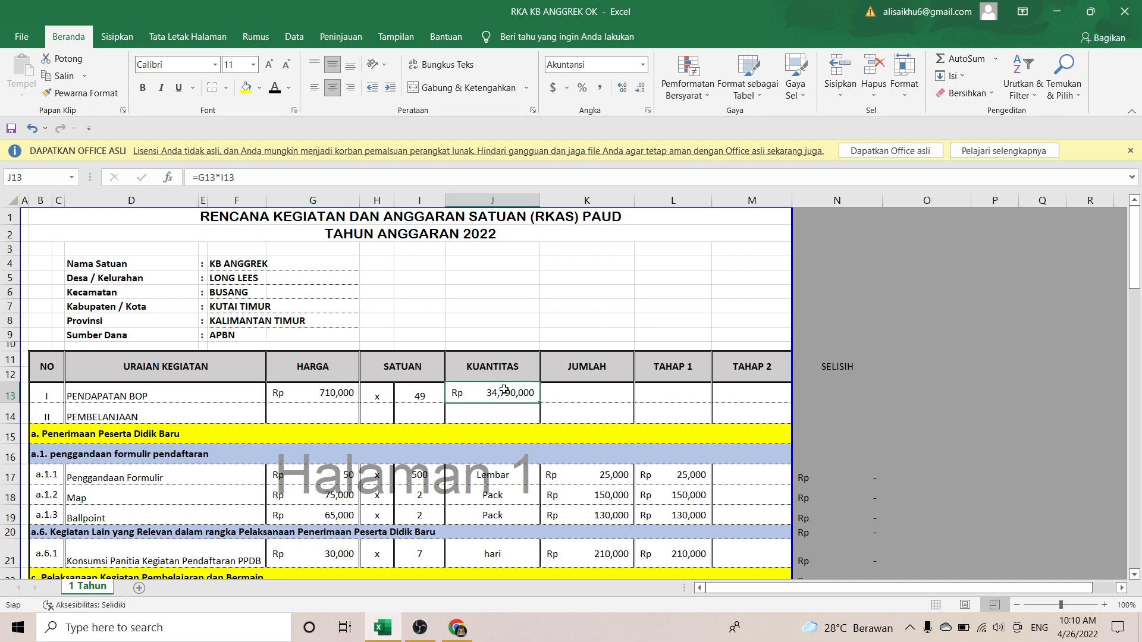
Step: Return to the planning page in Chrome, which has timed out
left_click(457, 627)
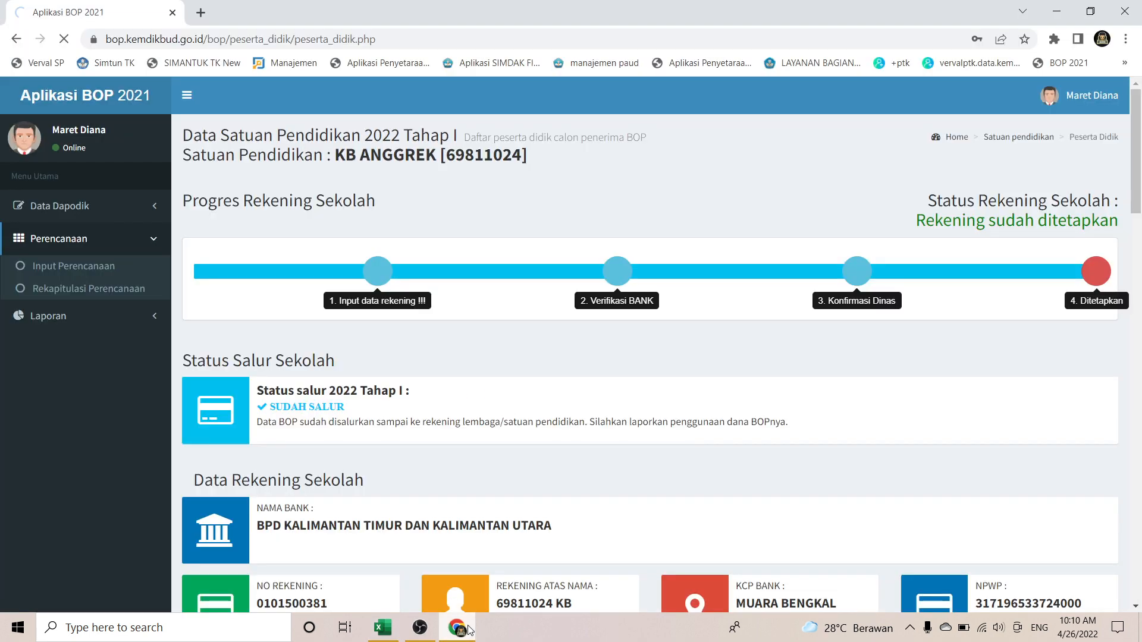
scroll(554, 312, "down", 4)
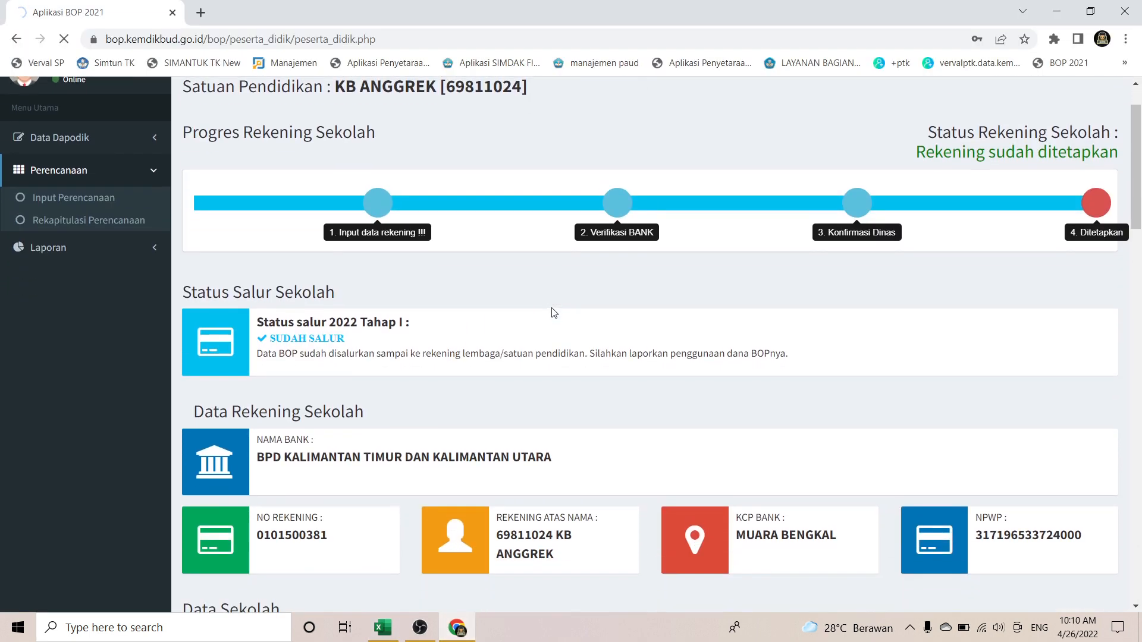
scroll(554, 312, "down", 9)
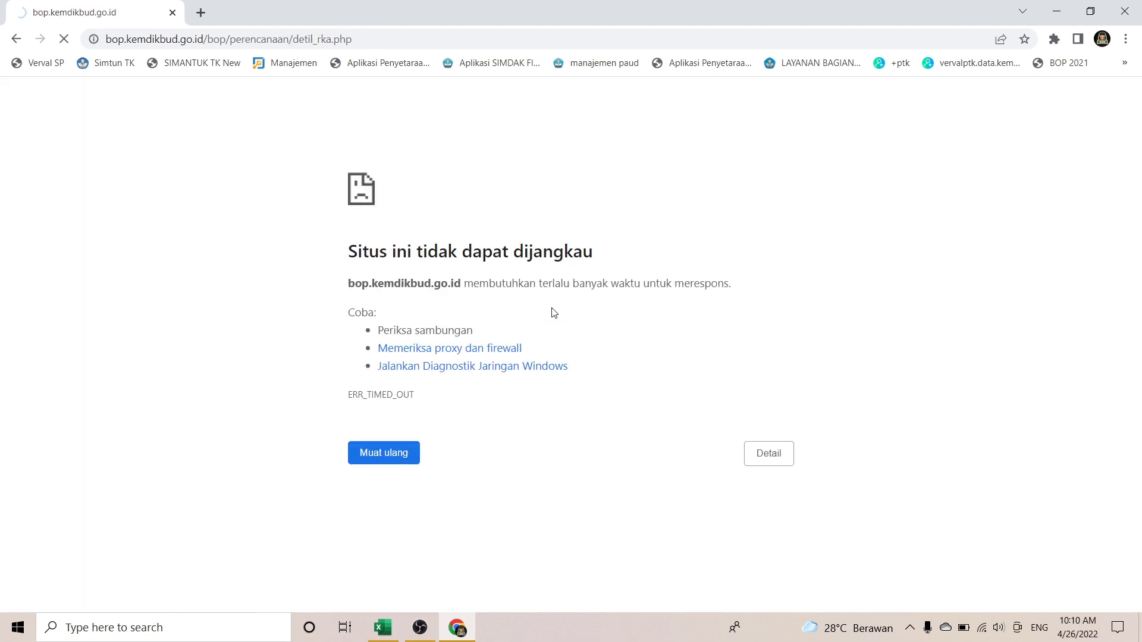
Step: Stop the stalled load and retry the timed-out planning page with Muat ulang
left_click(68, 44)
left_click(65, 41)
left_click(392, 455)
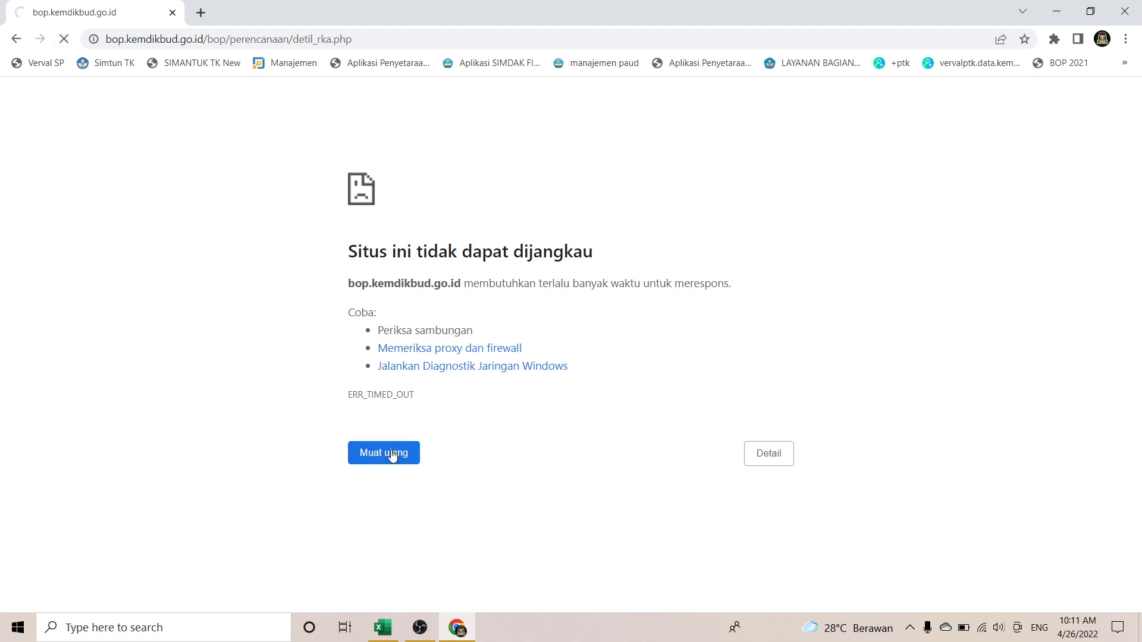
Step: Open a new tab and bring up the browsing history from Chrome's menu
left_click(201, 13)
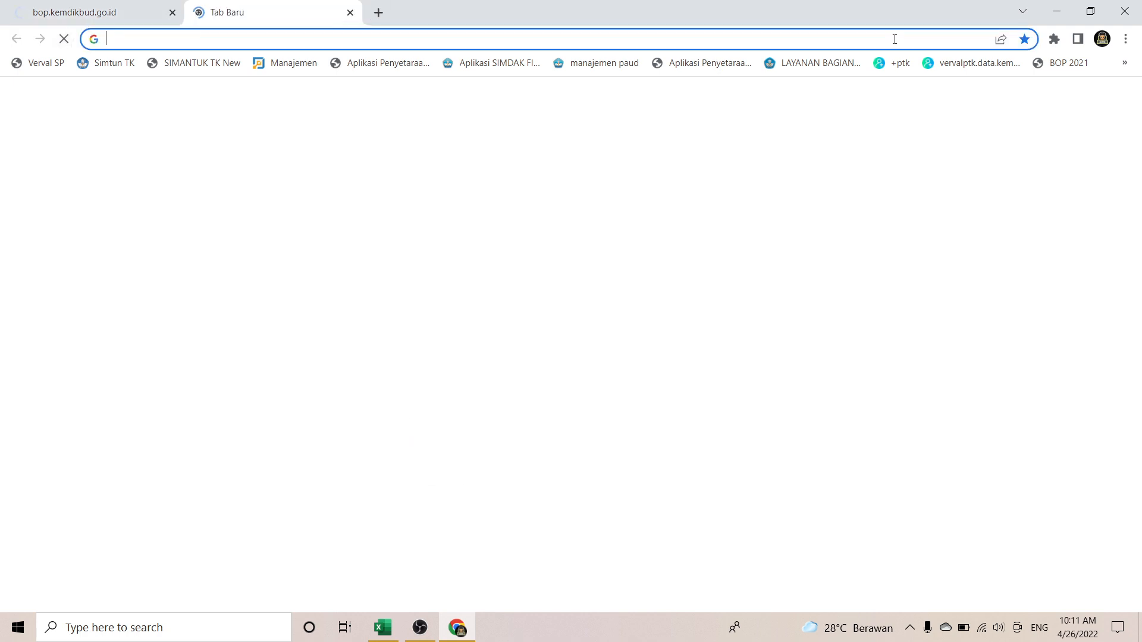
left_click(1126, 39)
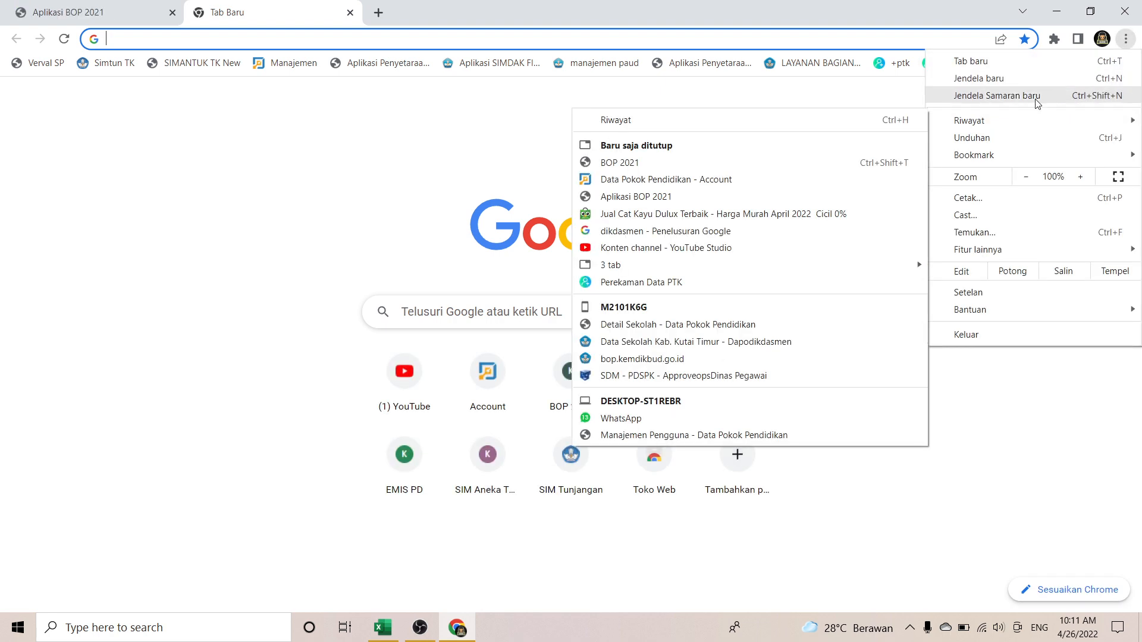
mouse_move(1033, 124)
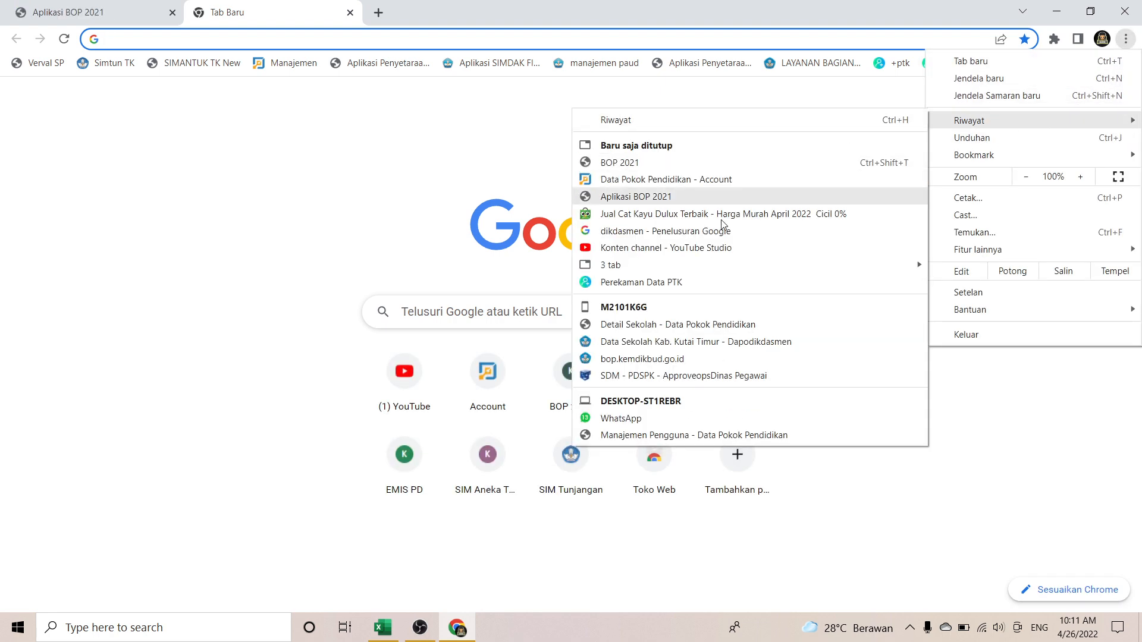
left_click(683, 126)
Step: Return to the planning tab showing Rp. 0 of Rp. 34,790,000 planned and close the history tab
left_click(91, 9)
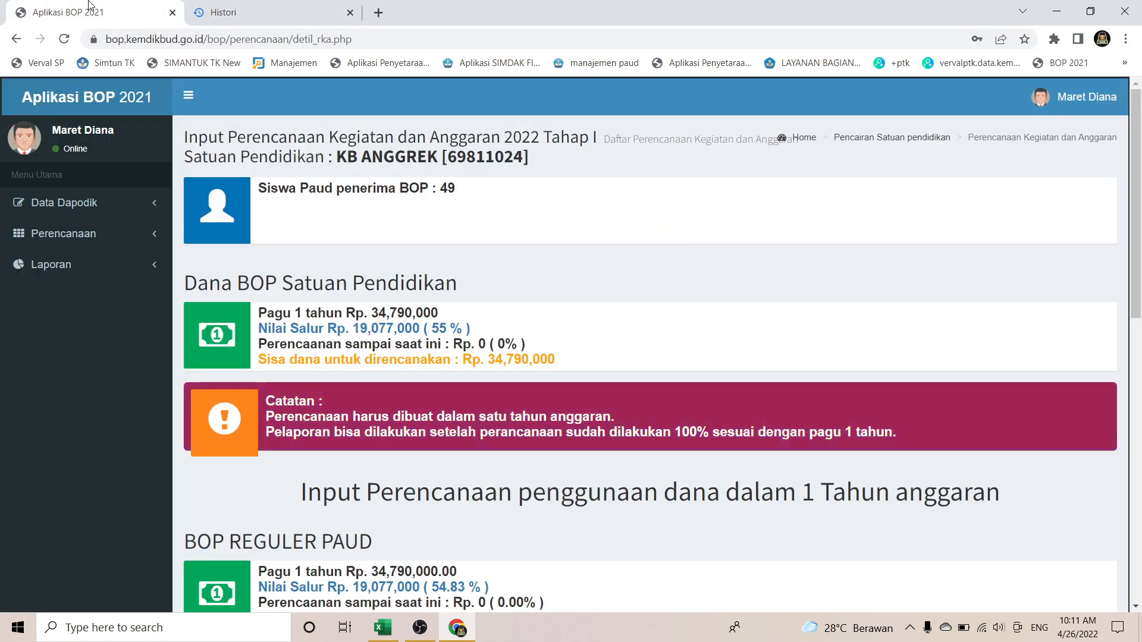
scroll(305, 312, "down", 6)
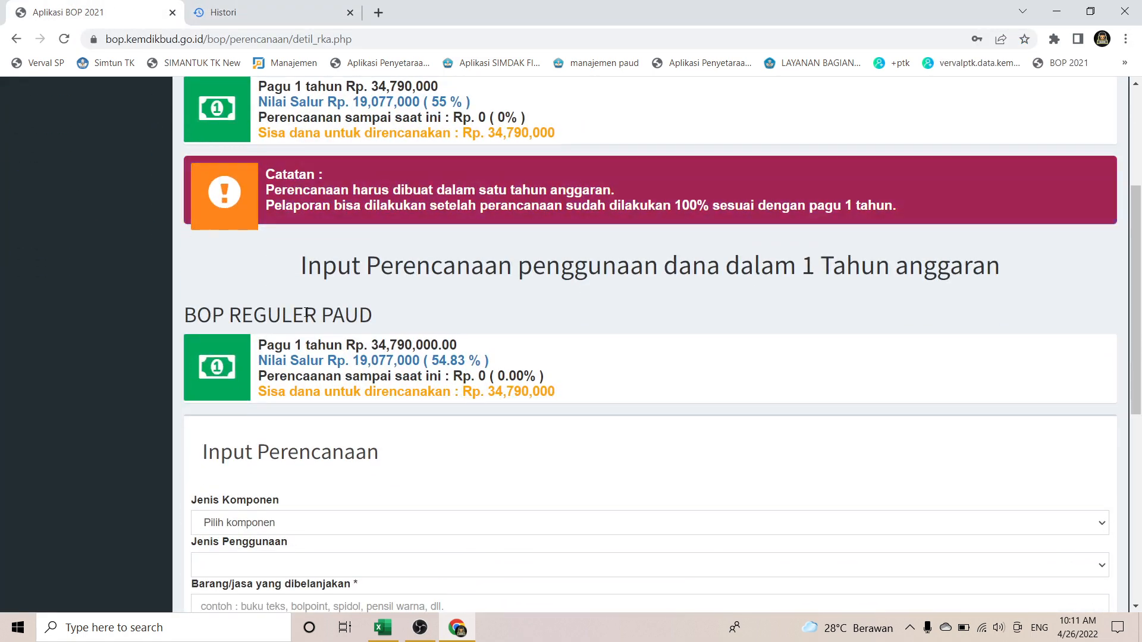
scroll(305, 312, "up", 5)
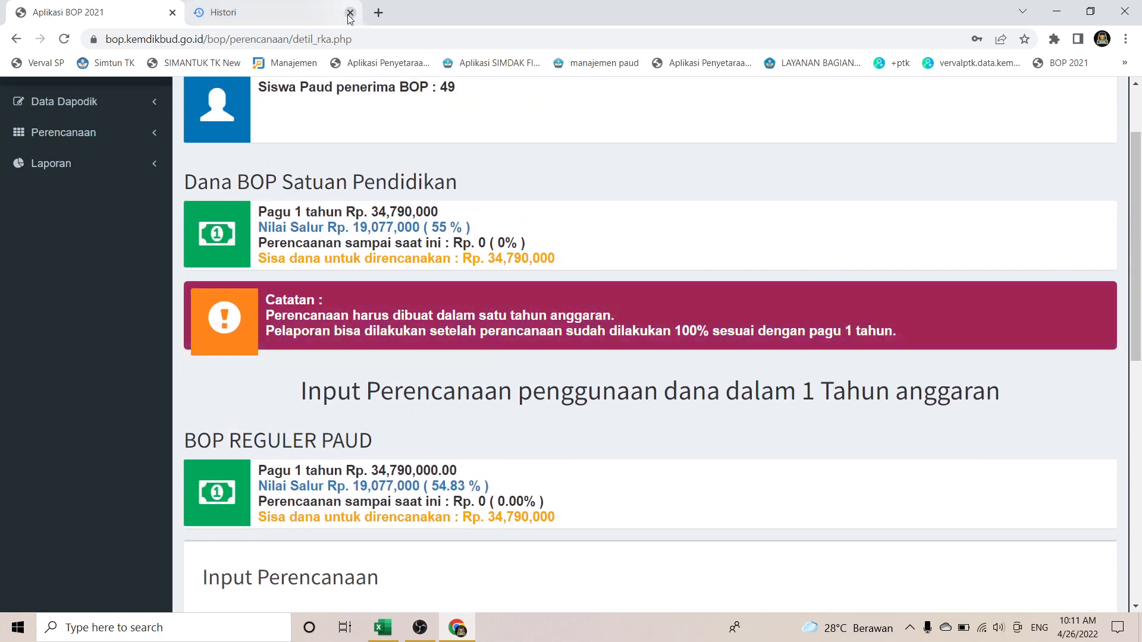
left_click(316, 13)
scroll(434, 331, "down", 1)
scroll(434, 330, "up", 1)
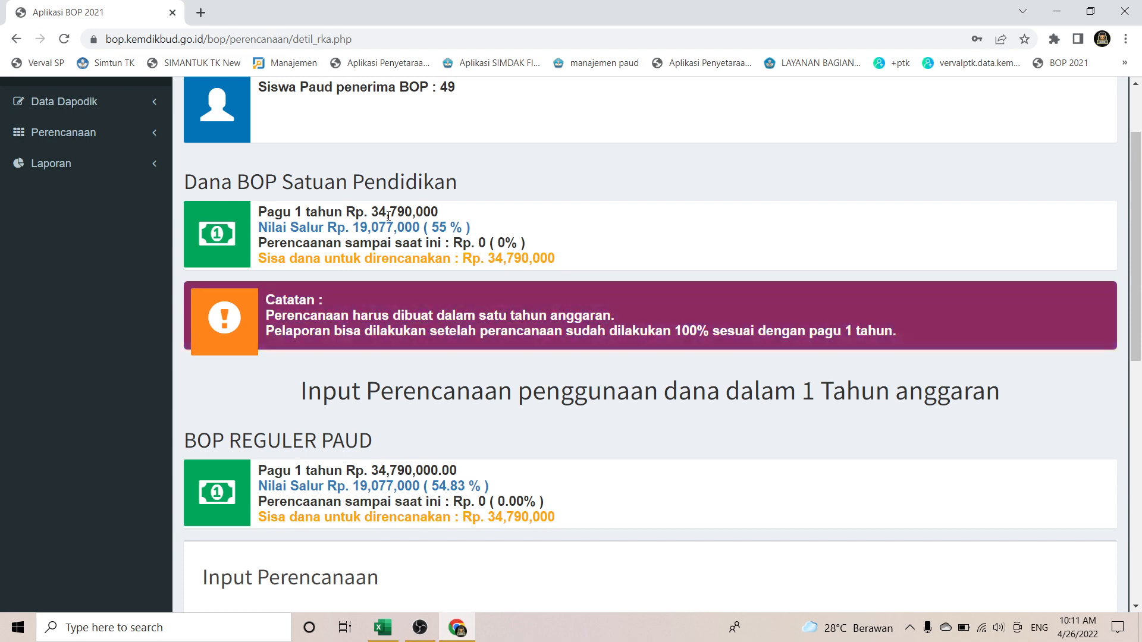
left_click(384, 628)
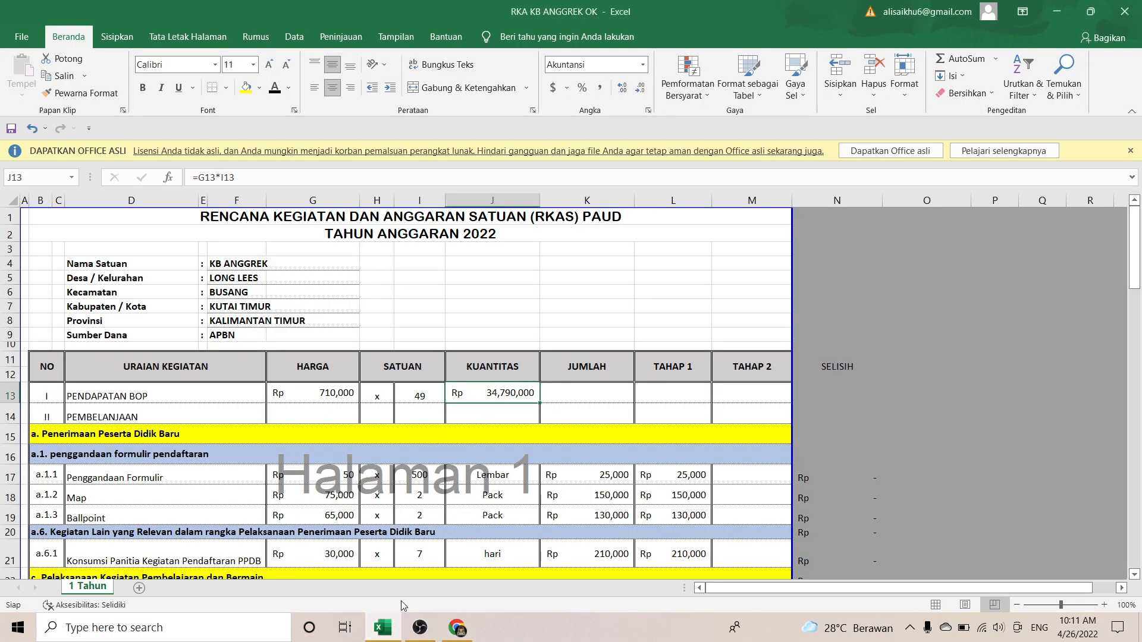
Step: Confirm the RKA's L85 Tahap 1 total of 19,077,000 matches the site's Nilai Salur
left_click(378, 630)
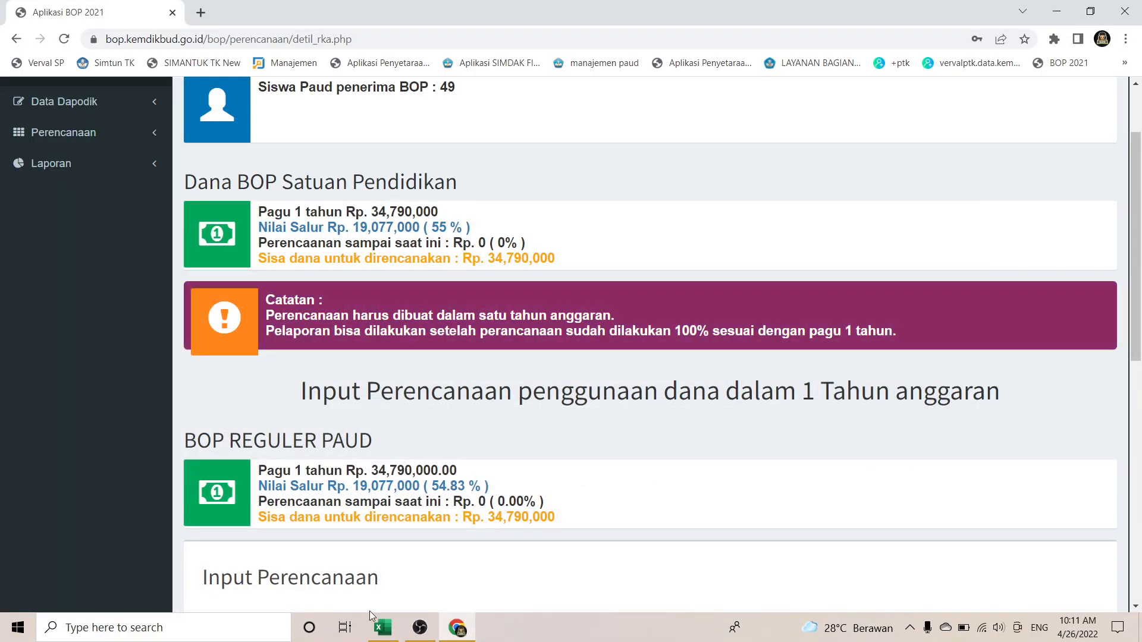
left_click(383, 627)
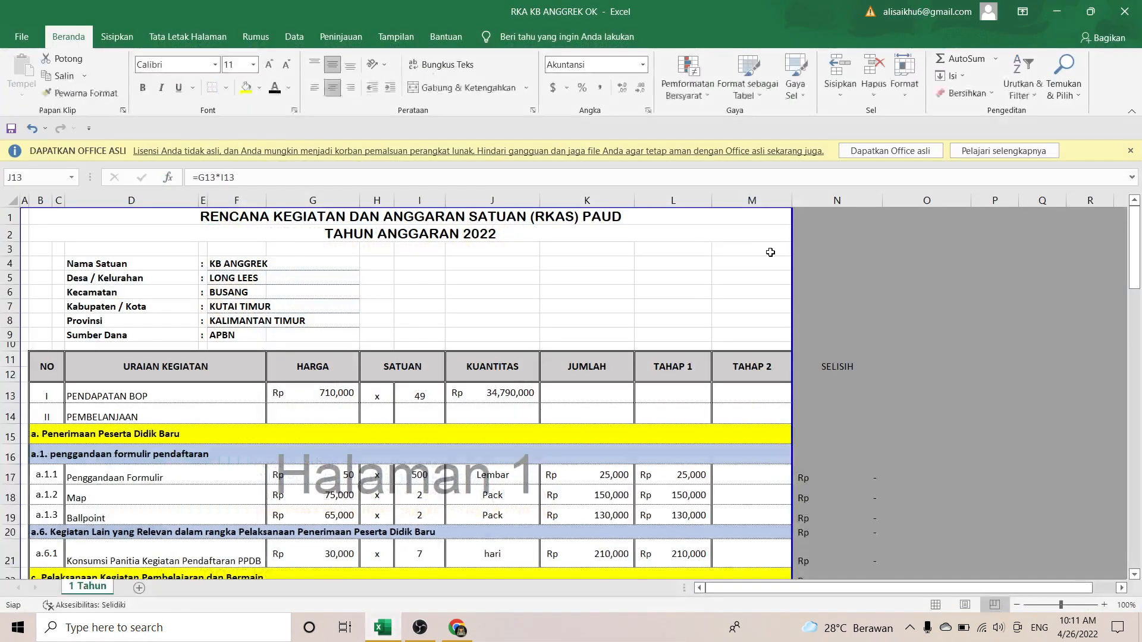
scroll(770, 252, "down", 20)
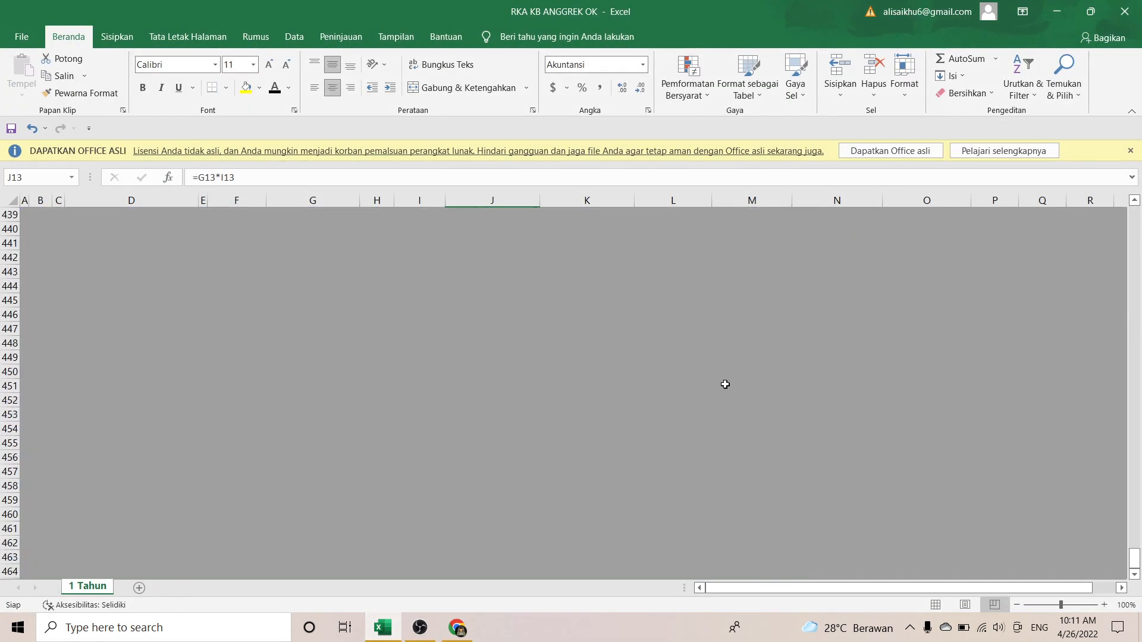
scroll(725, 384, "up", 20)
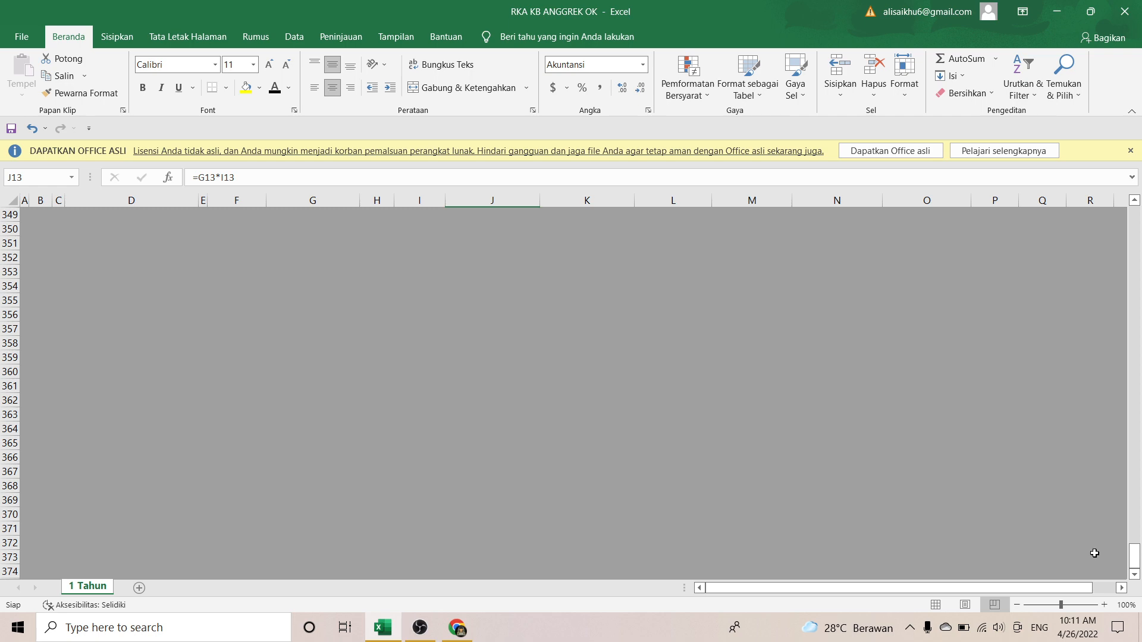
left_click_drag(1137, 562, 1138, 497)
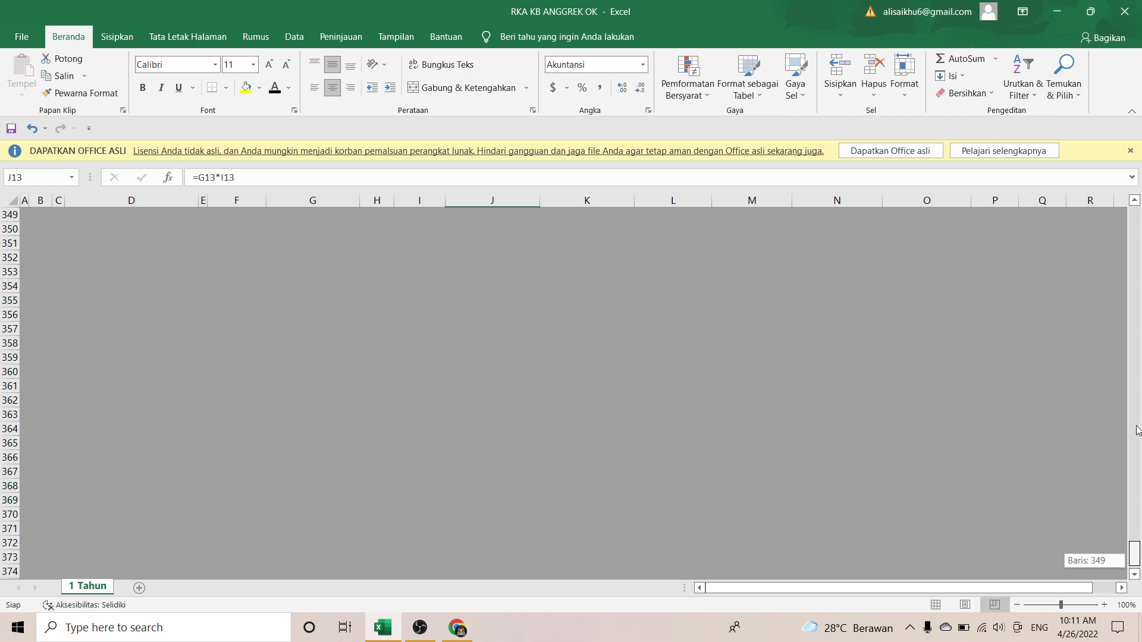
left_click_drag(1136, 430, 1141, 343)
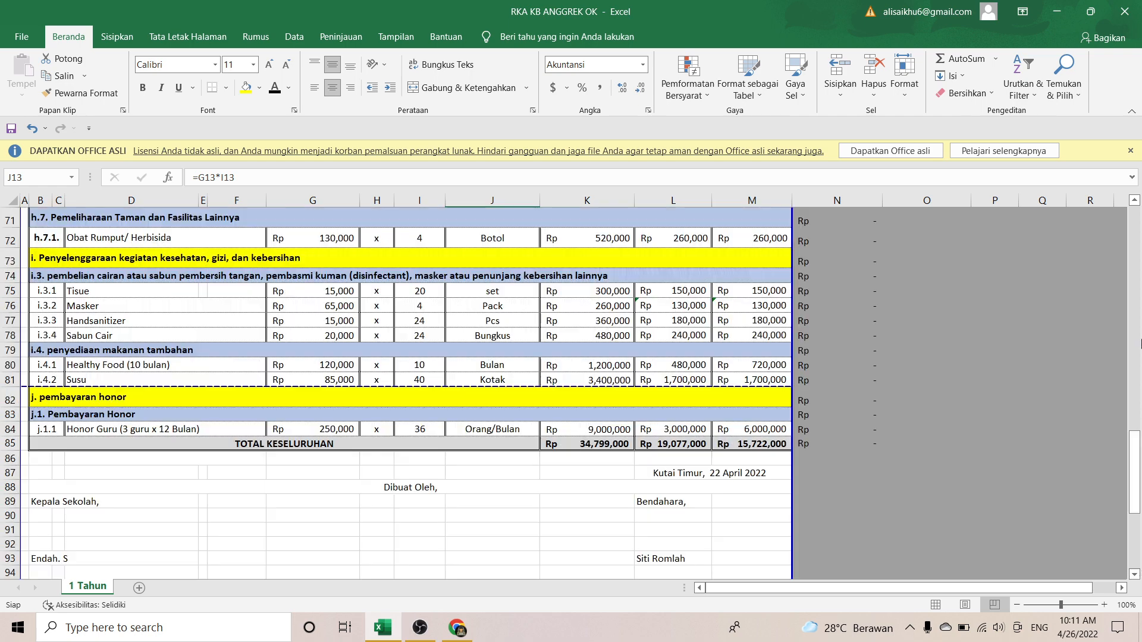
left_click(689, 443)
scroll(691, 355, "up", 20)
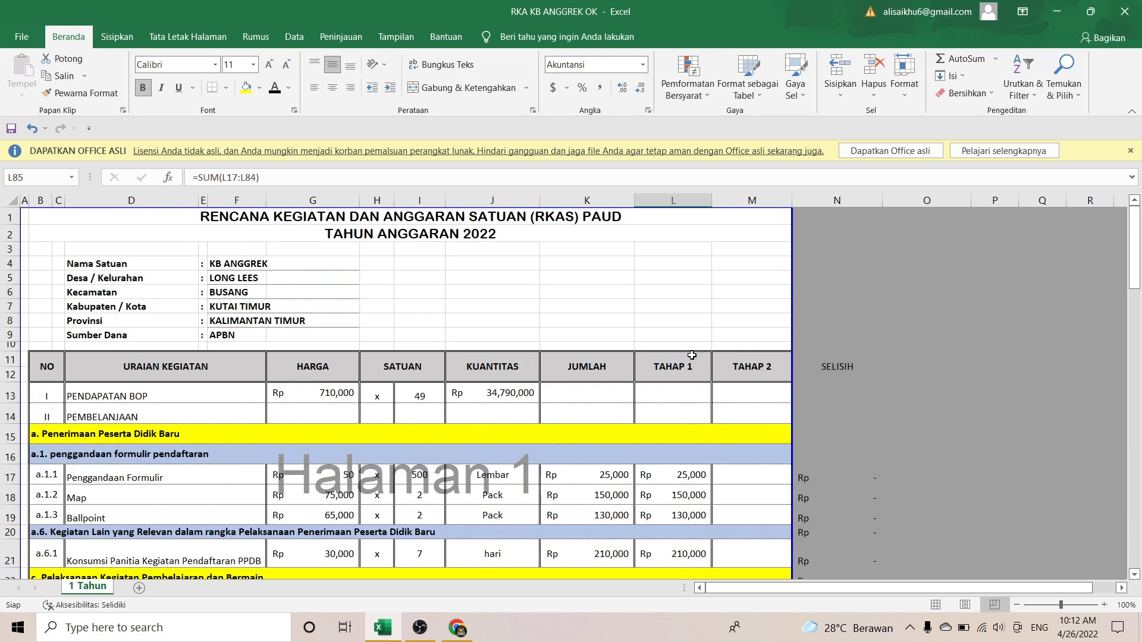
scroll(418, 452, "down", 2)
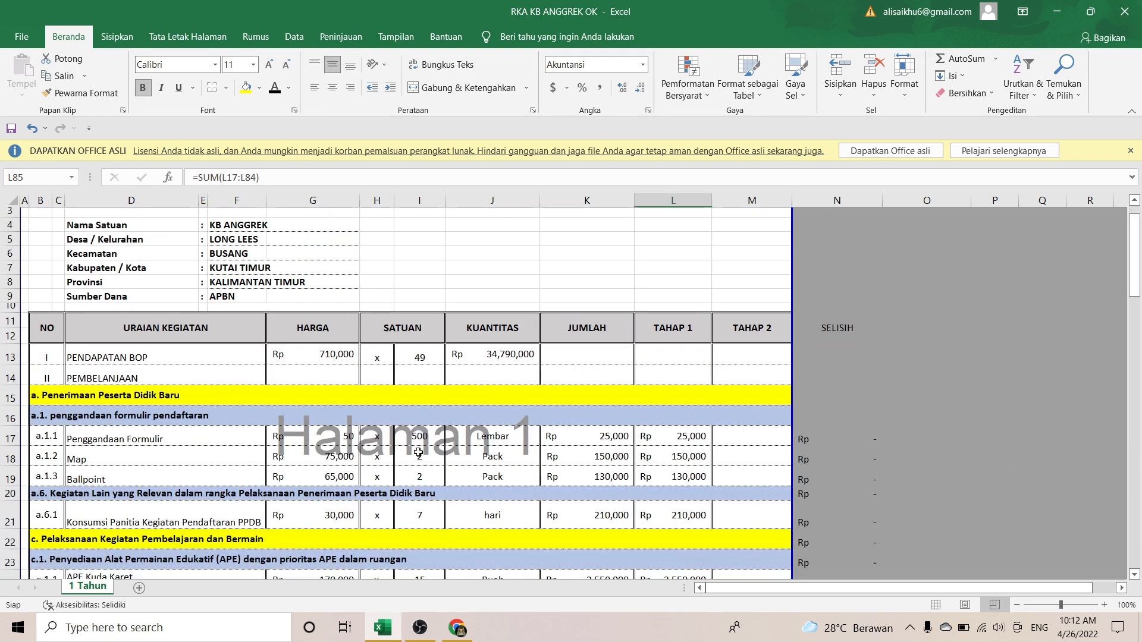
scroll(417, 416, "down", 1)
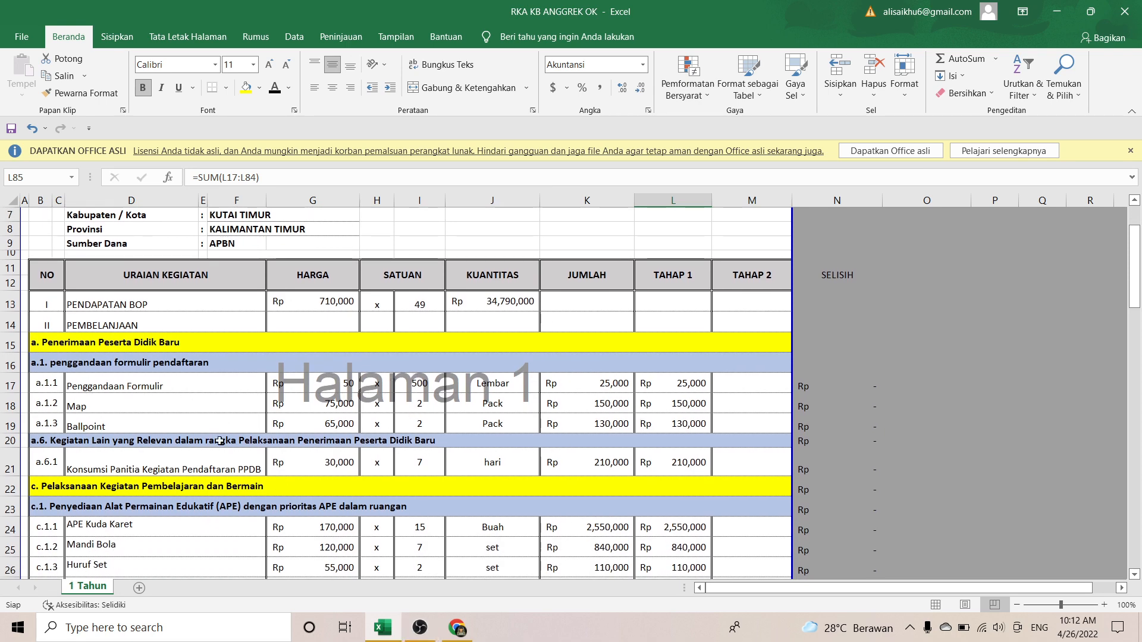
left_click(470, 629)
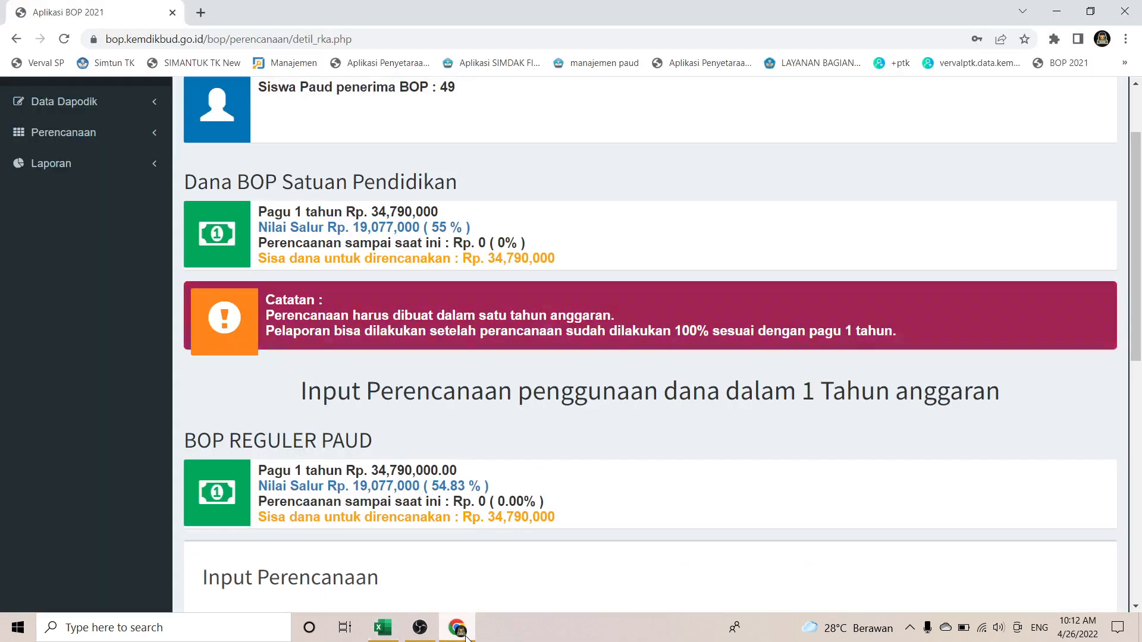
scroll(424, 521, "down", 2)
scroll(424, 521, "down", 3)
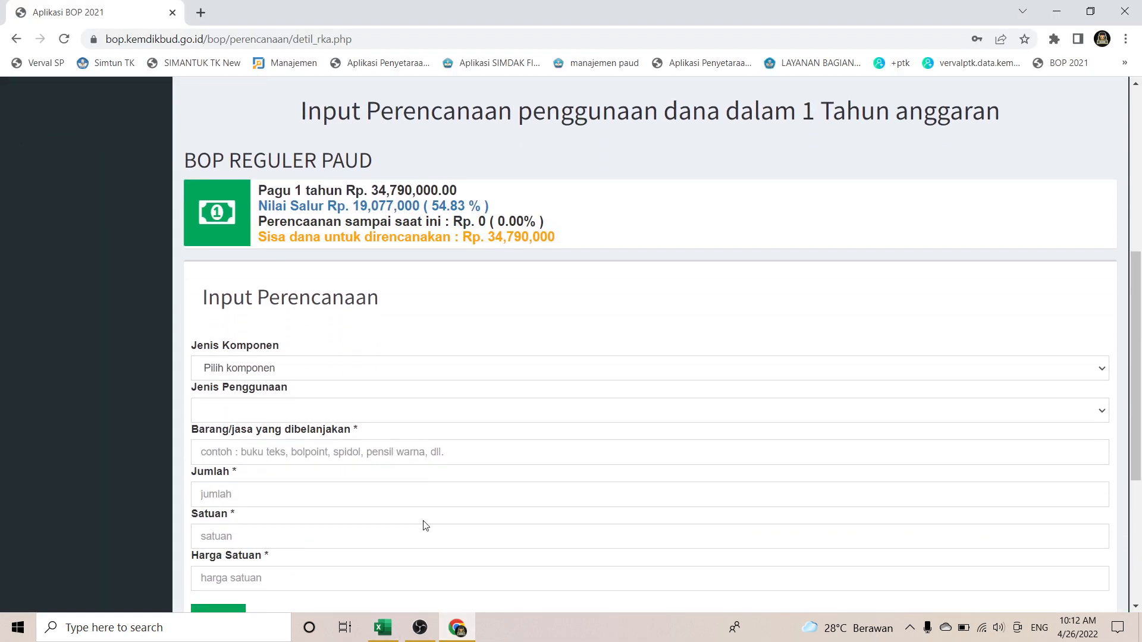
left_click(1099, 367)
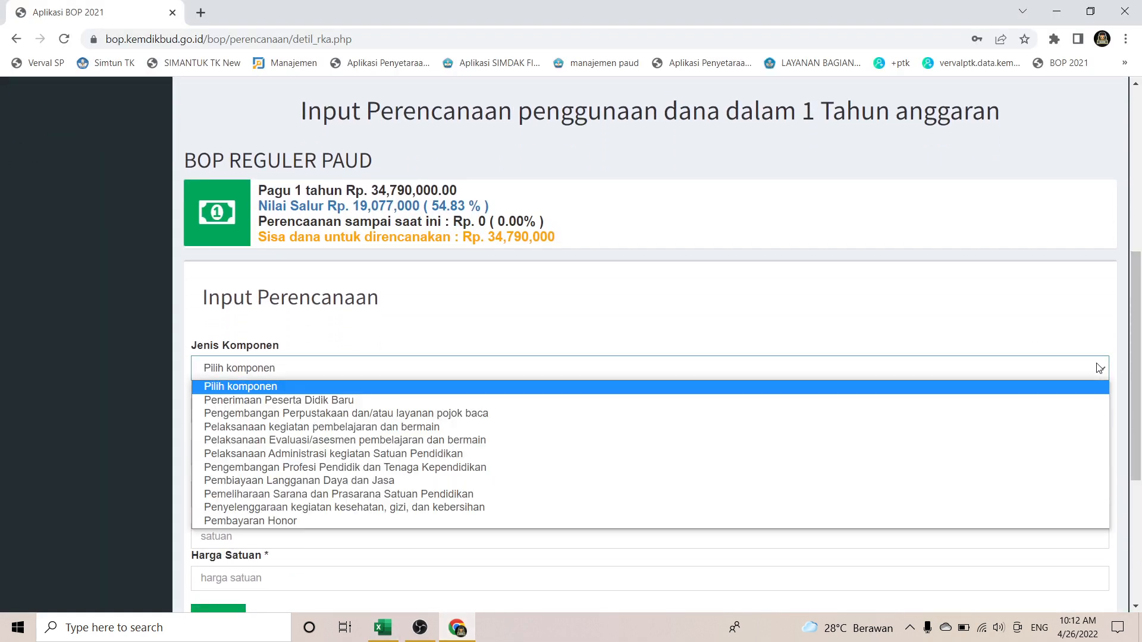
left_click(710, 399)
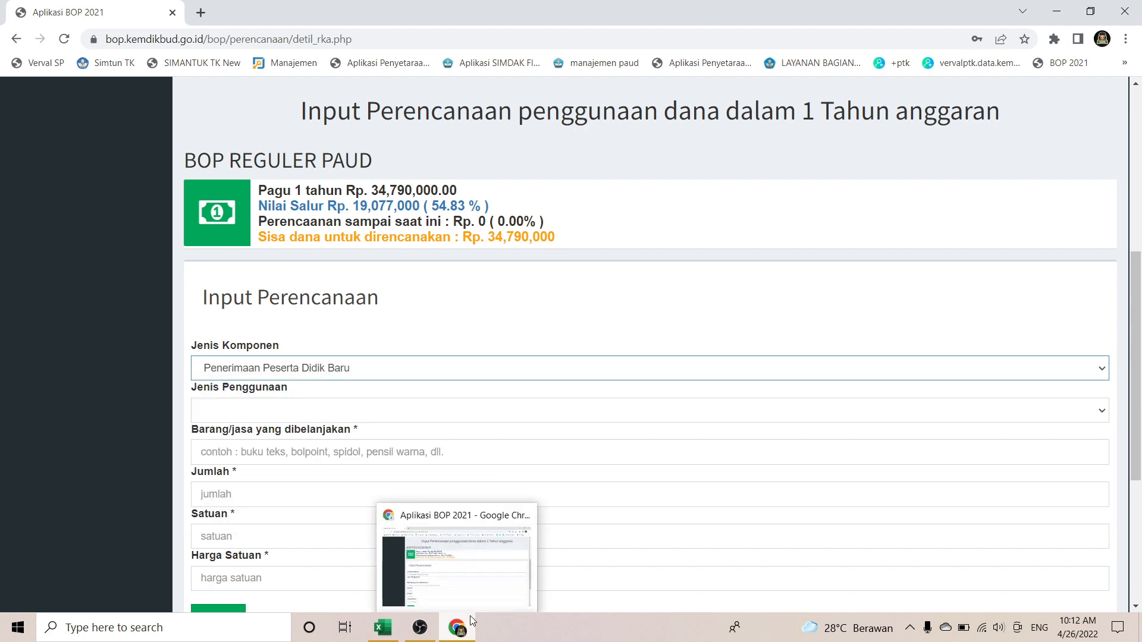
left_click(385, 629)
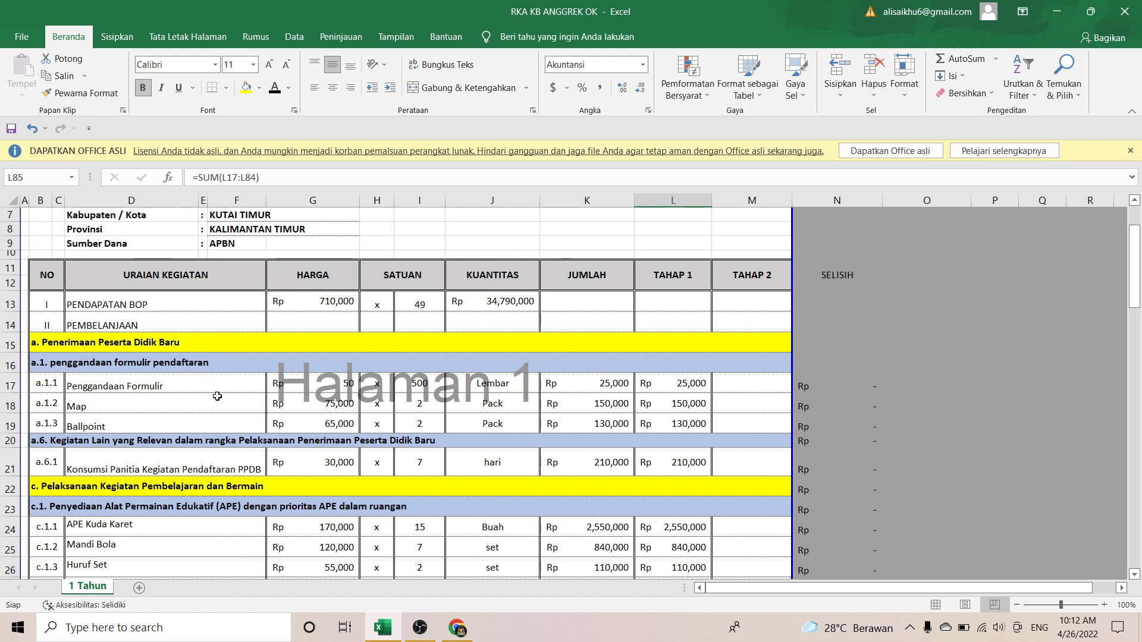
left_click(370, 632)
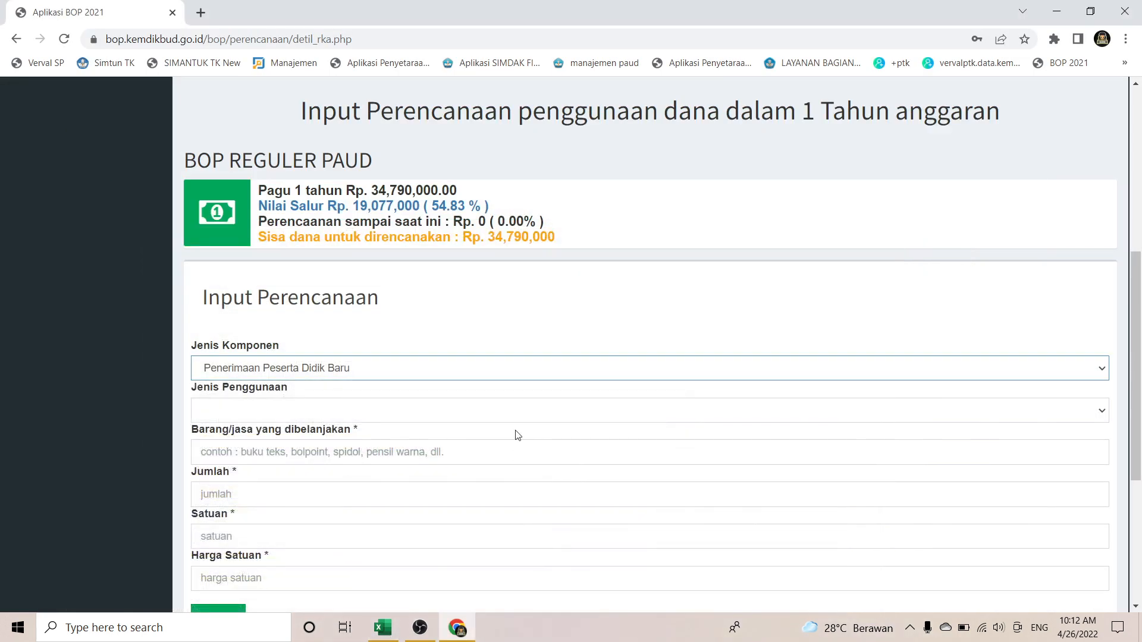
left_click(529, 416)
left_click(532, 415)
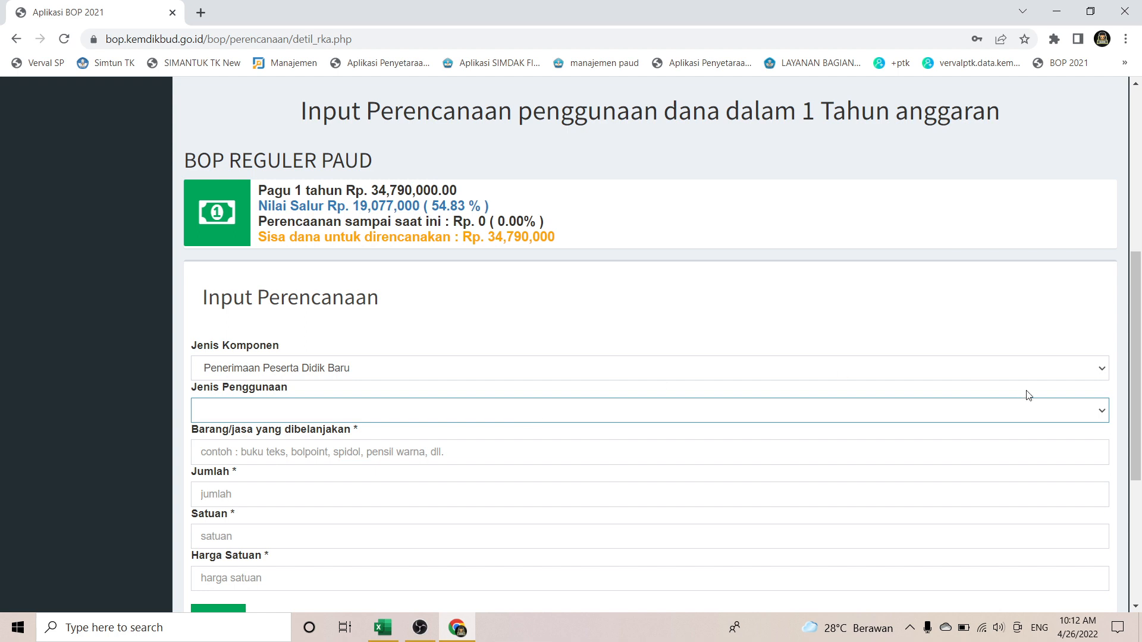
left_click(1093, 411)
left_click(1093, 412)
left_click(1093, 412)
left_click(1093, 412)
scroll(1093, 412, "down", 2)
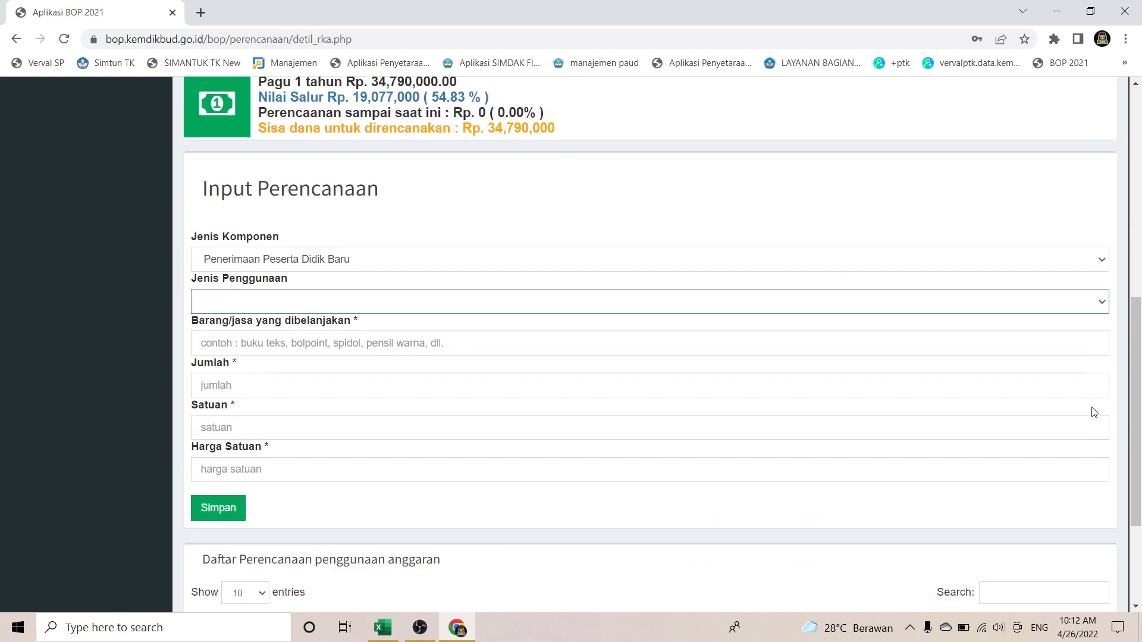
left_click(1103, 276)
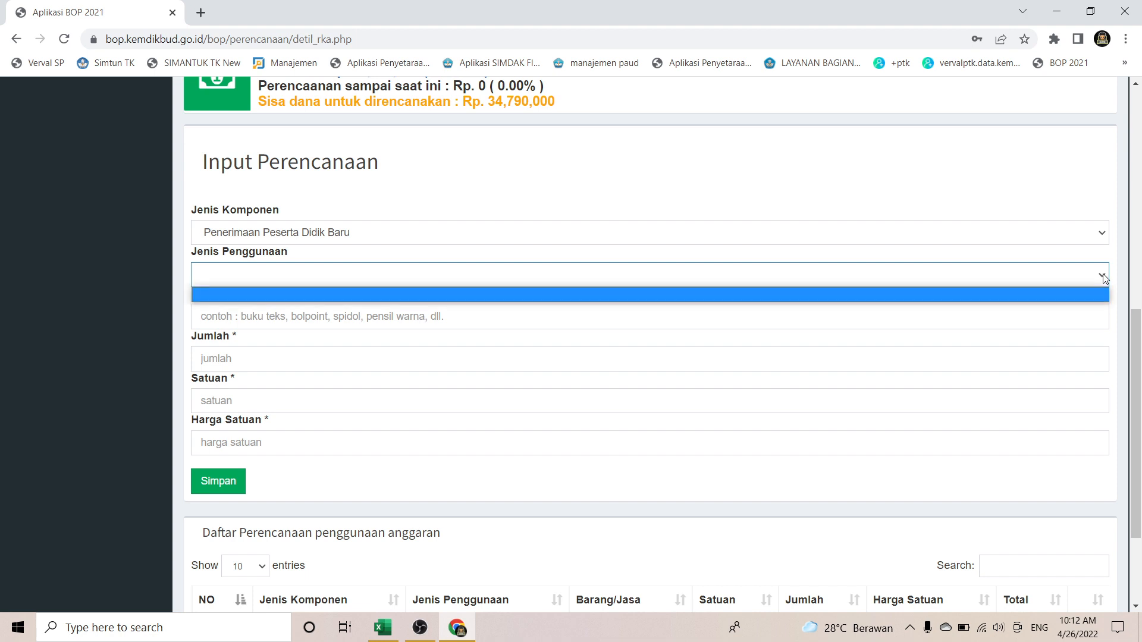
left_click(1103, 278)
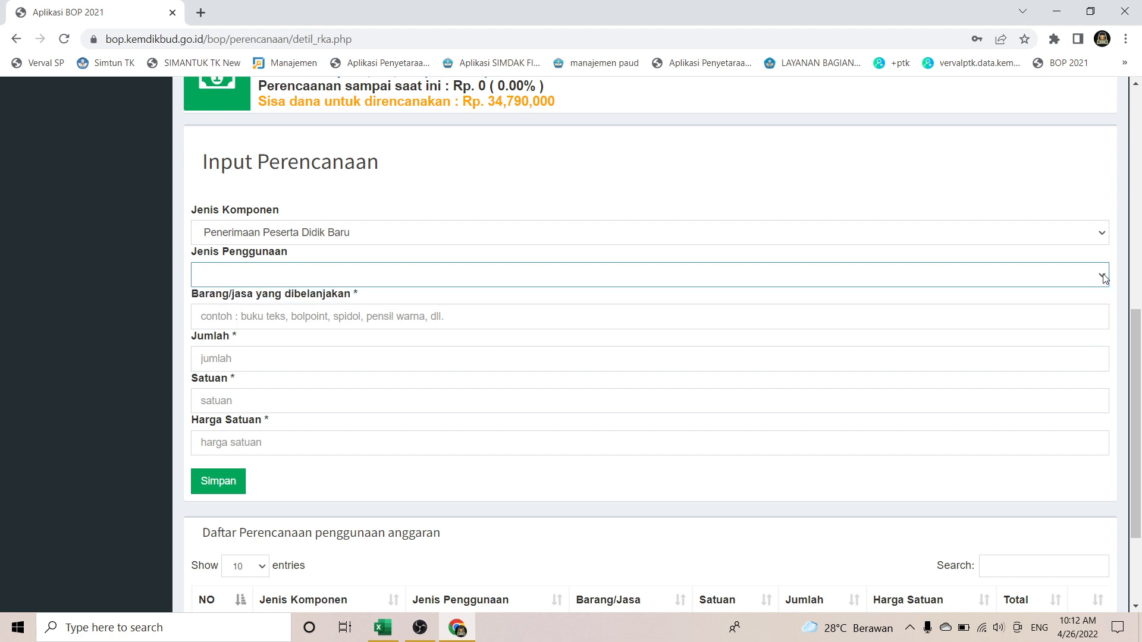
left_click(1103, 276)
left_click(1103, 277)
left_click(1103, 278)
left_click(1103, 276)
Step: Open Chrome's full browsing history page in a new tab
left_click(203, 13)
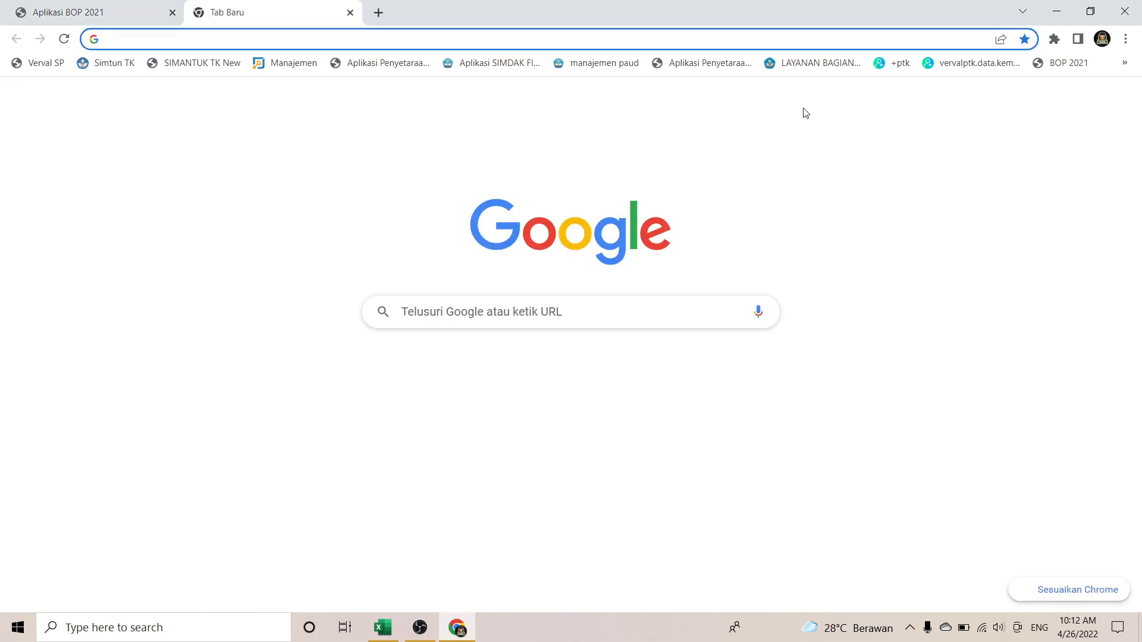
left_click(1124, 63)
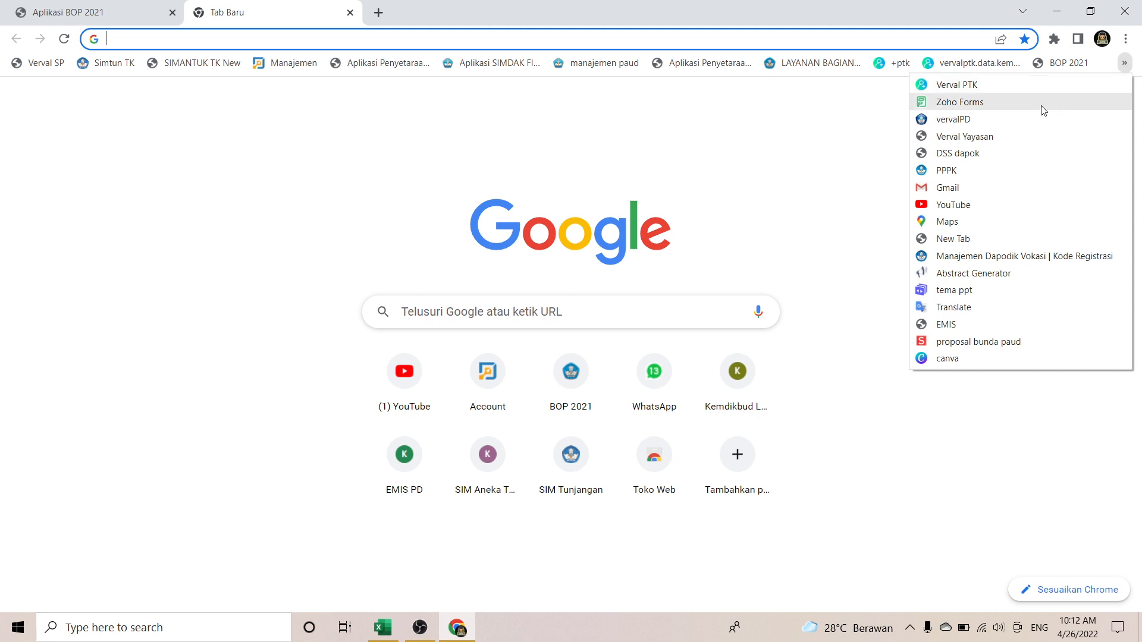
left_click(1124, 39)
mouse_move(1012, 127)
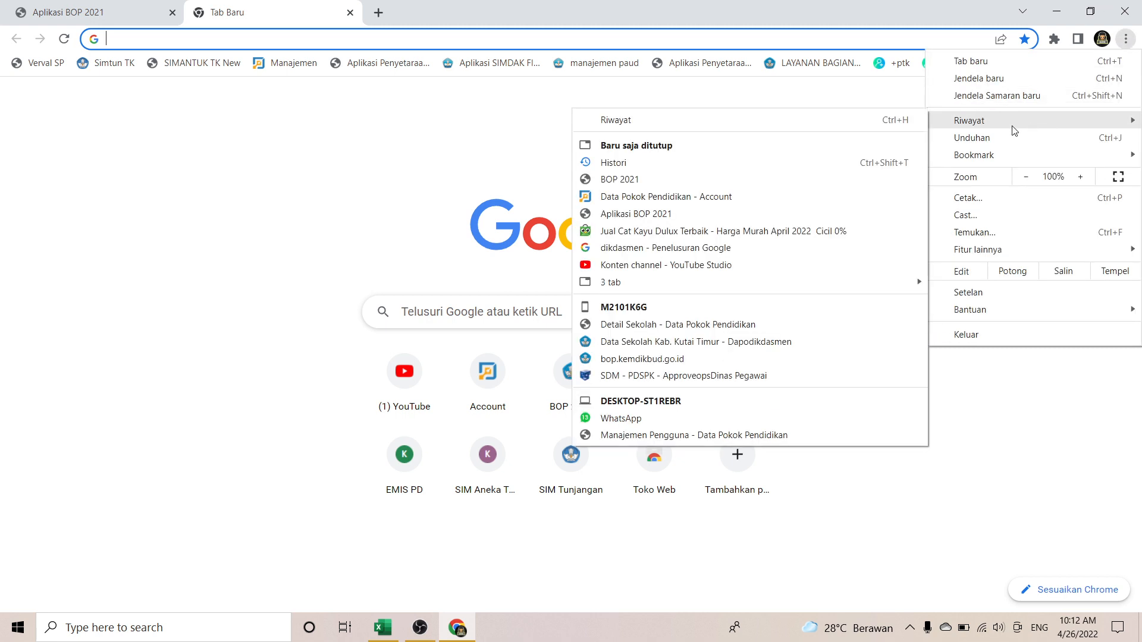
left_click(725, 112)
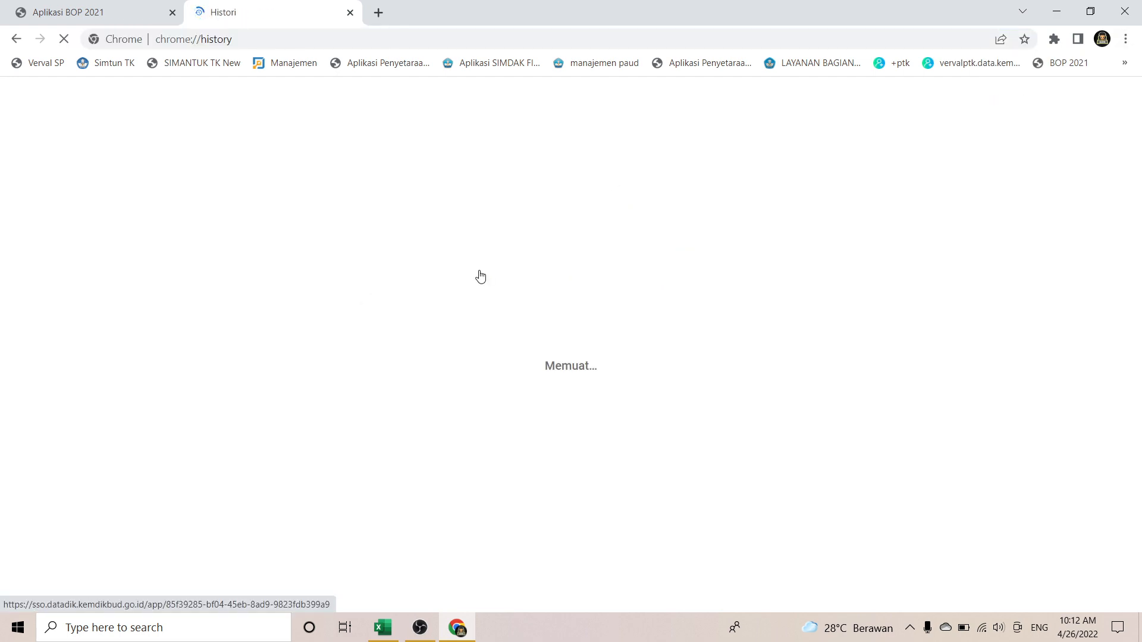
scroll(480, 274, "down", 10)
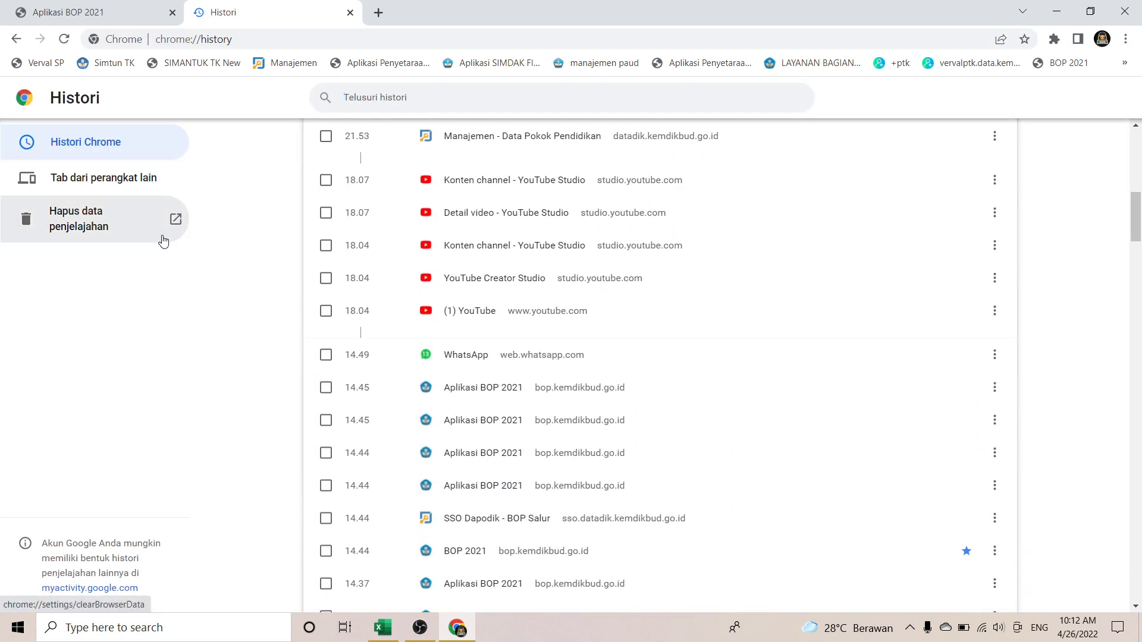
Step: Delete all browsing data with Hapus data and close the browser
left_click(100, 225)
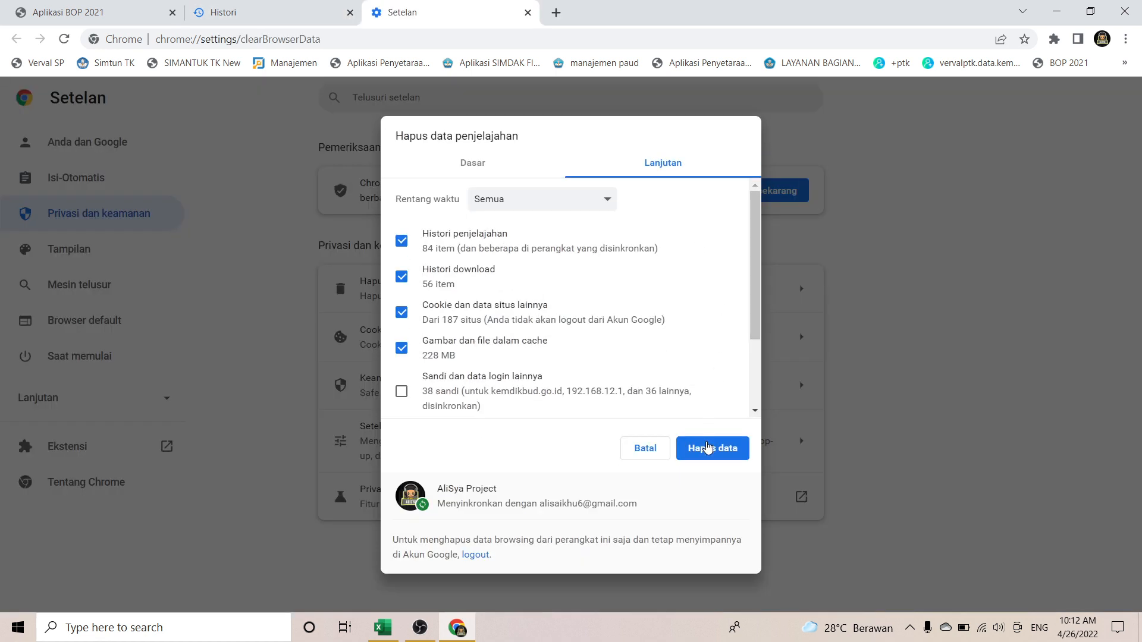
left_click(707, 445)
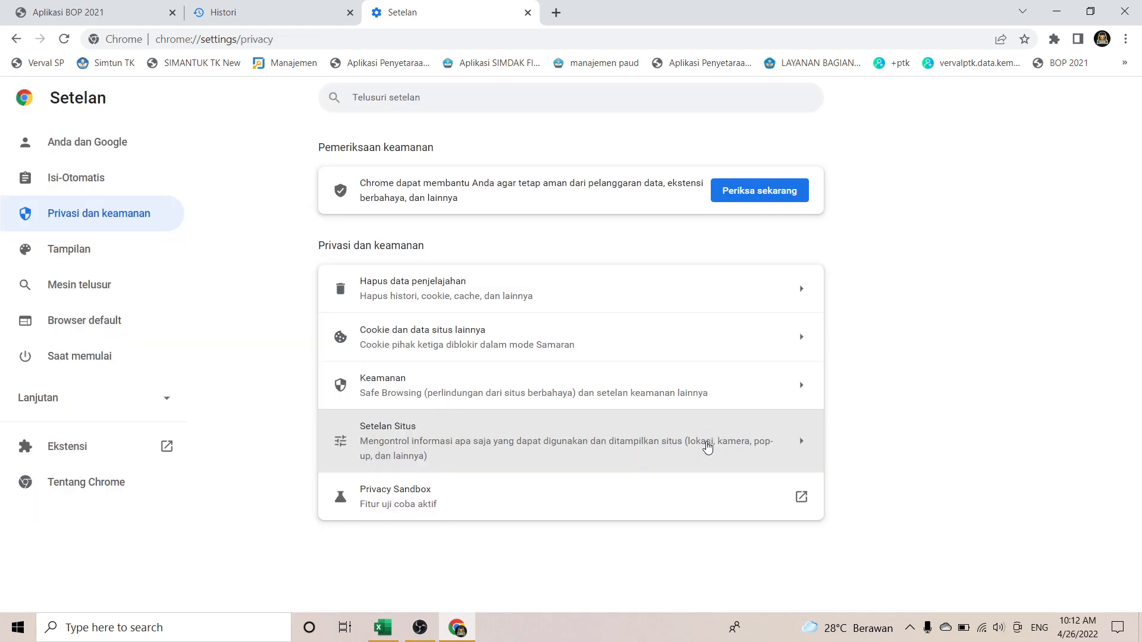
left_click(1125, 11)
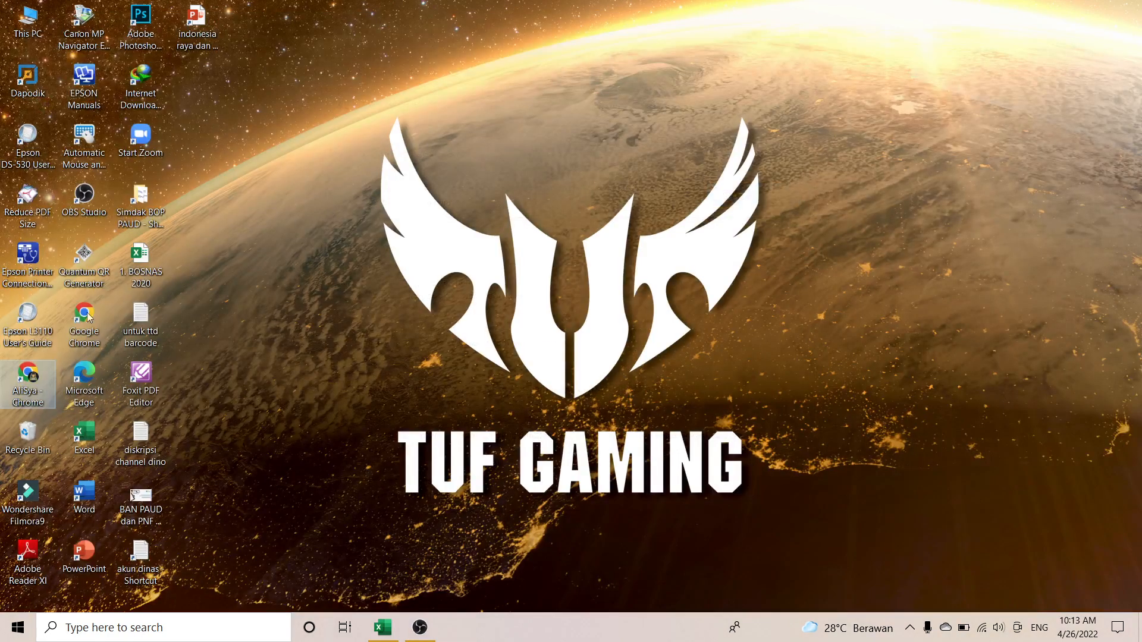
Step: Relaunch Chrome on the BOP 2021 login page, briefly opening and then closing a YouTube tab
double_click(26, 392)
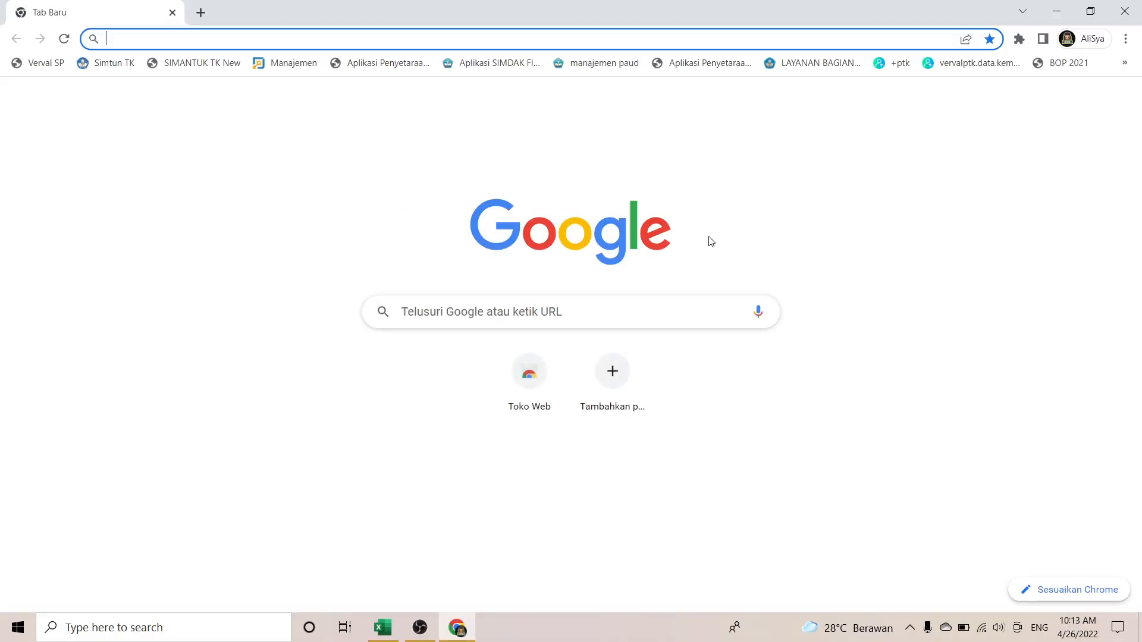
left_click(1051, 75)
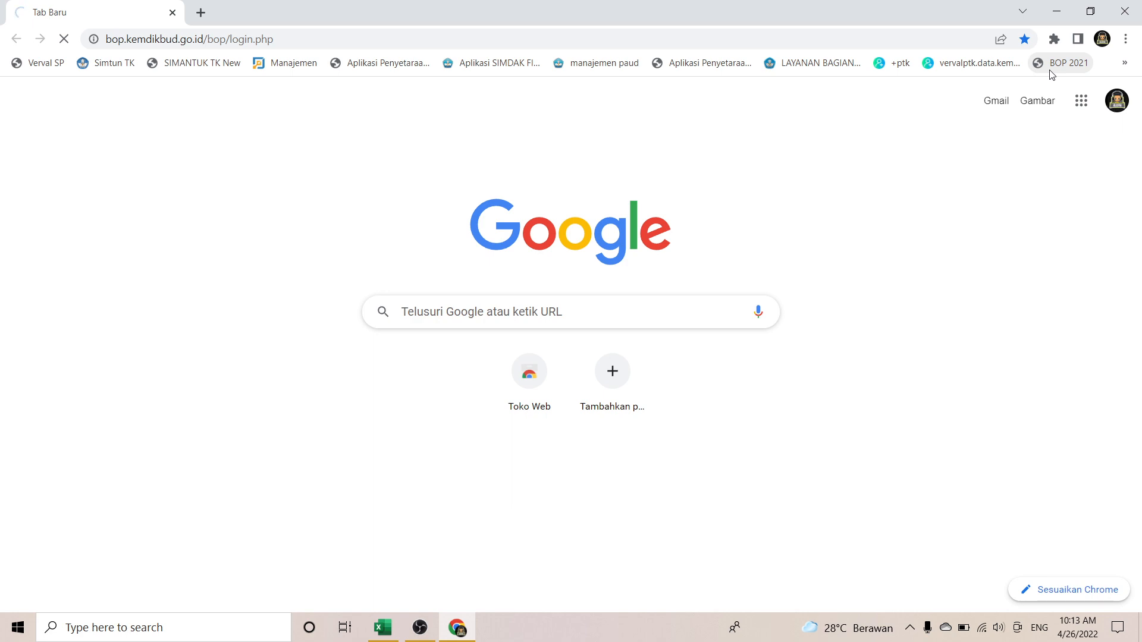
left_click(200, 13)
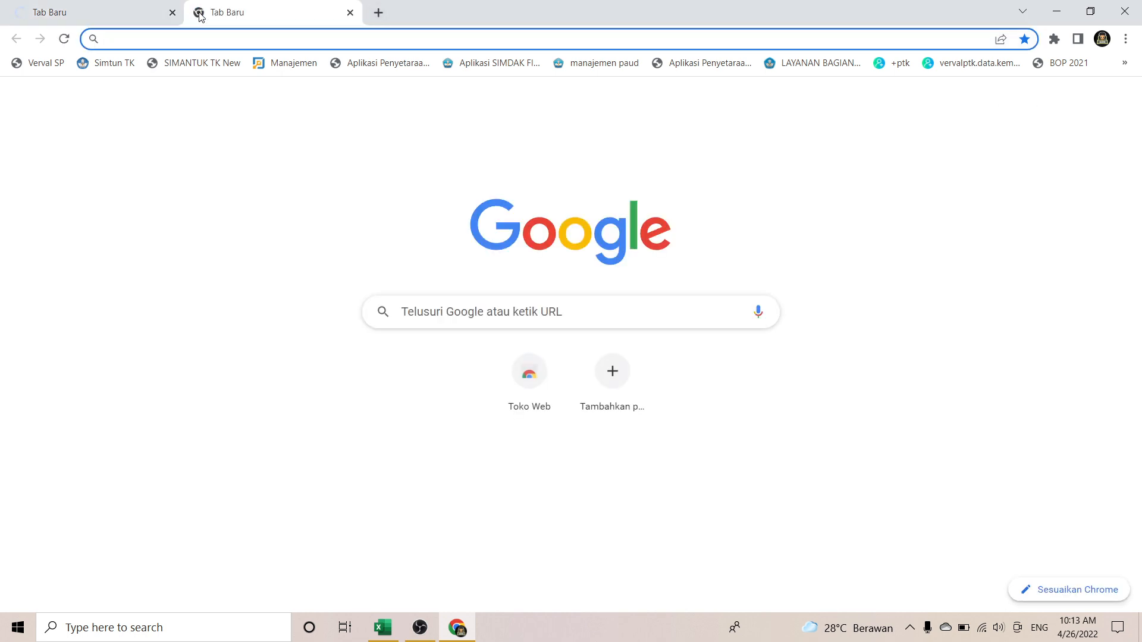
type("youtube.com")
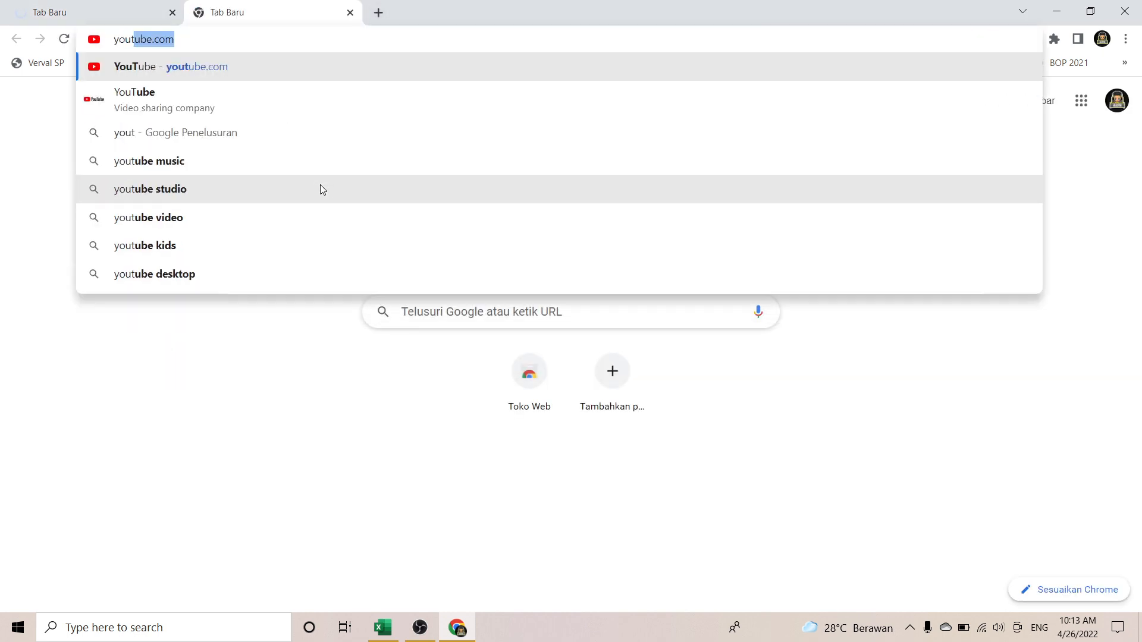
key("Return")
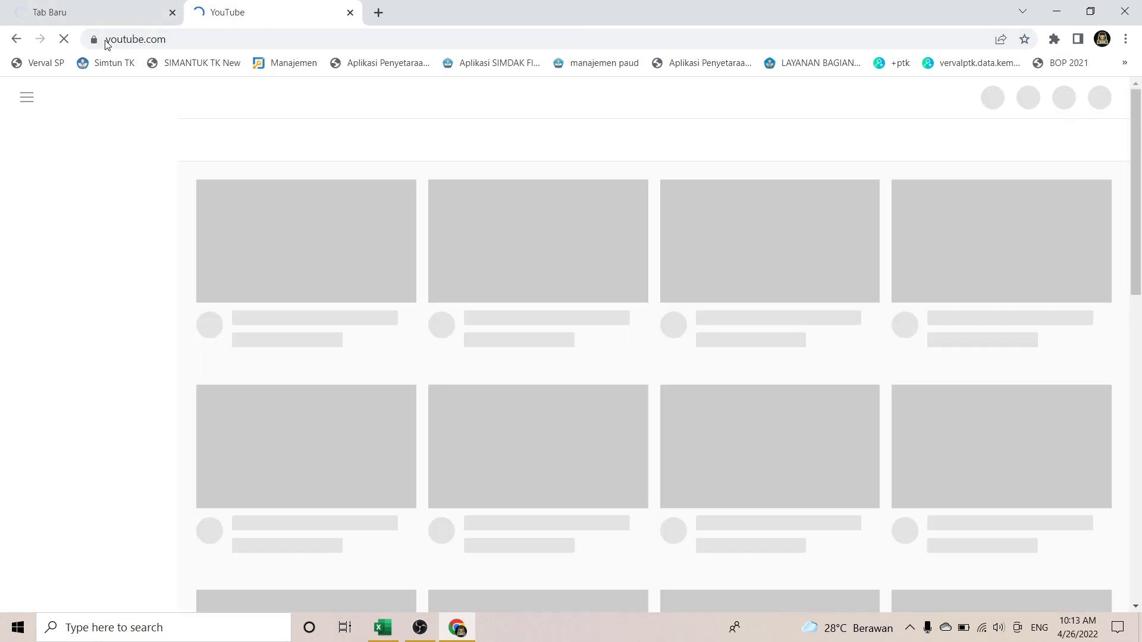
left_click(102, 14)
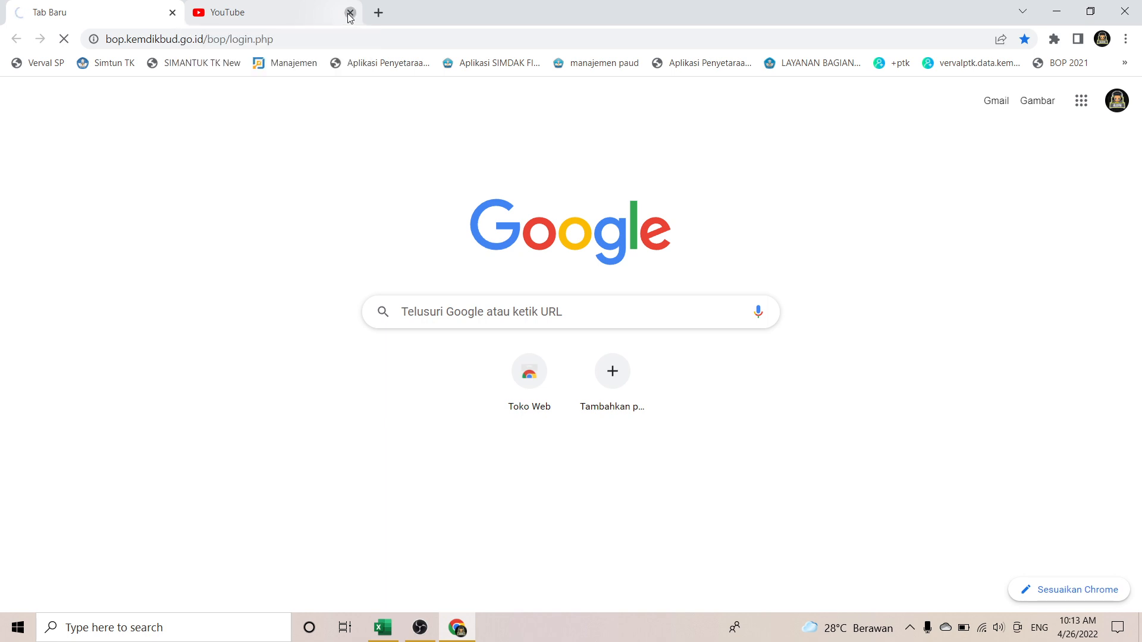
left_click(349, 13)
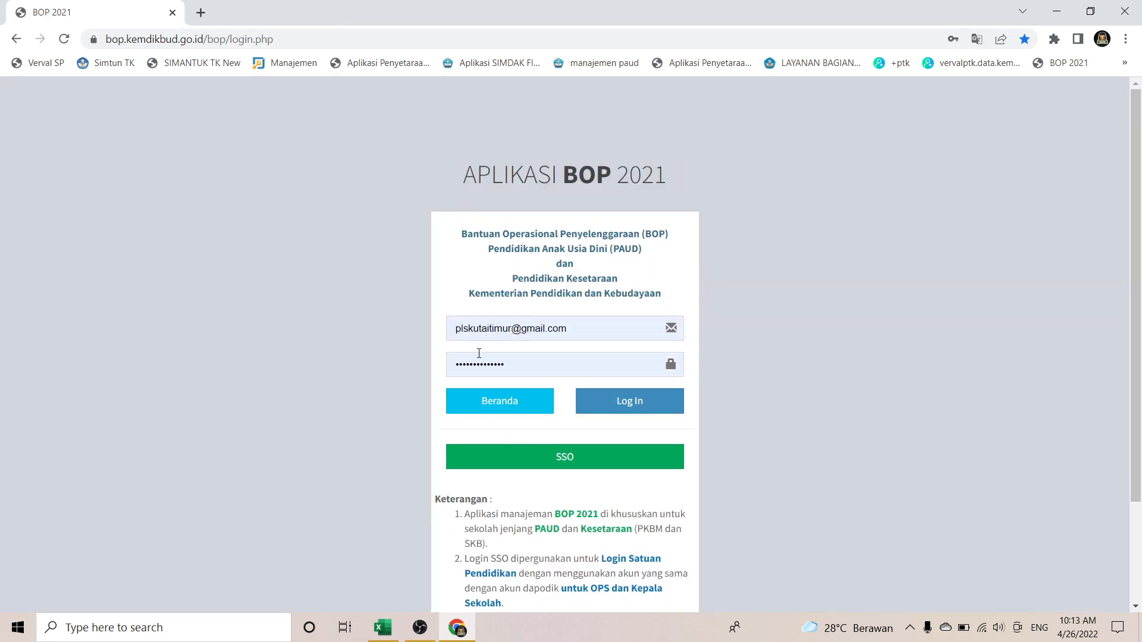
Step: Sign in via Dapodik SSO with the school's account e-mail and password
left_click(551, 455)
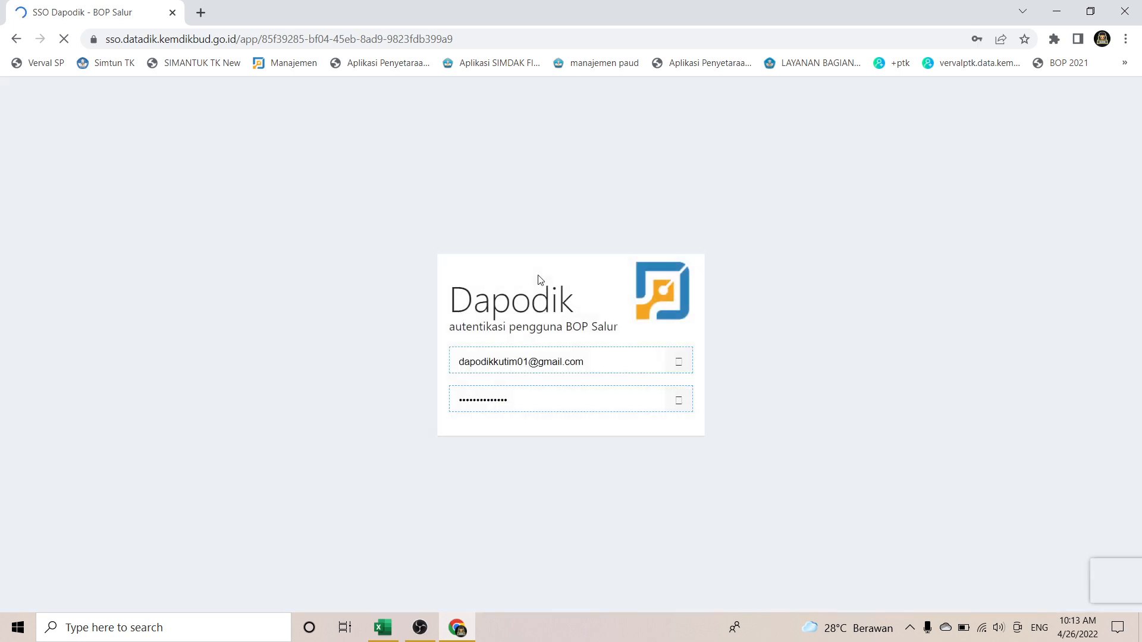
left_click(651, 360)
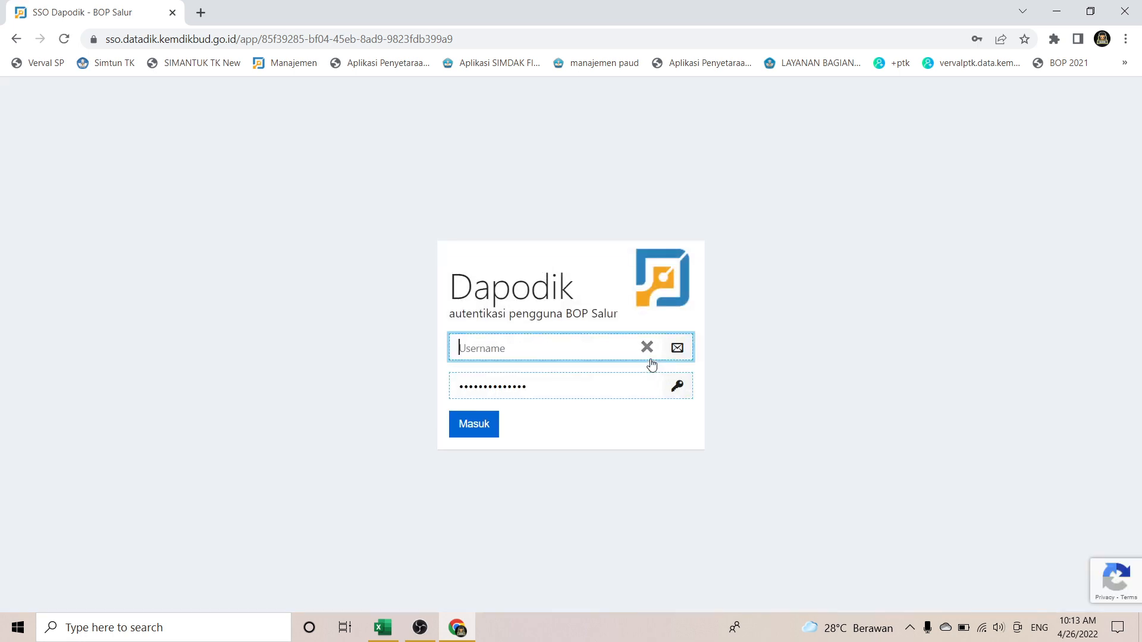
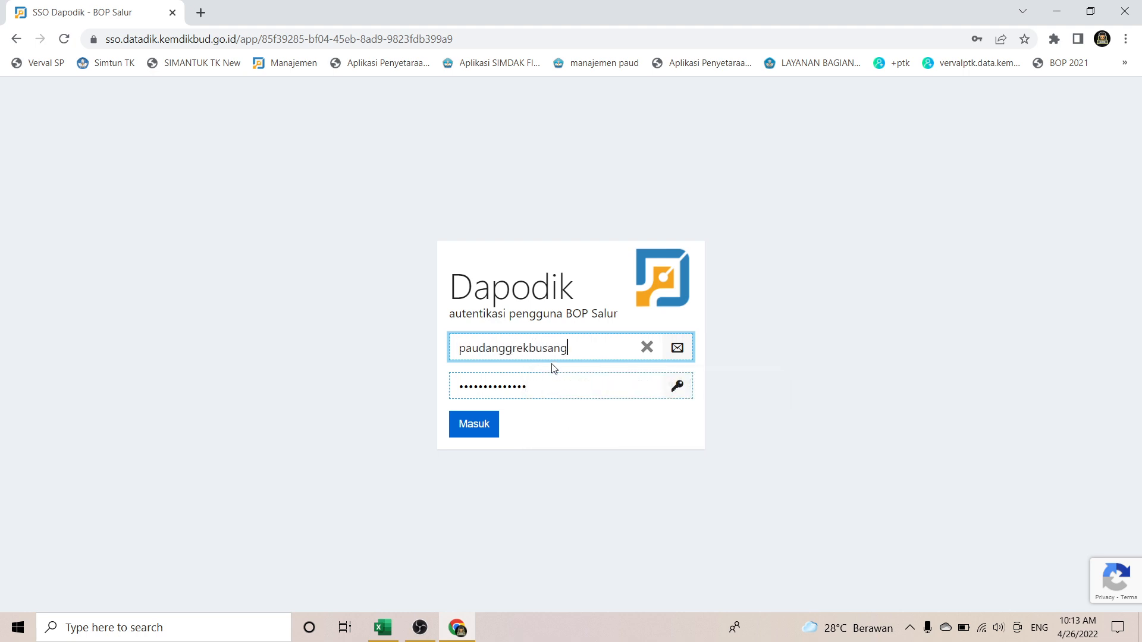
key("Tab")
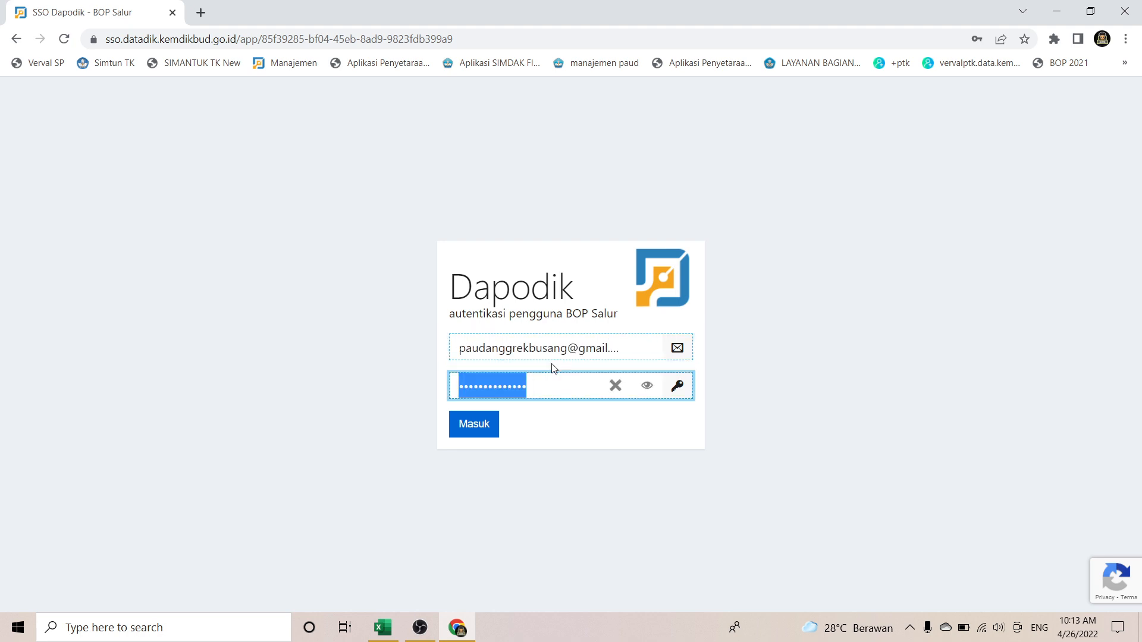
type("p••")
key("BackSpace")
key("BackSpace")
key("BackSpace")
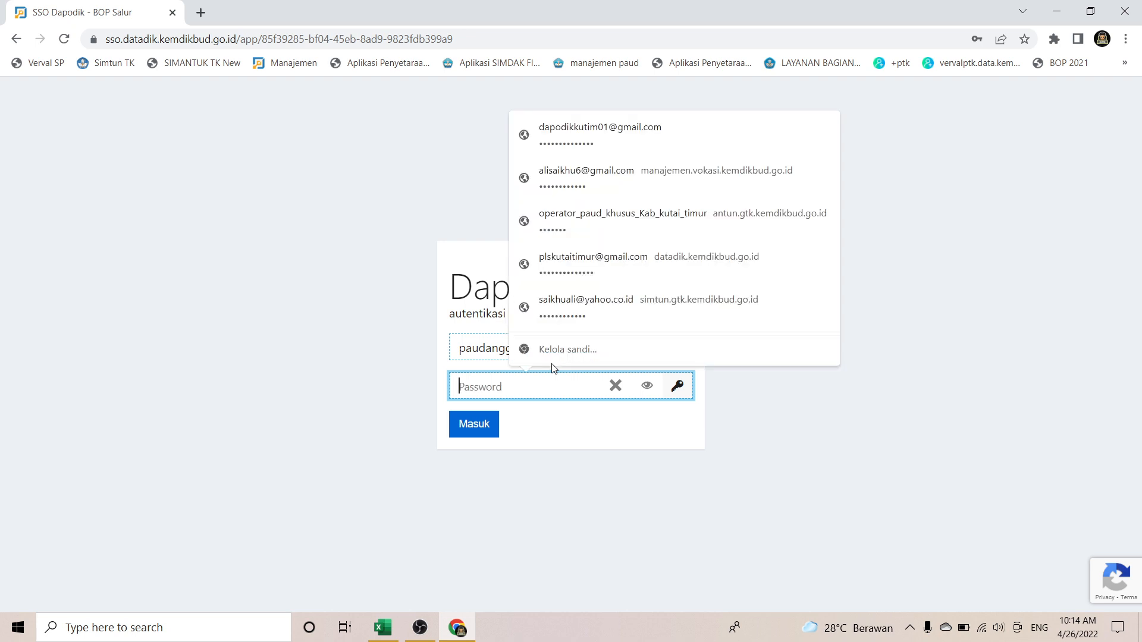
type("•••••")
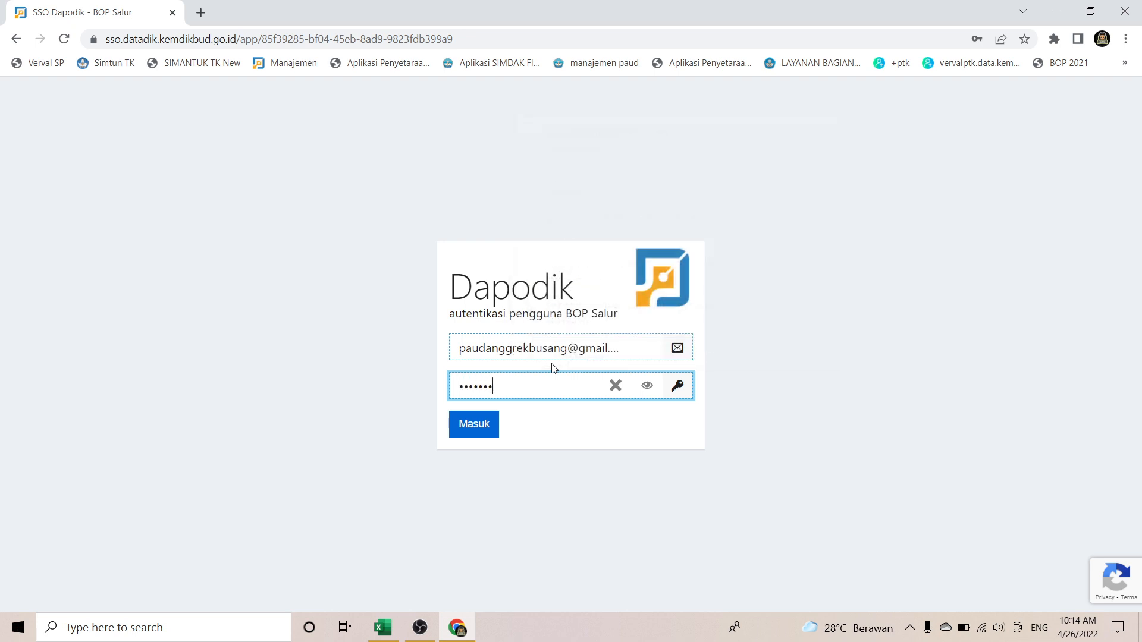
left_click(473, 422)
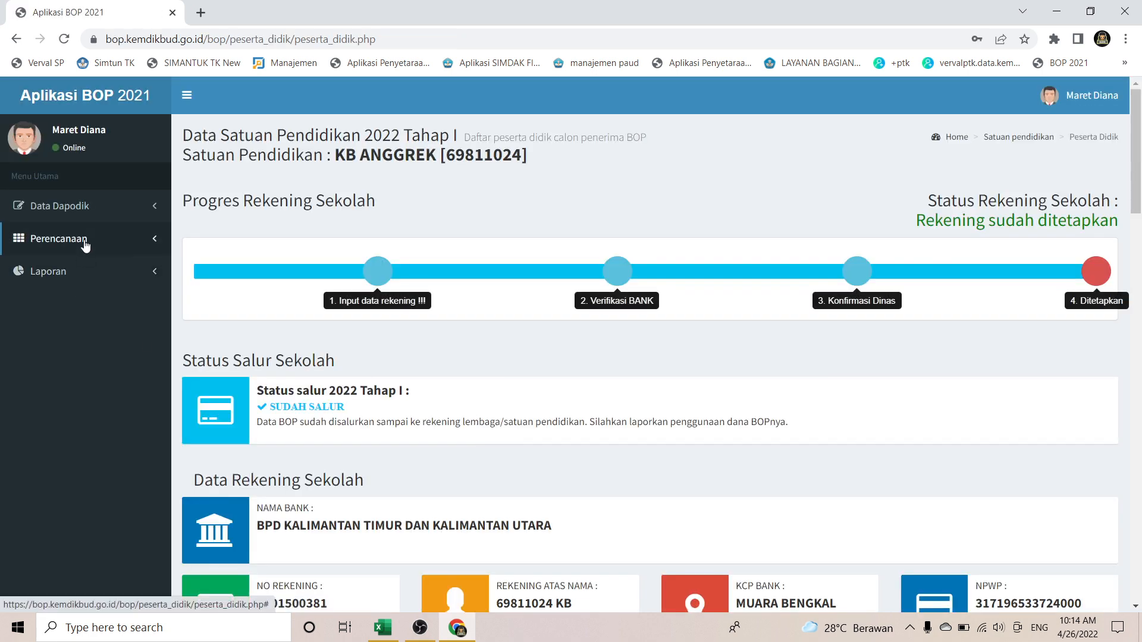
Step: Open the Input Perencanaan form and choose Penerimaan Peserta Didik Baru as Jenis Komponen
left_click(85, 241)
left_click(76, 268)
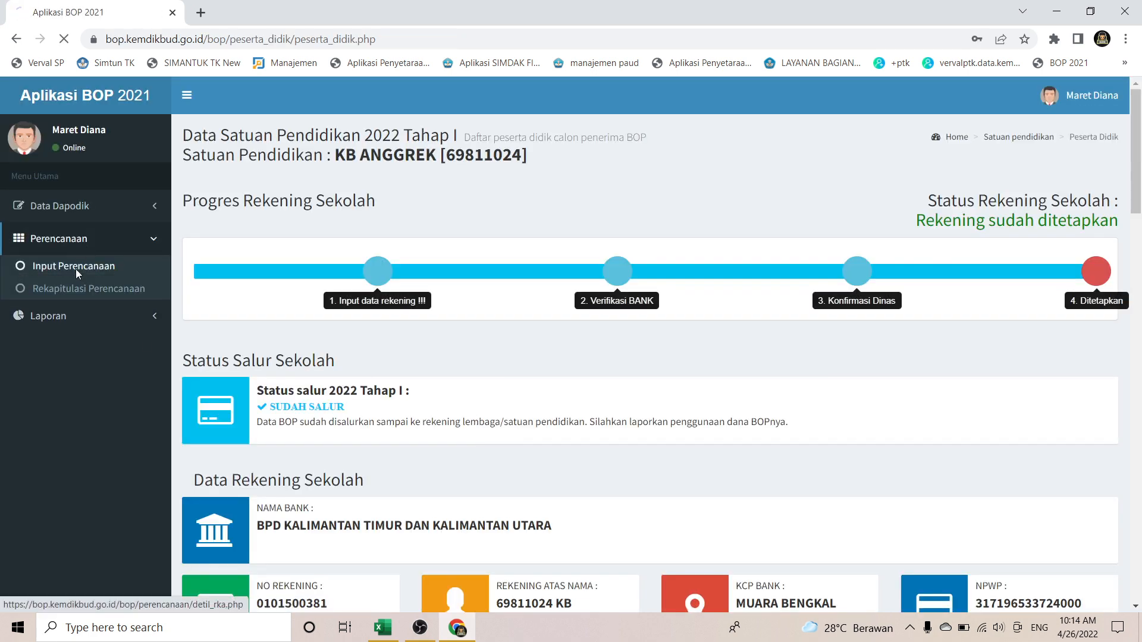
scroll(503, 398, "down", 5)
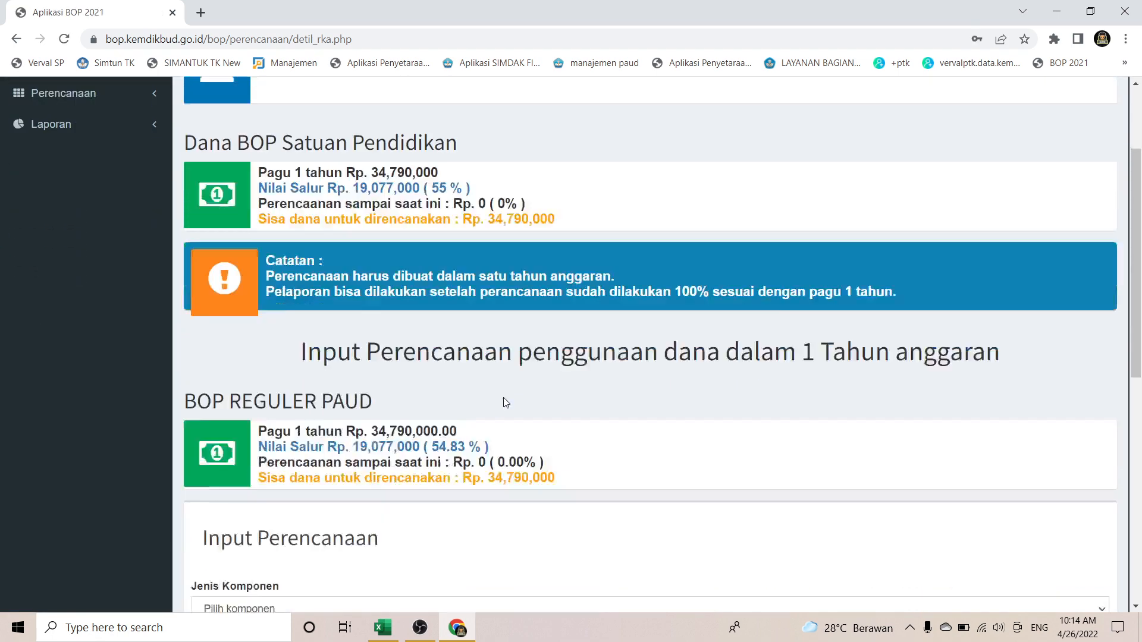
scroll(505, 403, "down", 1)
left_click(443, 337)
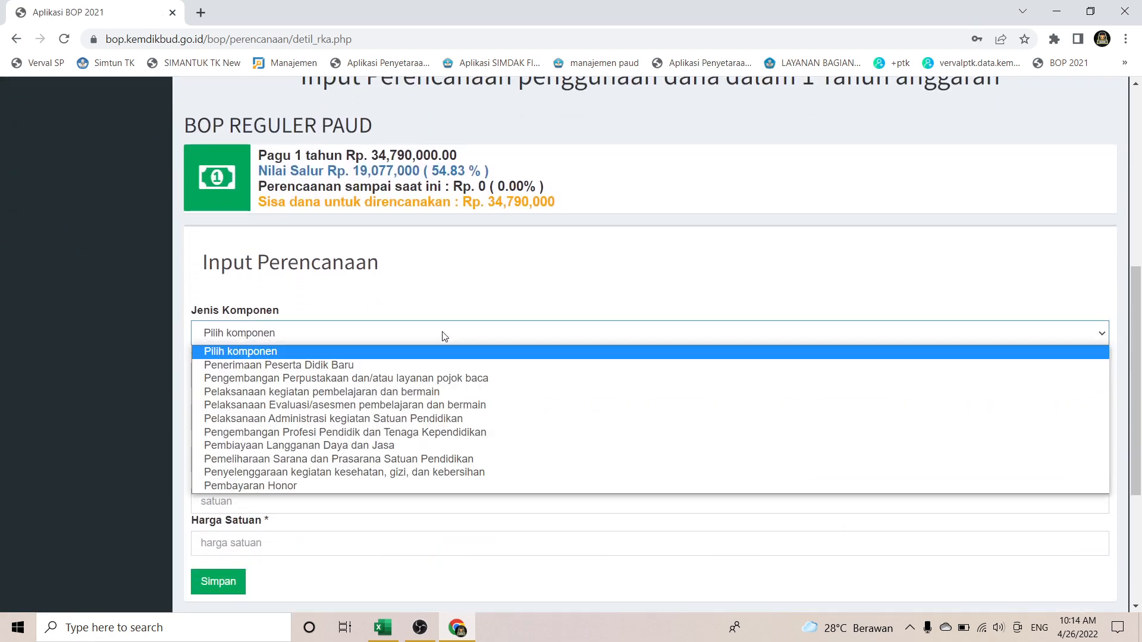
left_click(414, 366)
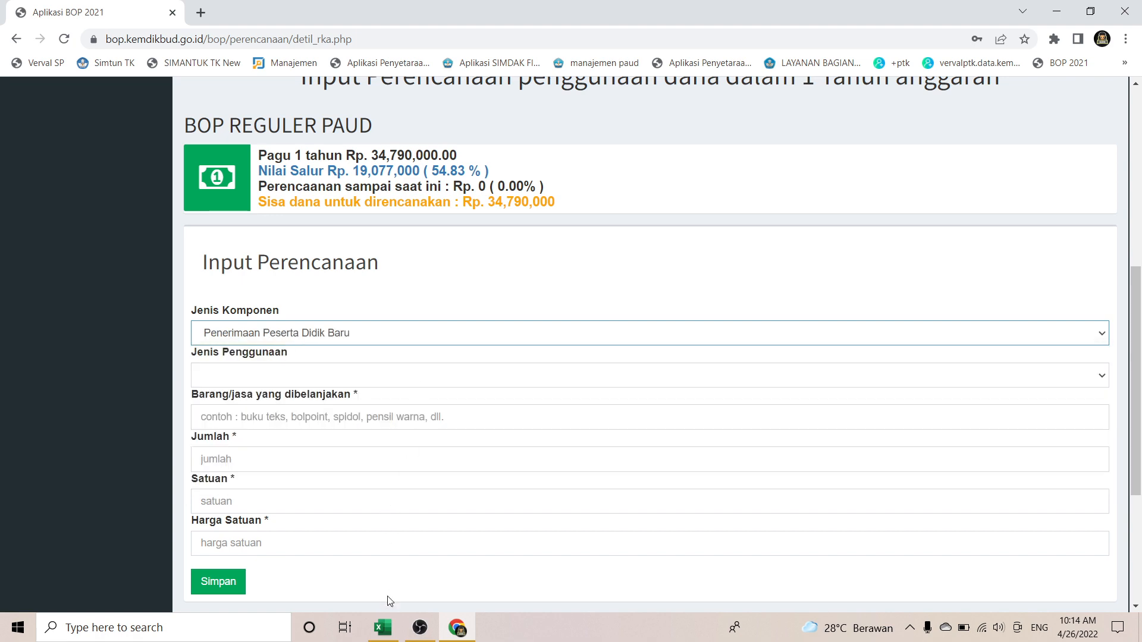
Step: Set Jenis Penggunaan to the STPPA PPDB option and go to the Barang/jasa field
left_click(384, 630)
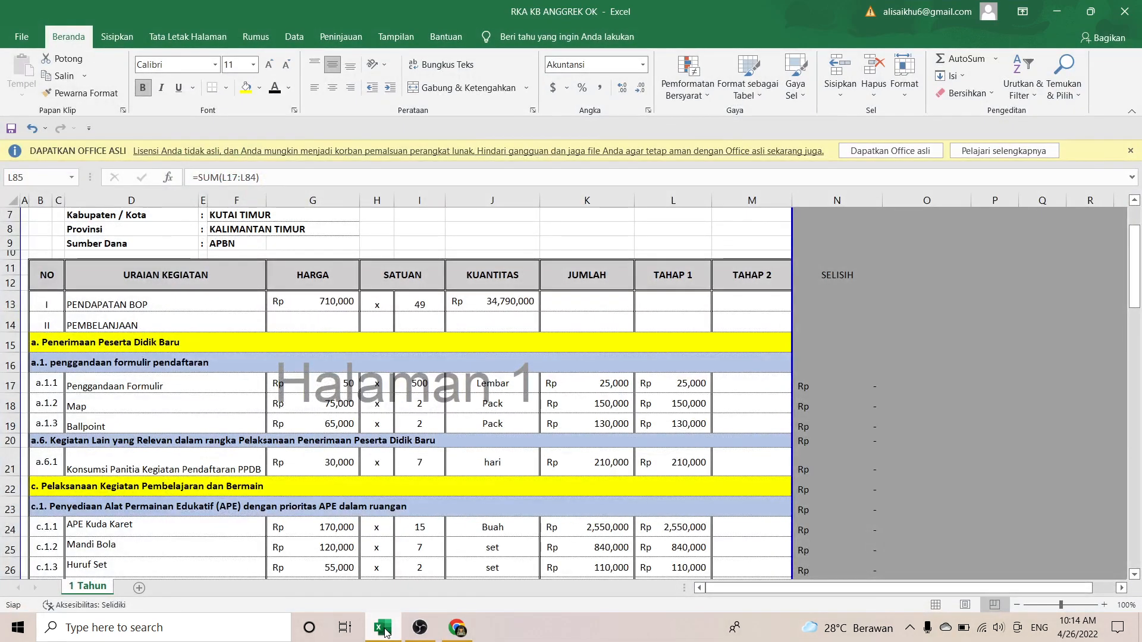
left_click(384, 629)
left_click(390, 377)
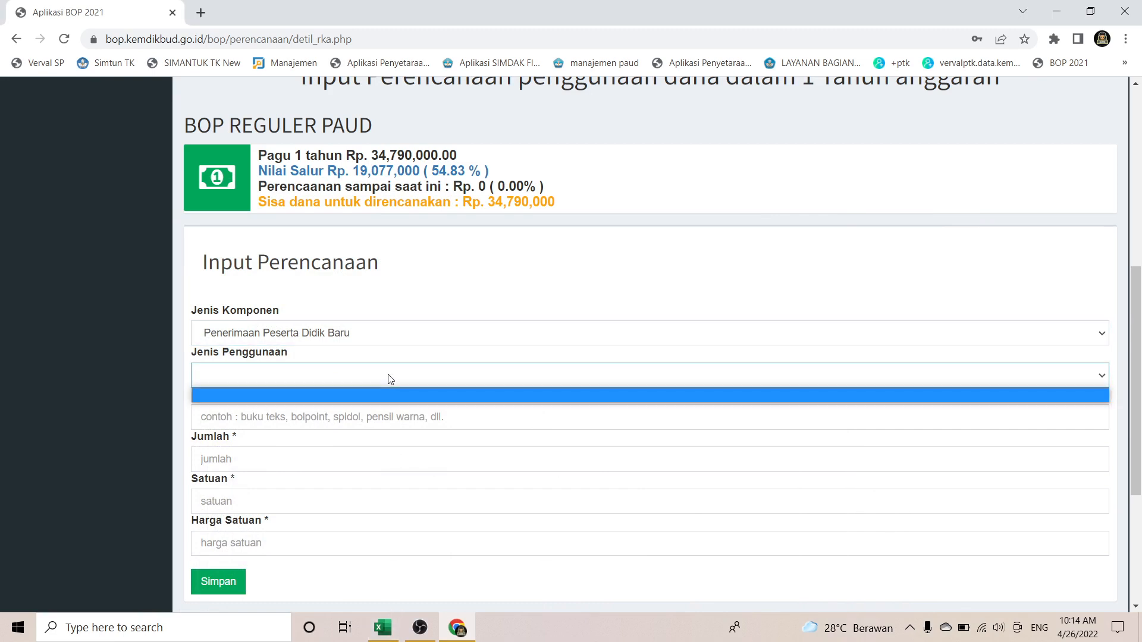
left_click(390, 378)
left_click(390, 378)
left_click(390, 379)
scroll(390, 379, "down", 3)
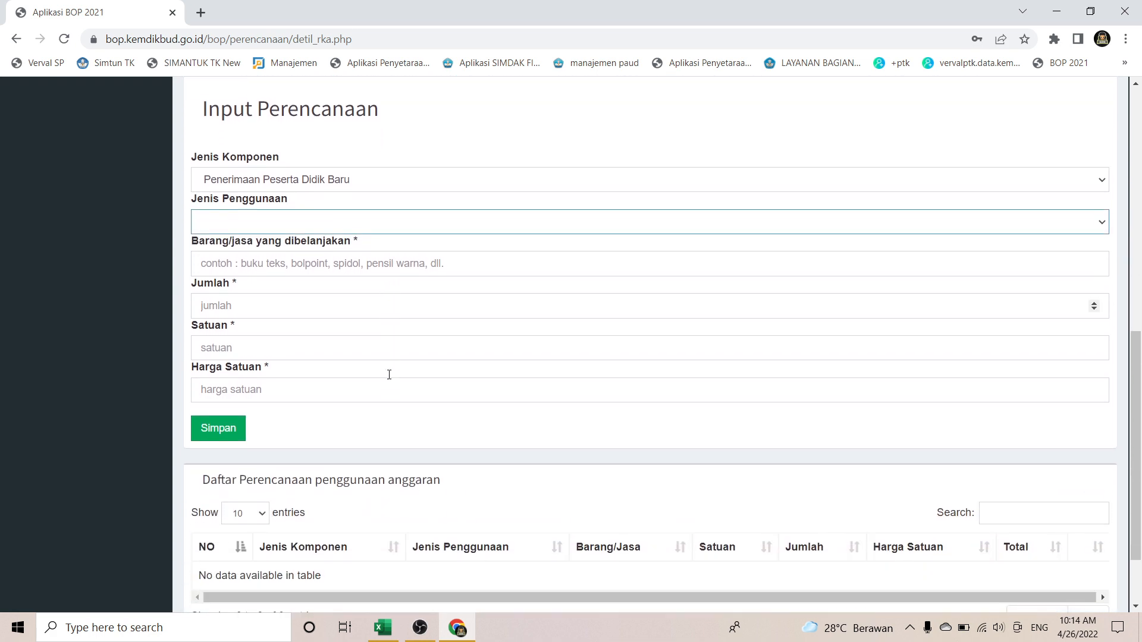
scroll(390, 379, "up", 1)
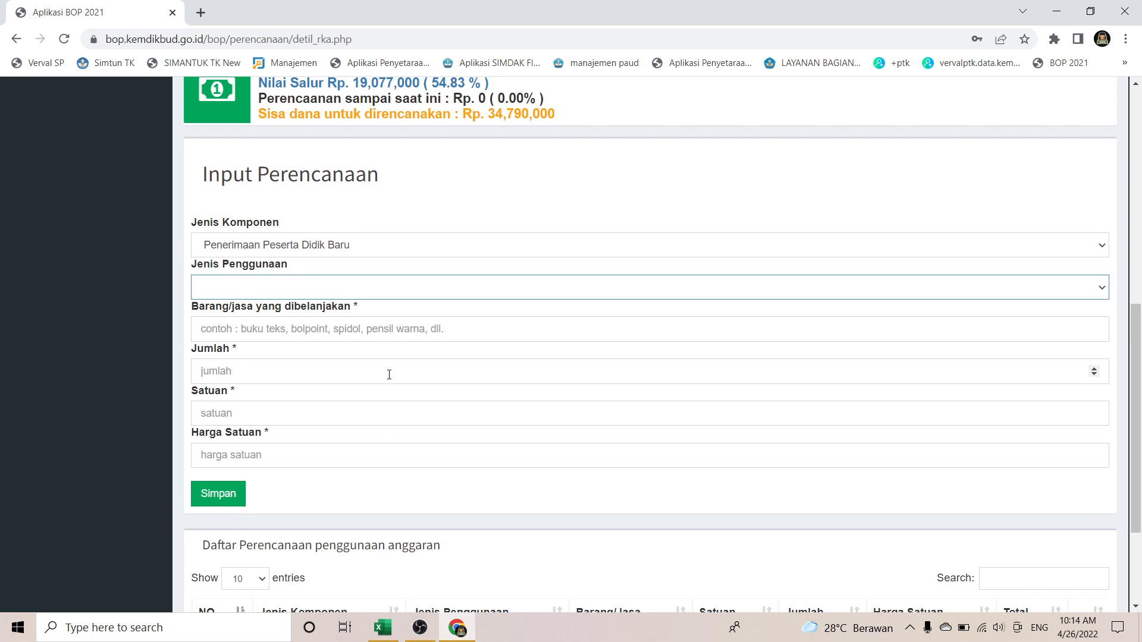
left_click(387, 292)
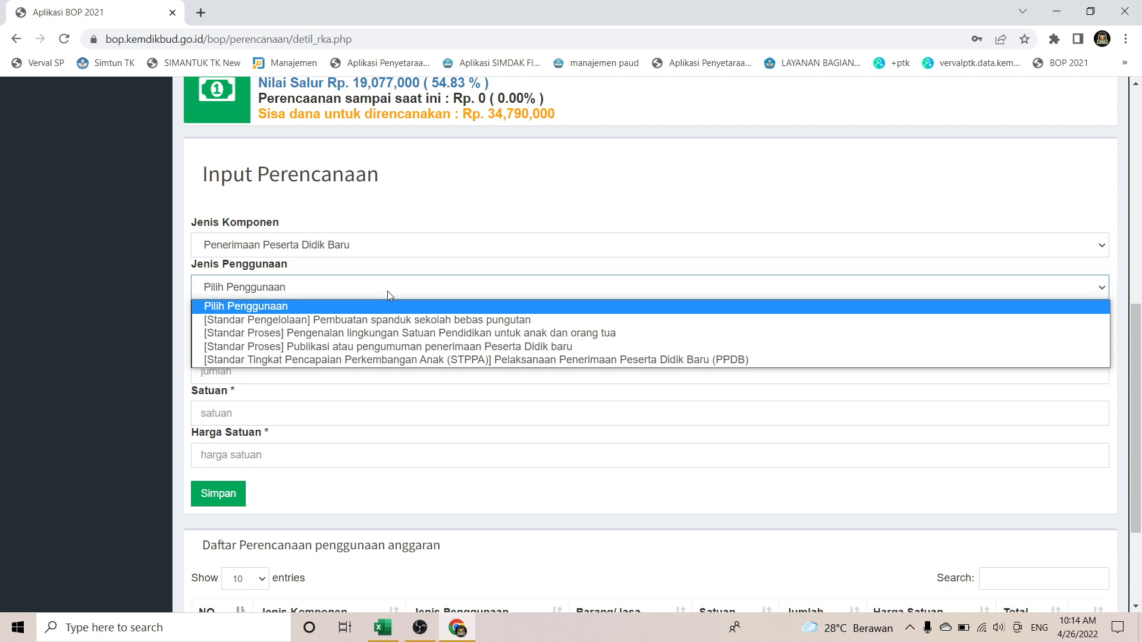
left_click(527, 359)
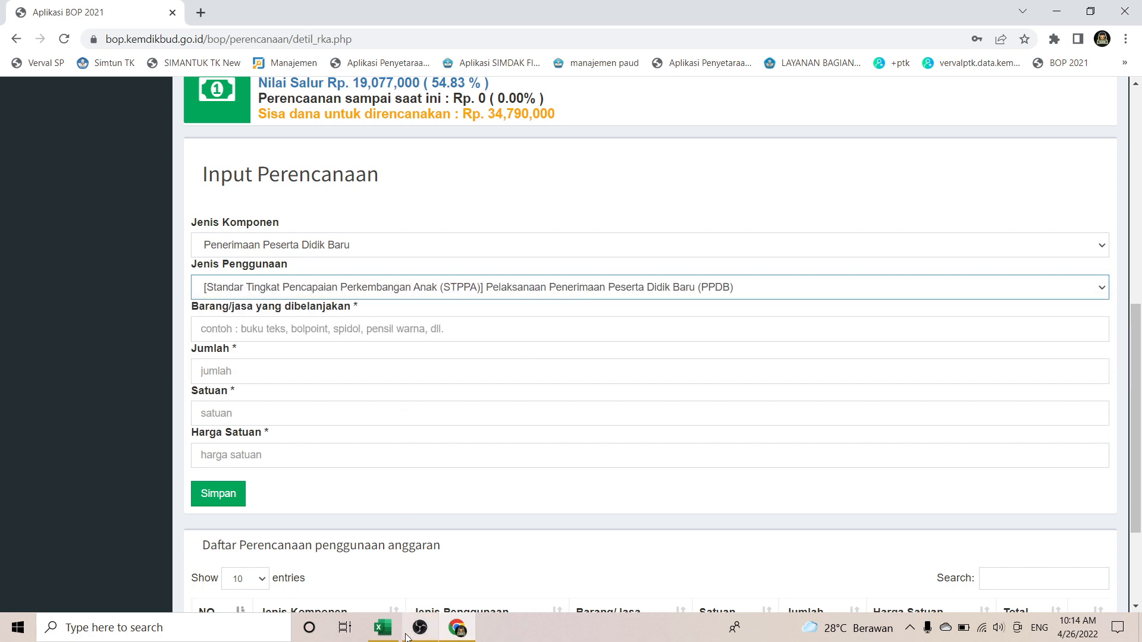
left_click(379, 331)
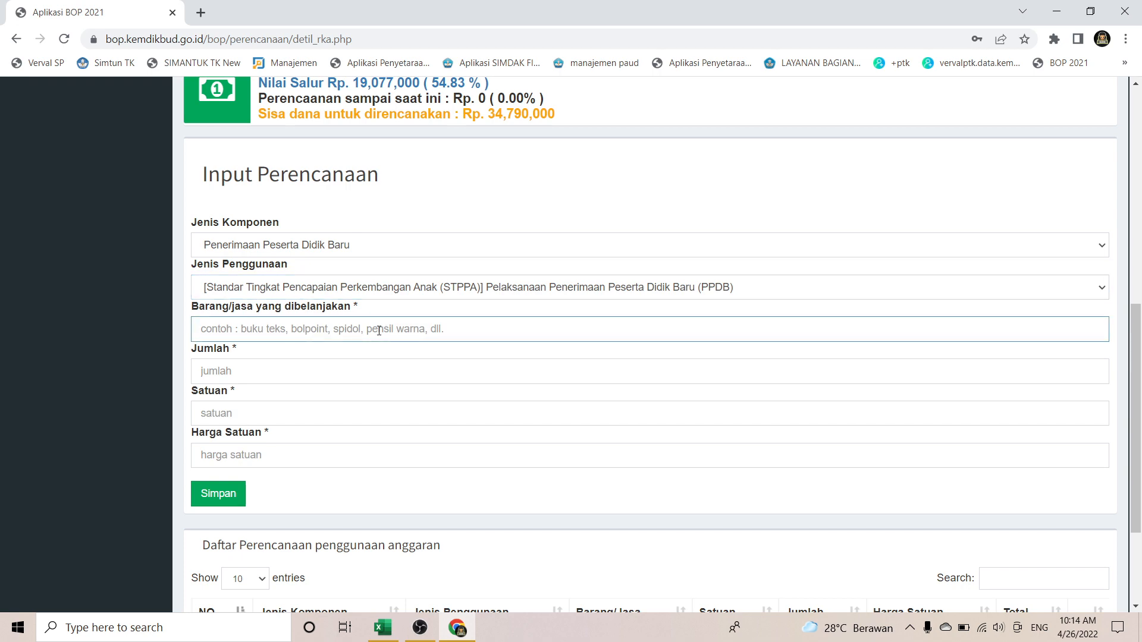
Step: Copy 'Penggandaan Formulir' from RKA cell D17 into the form's Barang/jasa field
left_click(382, 627)
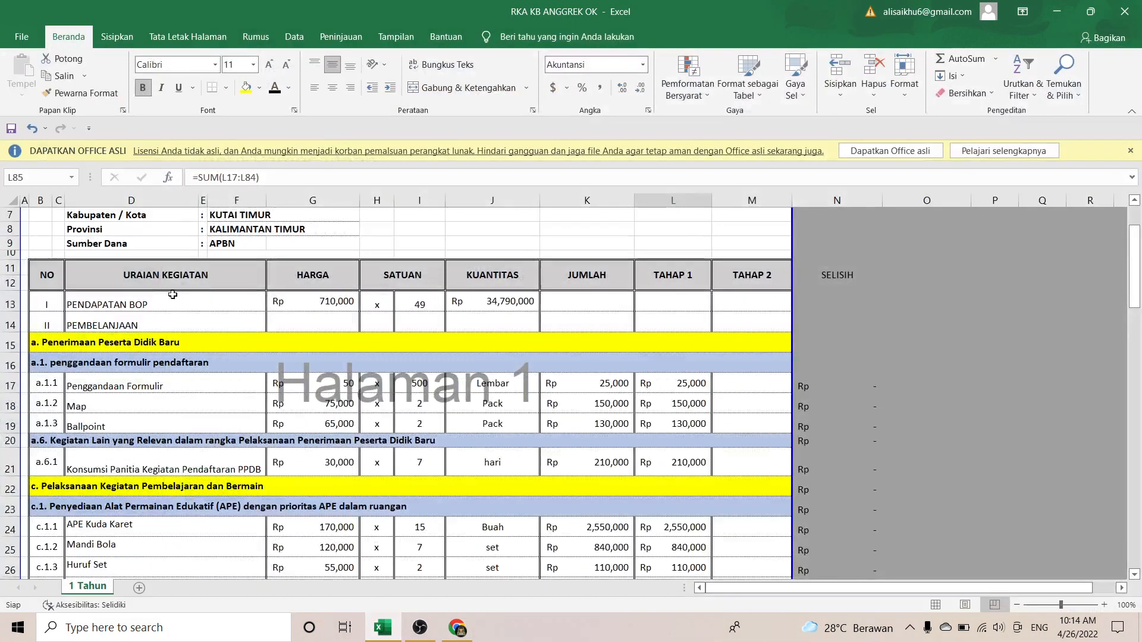
left_click(137, 387)
key("ctrl+c")
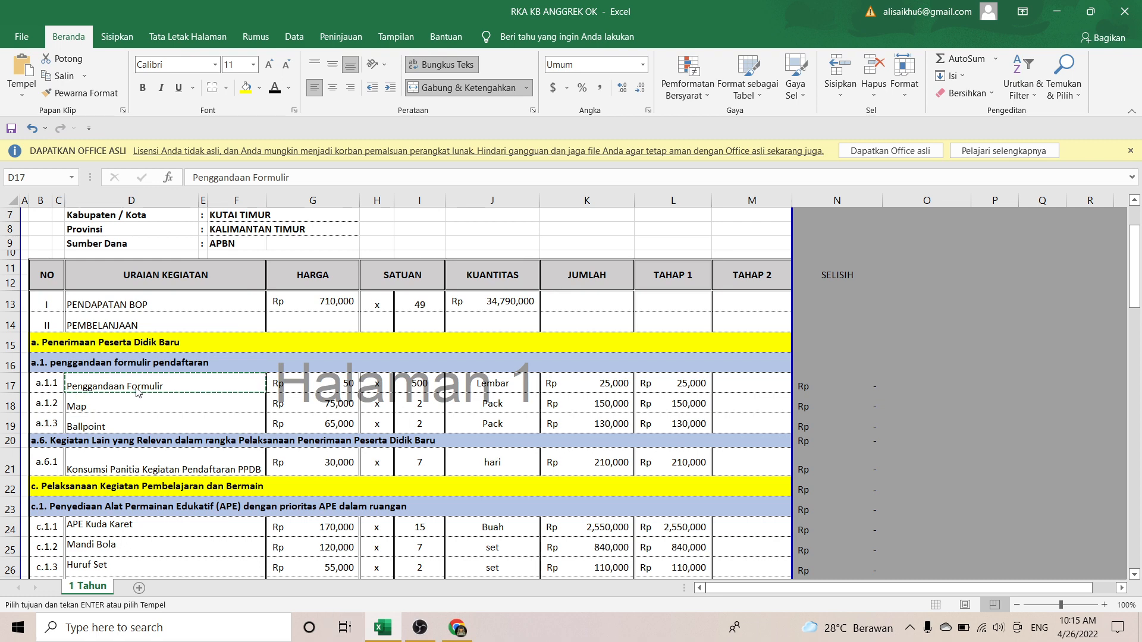
key("alt+Tab")
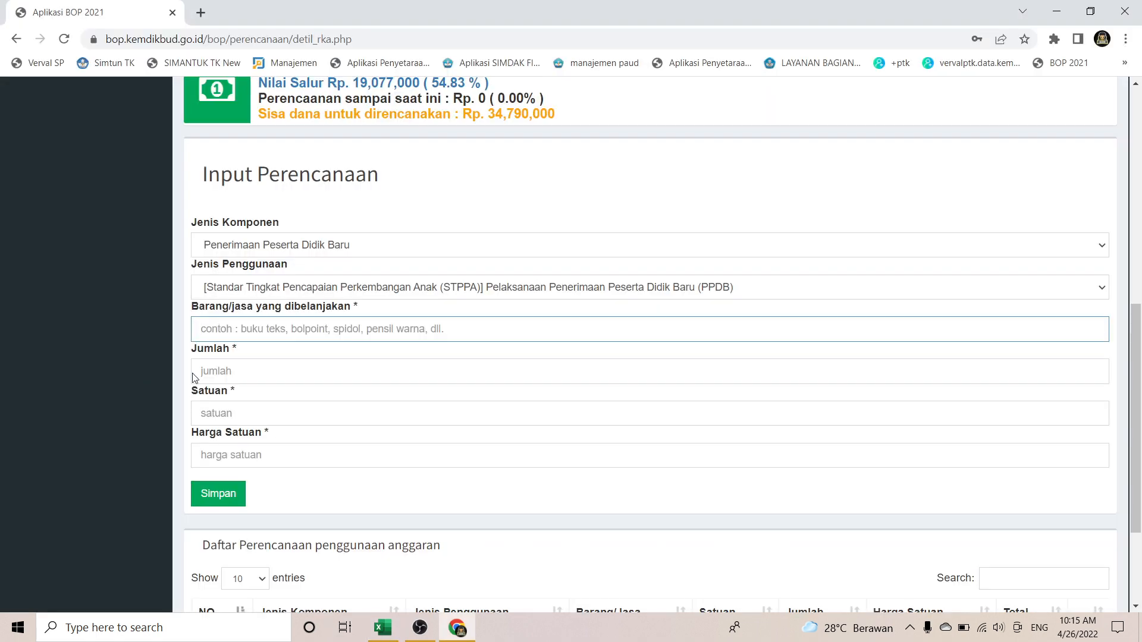
key("ctrl+v")
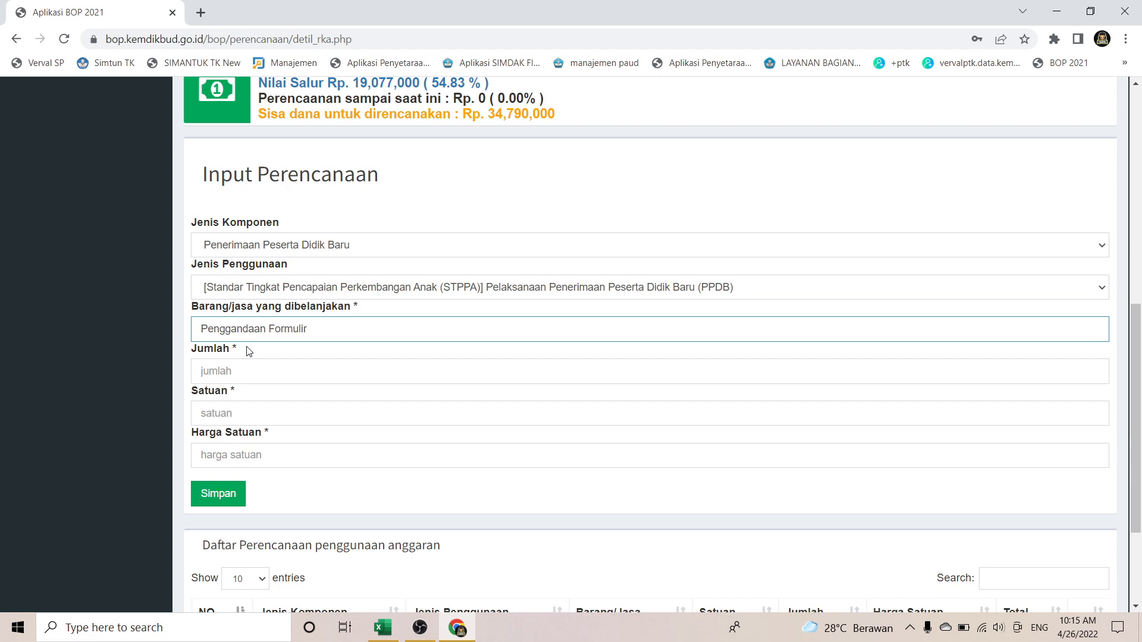
Step: In the RKA, change G17's unit price to 500 and I17's quantity to 50
key("alt+Tab")
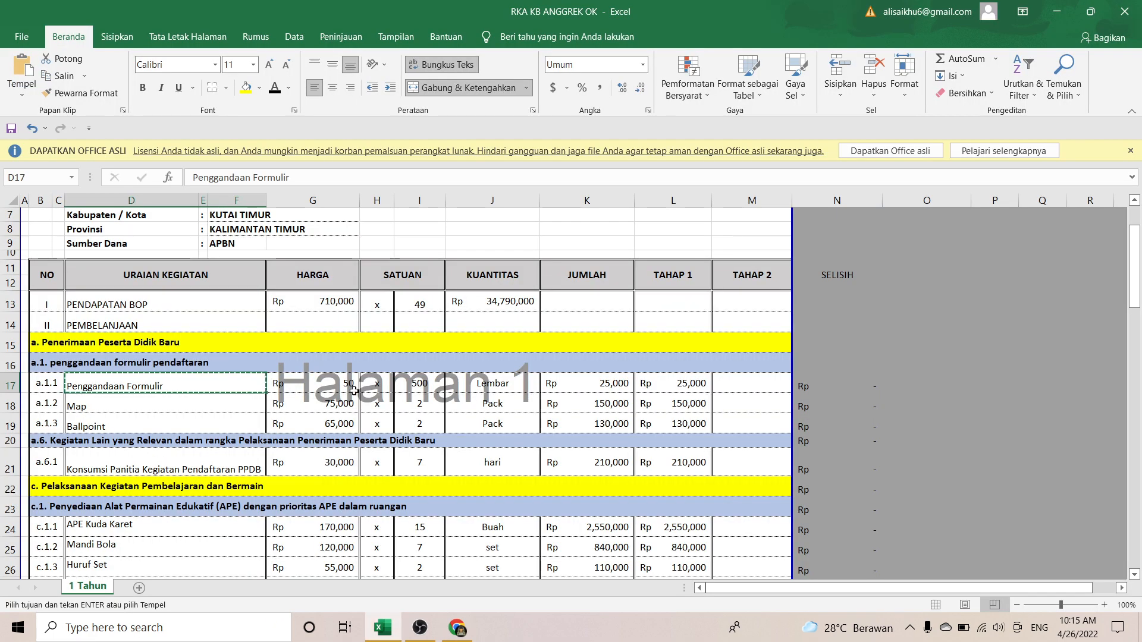
left_click(338, 385)
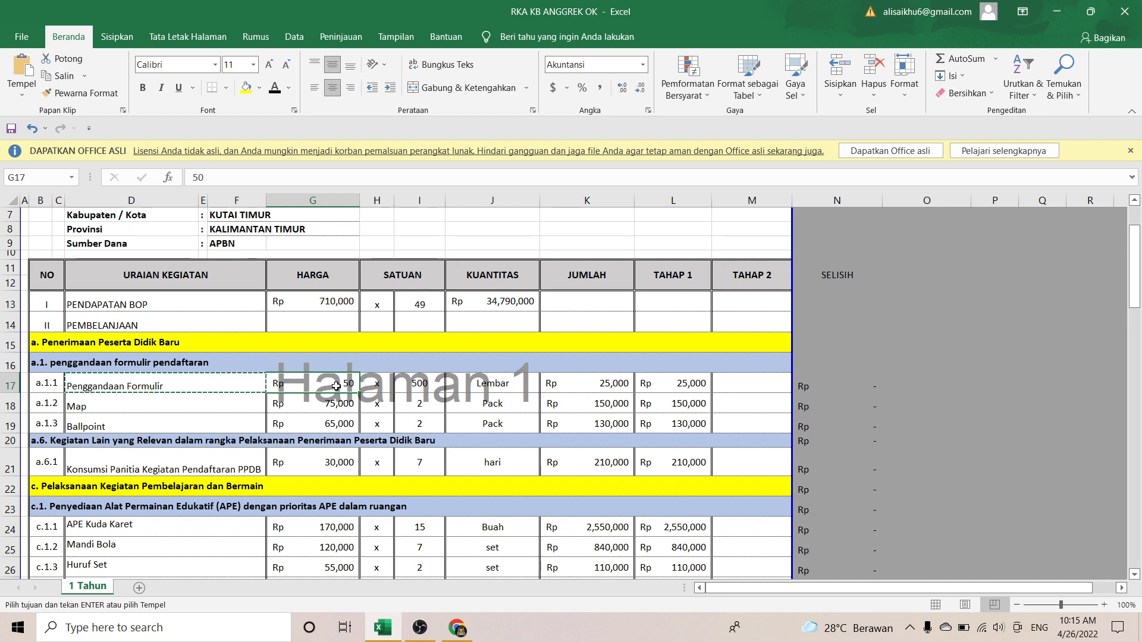
type("500")
key("Tab")
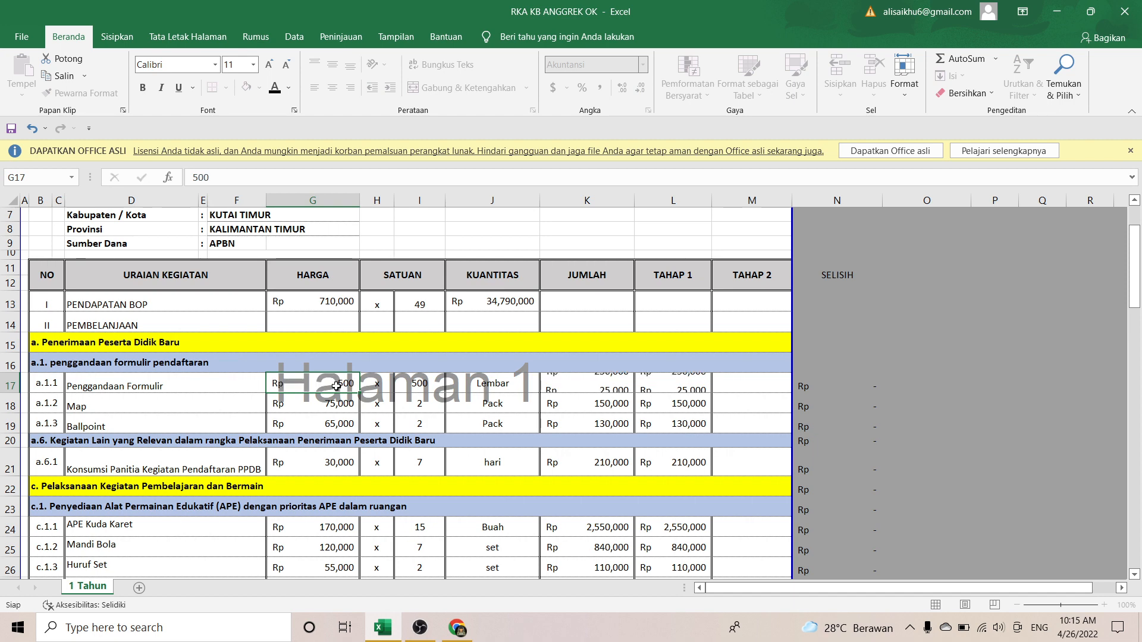
key("Tab")
type("50")
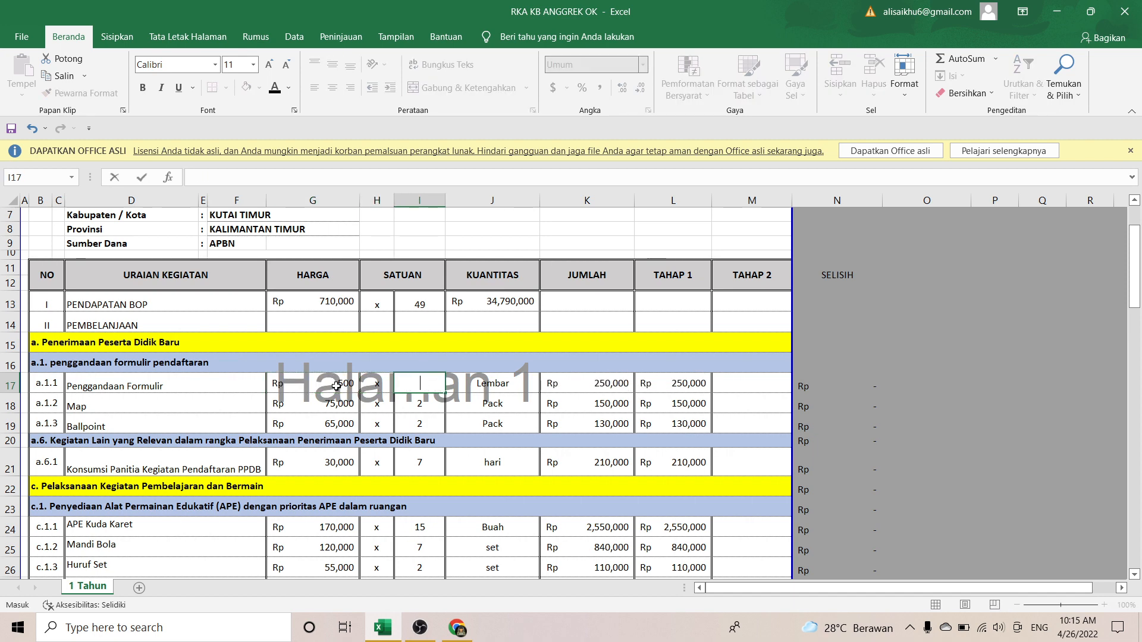
key("Tab")
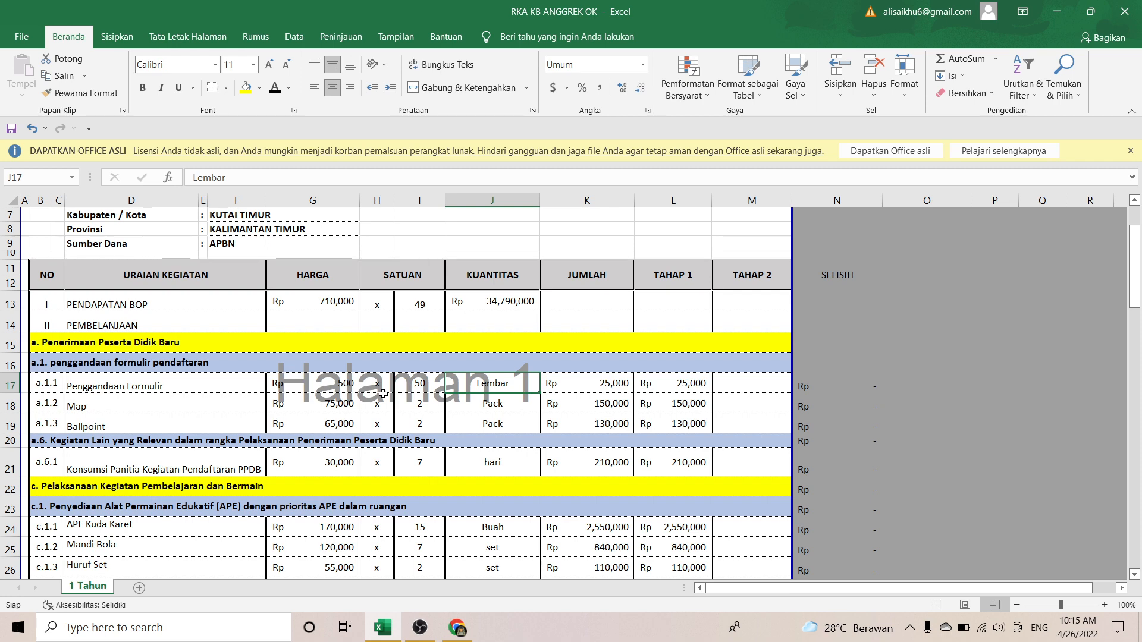
key("alt+Tab")
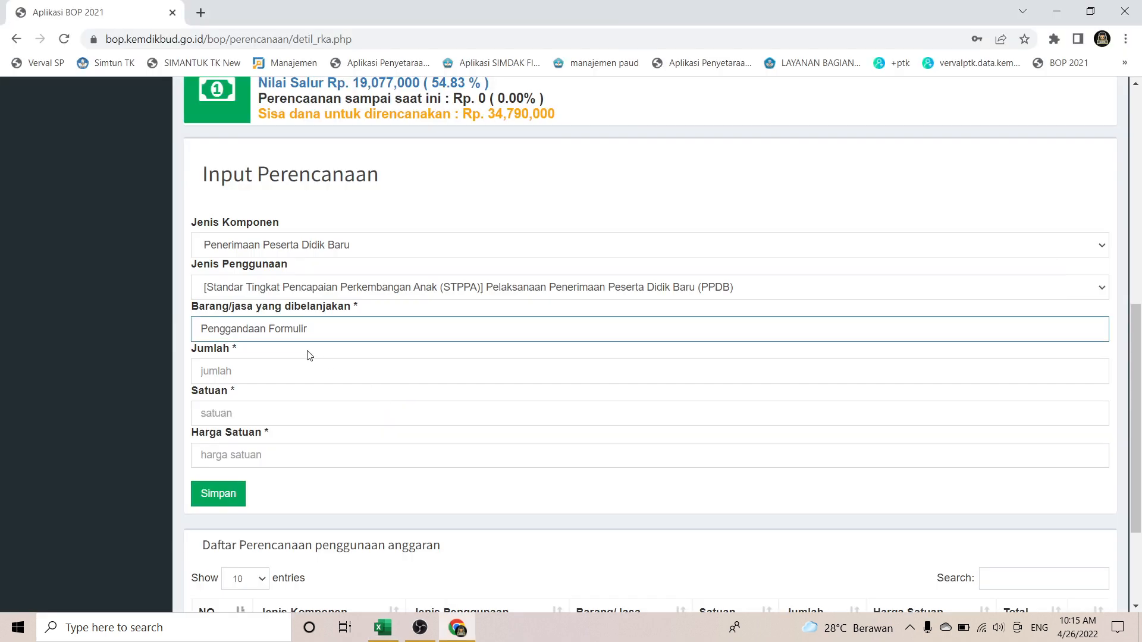
Step: Save the Penggandaan Formulir entry as 50 Lembar at 500 each
left_click(294, 370)
type("50")
key("Tab")
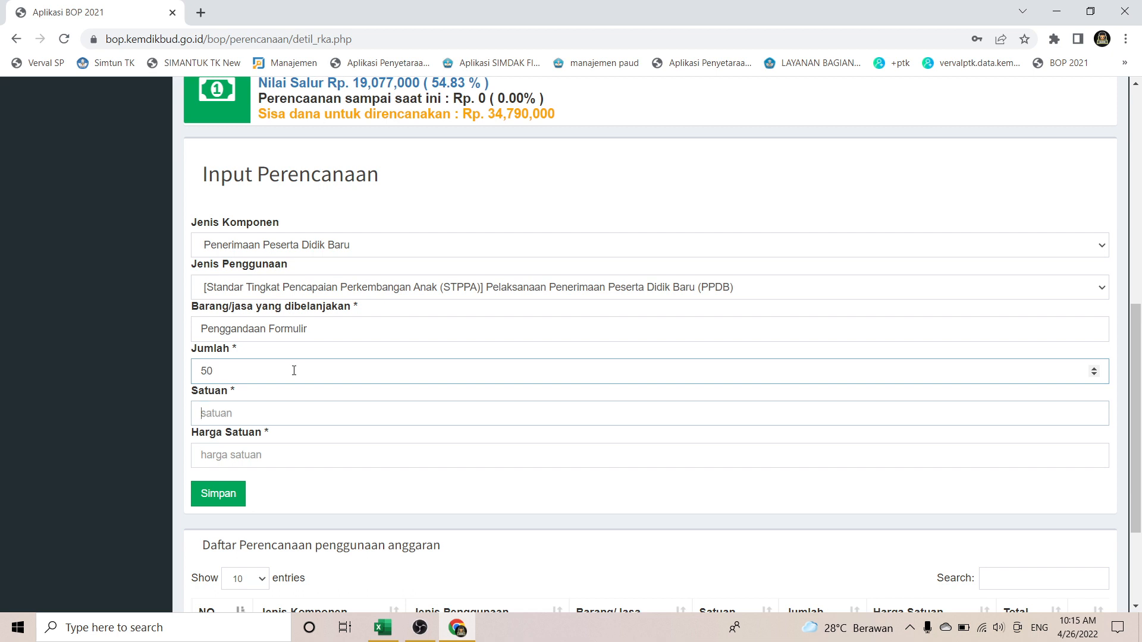
type("Lembar")
key("Tab")
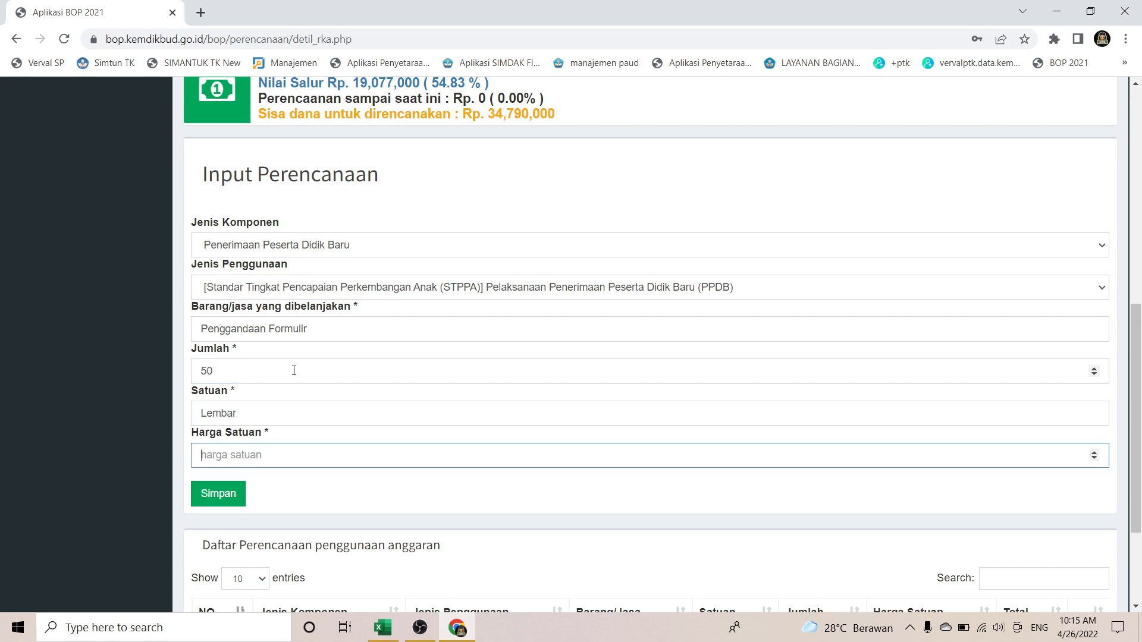
type("500")
left_click(219, 493)
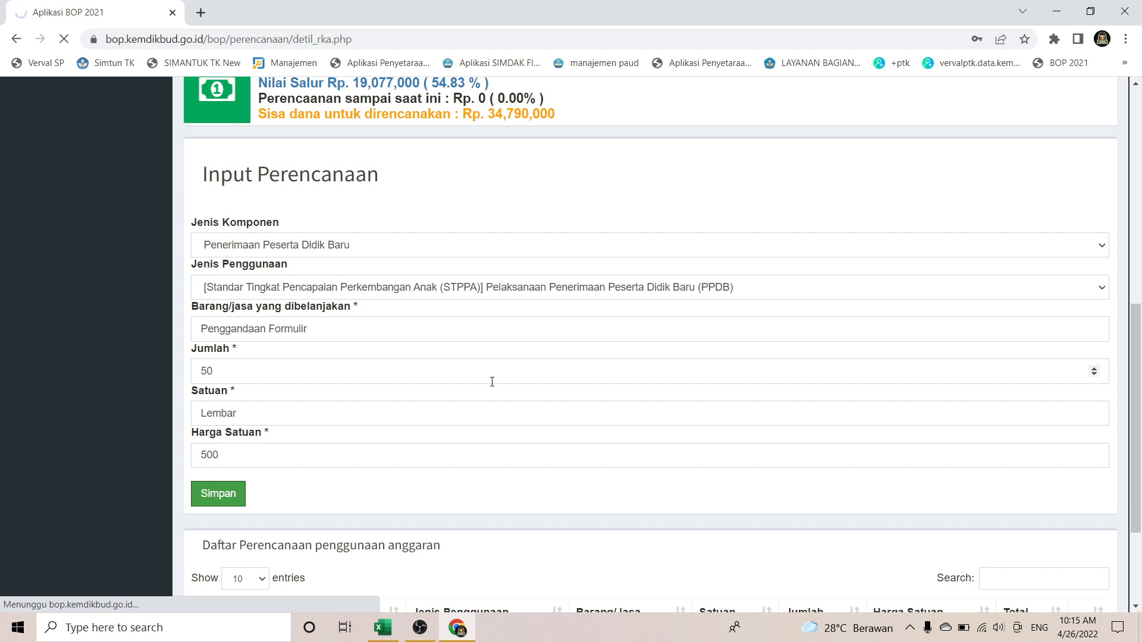
Step: Review the saved entry, then select the Ballpoint quantity cell I19 in the RKA
scroll(492, 381, "down", 3)
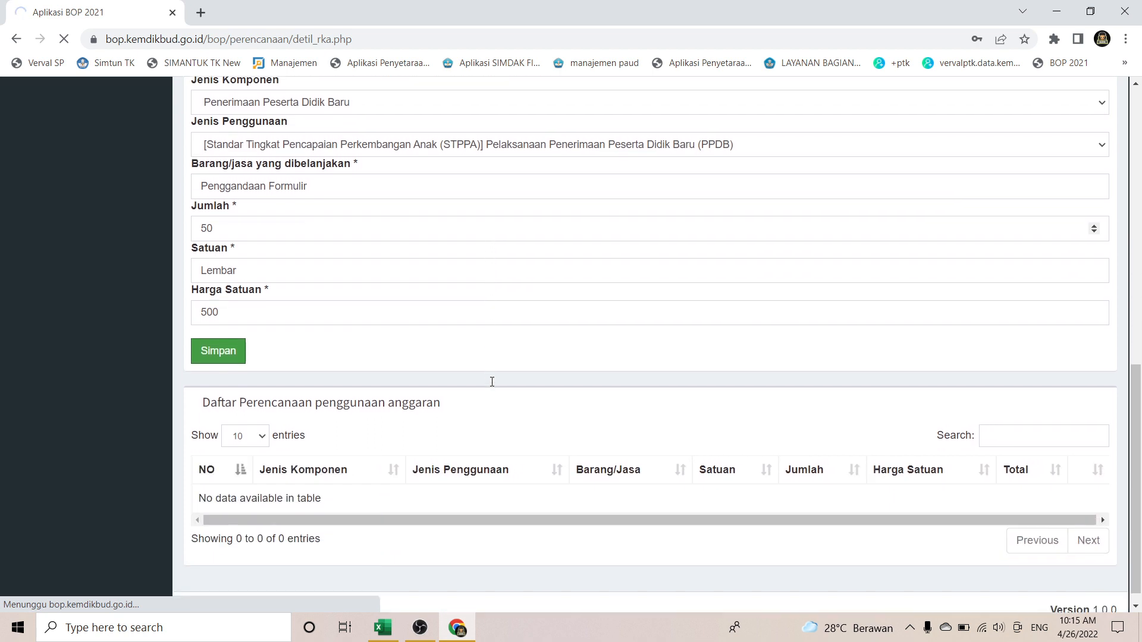
scroll(492, 386, "up", 2)
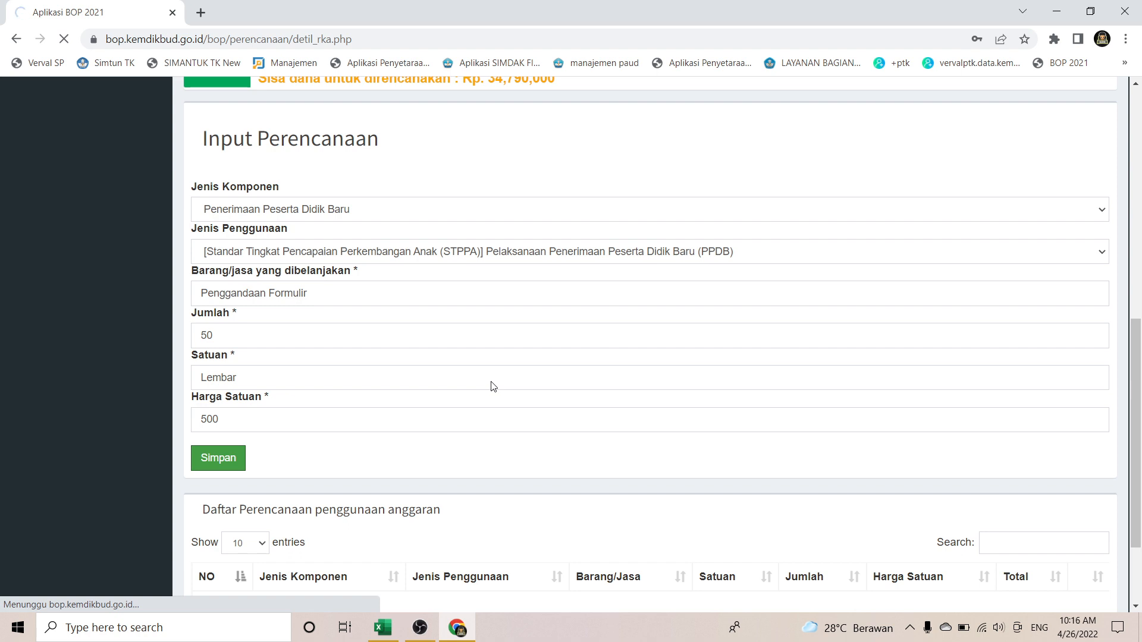
left_click(384, 630)
left_click(432, 423)
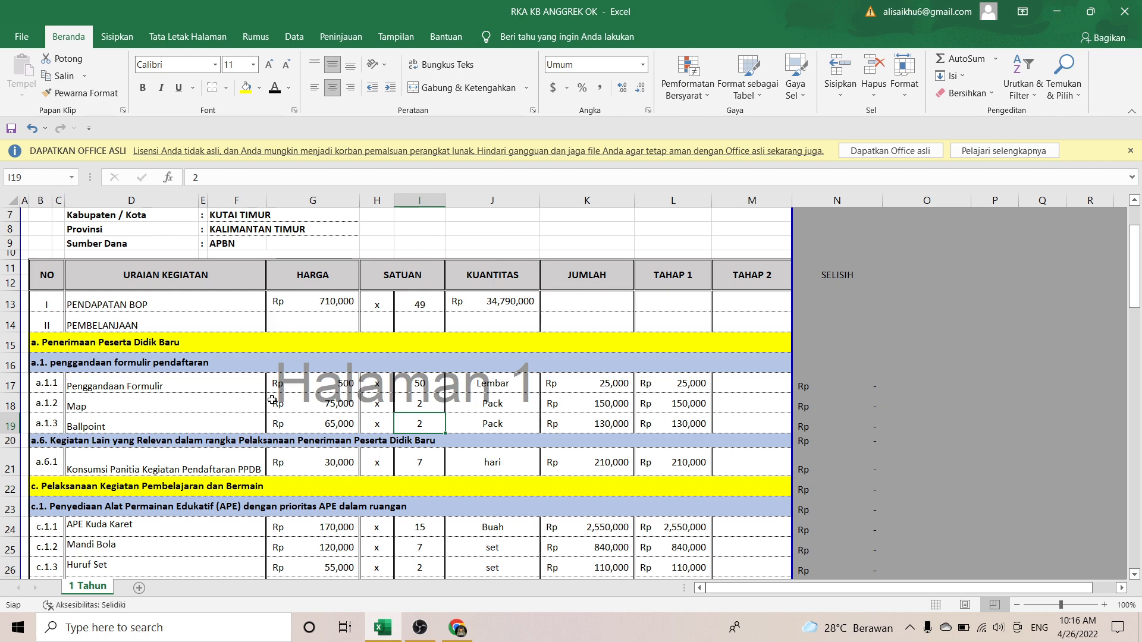
Step: Look over the RKA's APE items, from APE Kuda Karet to Binatang Dinosaurus, then check the BOP page
scroll(272, 400, "down", 2)
scroll(272, 399, "down", 2)
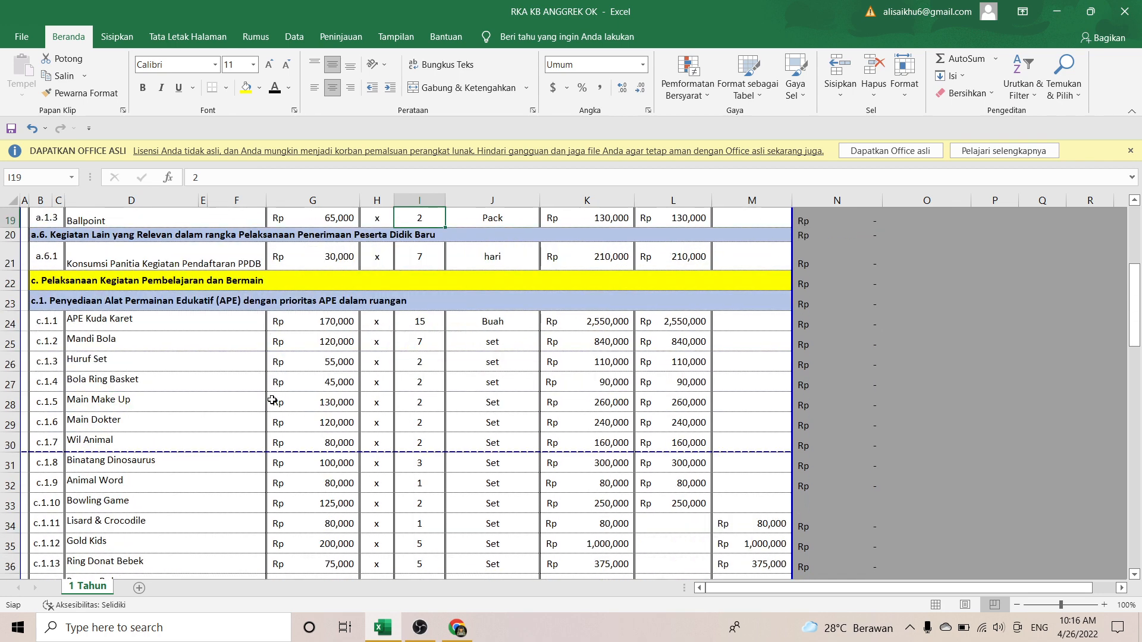
scroll(272, 400, "up", 1)
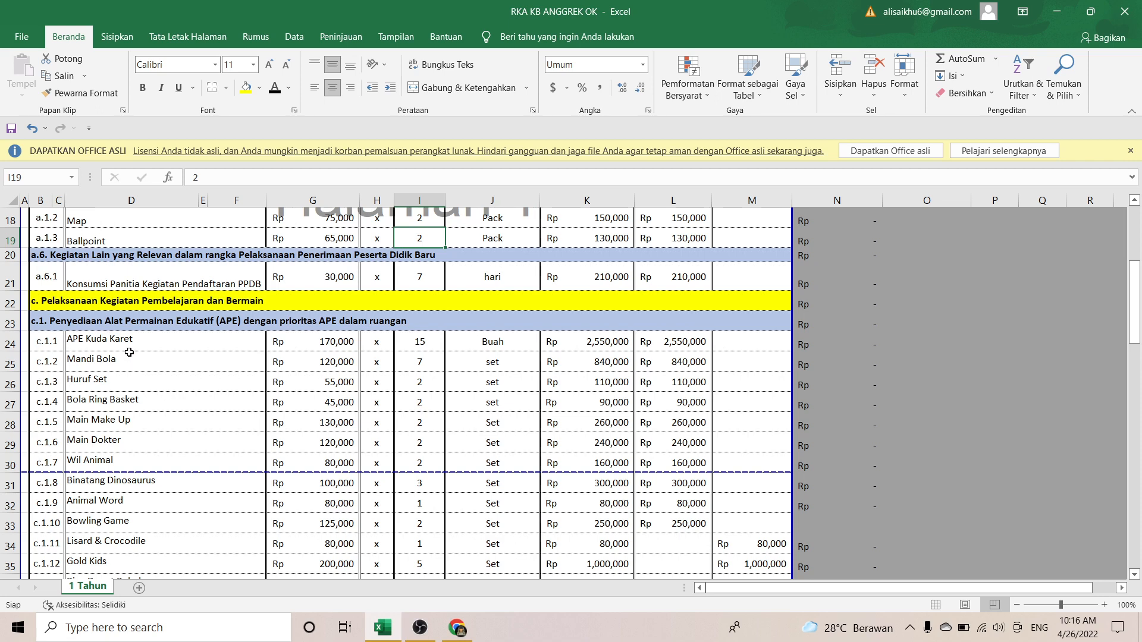
left_click_drag(131, 345, 237, 494)
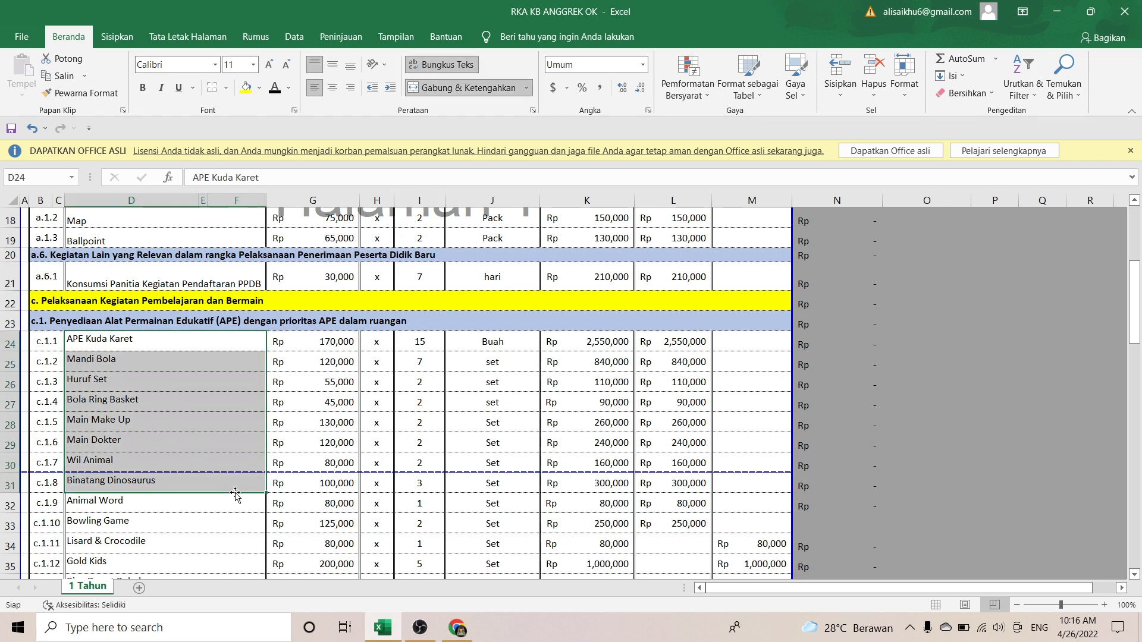
left_click(186, 343)
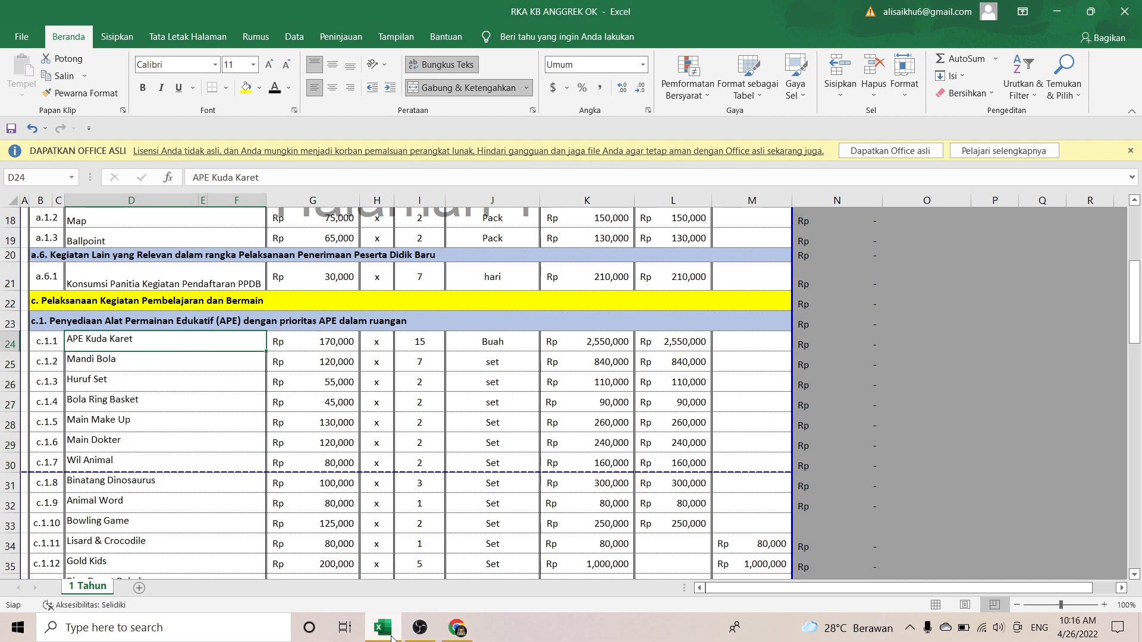
left_click(457, 627)
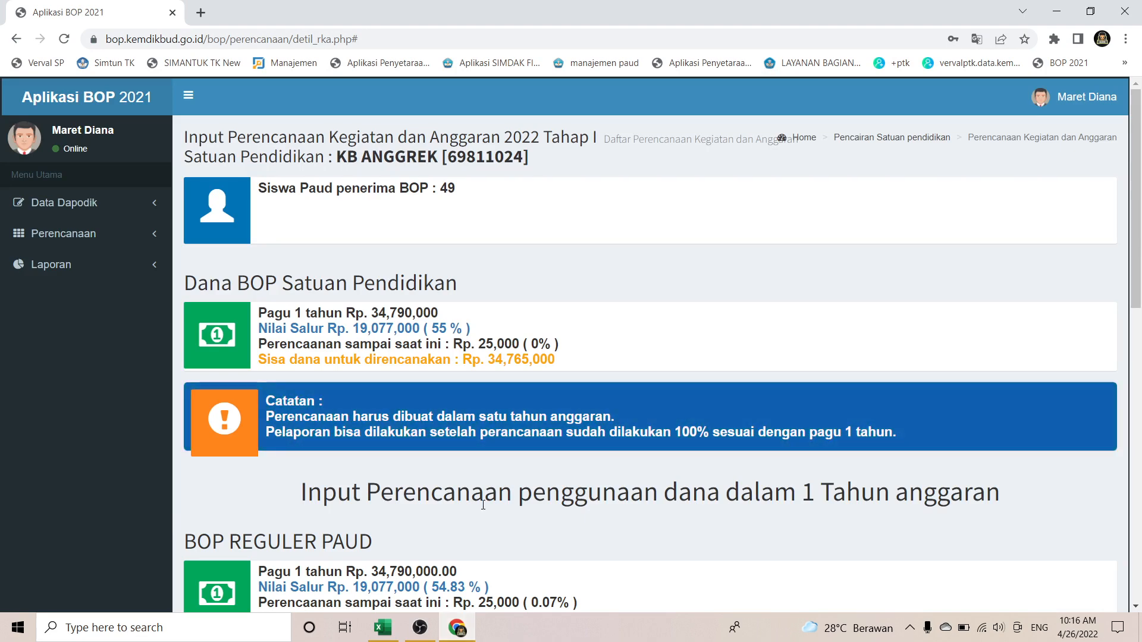
scroll(483, 505, "down", 13)
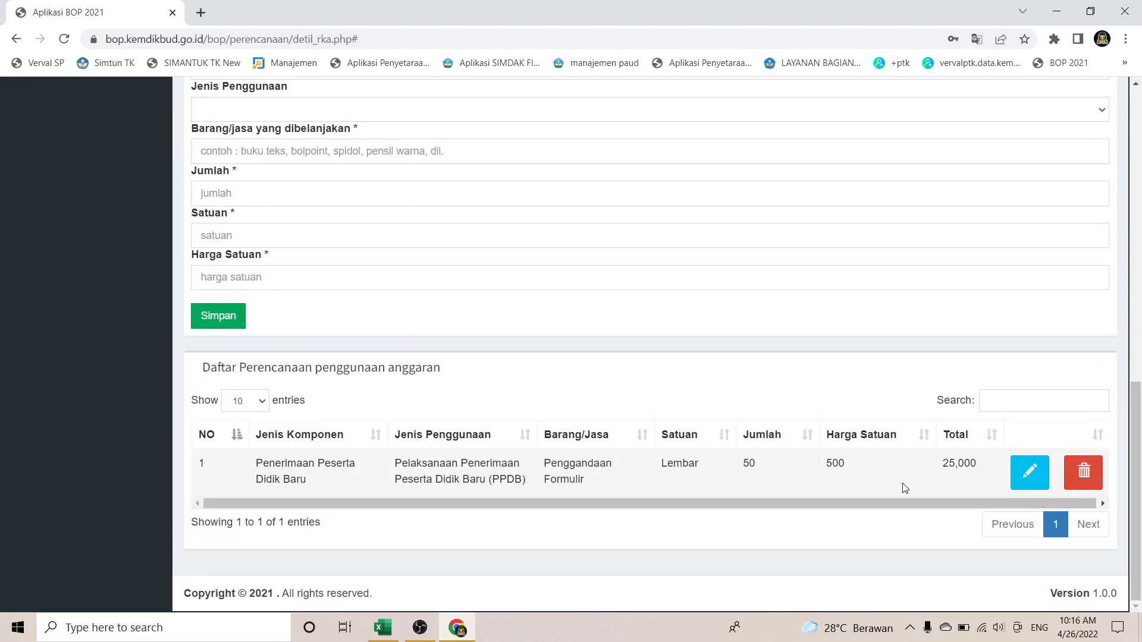
Step: Copy the Map item name from RKA cell D18 and return to the planning form
key("alt+Tab")
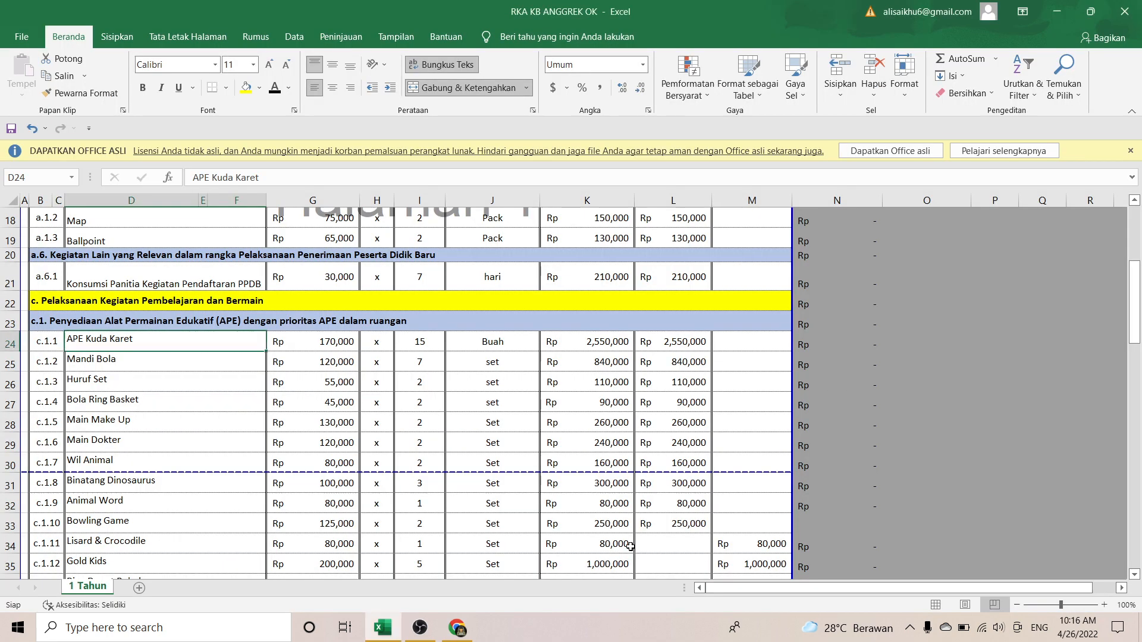
scroll(245, 419, "up", 6)
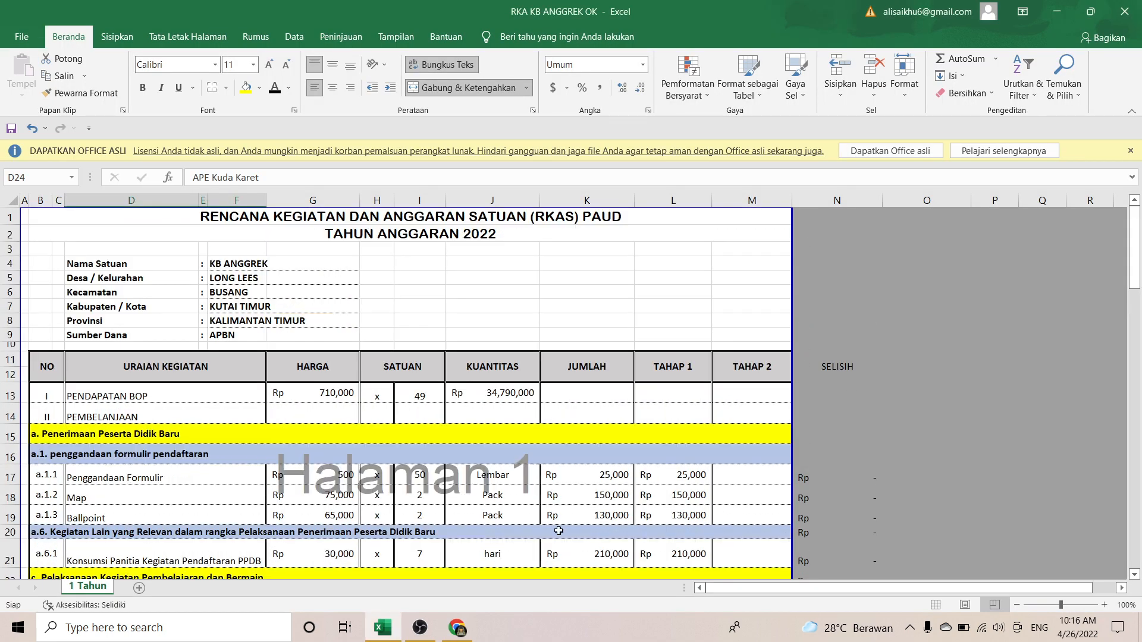
left_click(175, 499)
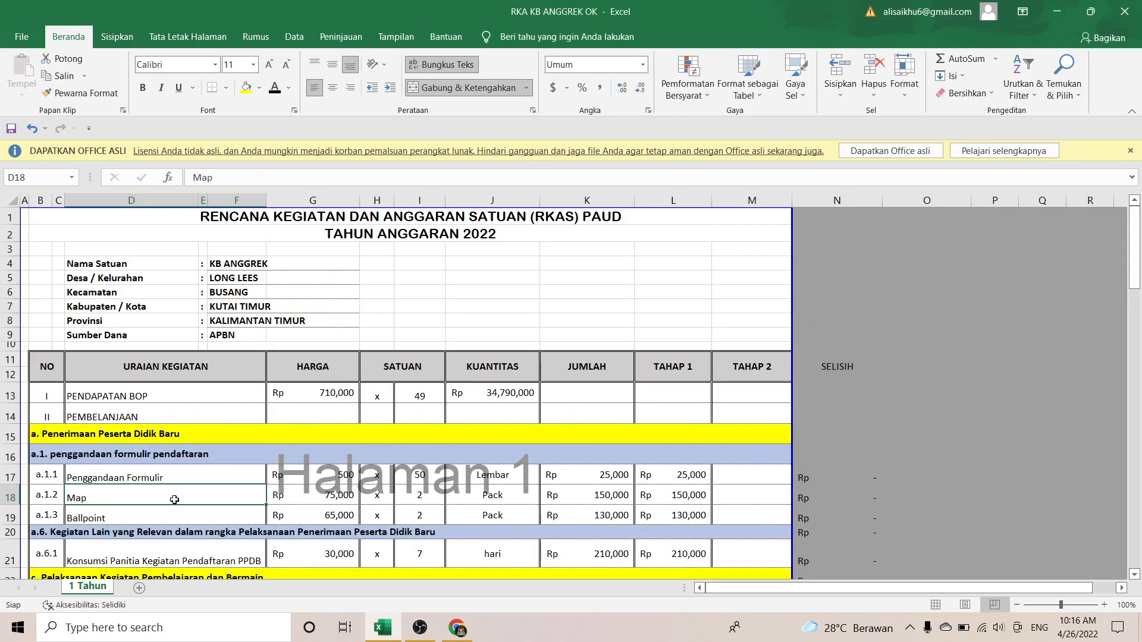
key("ctrl+c")
key("alt+Tab")
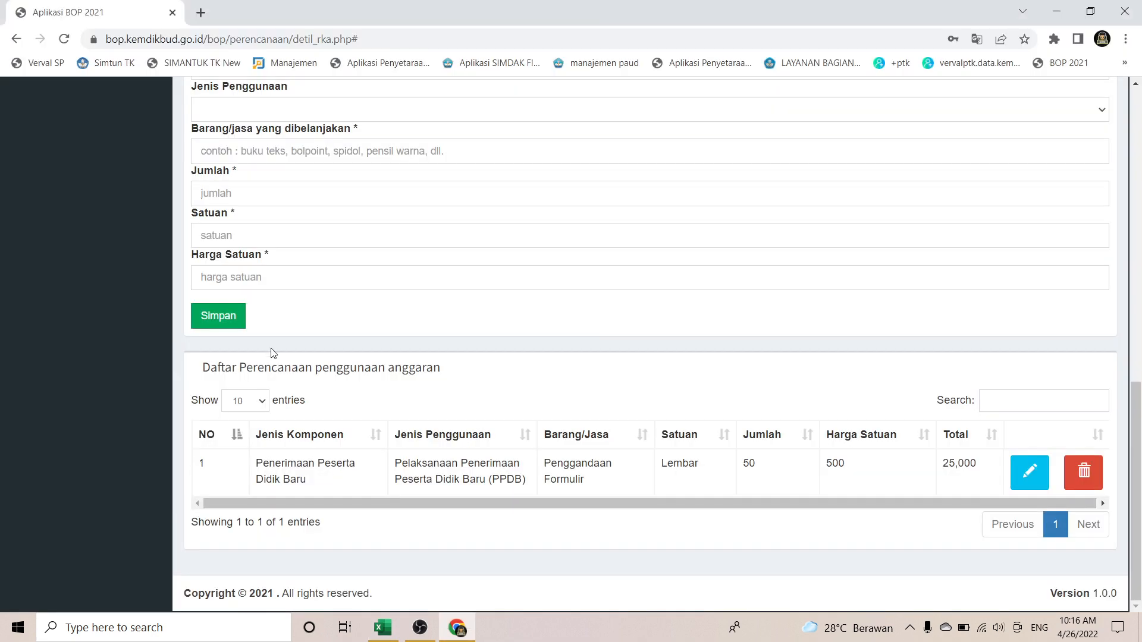
scroll(346, 190, "up", 1)
scroll(346, 190, "up", 2)
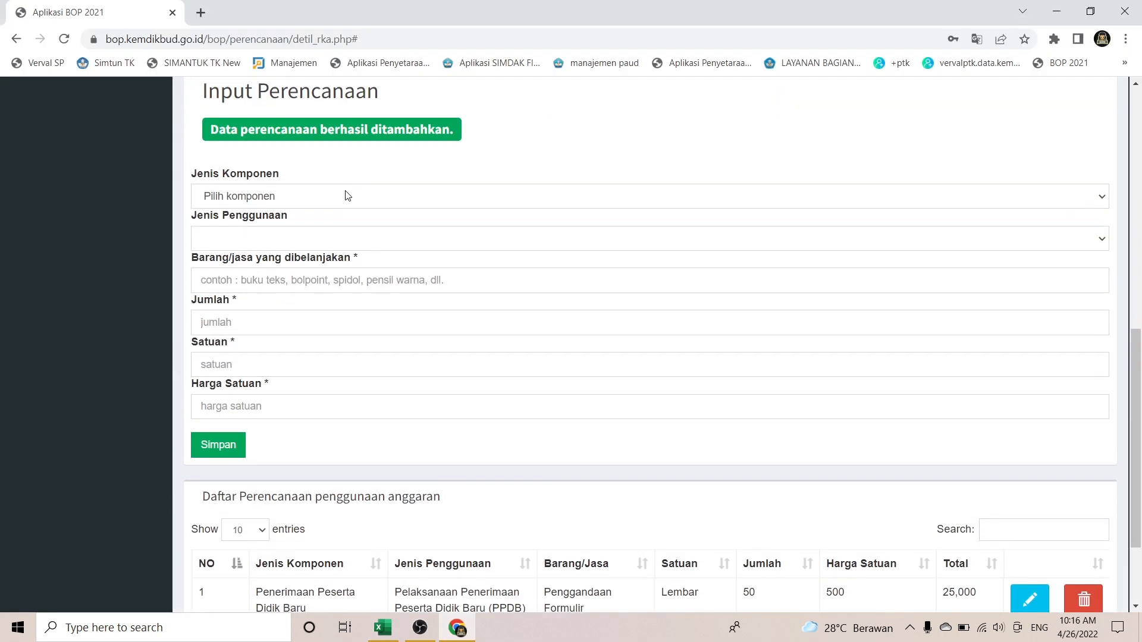
Step: Choose Penerimaan Peserta Didik Baru as the component; the usage list still shows no options
left_click(495, 195)
left_click(481, 228)
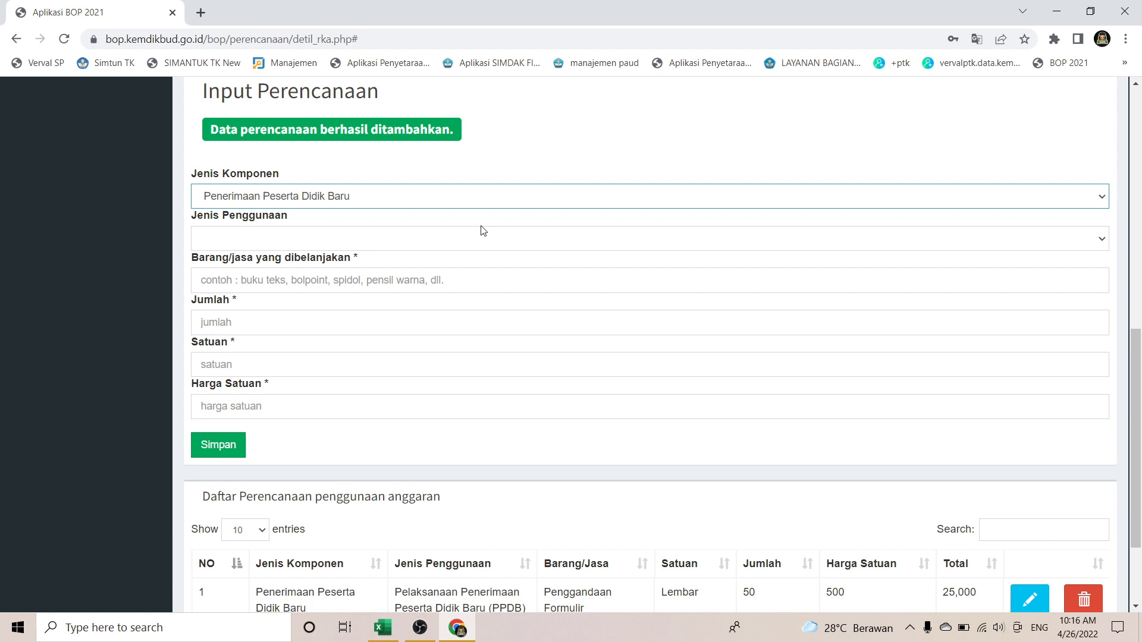
left_click(447, 244)
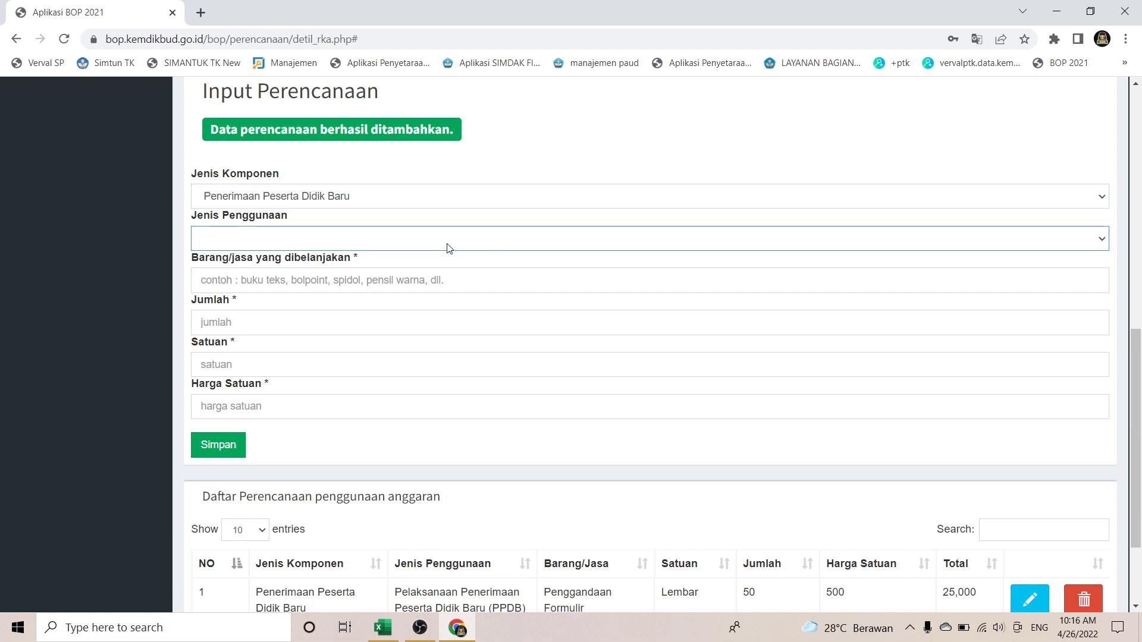
left_click(447, 244)
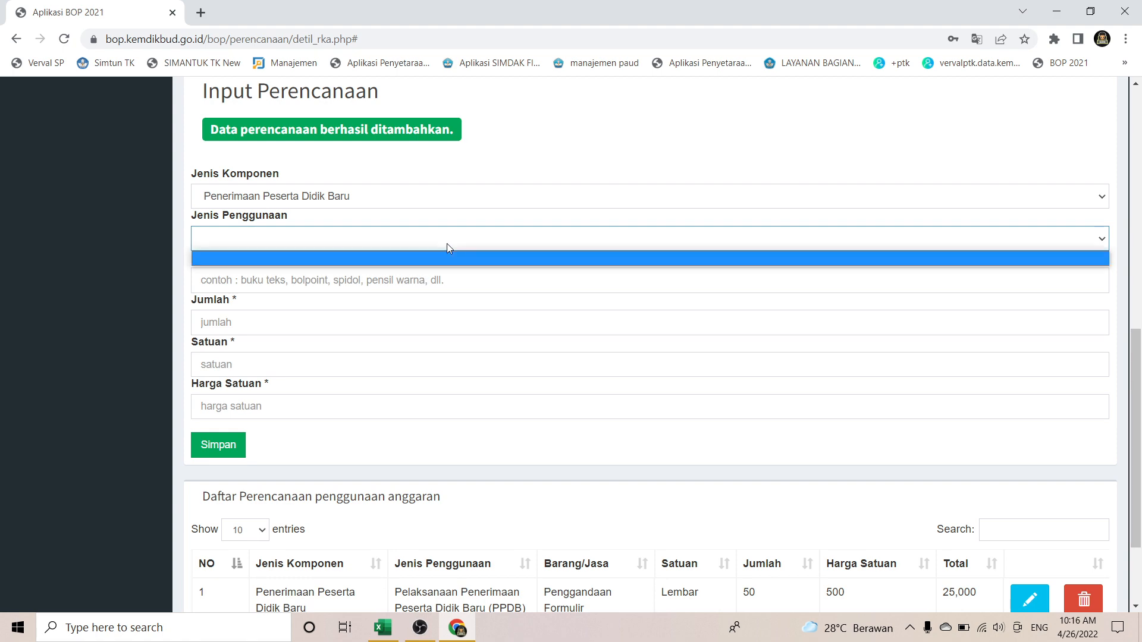
left_click(447, 244)
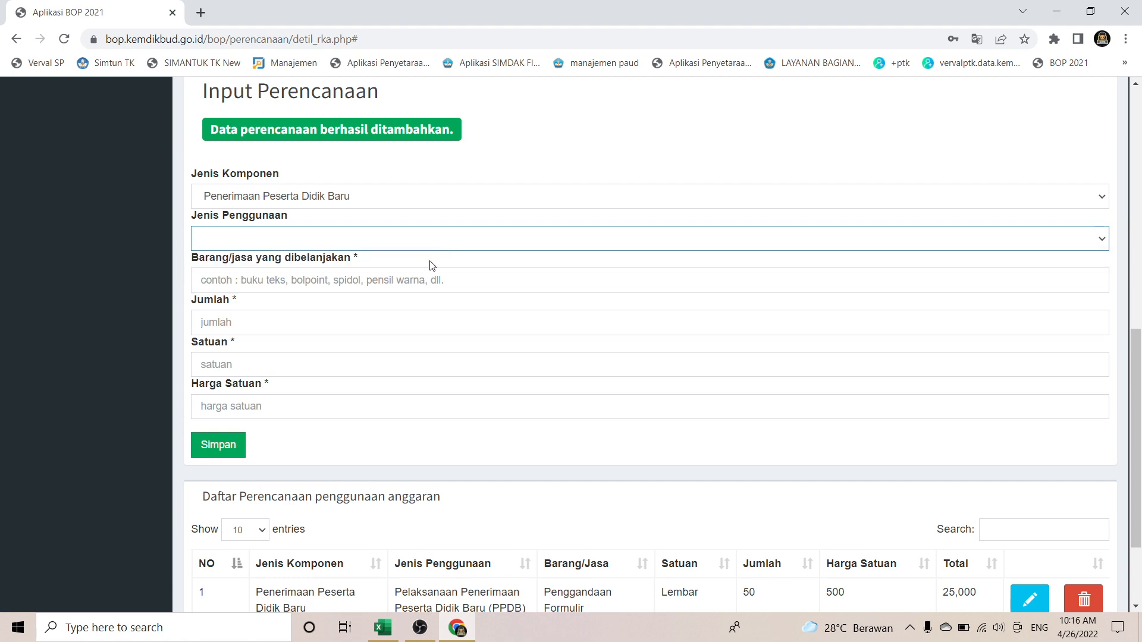
key("alt+Tab")
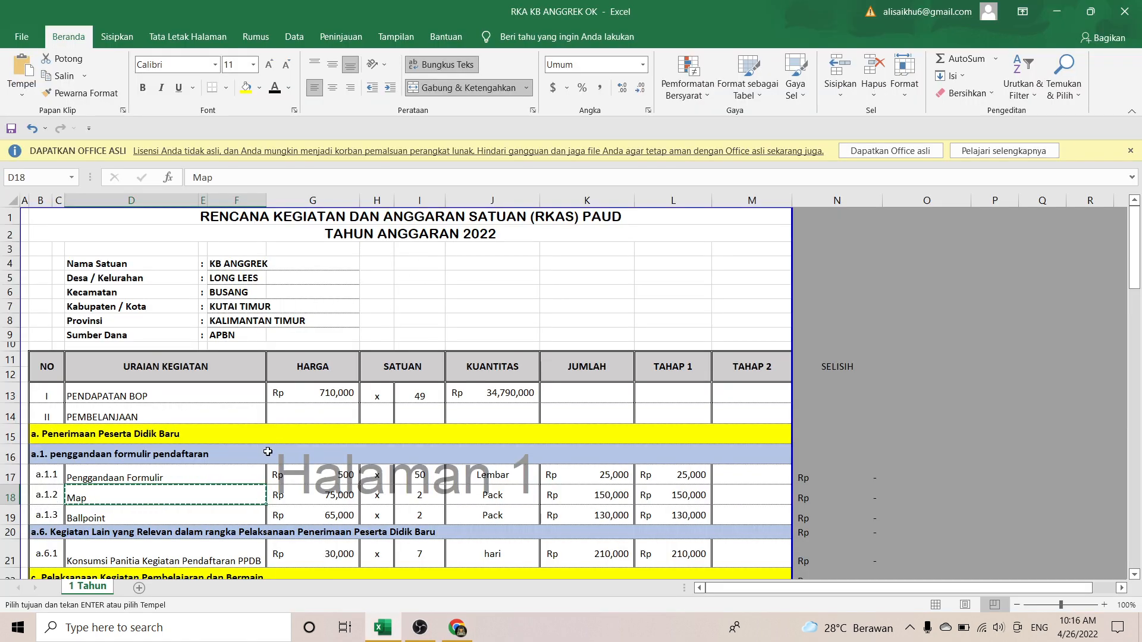
key("alt+Tab")
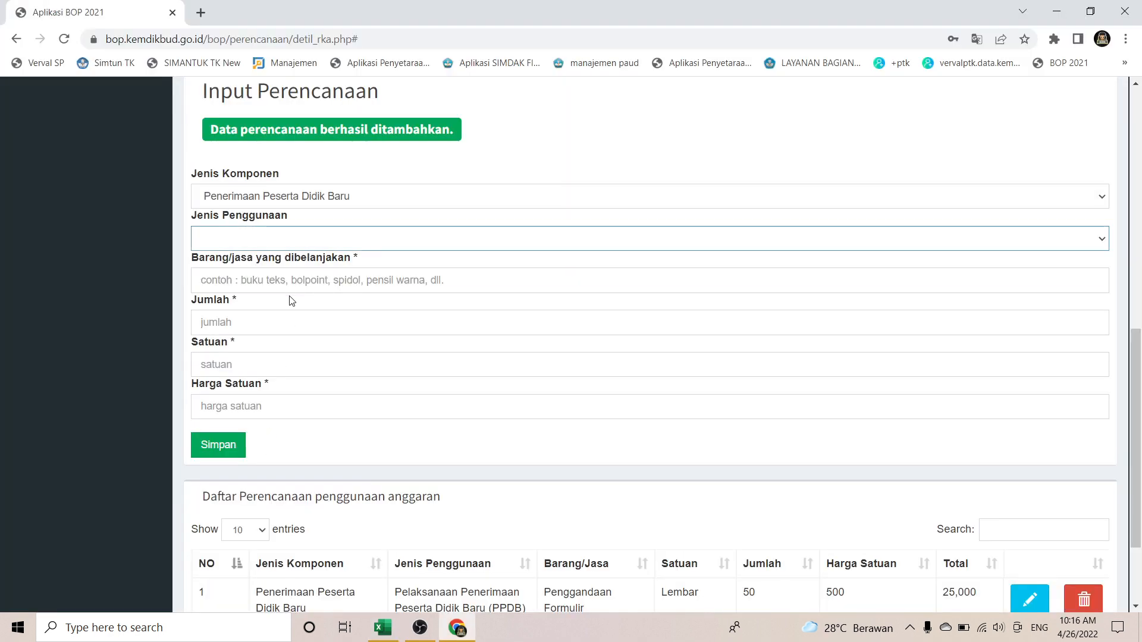
Step: Enter 'Map' as the item and copy its unit price from RKA cell G18
left_click(285, 279)
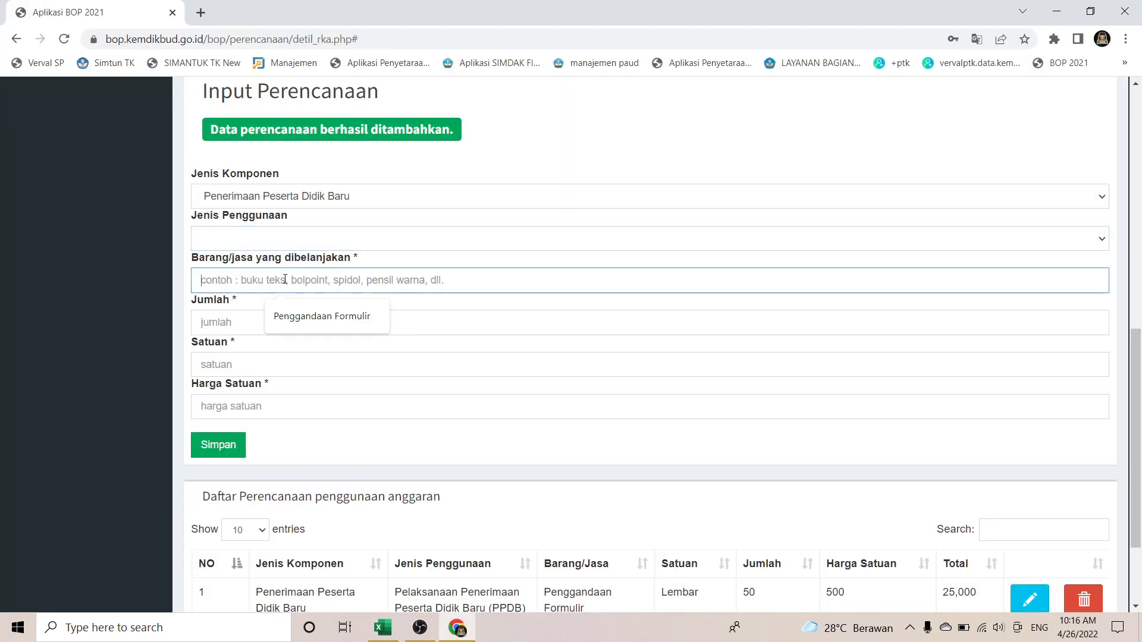
type("Map")
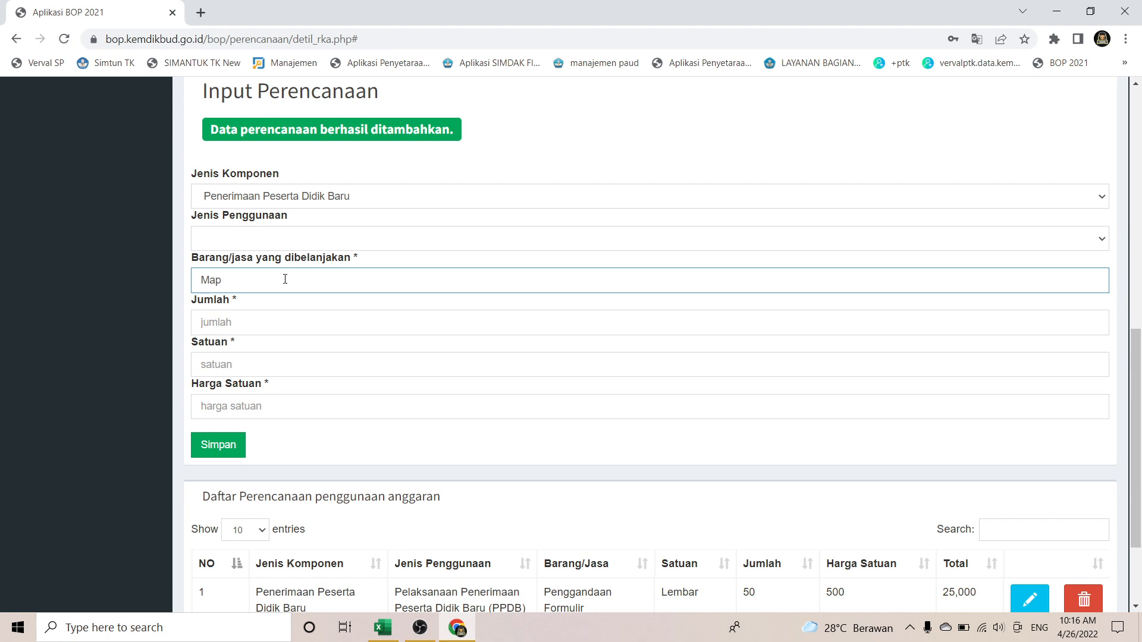
key("Tab")
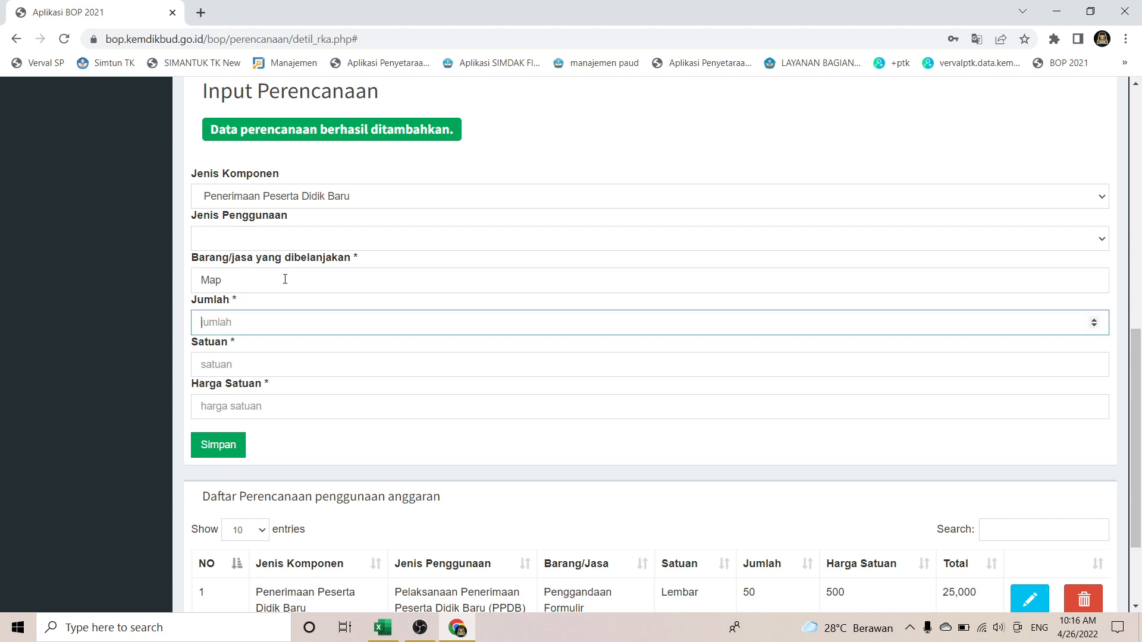
key("alt+Tab")
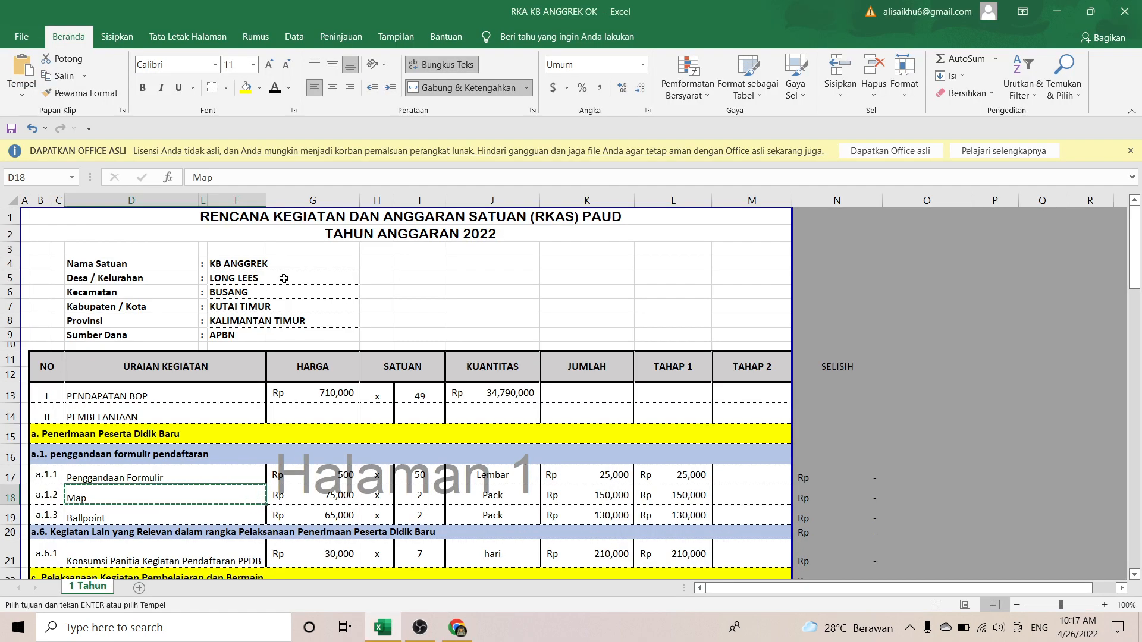
left_click(324, 500)
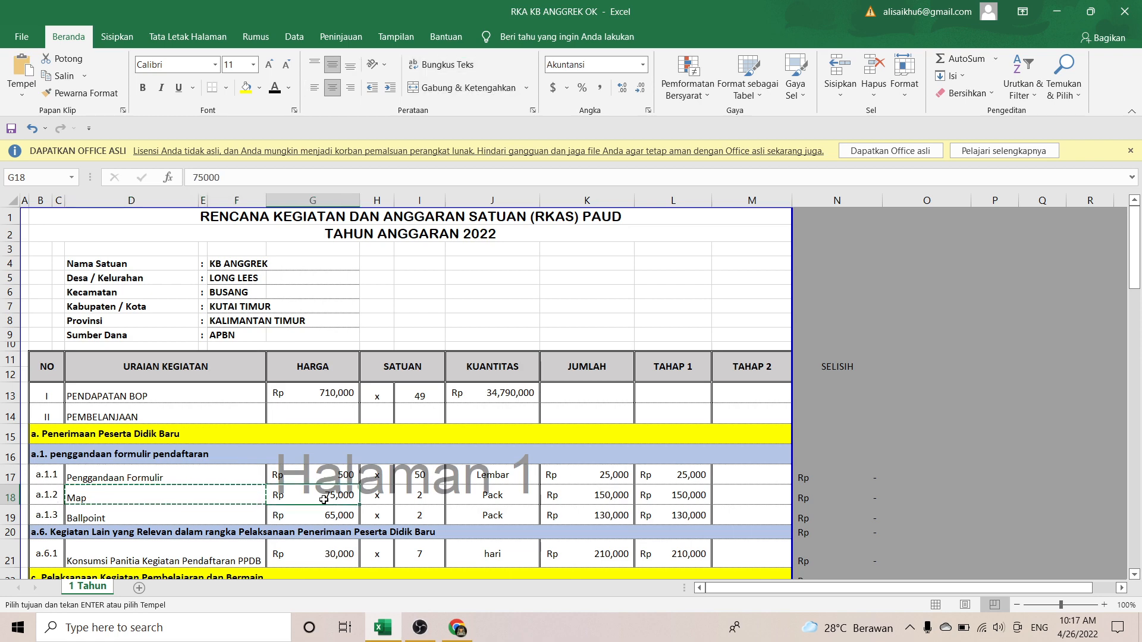
key("ctrl+c")
key("alt+Tab")
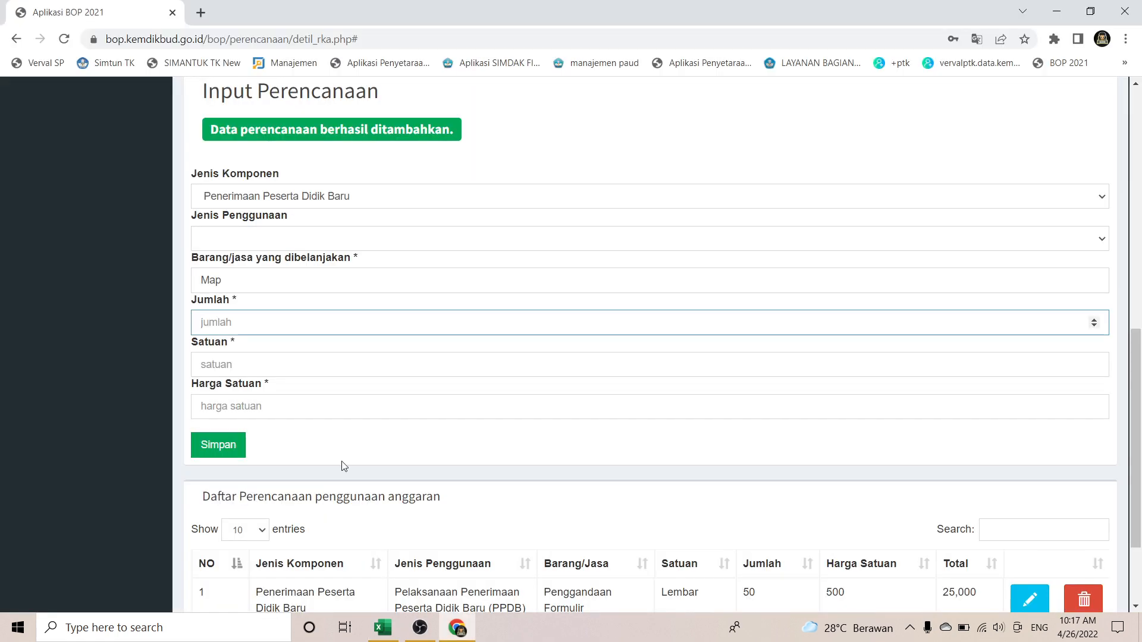
Step: Enter 2 Pack at 75000, choose the STPPA PPDB usage, and save the Map entry
type("2")
key("Tab")
type("P")
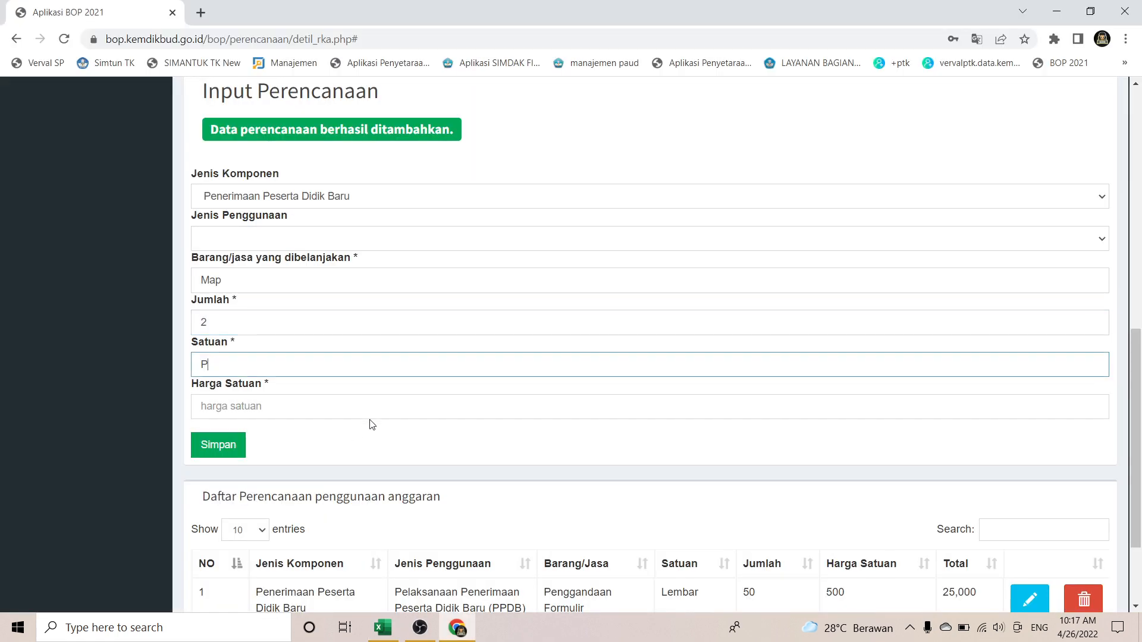
type("ack")
key("Tab")
type("75000")
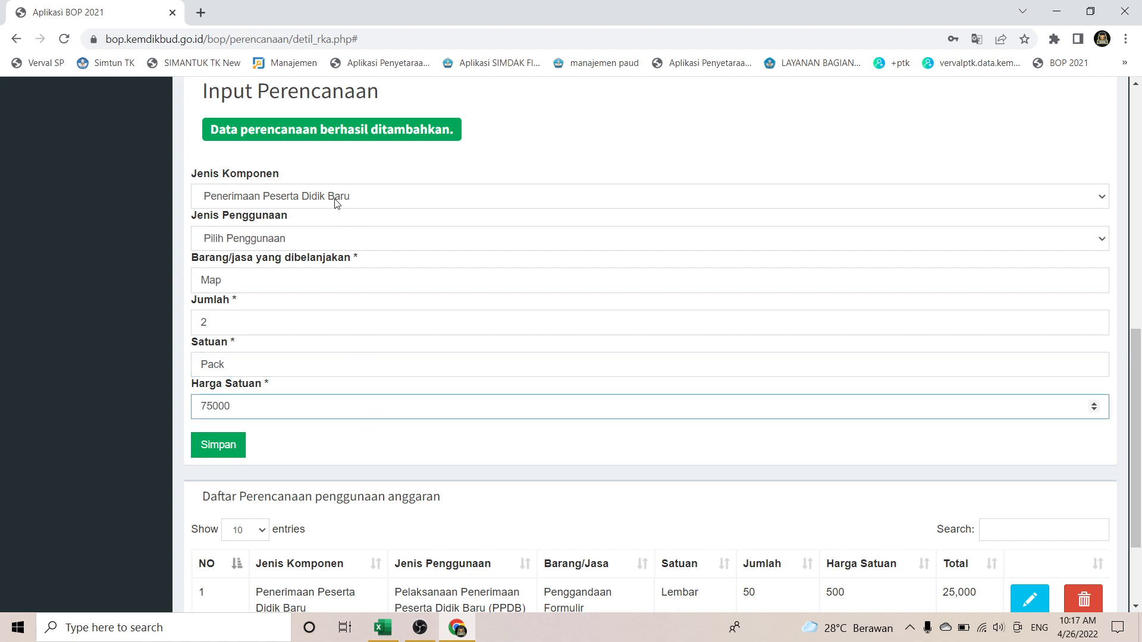
left_click(307, 238)
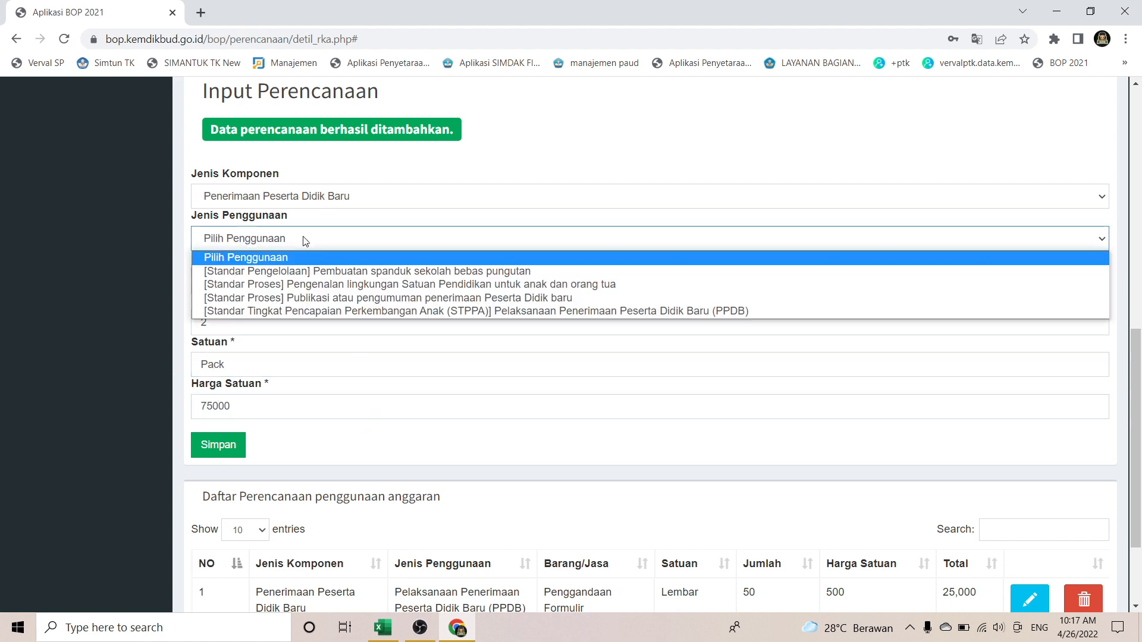
left_click(346, 311)
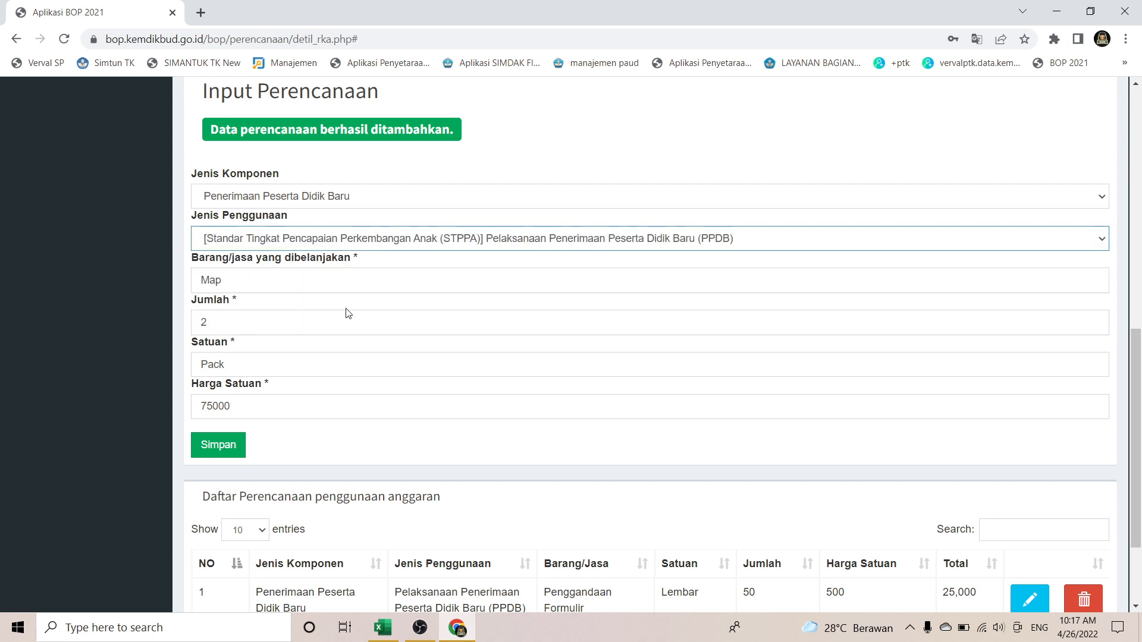
left_click(229, 449)
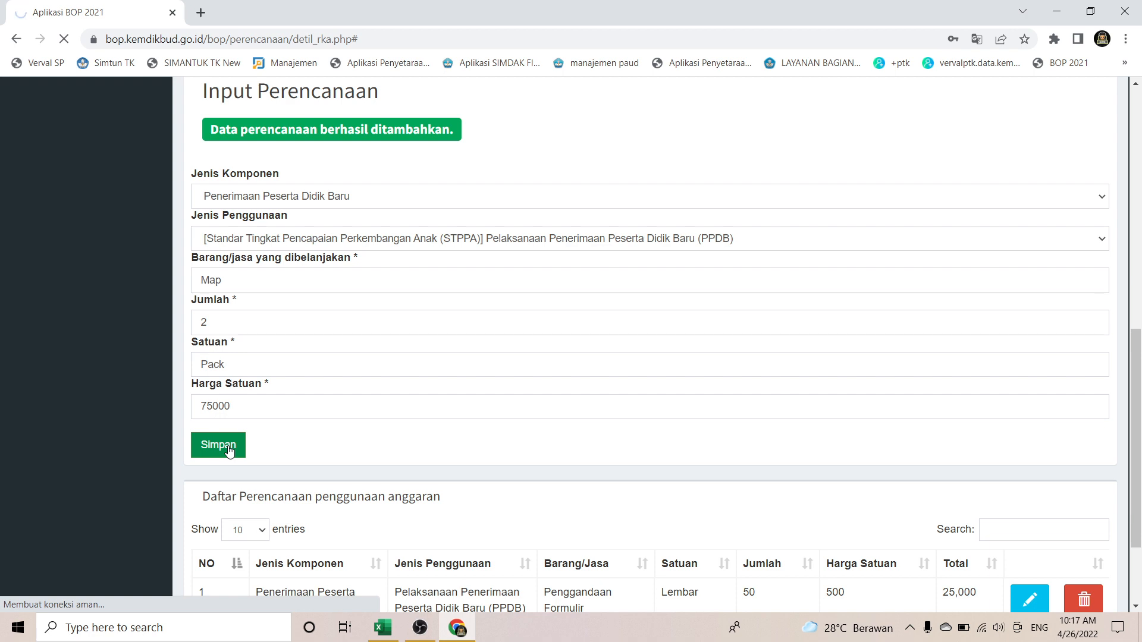
Step: Scroll the planning page to review the Rp. 175,000 planned so far
scroll(616, 395, "down", 2)
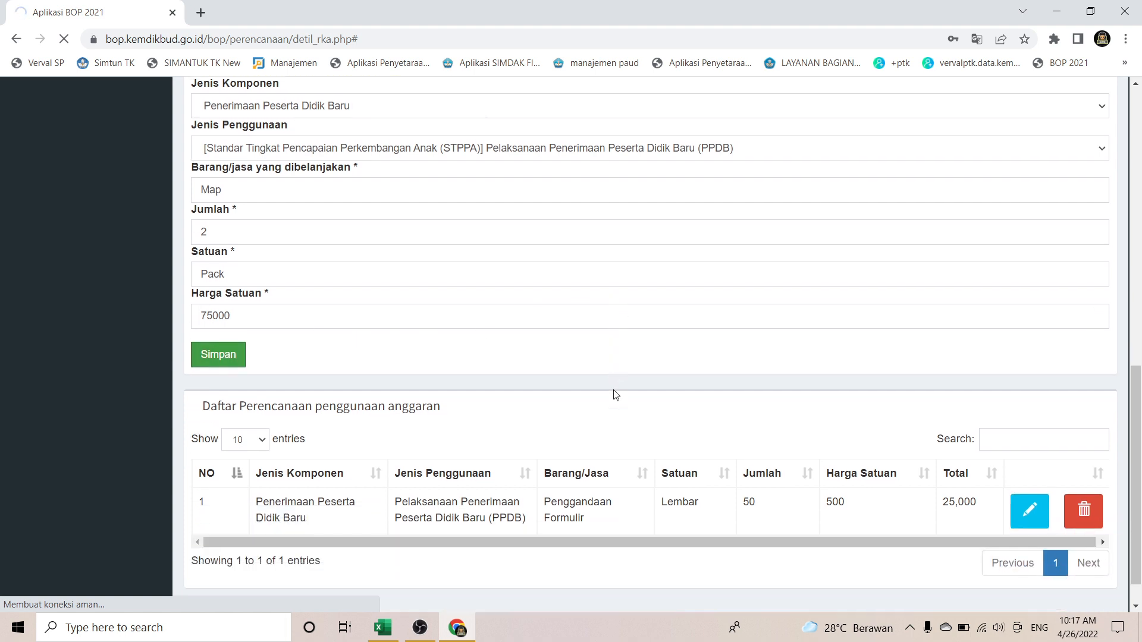
scroll(616, 395, "down", 1)
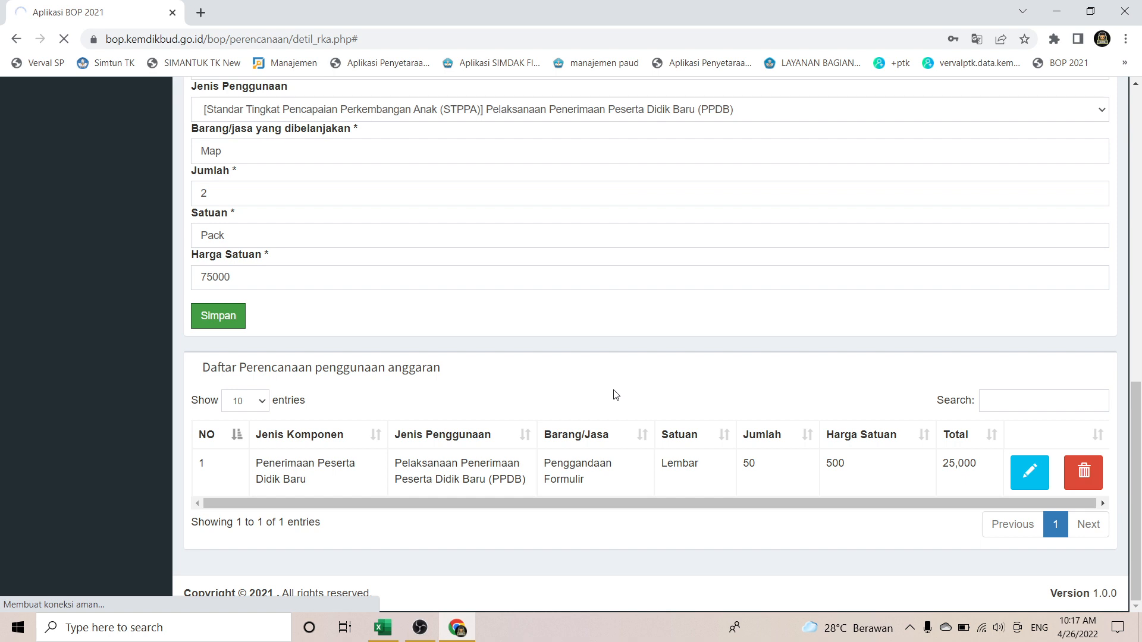
scroll(616, 394, "up", 6)
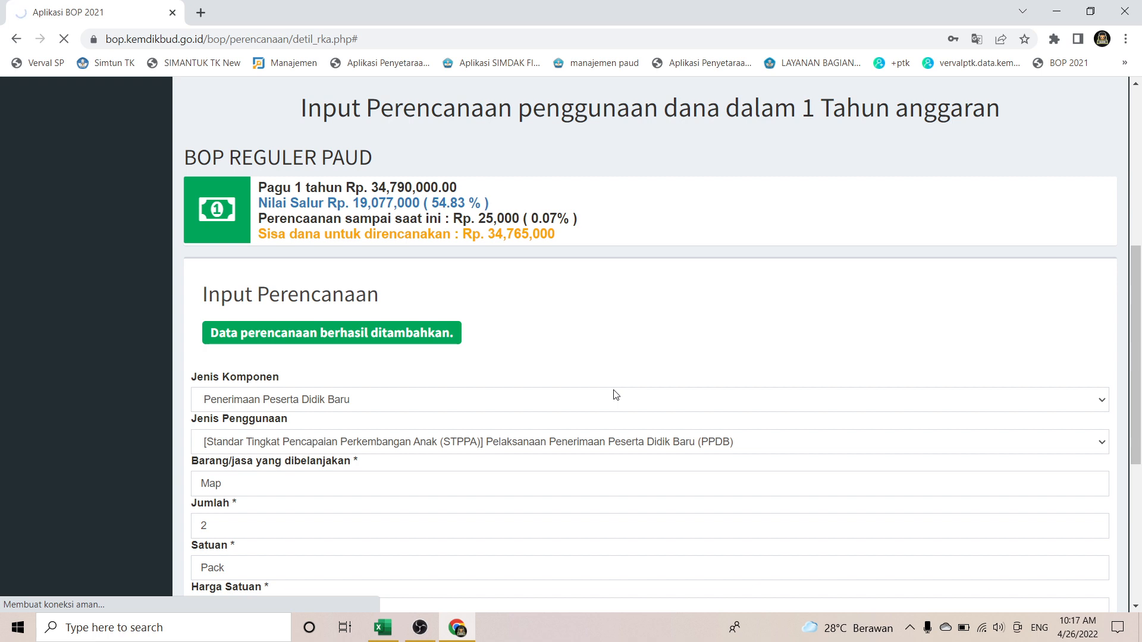
scroll(616, 395, "down", 3)
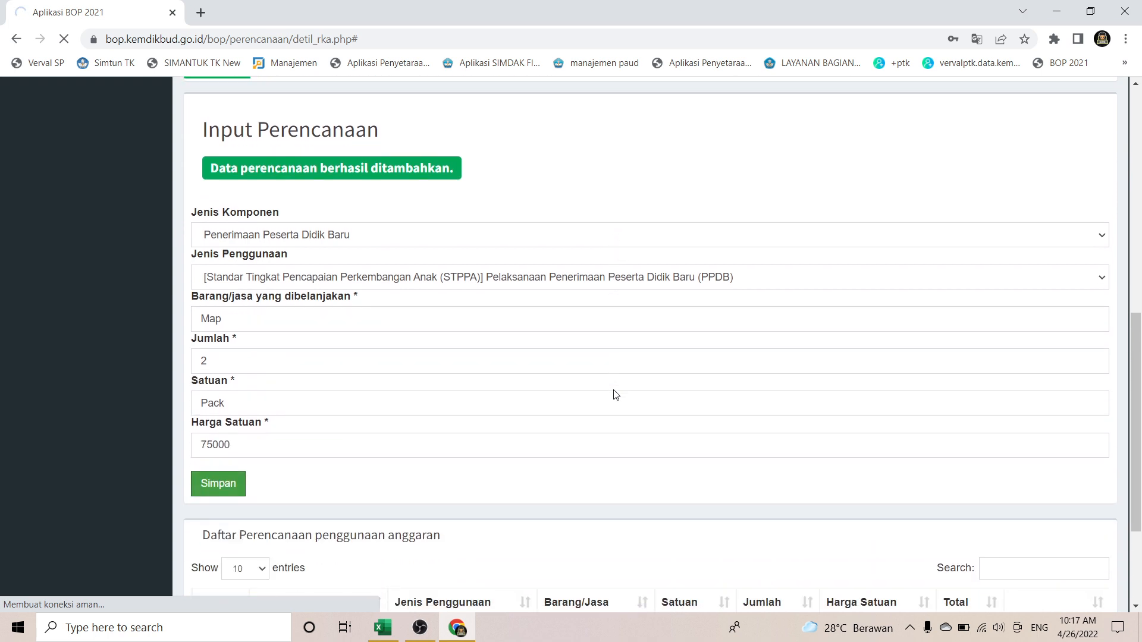
Step: In the RKA, resize row 16 and check the Map line before going back to the browser
key("alt+Tab")
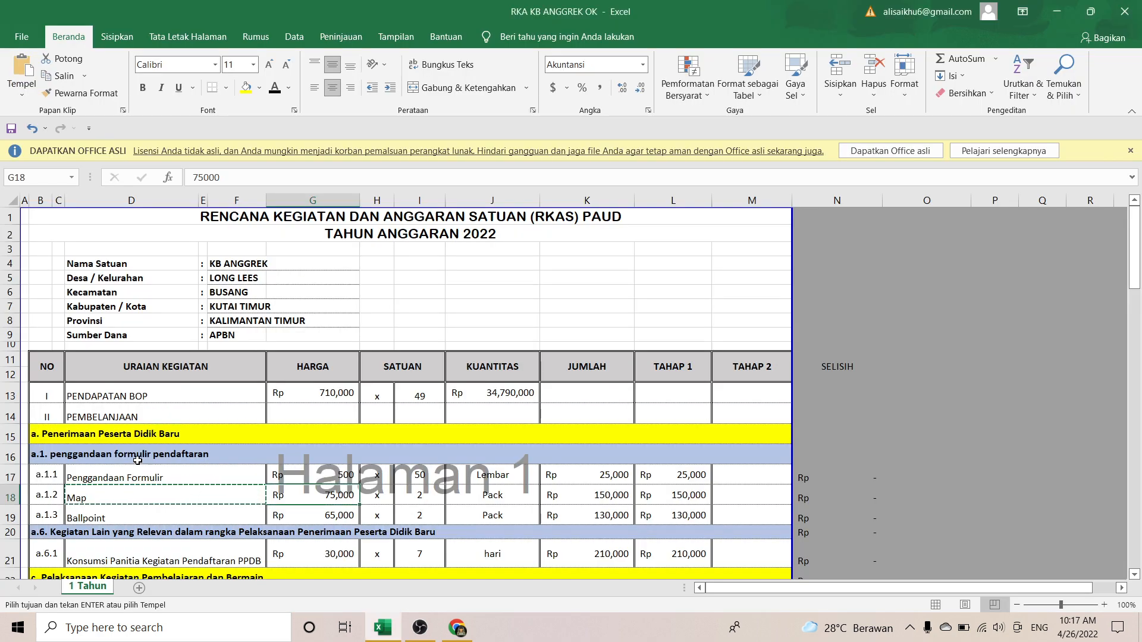
left_click(83, 458)
left_click(10, 458)
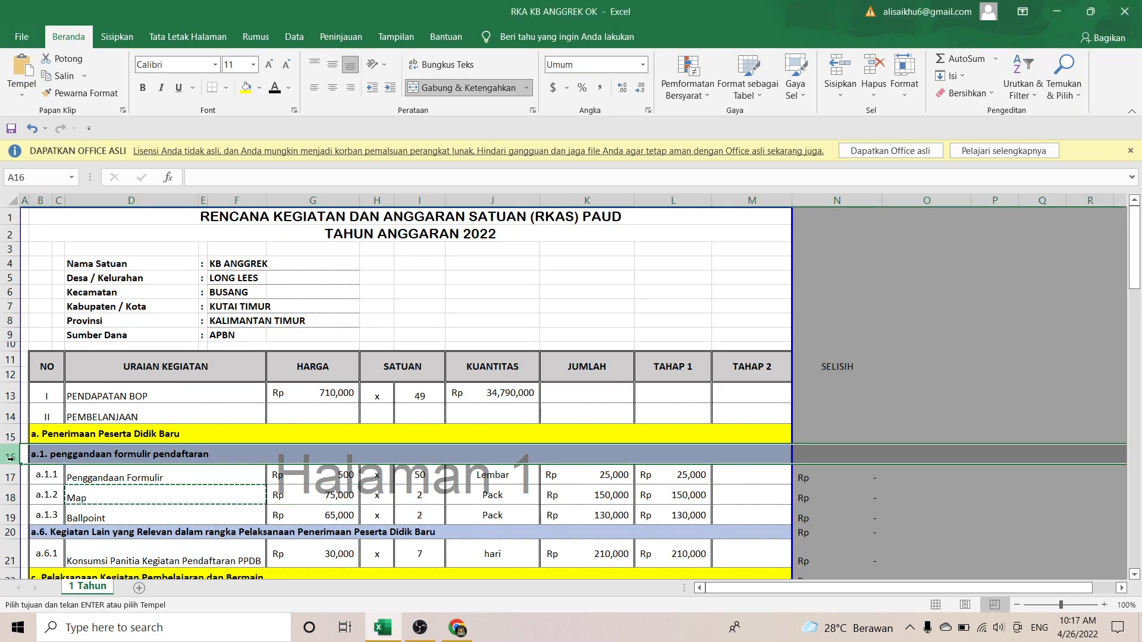
left_click_drag(10, 459, 12, 505)
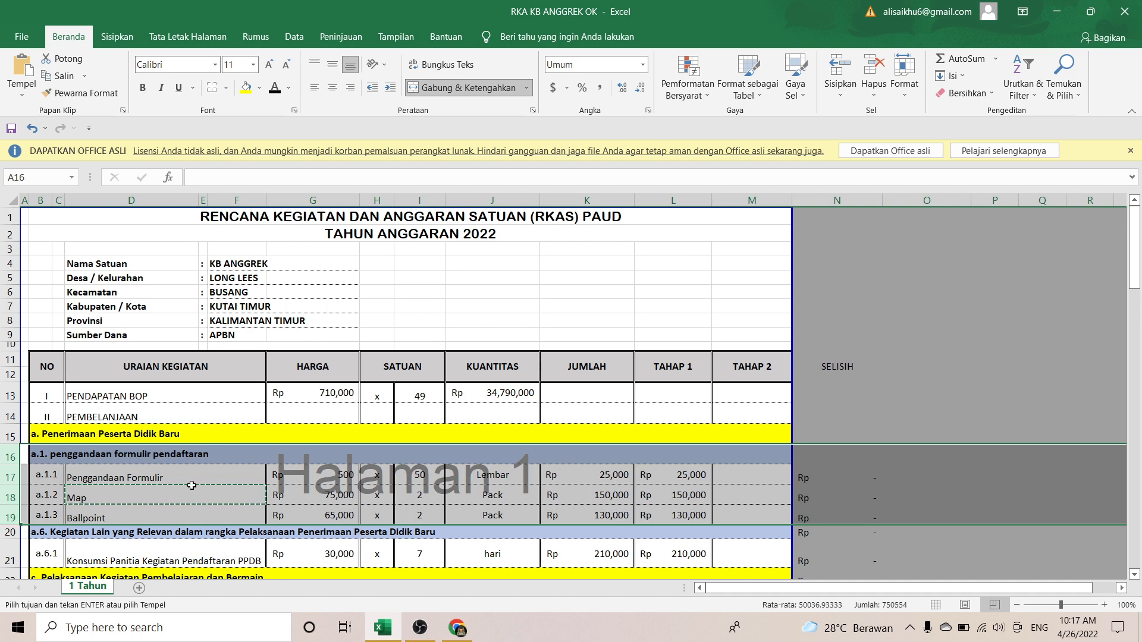
left_click(227, 498)
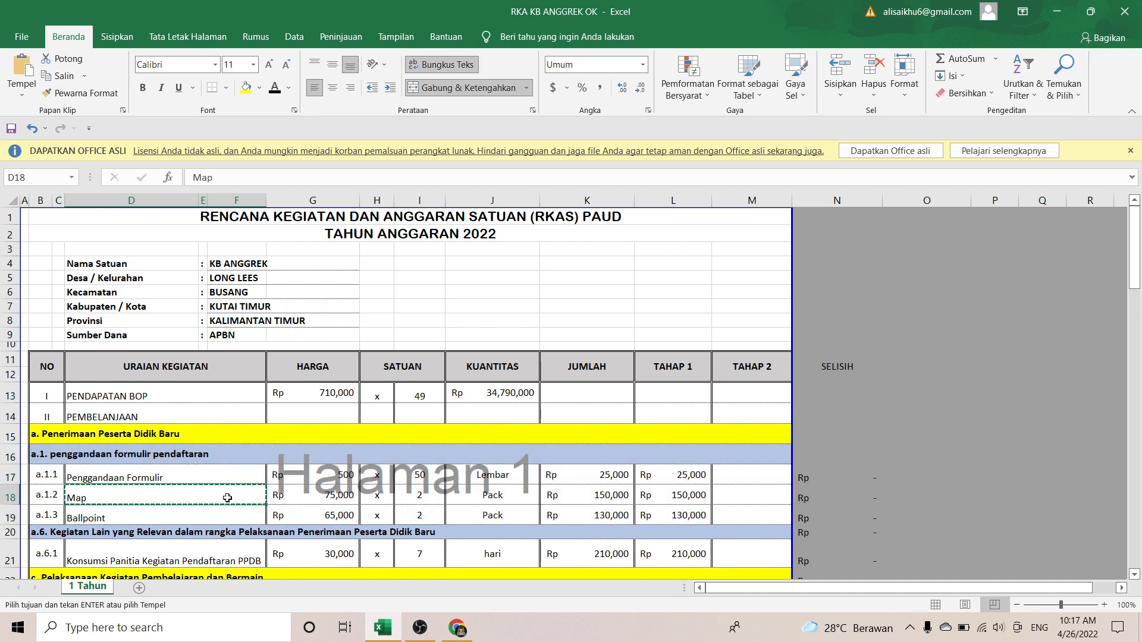
key("alt+Tab")
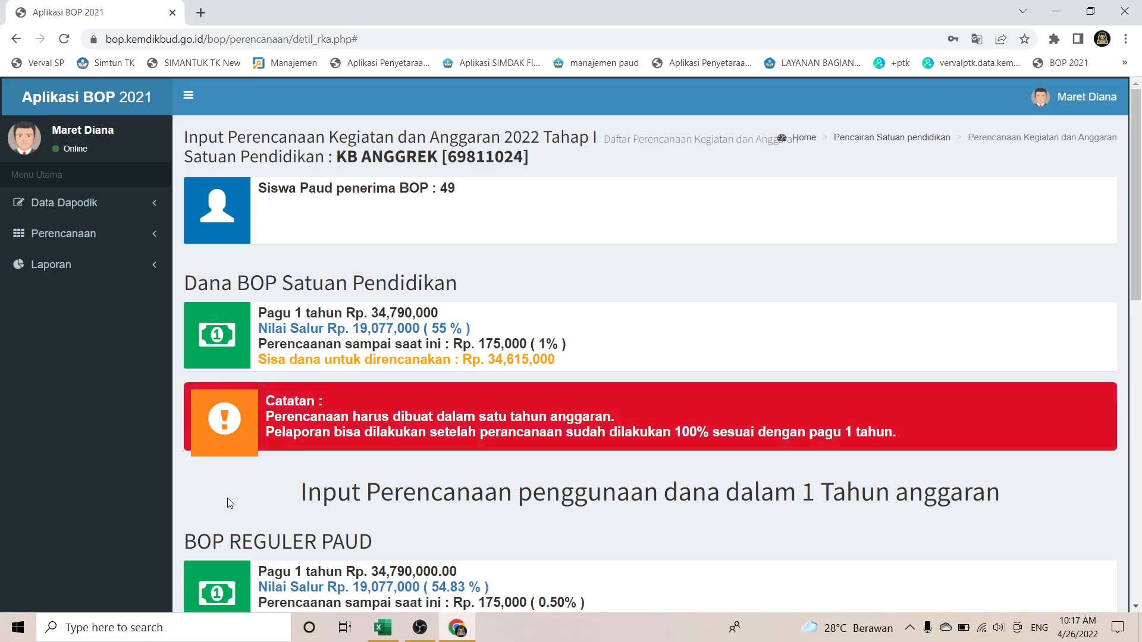
Step: Choose Penerimaan Peserta Didik Baru as the component and STPPA PPDB as the usage
scroll(599, 383, "down", 10)
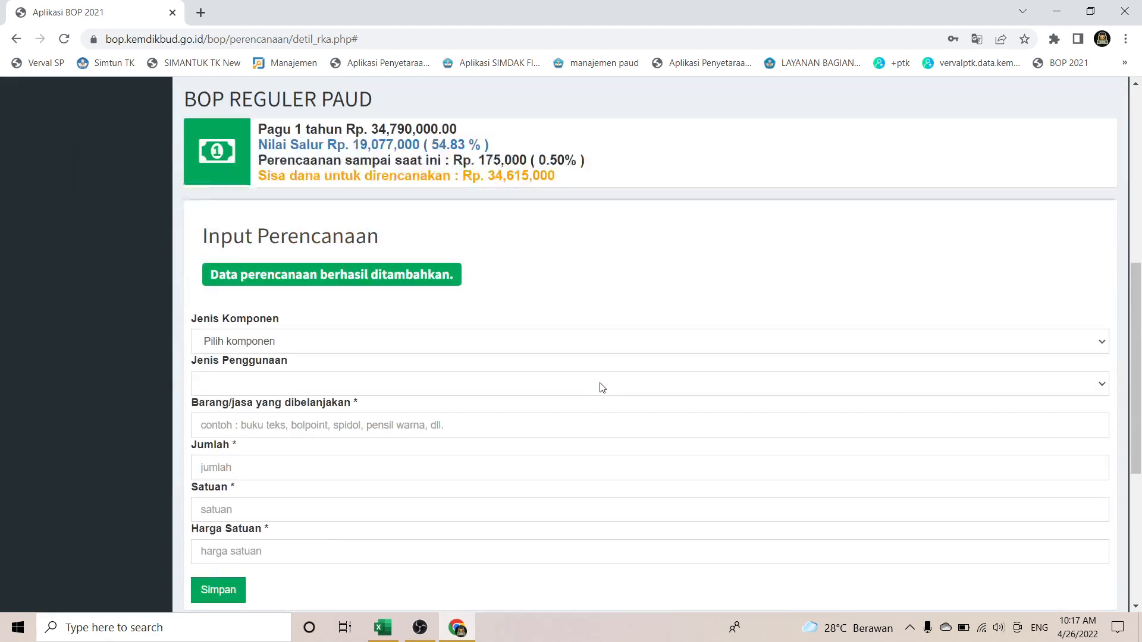
scroll(601, 383, "down", 2)
scroll(601, 388, "up", 4)
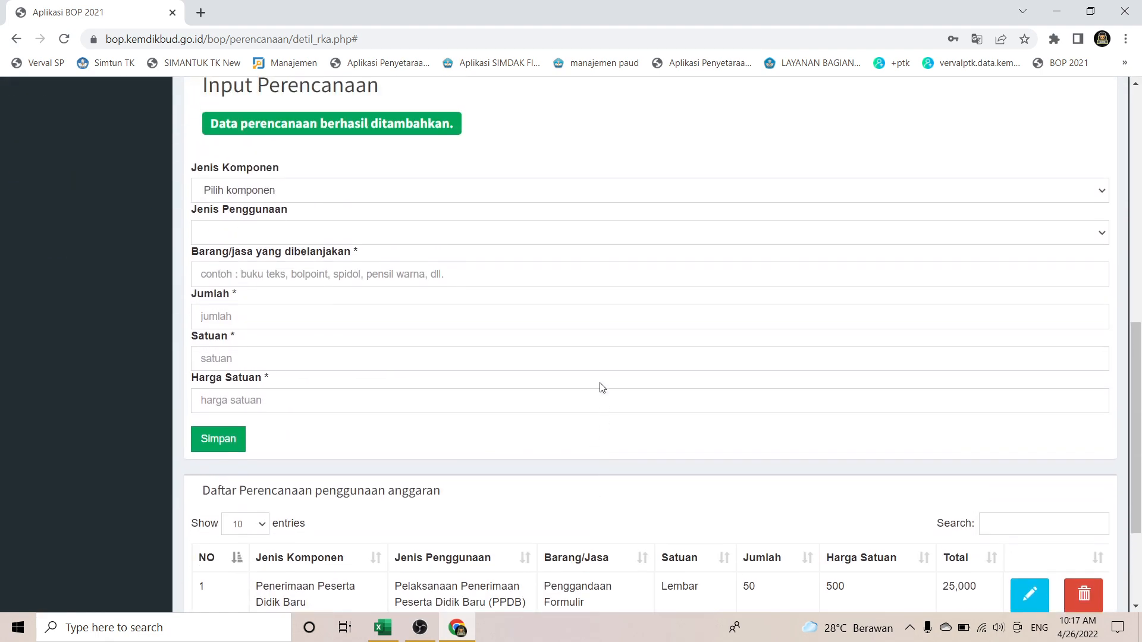
left_click(536, 287)
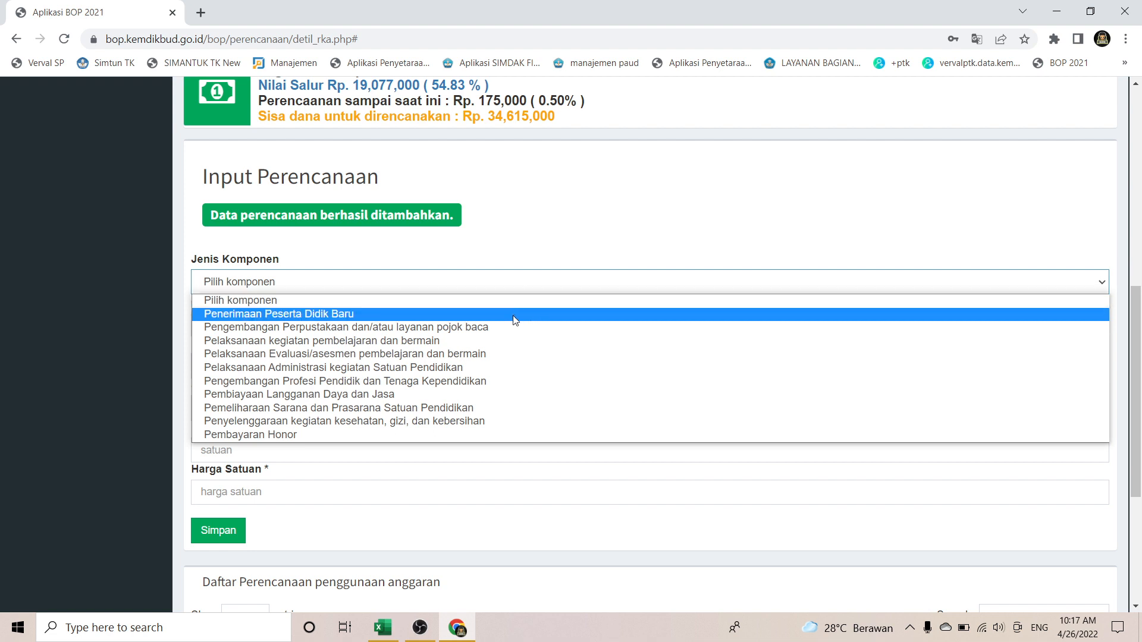
left_click(515, 314)
left_click(496, 333)
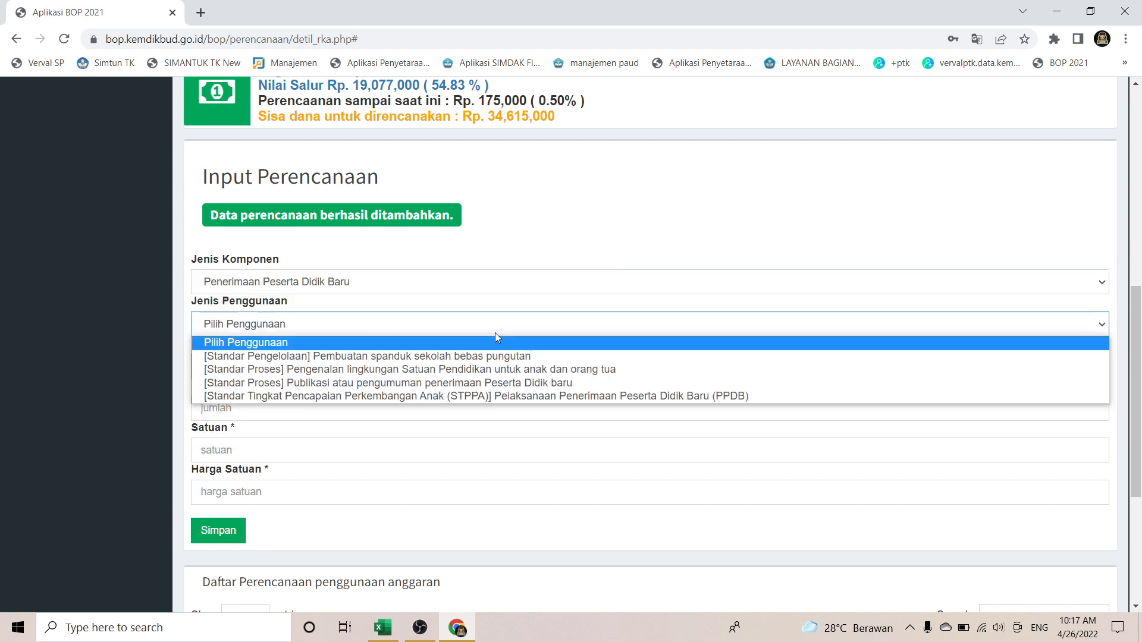
left_click(497, 398)
Step: Copy 'Ballpoint' from the RKA and paste it as the item name
key("alt+Tab")
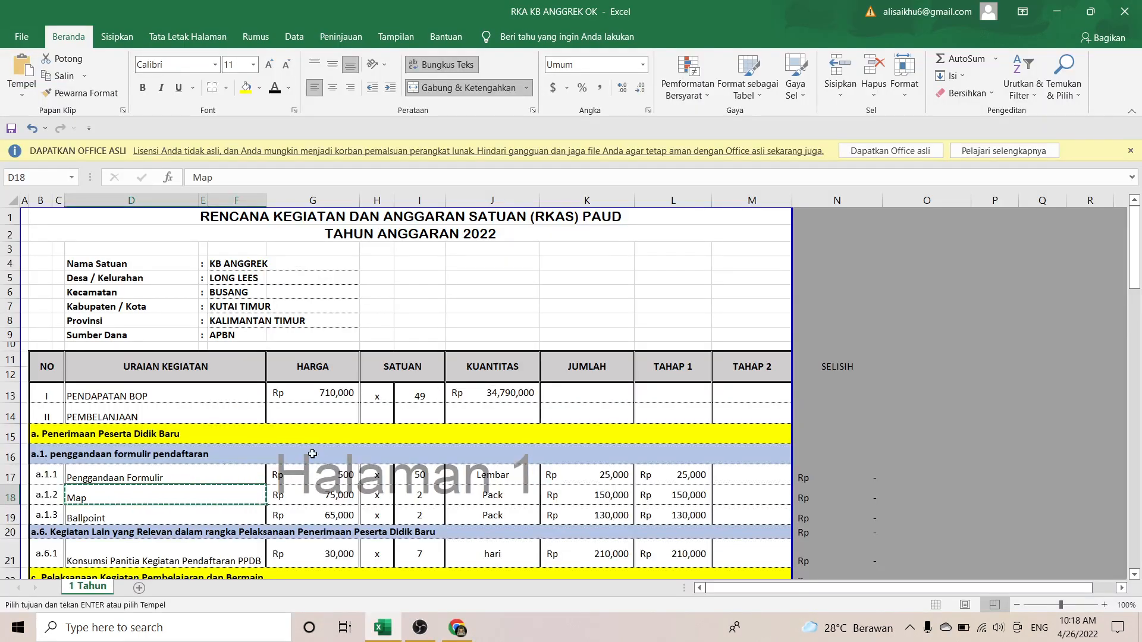
left_click(226, 511)
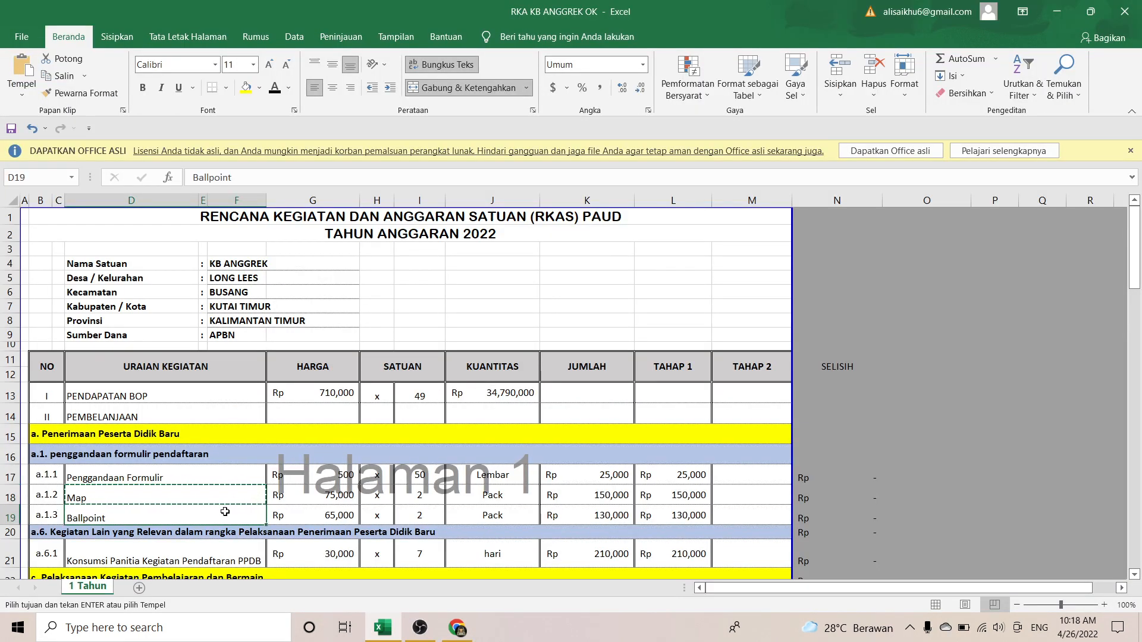
key("ctrl+c")
key("alt+Tab")
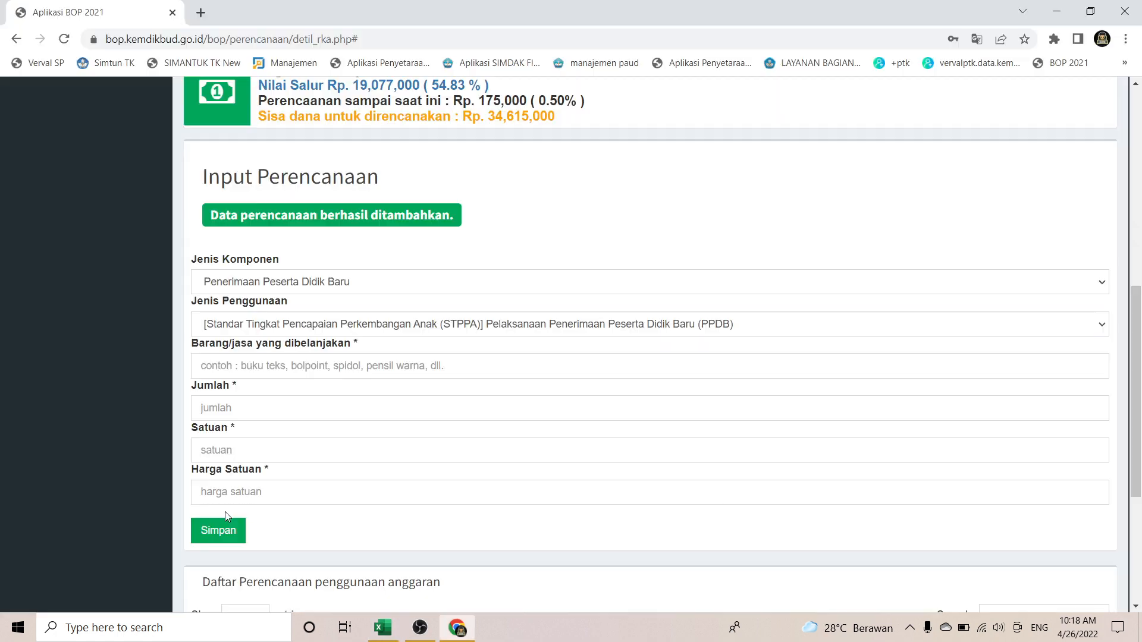
left_click(255, 365)
key("ctrl+v")
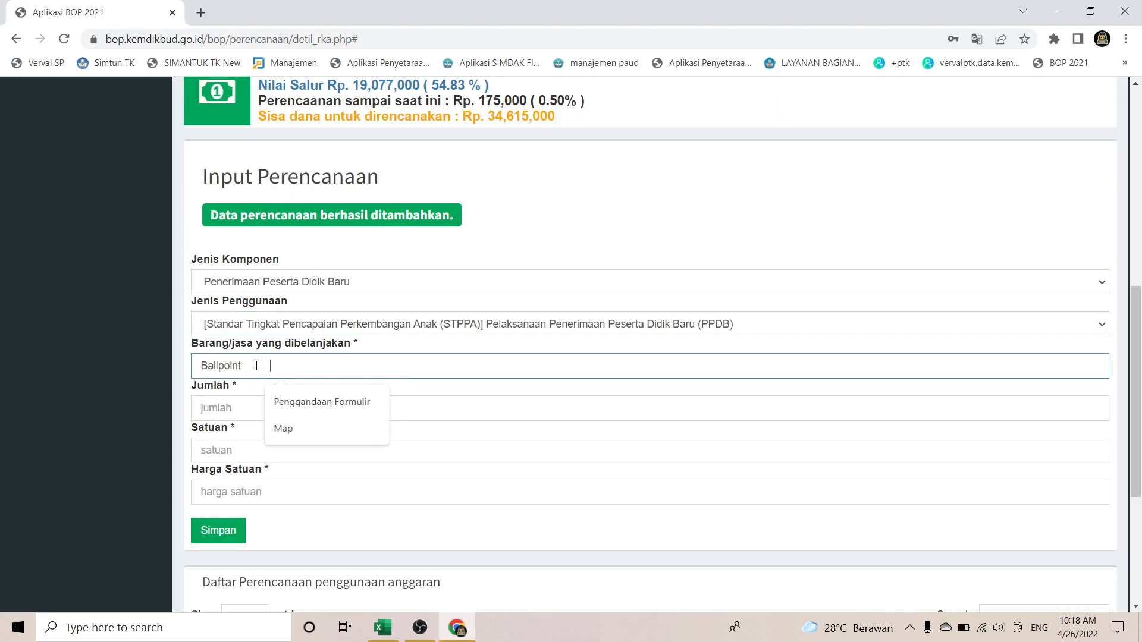
key("alt+Tab")
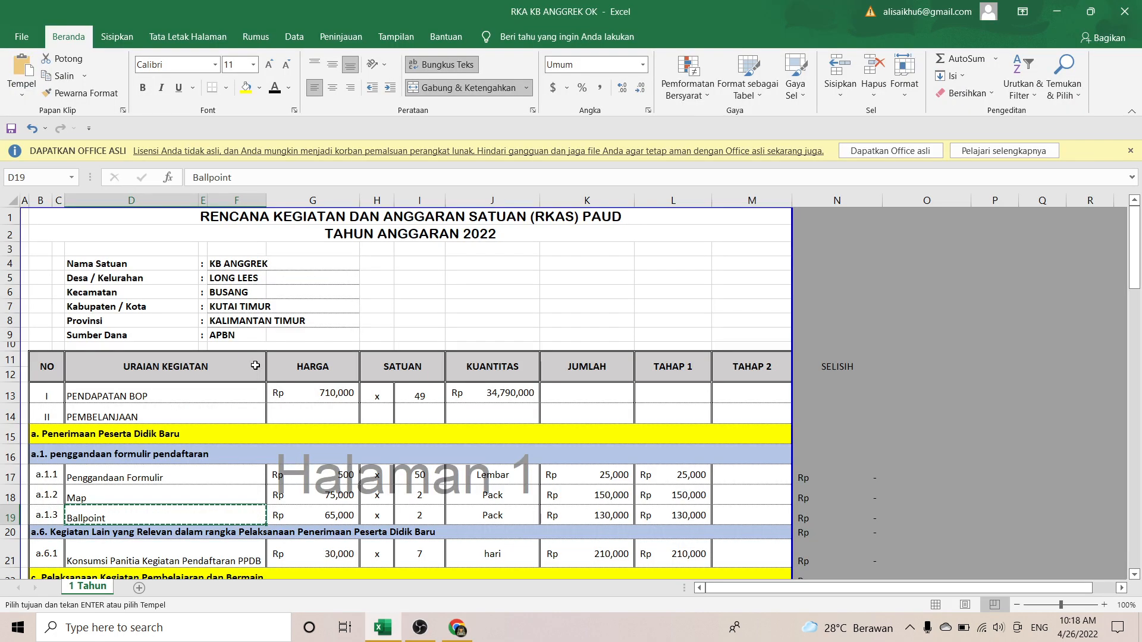
key("alt")
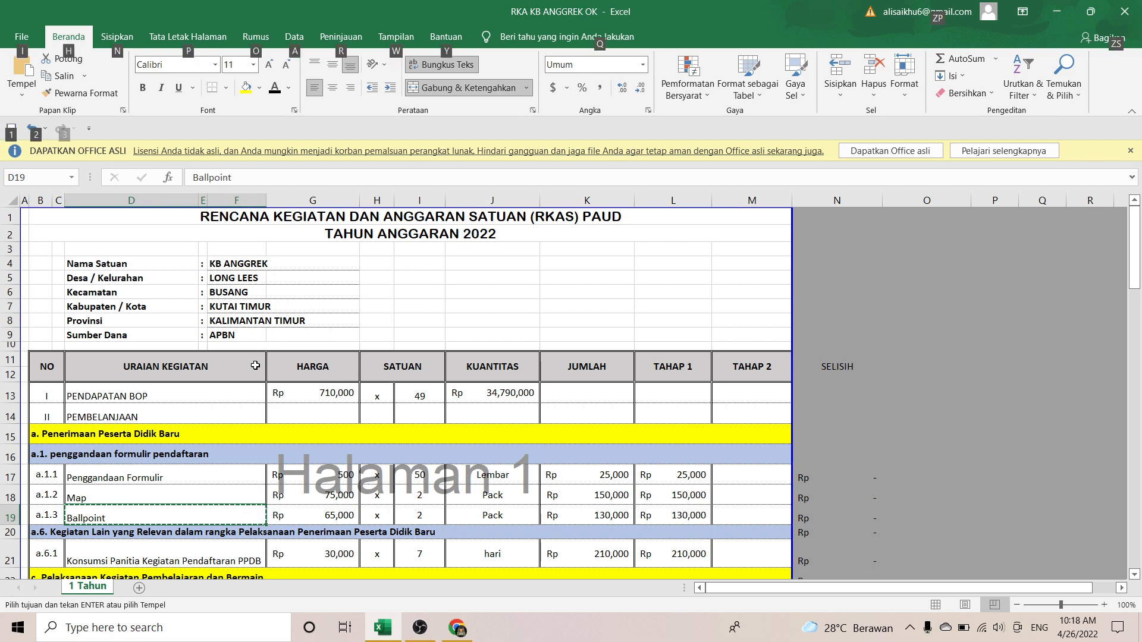
key("alt+Tab")
left_click(262, 393)
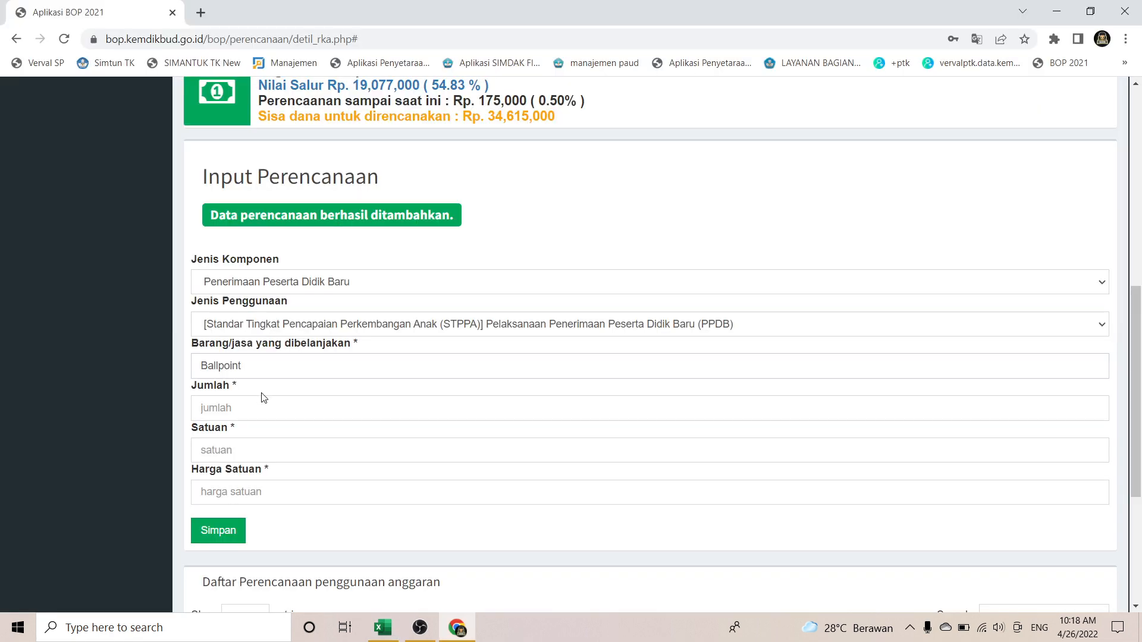
Step: Enter 2 Pack at 65000 for Ballpoint and save the entry
left_click(251, 407)
key("Tab")
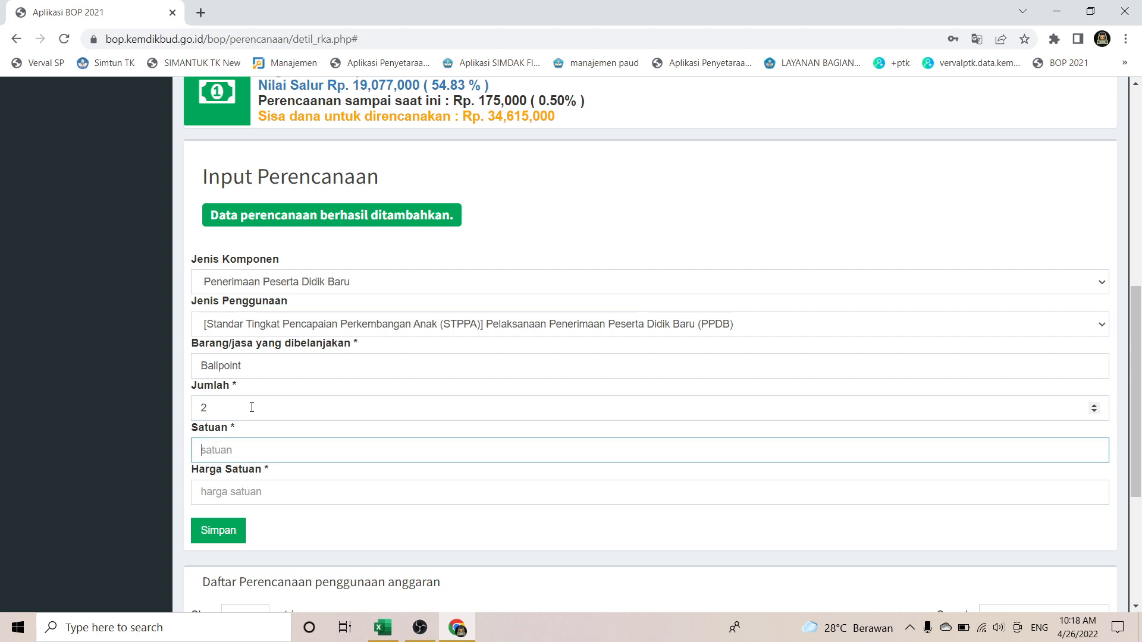
type("Pavk")
key("Tab")
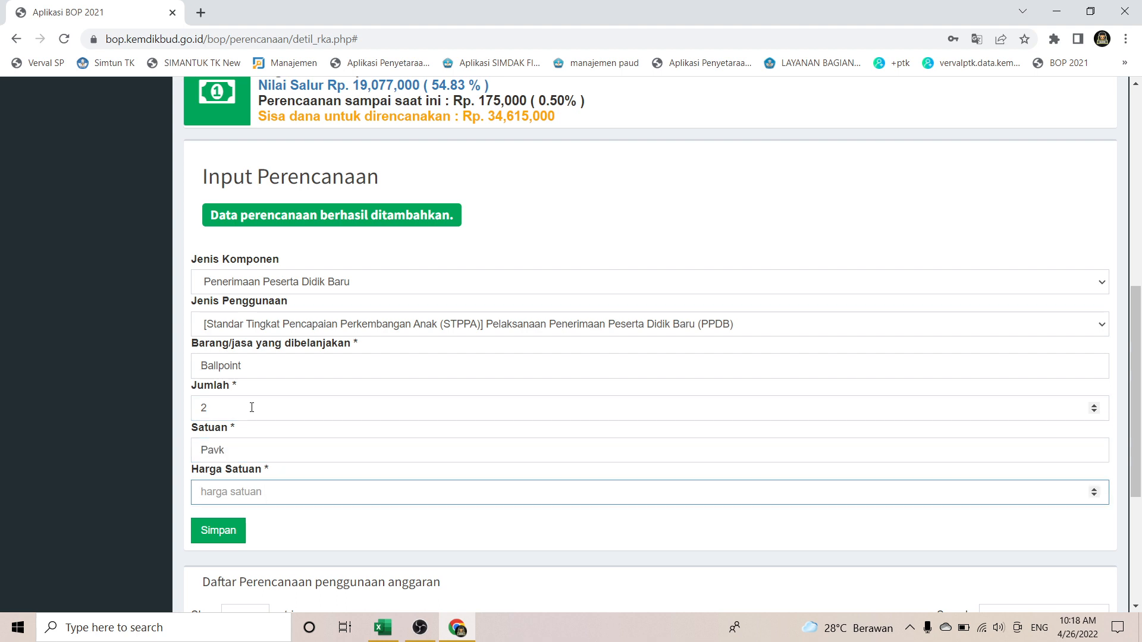
type("62000")
left_click(221, 447)
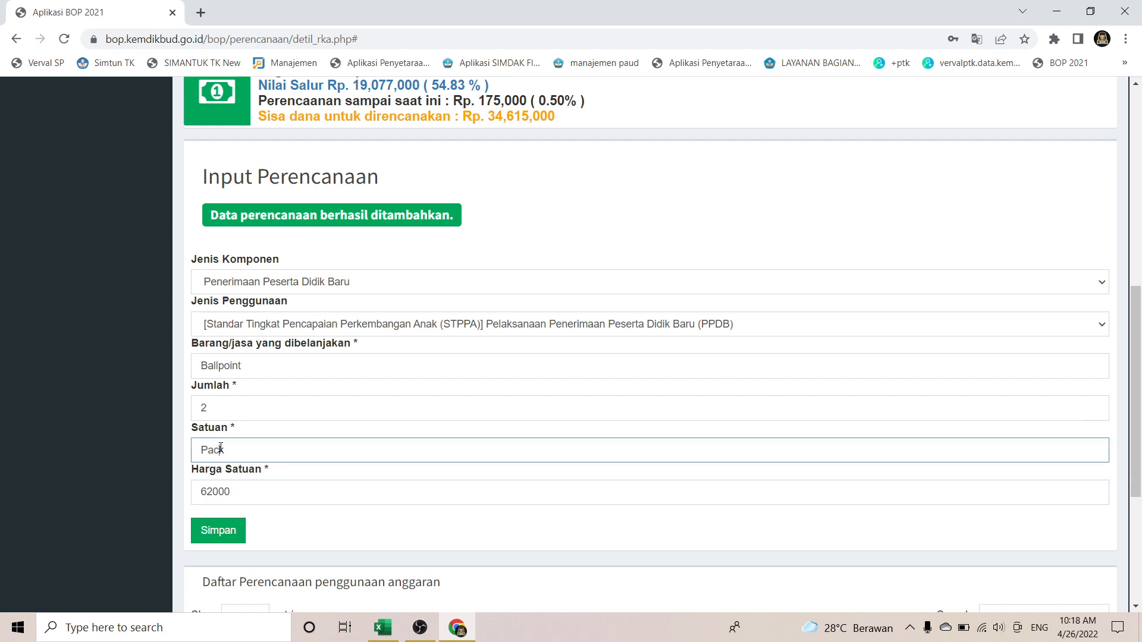
key("alt+Tab")
key("alt+Tab")
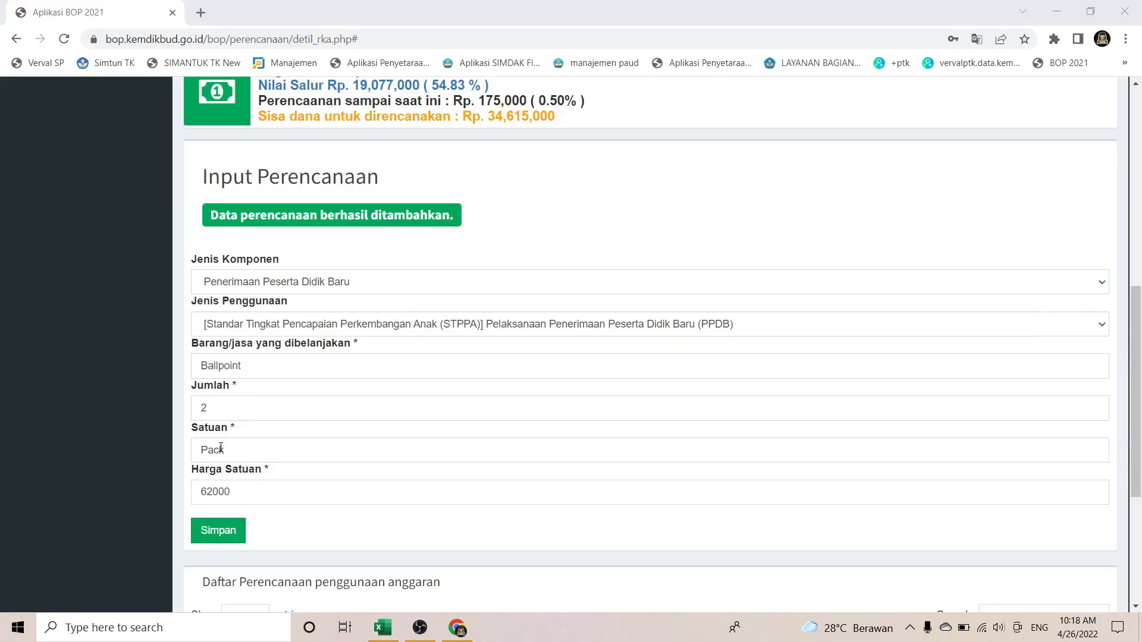
left_click(221, 448)
left_click(216, 496)
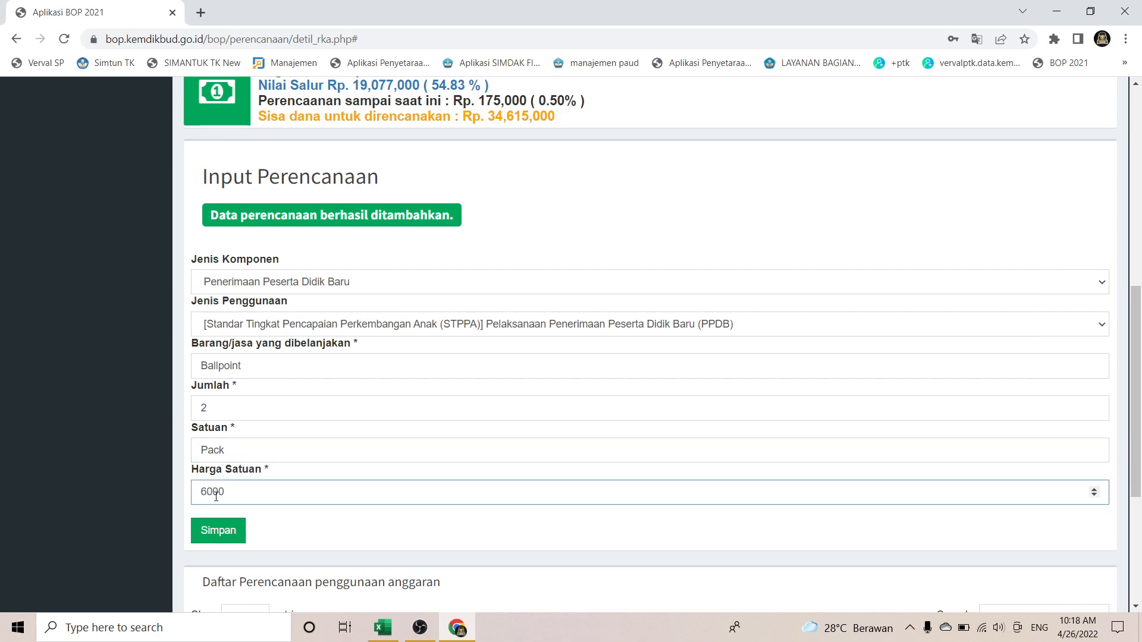
left_click(219, 529)
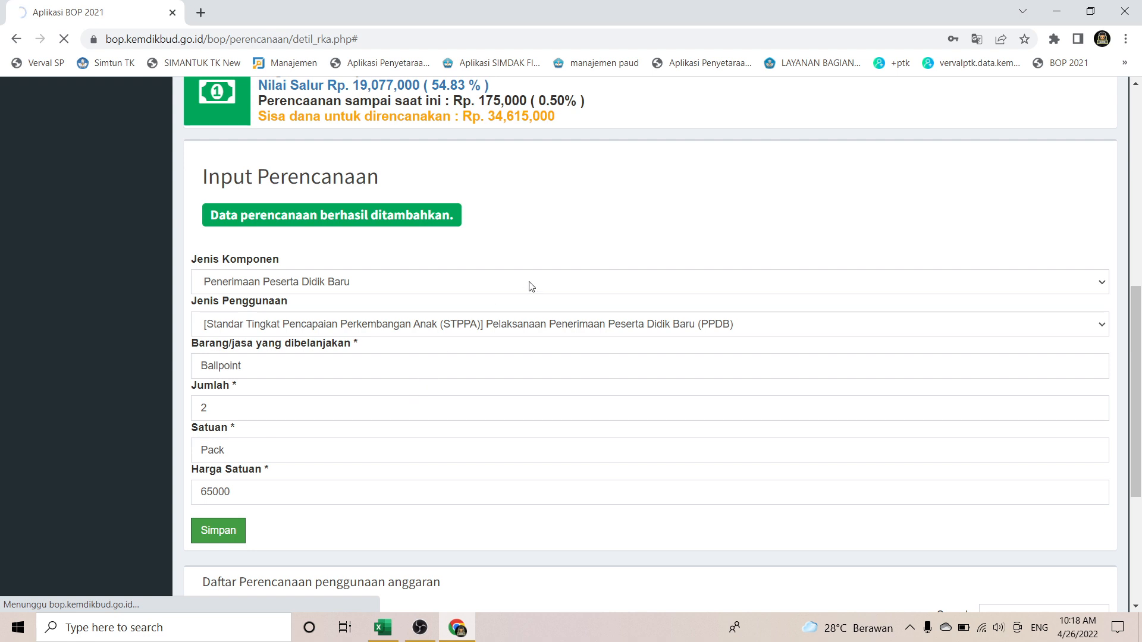
scroll(532, 287, "down", 4)
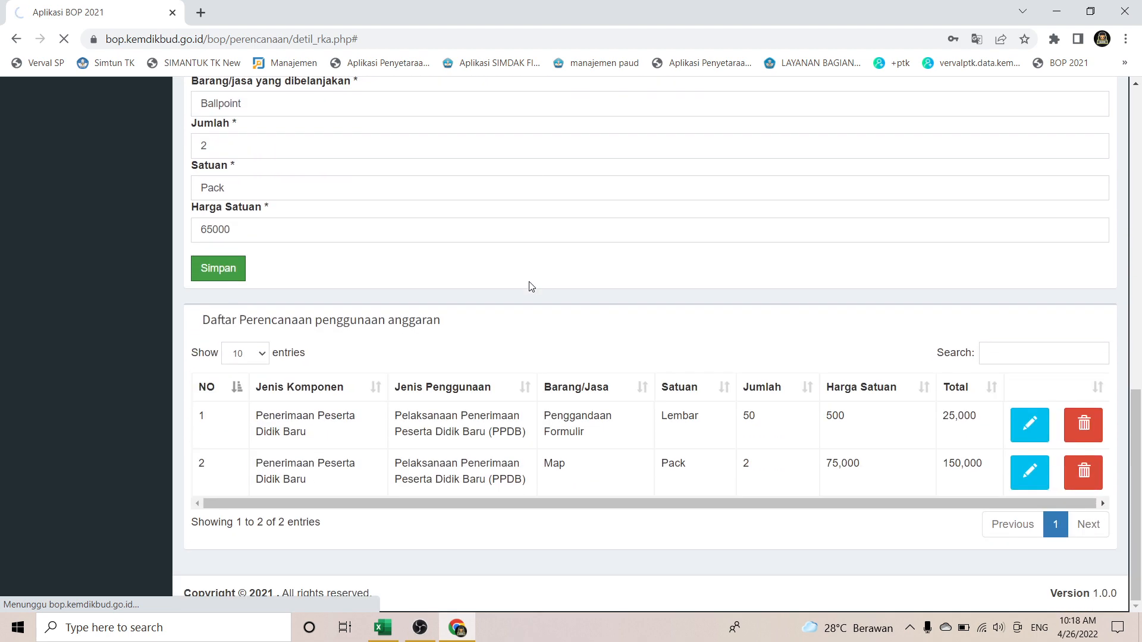
scroll(531, 286, "up", 5)
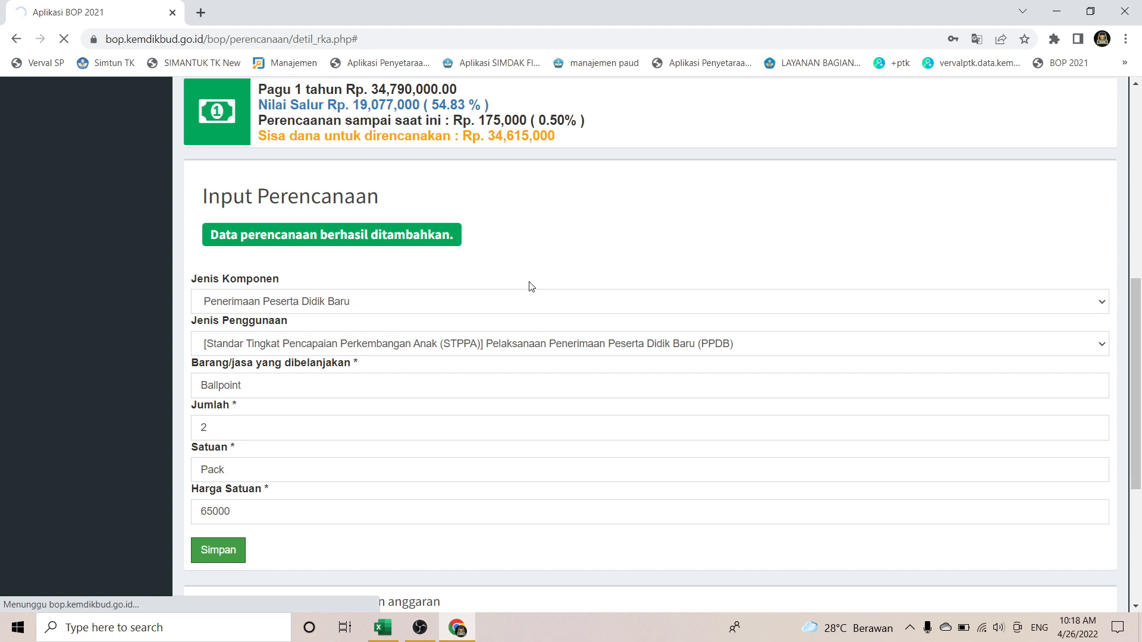
key("alt+Tab")
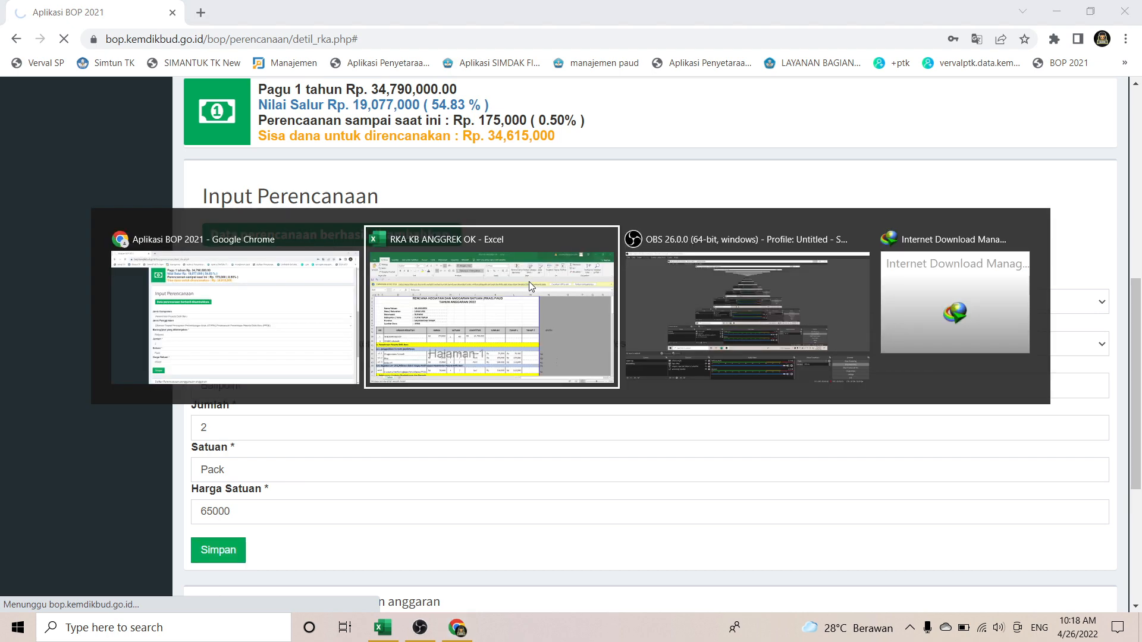
Step: Select rows 17 to 19 in the RKA and cancel the pending copy
scroll(528, 281, "down", 2)
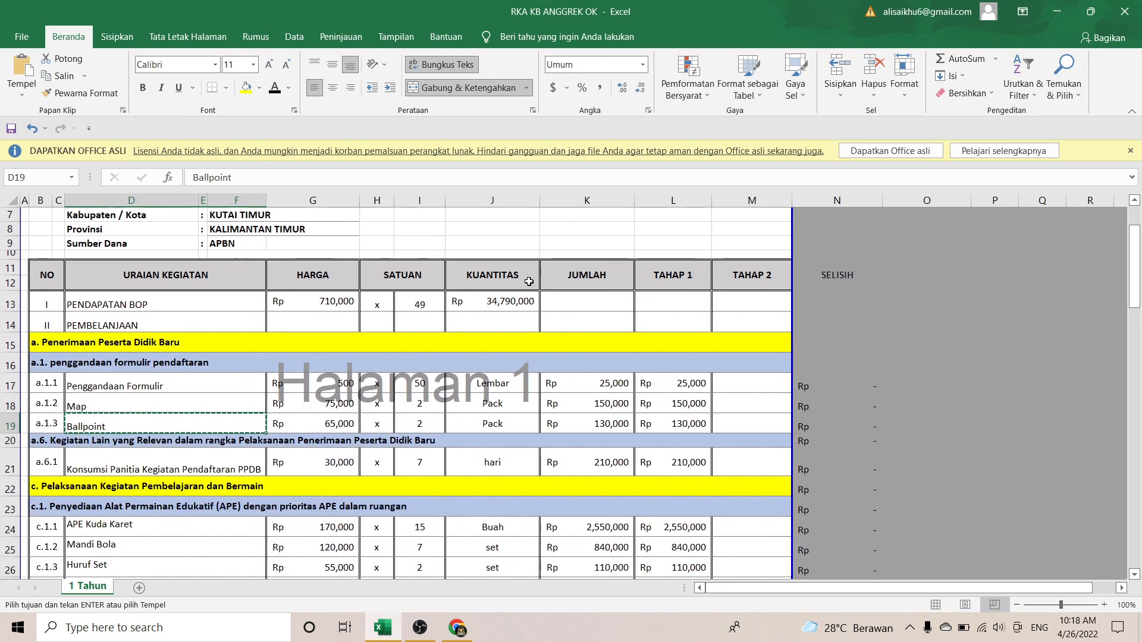
left_click(291, 400)
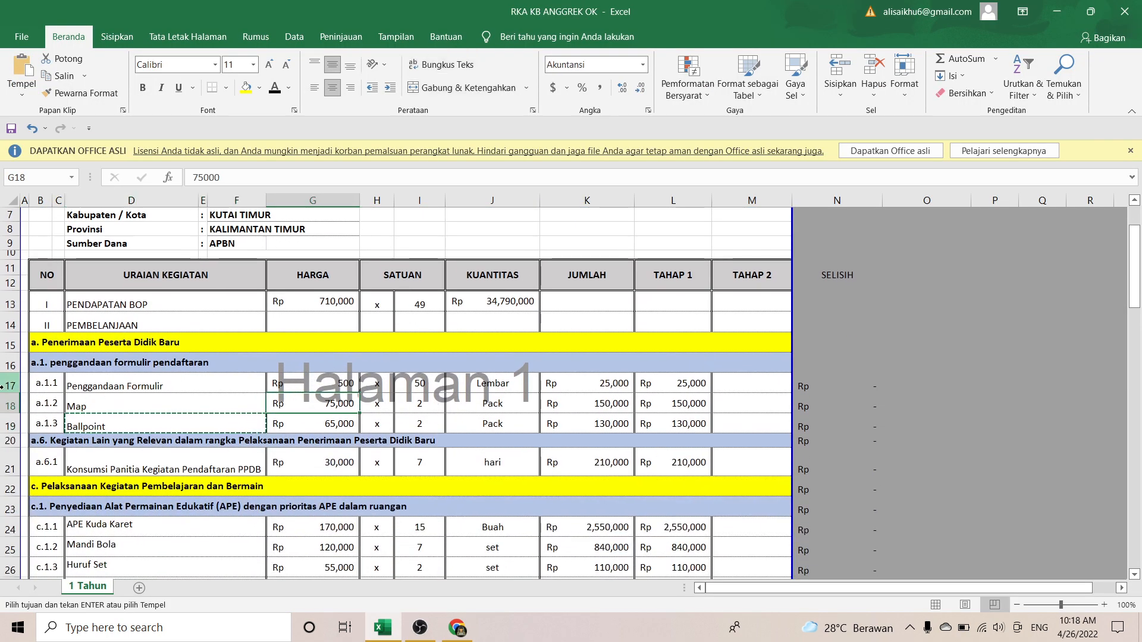
left_click_drag(11, 386, 10, 426)
left_click(247, 450)
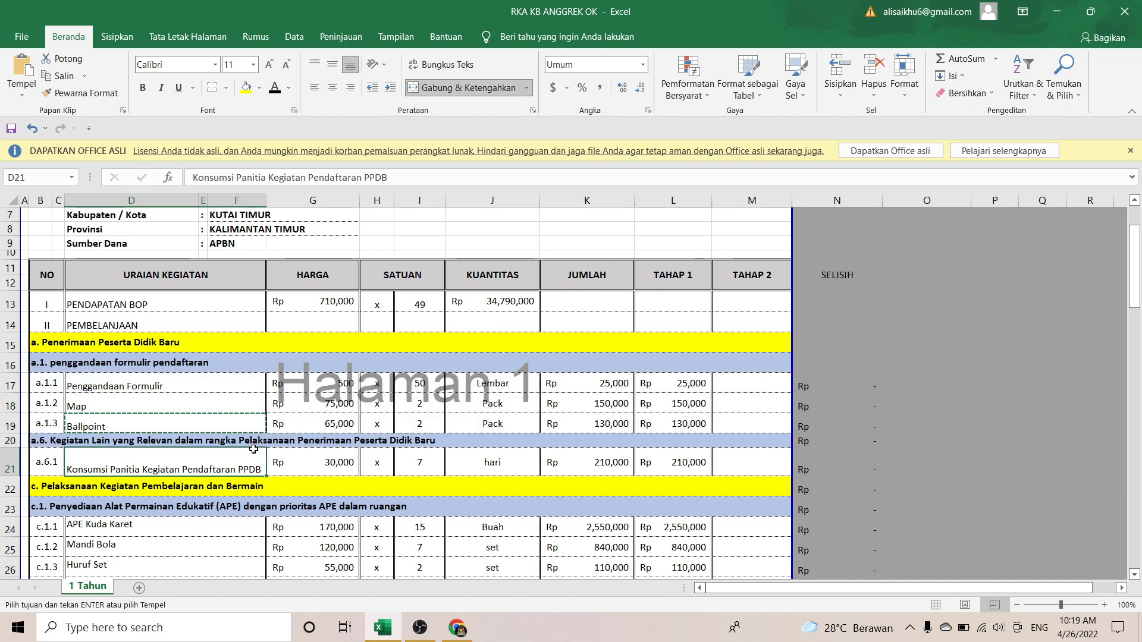
key("Escape")
left_click(157, 395)
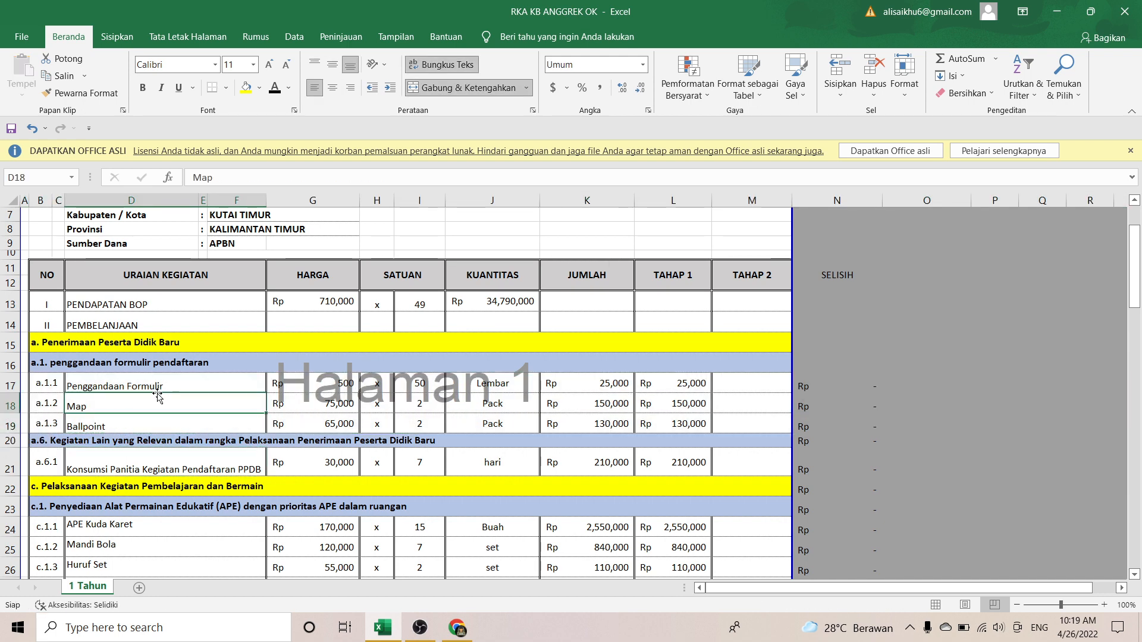
Step: Colour the text of rows 17–19 (Penggandaan Formulir, Map, Ballpoint) red
left_click(10, 381)
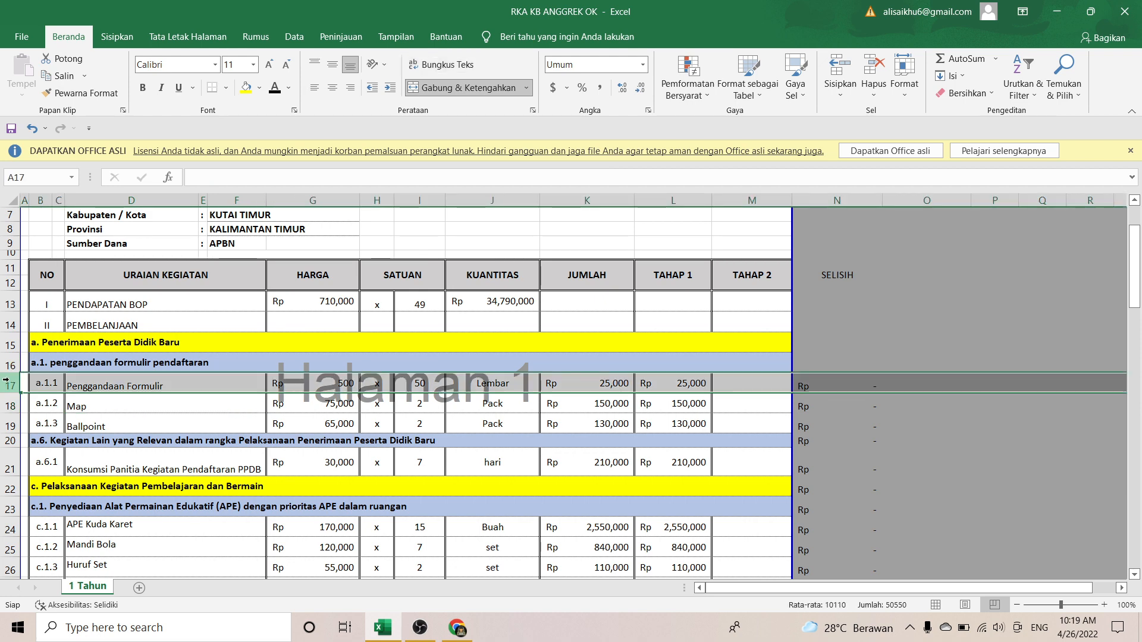
left_click_drag(3, 387, 10, 426)
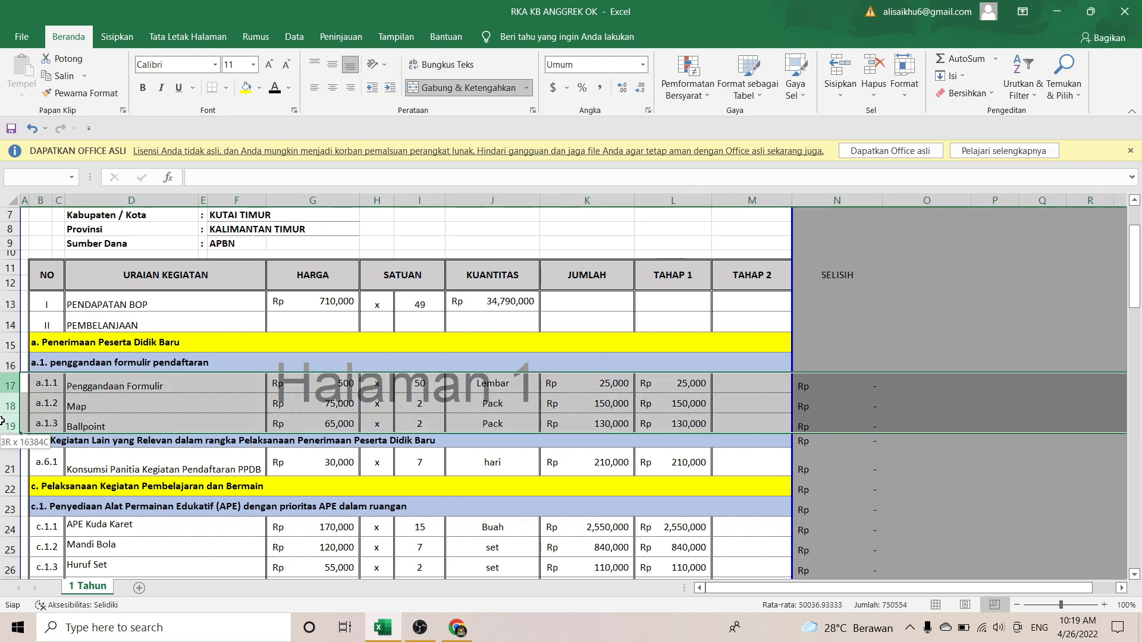
left_click(287, 89)
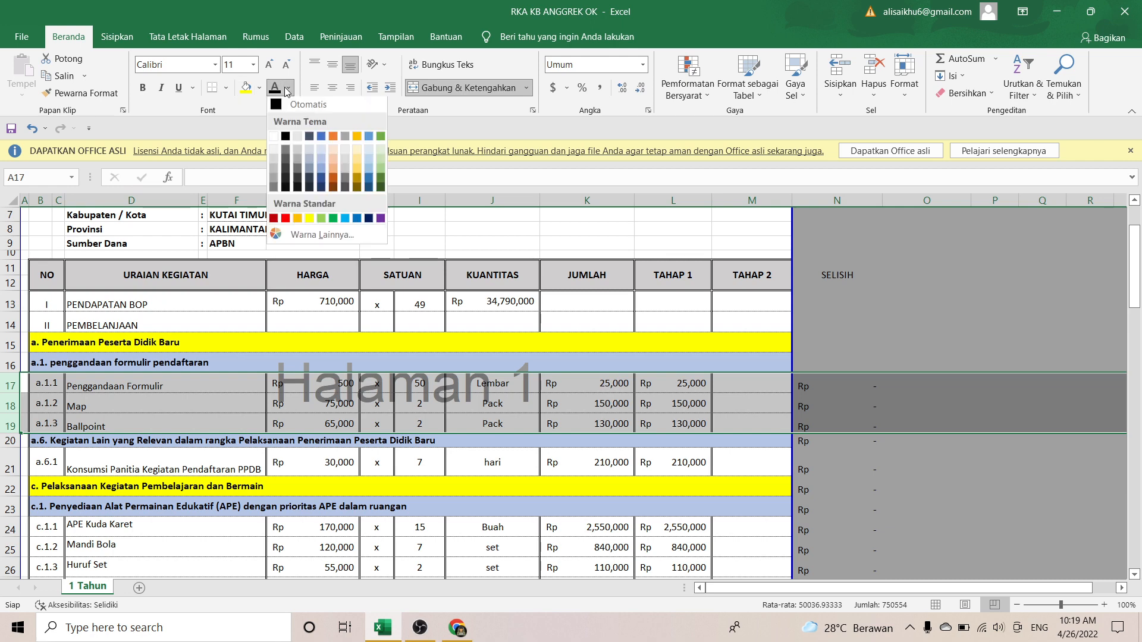
left_click(286, 220)
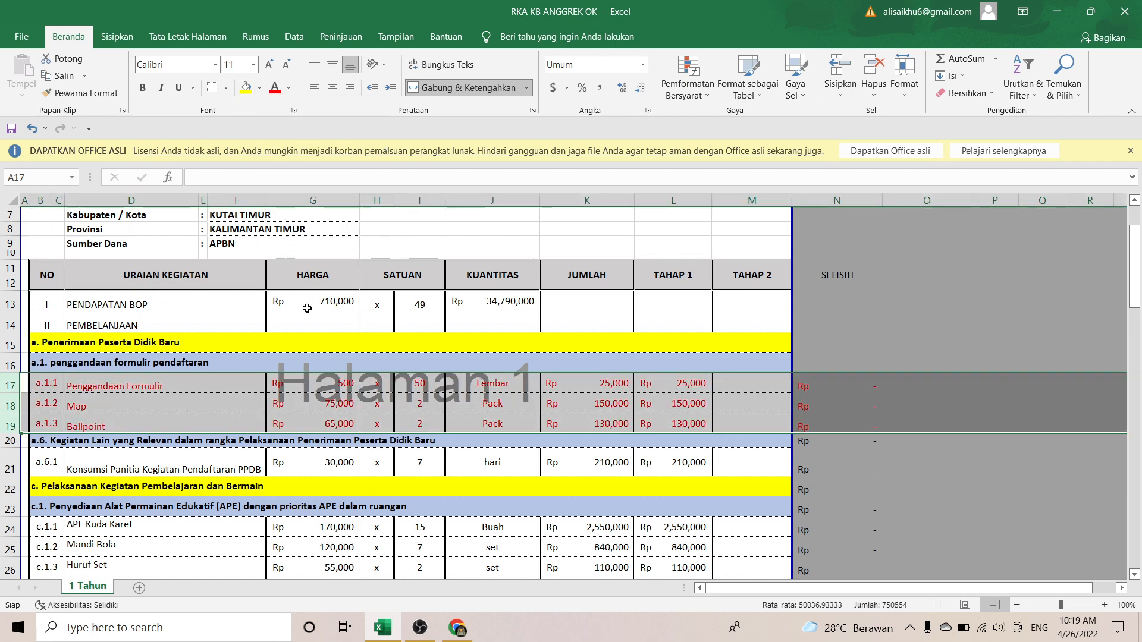
left_click(490, 420)
key("alt+Tab")
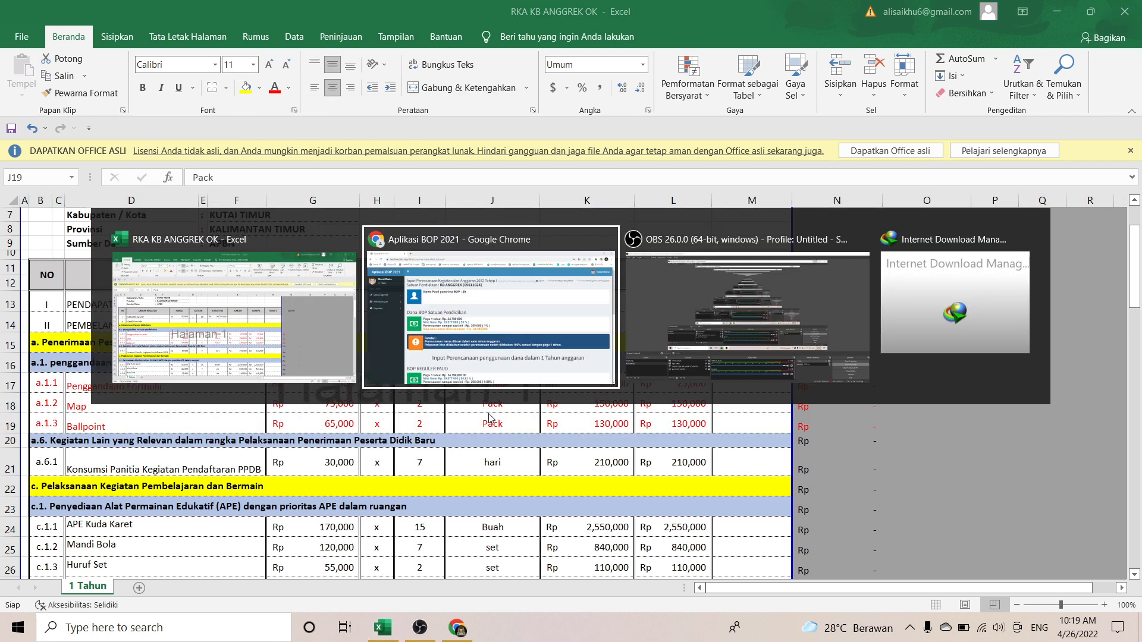
scroll(489, 415, "down", 1)
scroll(488, 414, "down", 4)
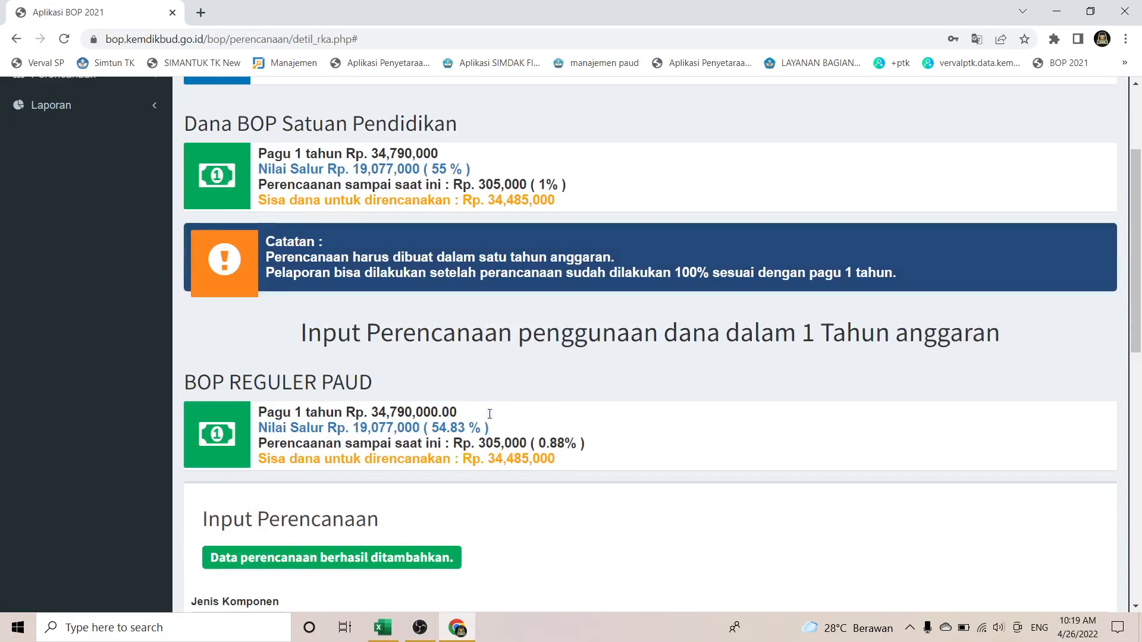
scroll(489, 414, "up", 1)
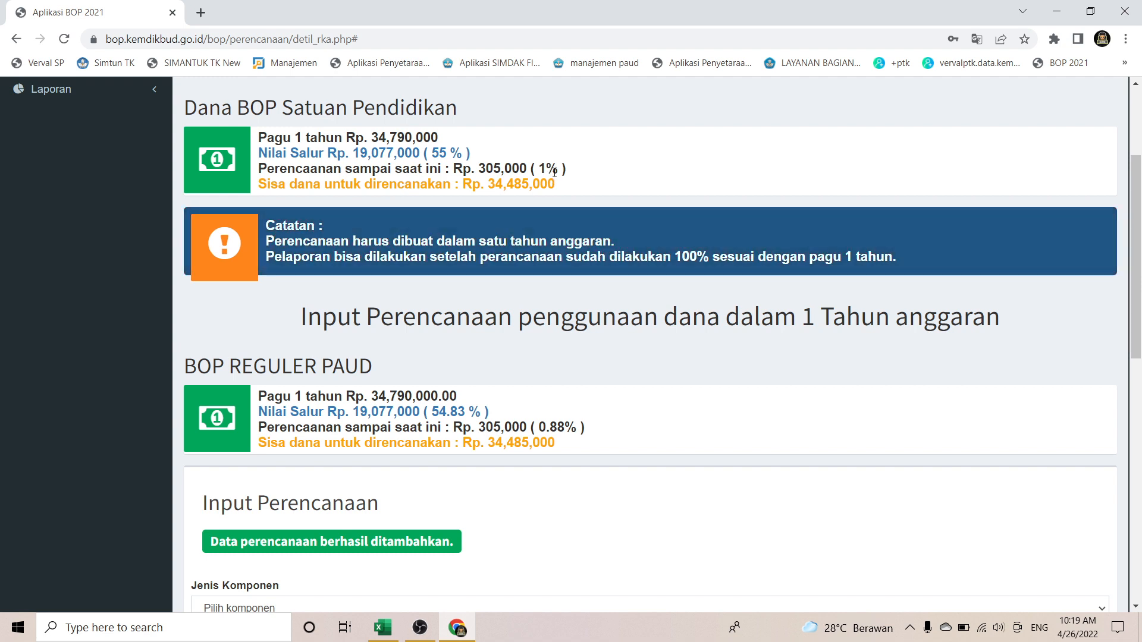
left_click_drag(559, 169, 531, 169)
left_click(608, 175)
scroll(607, 175, "down", 1)
scroll(607, 176, "down", 1)
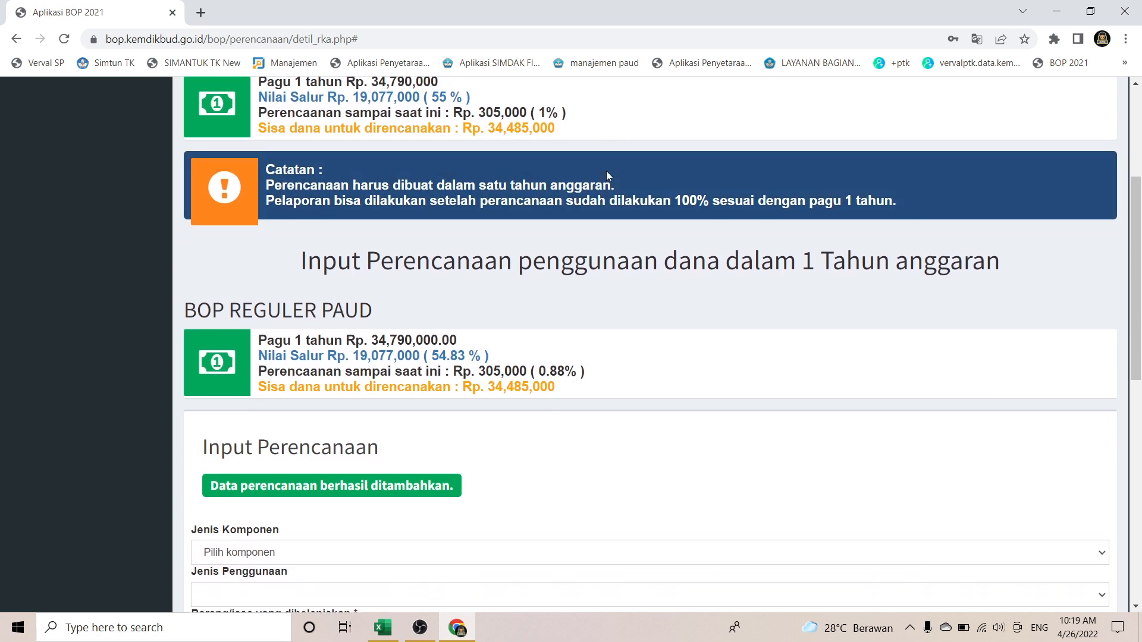
scroll(606, 379, "down", 10)
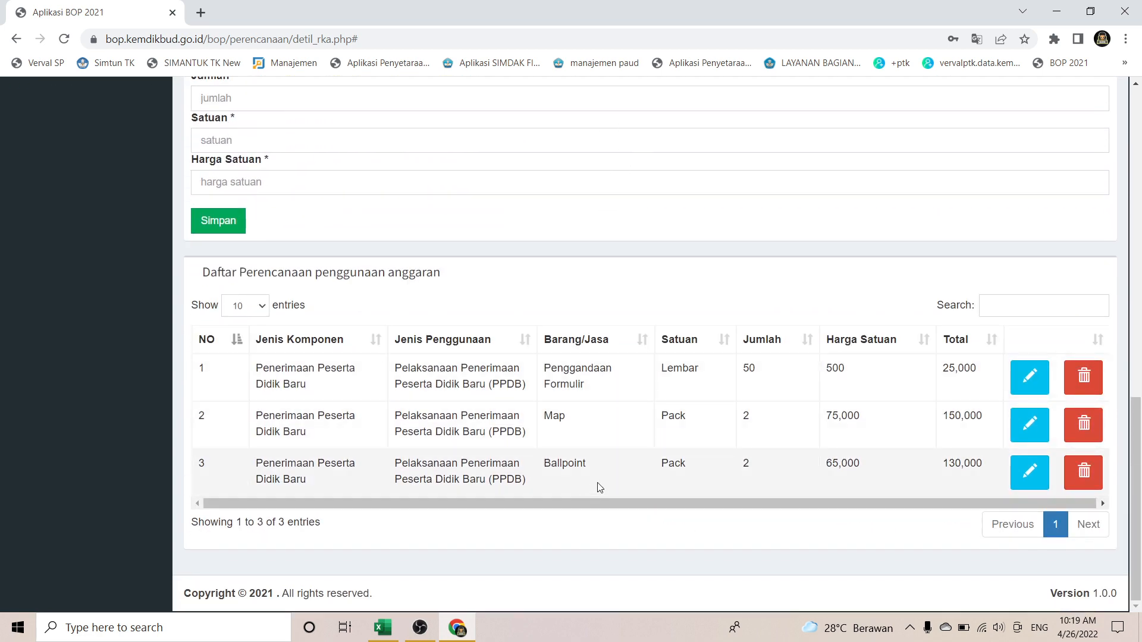
scroll(619, 463, "up", 1)
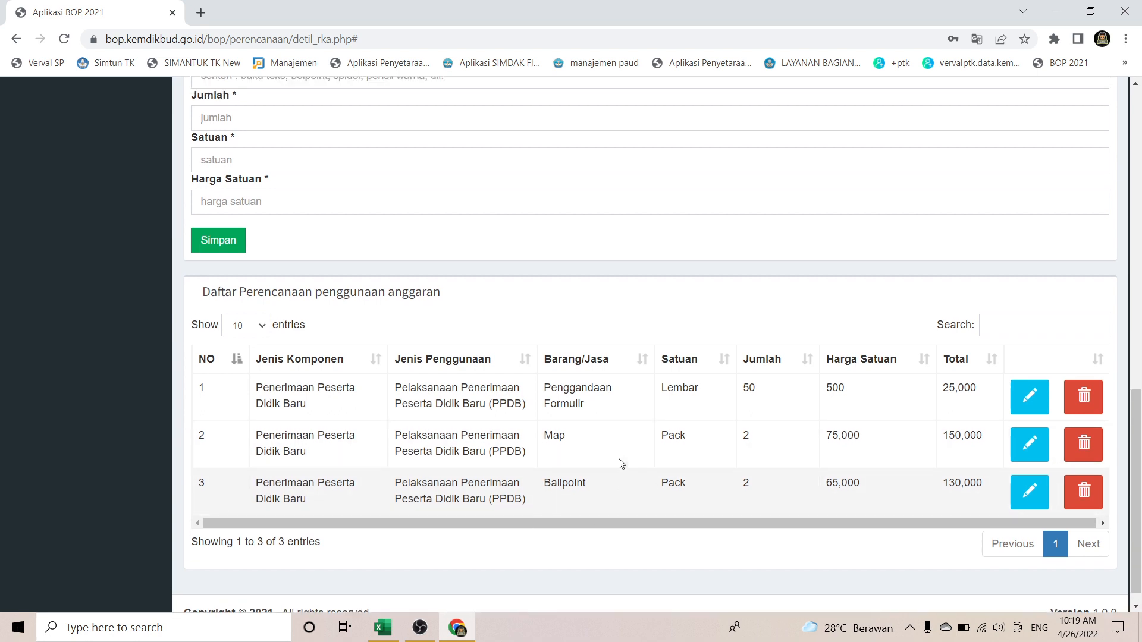
scroll(621, 463, "up", 3)
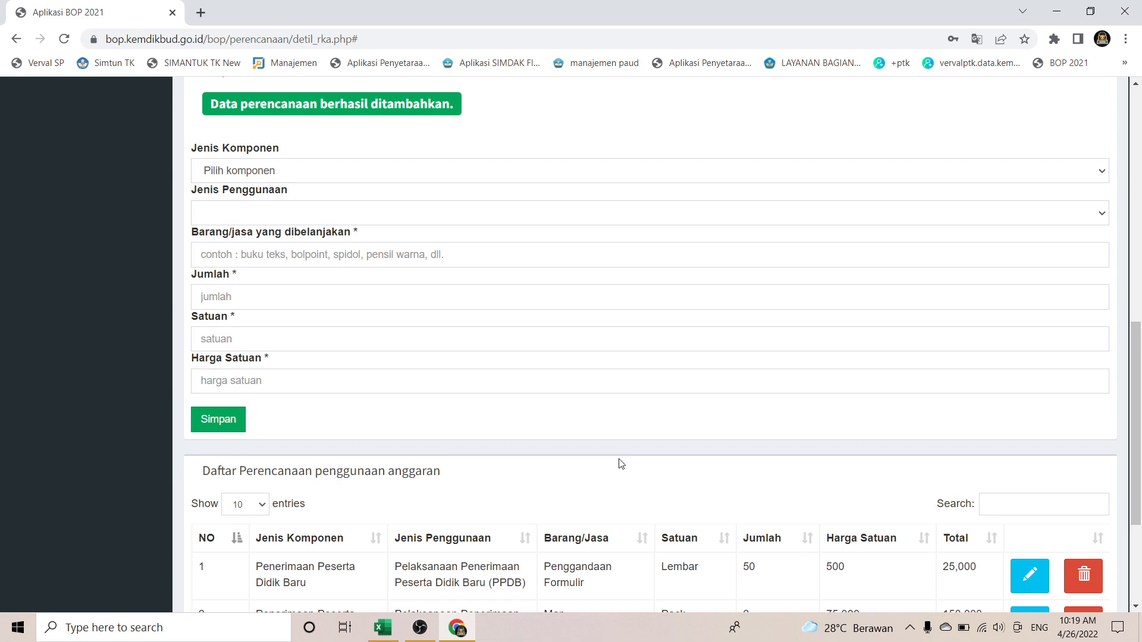
scroll(619, 463, "up", 10)
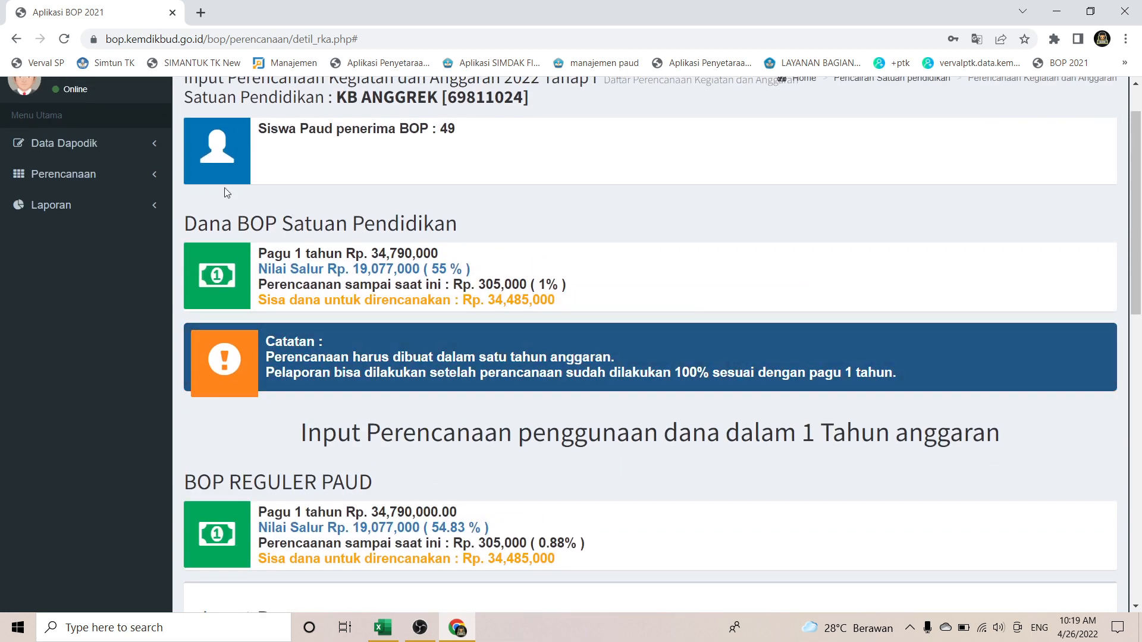
Step: Open Rekapitulasi Perencanaan and find Penerimaan Peserta Didik Baru's 305,000.00 total in the Rekap Perencanaan BOP table
left_click(113, 175)
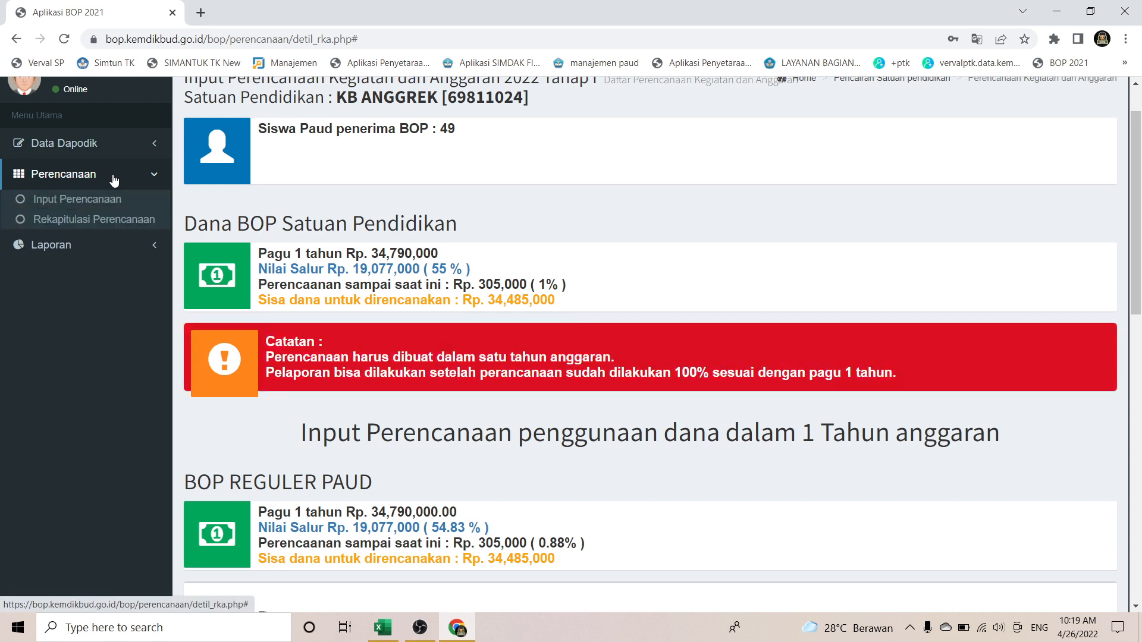
left_click(104, 218)
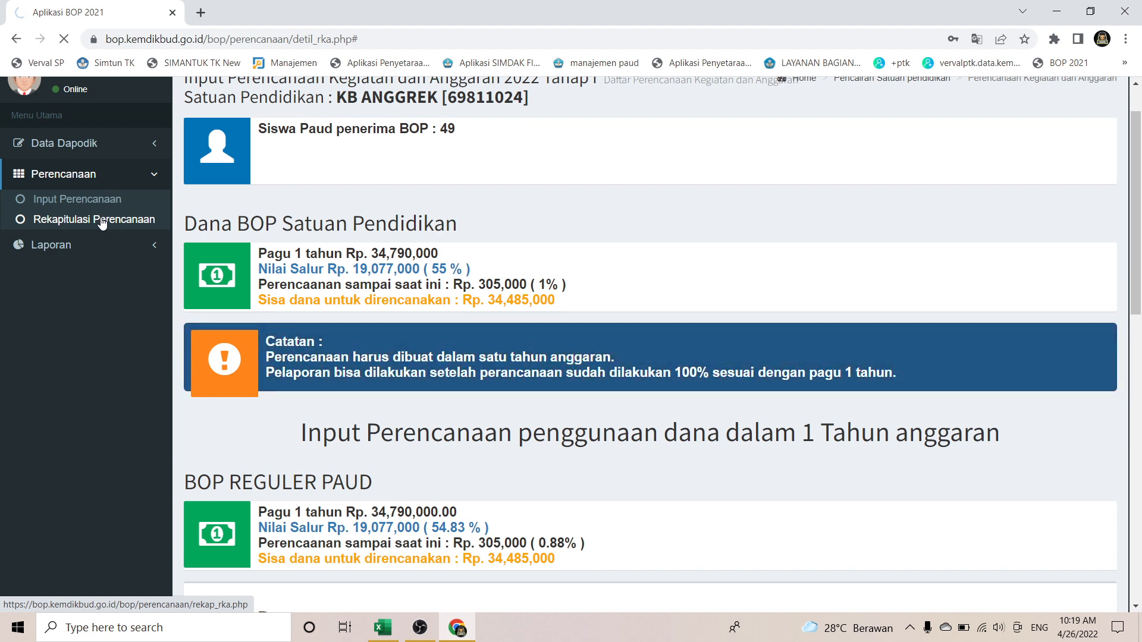
scroll(426, 404, "down", 5)
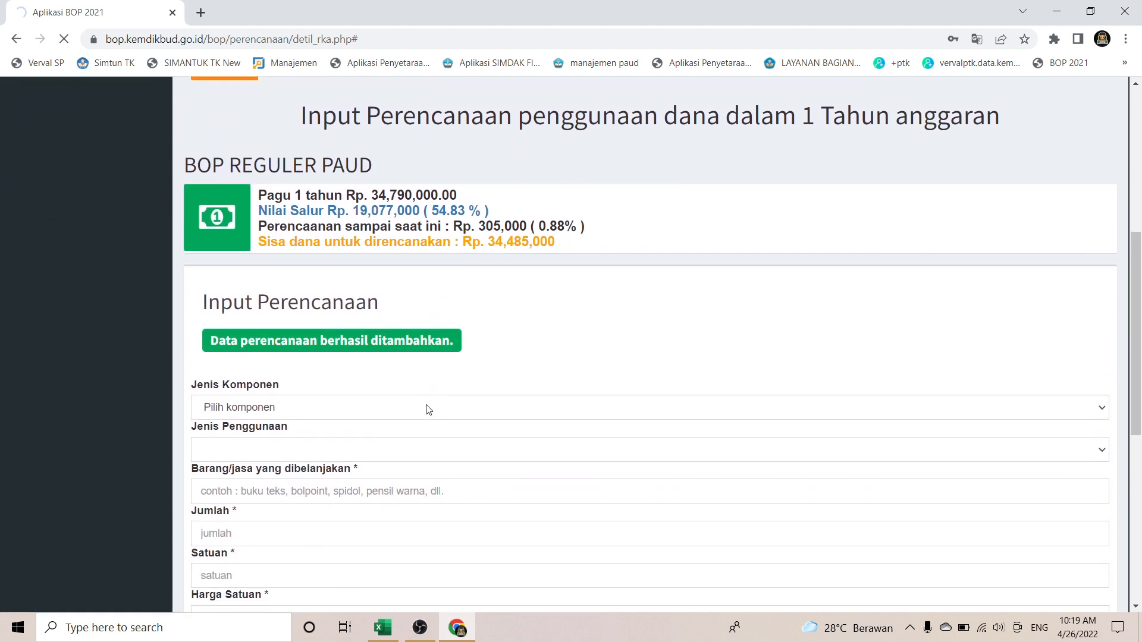
scroll(426, 408, "down", 5)
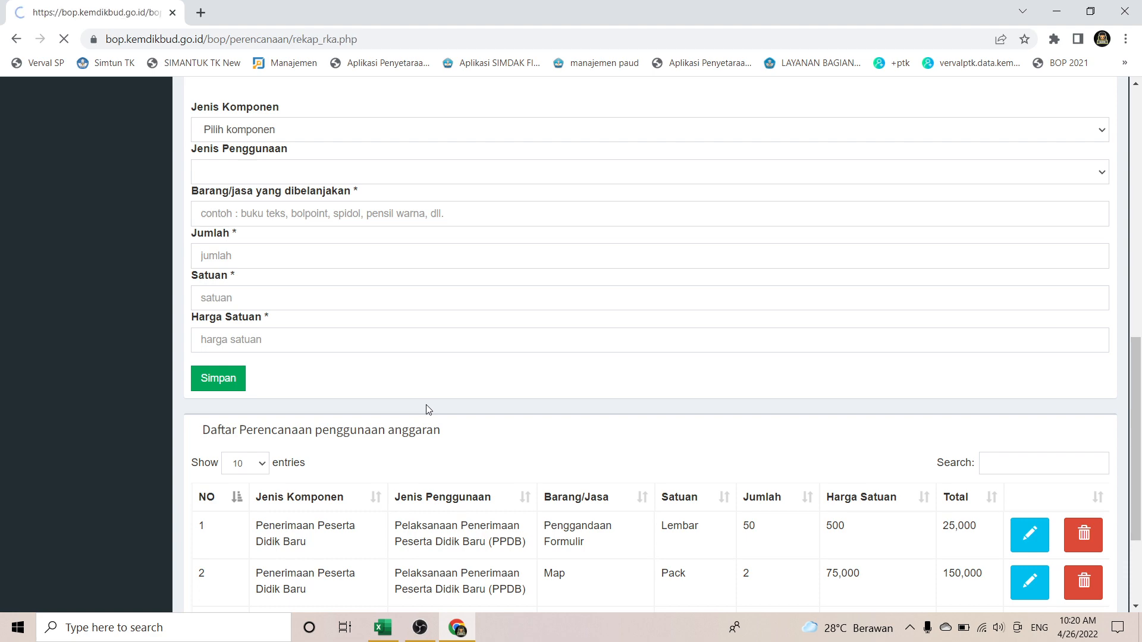
scroll(426, 409, "down", 7)
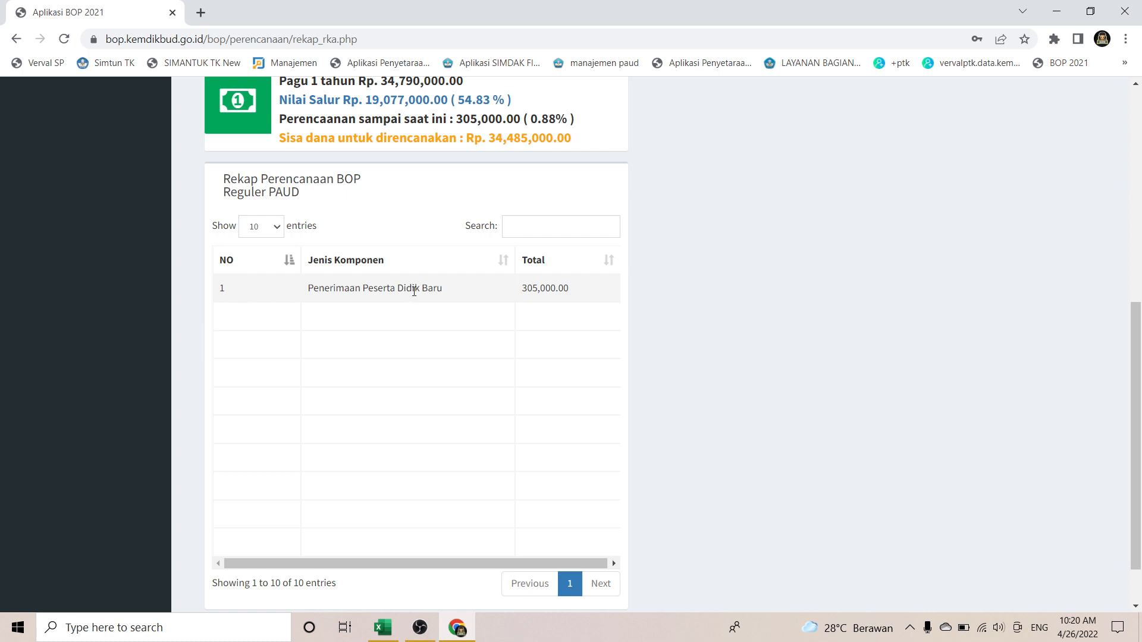
scroll(551, 289, "up", 1)
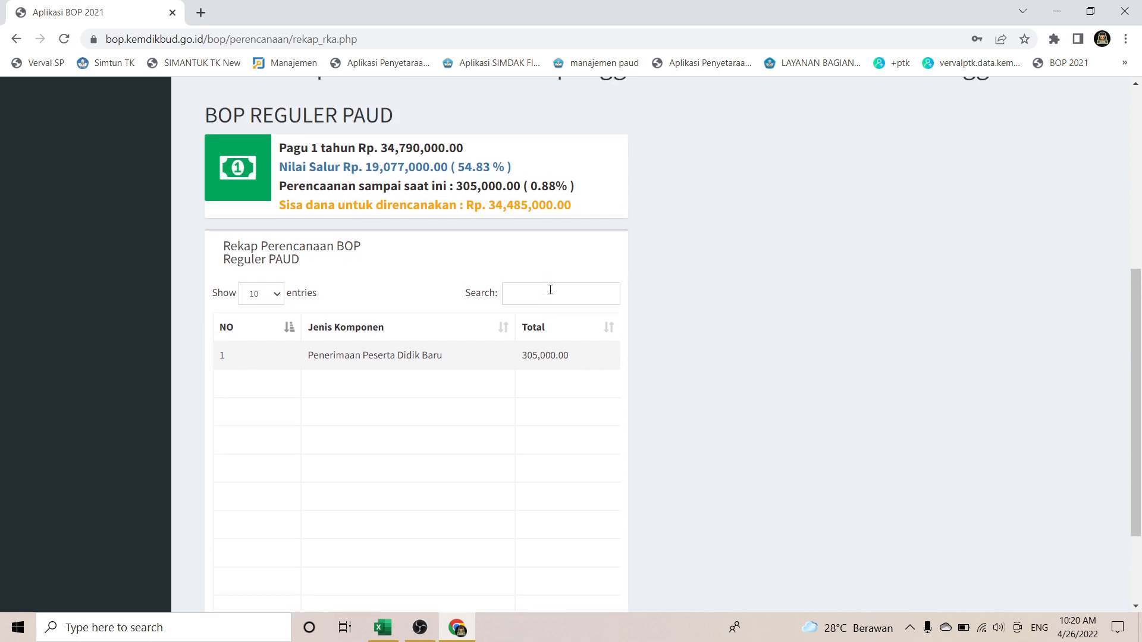
scroll(489, 297, "up", 5)
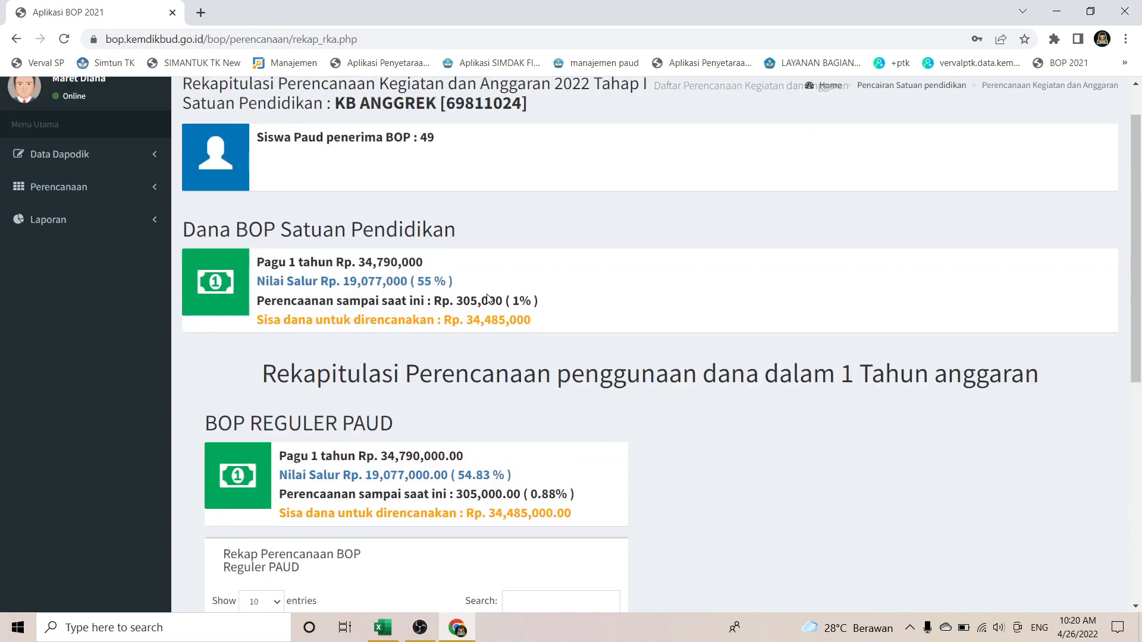
scroll(487, 297, "down", 2)
scroll(486, 298, "up", 3)
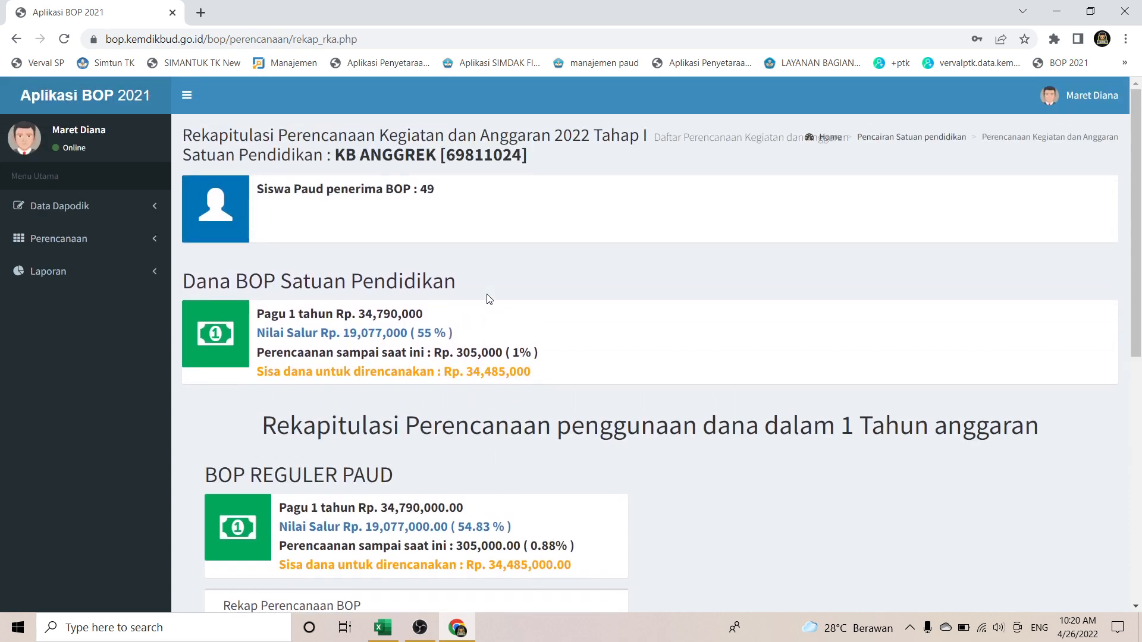
Step: Open the Laporan section and review the Penggandaan Formulir, Map and Ballpoint rows in Daftar Rincian
left_click(92, 273)
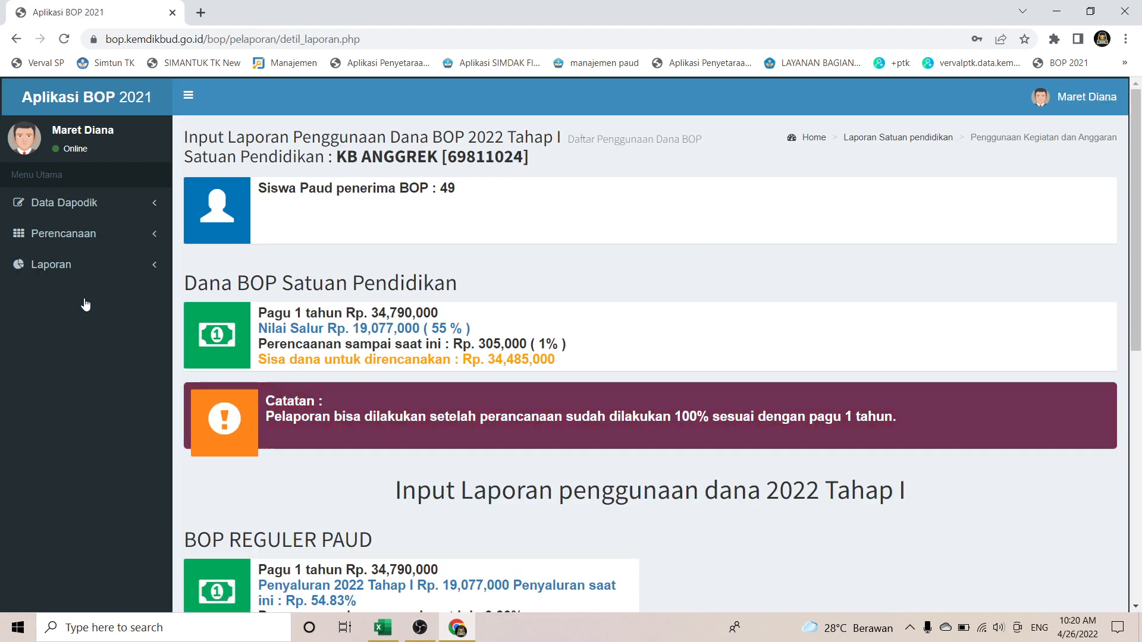
scroll(85, 304, "down", 4)
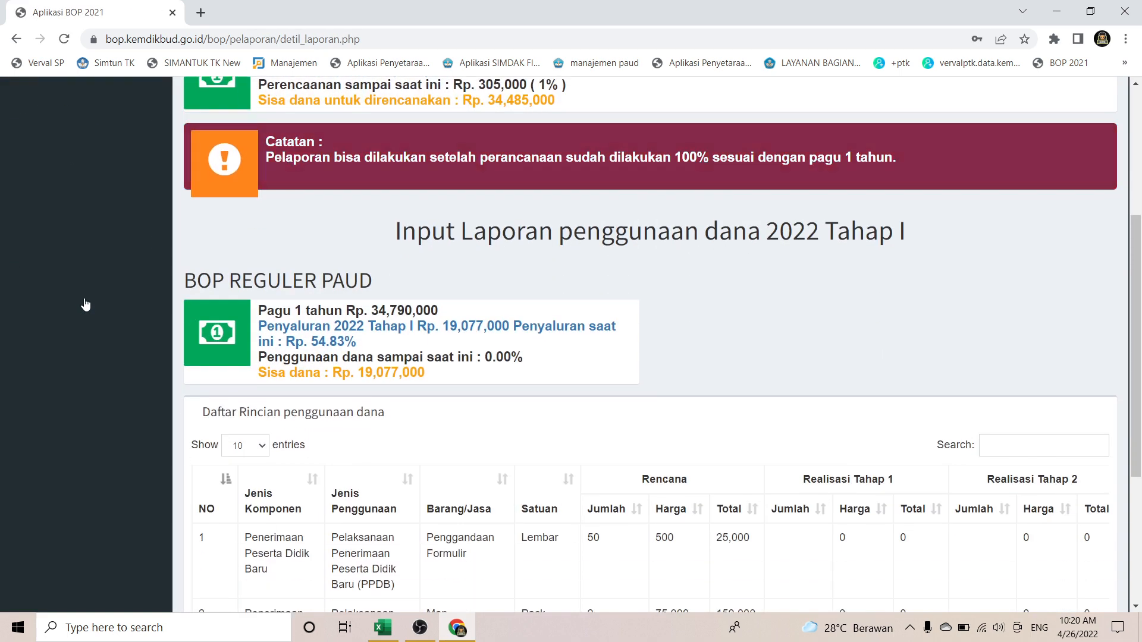
scroll(86, 304, "down", 4)
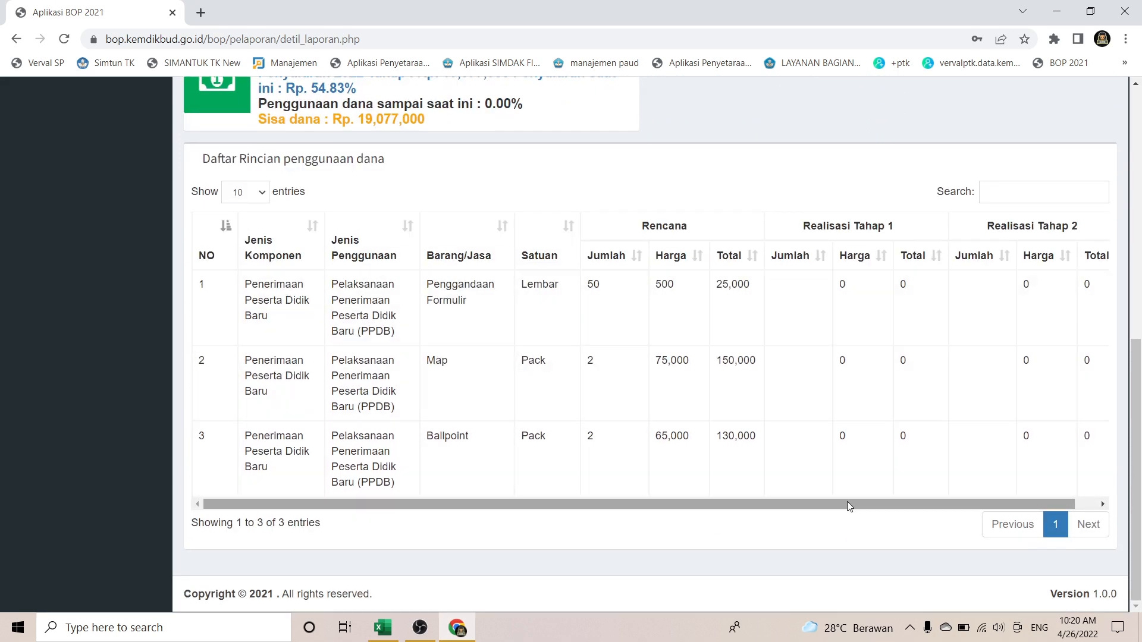
left_click_drag(847, 504, 971, 470)
scroll(973, 475, "up", 4)
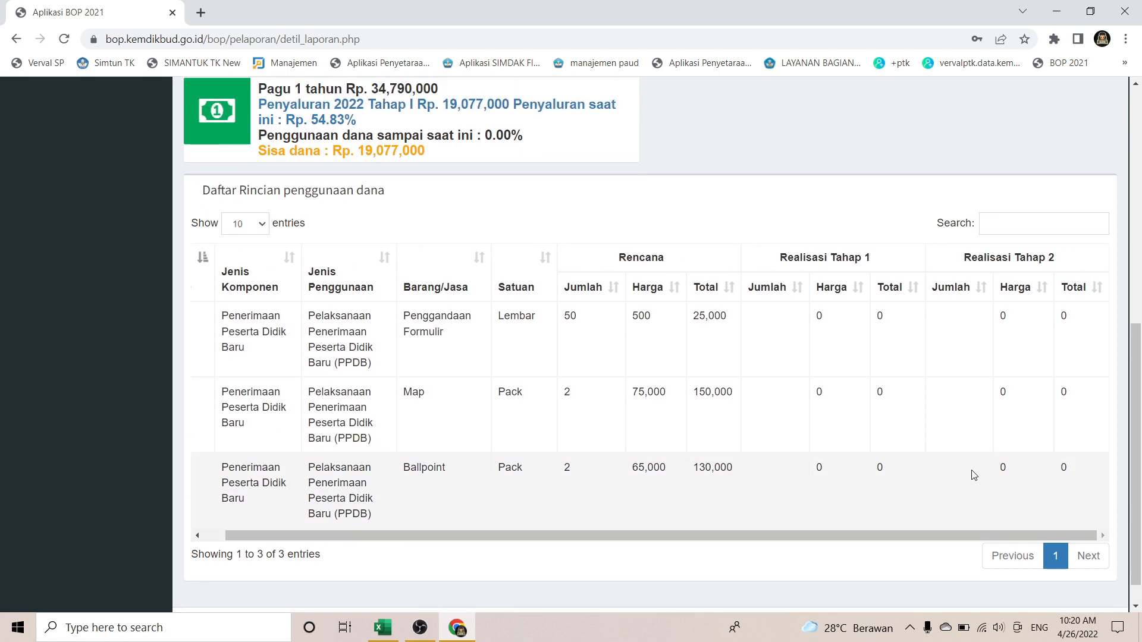
scroll(973, 474, "up", 2)
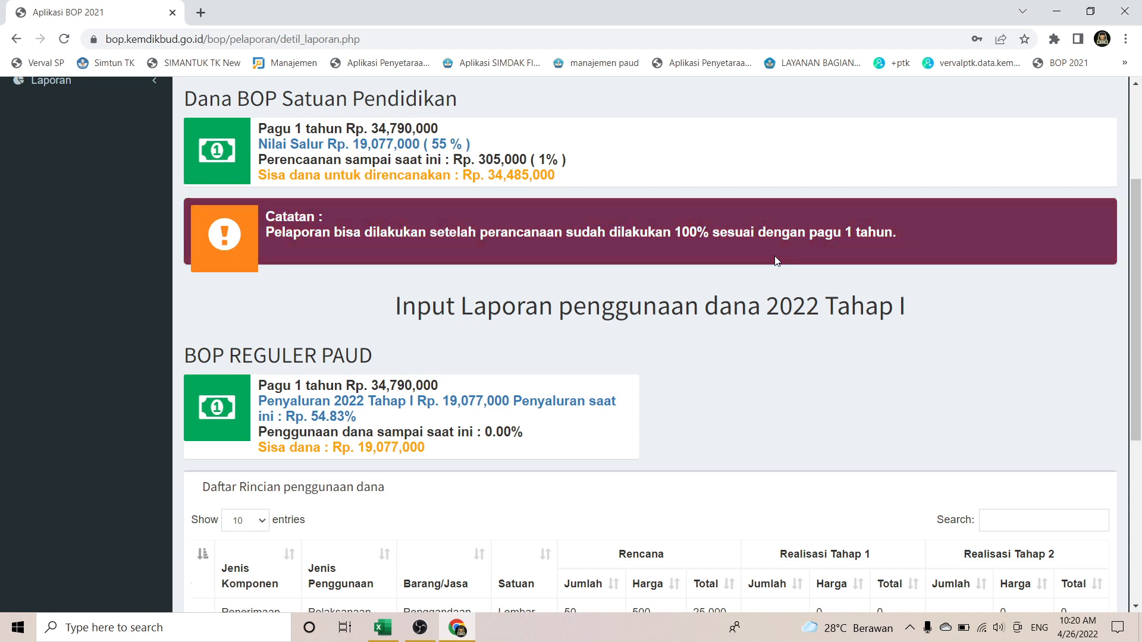
scroll(510, 229, "up", 3)
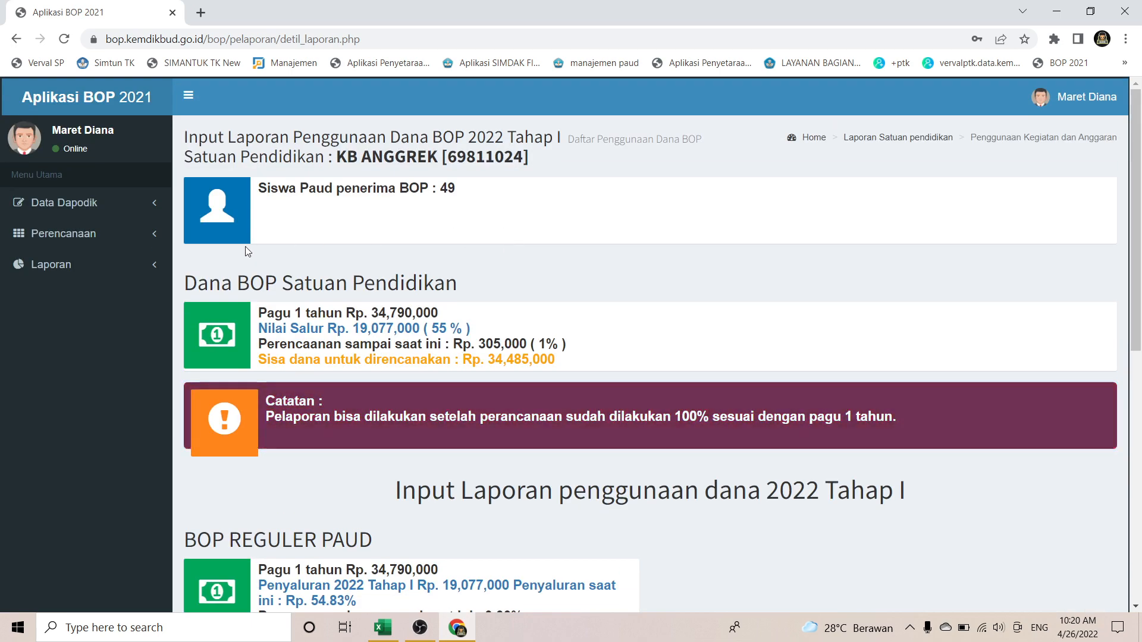
Step: Return to the Input Perencanaan page under Perencanaan
left_click(92, 242)
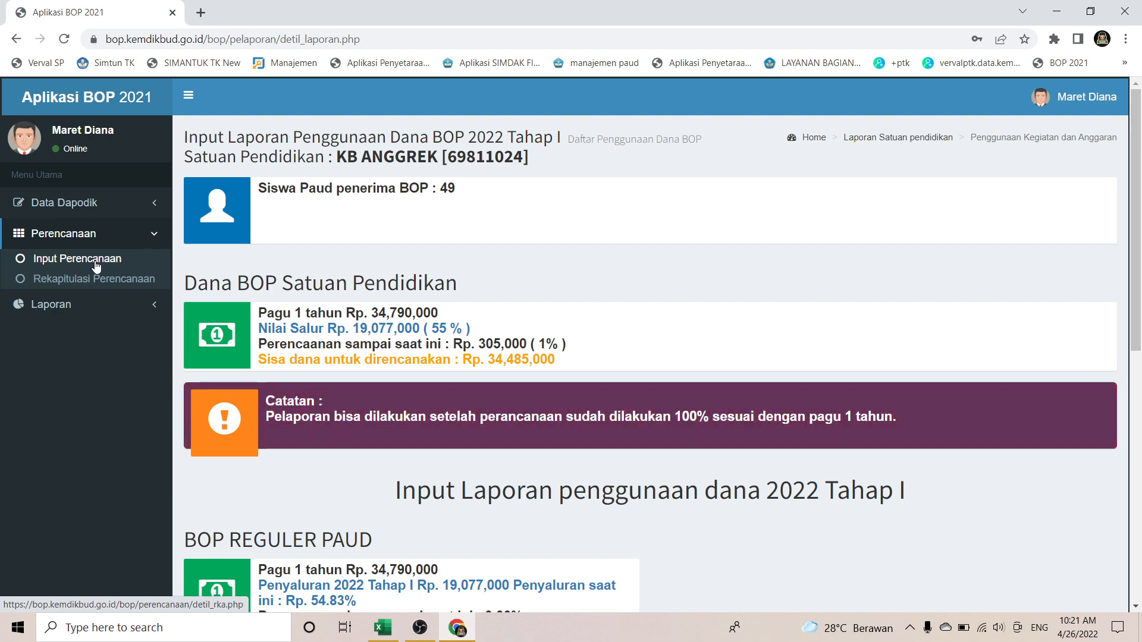
left_click(97, 266)
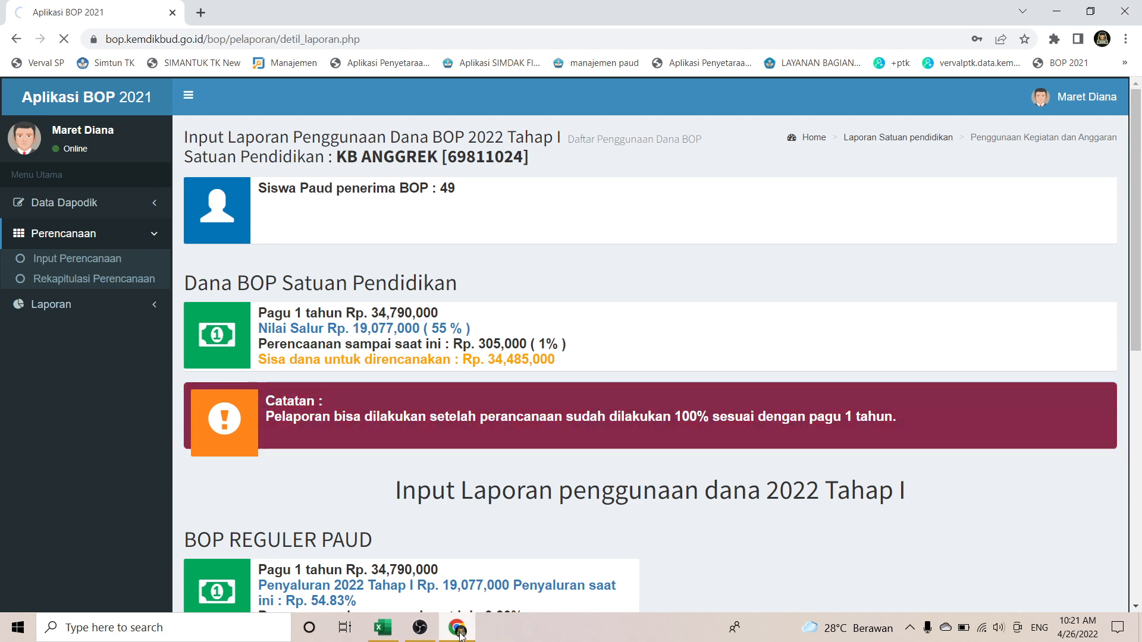
mouse_move(463, 636)
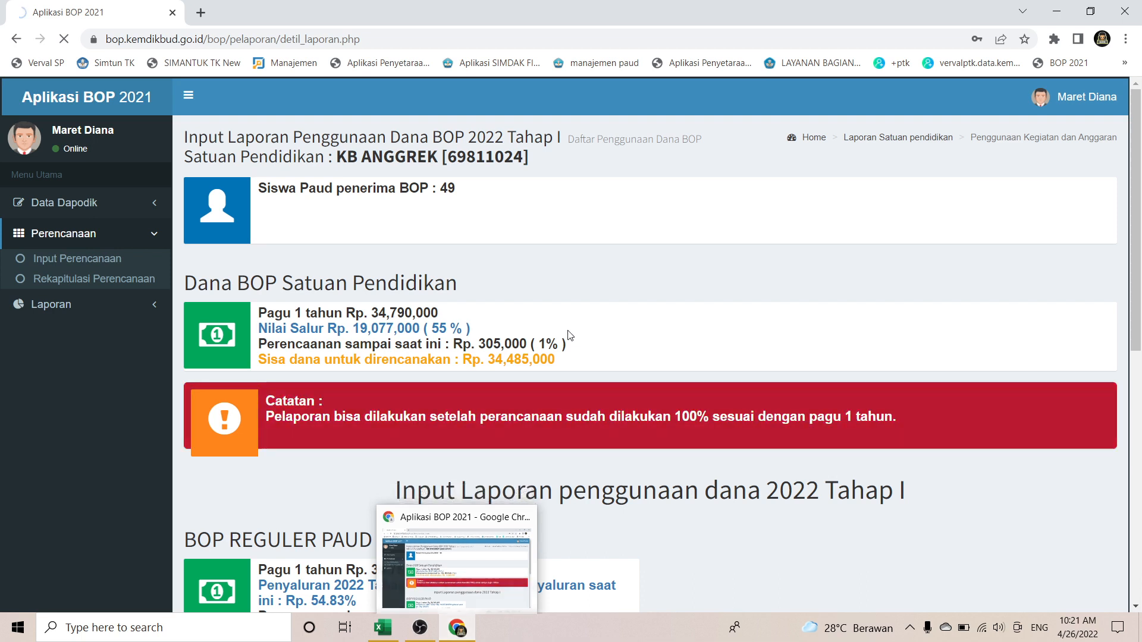
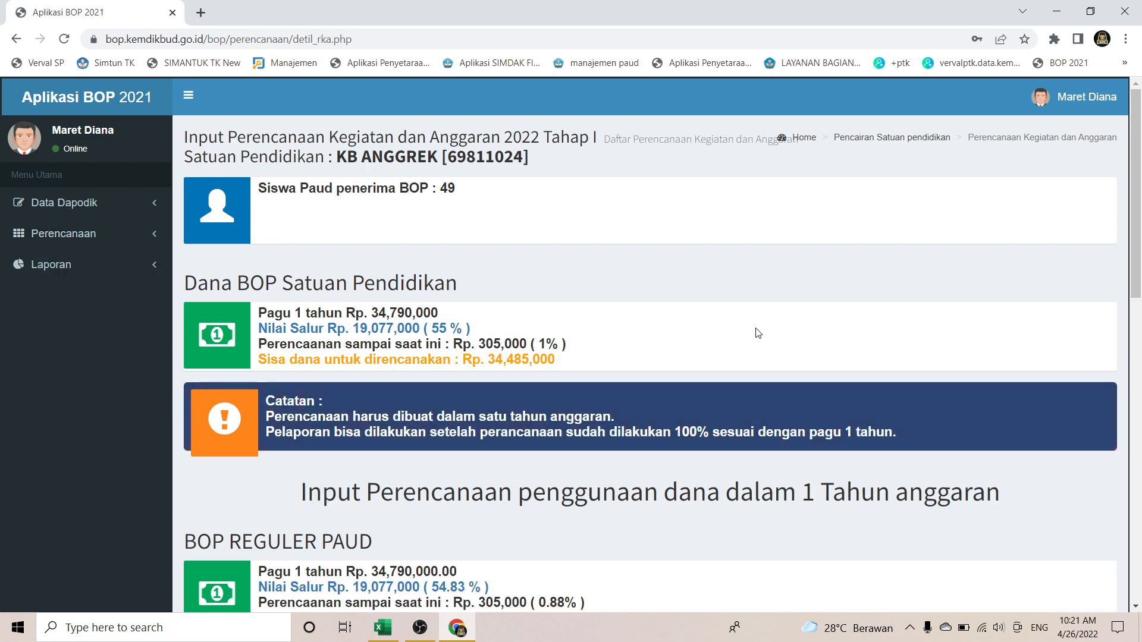
Step: Leave the empty planning form and bring the Excel workbook to the front
scroll(757, 332, "down", 13)
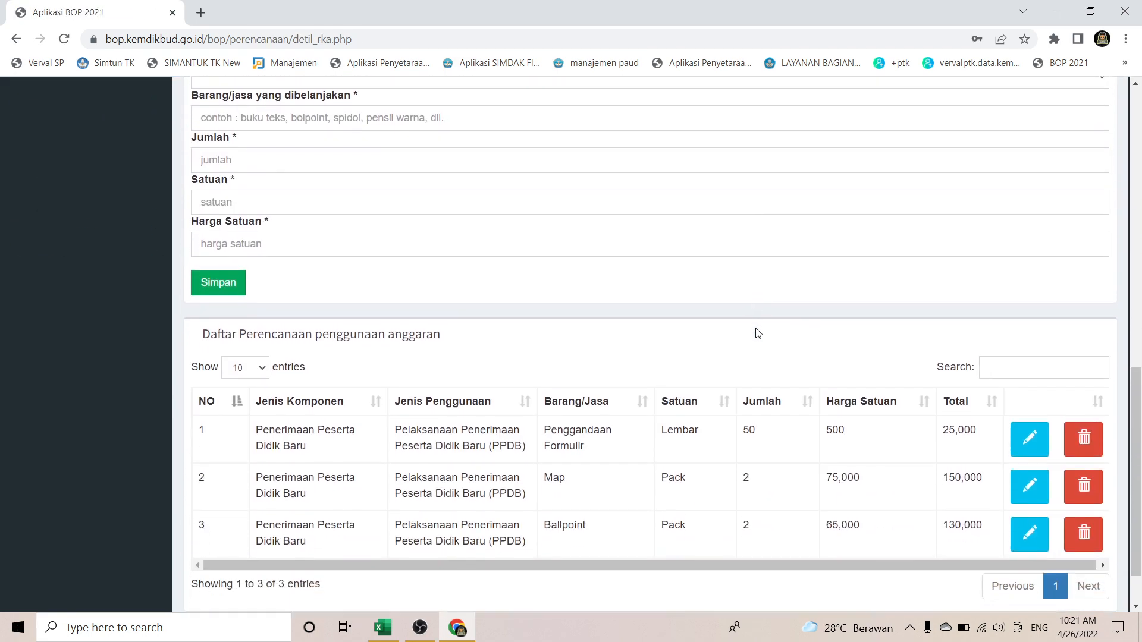
scroll(757, 333, "up", 8)
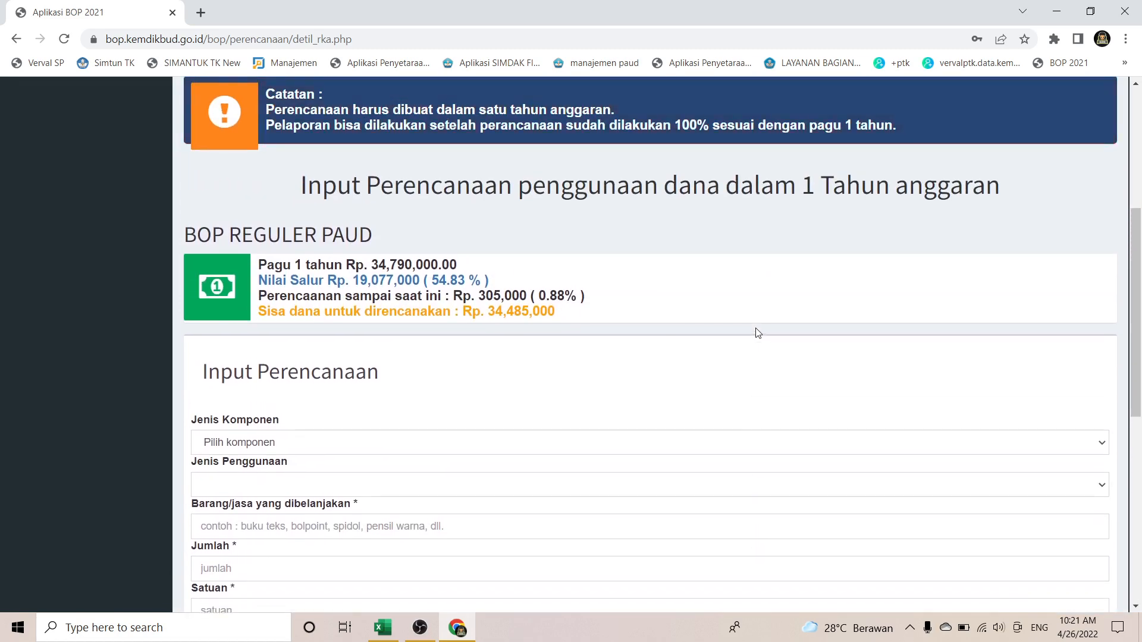
scroll(757, 333, "down", 2)
scroll(757, 333, "down", 2)
scroll(757, 333, "up", 2)
scroll(757, 333, "down", 1)
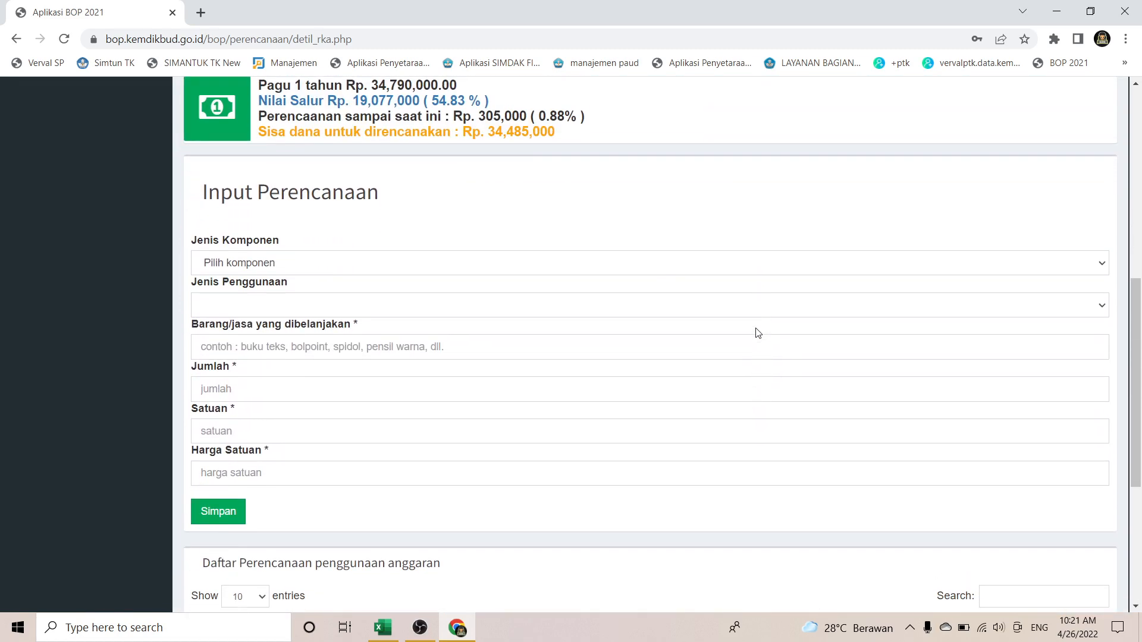
scroll(757, 333, "down", 1)
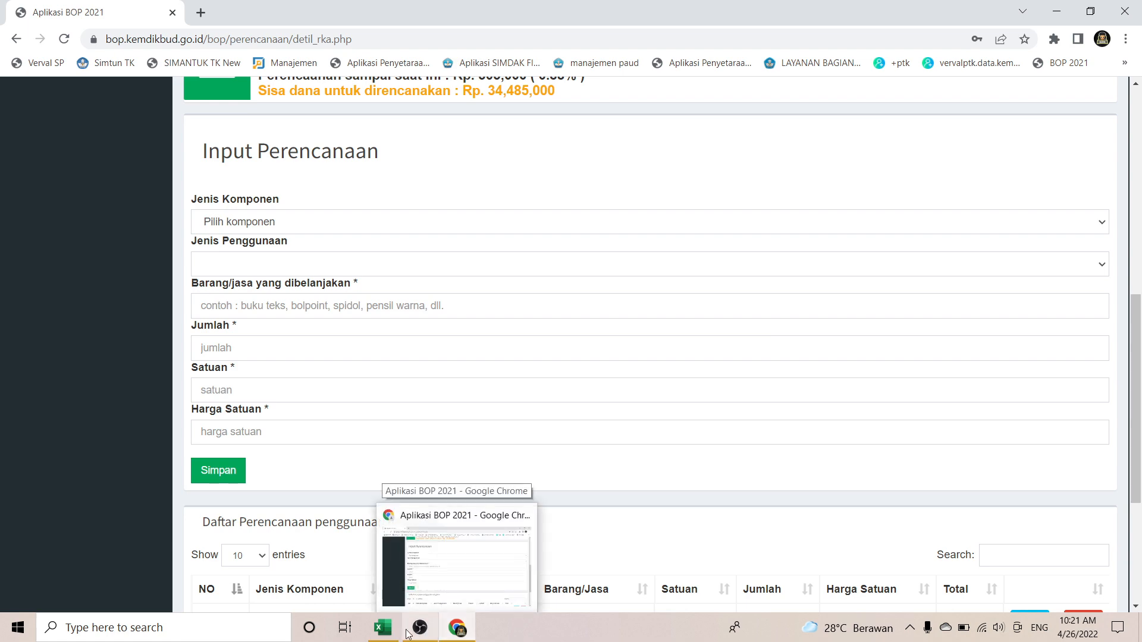
mouse_move(393, 638)
left_click(390, 588)
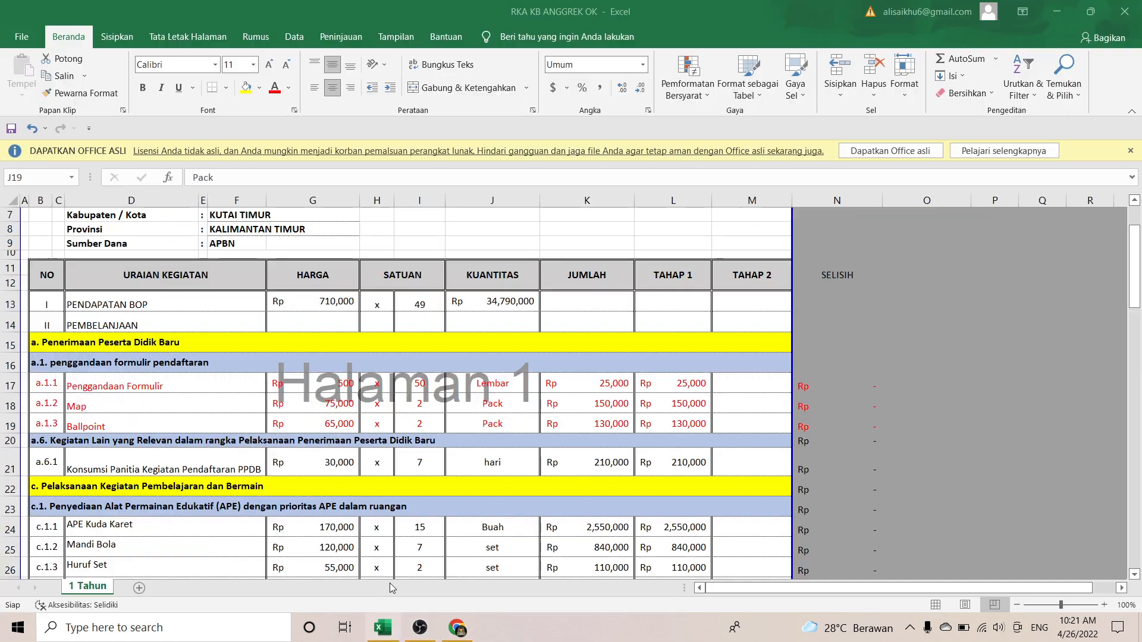
scroll(432, 464, "down", 2)
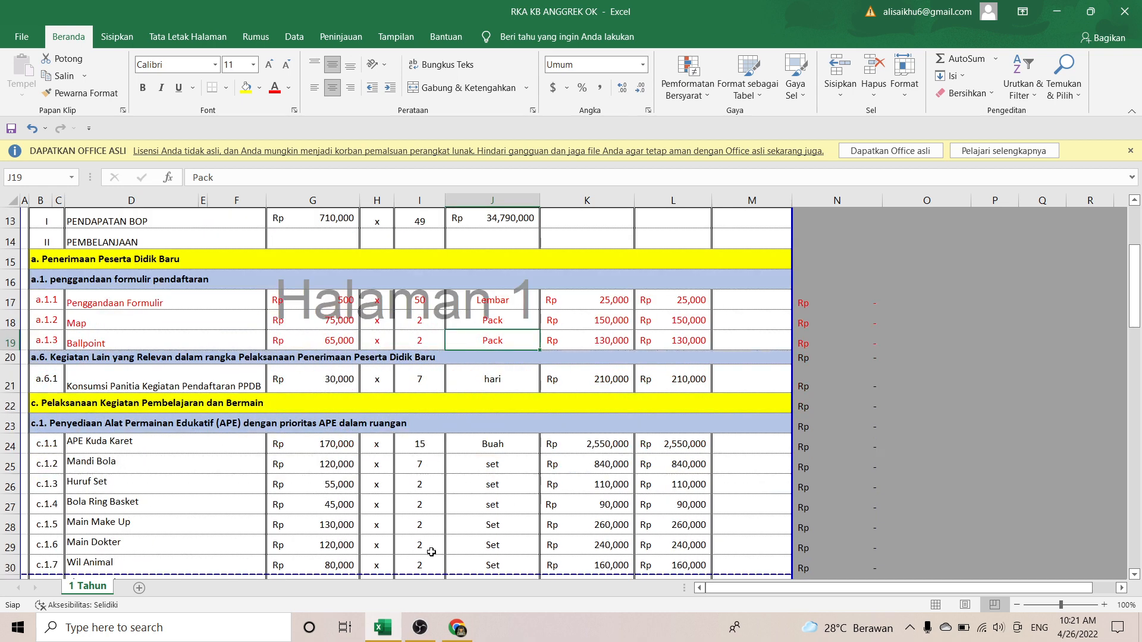
Step: Open the example workbook 'Contoh RKA BOP Tahun 2022 ok' from Recent files
key("super+e")
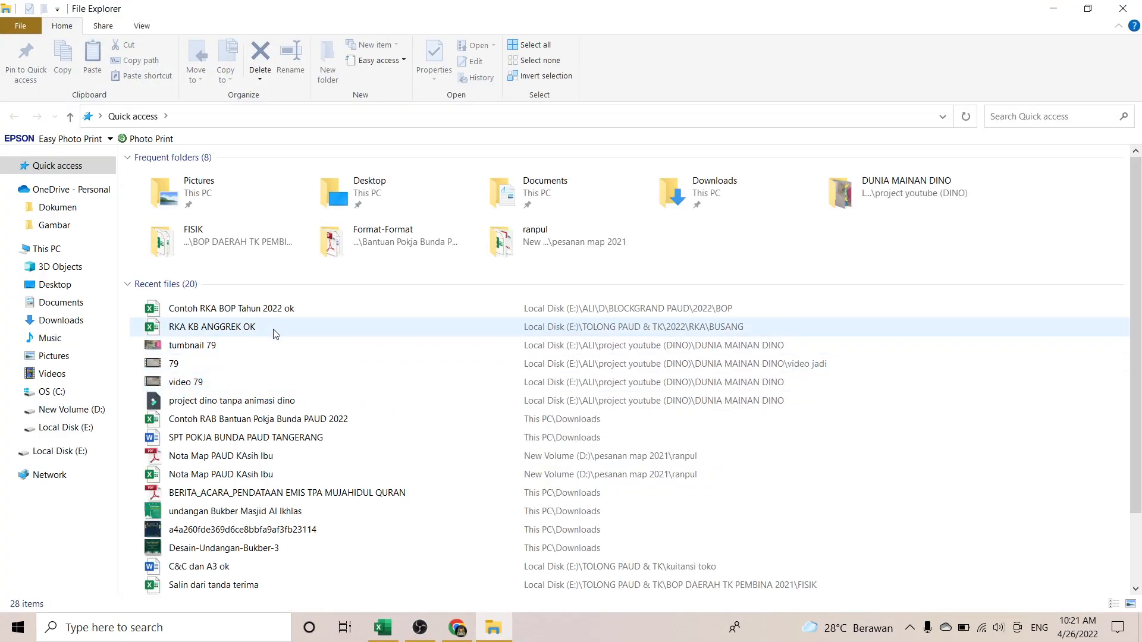
left_click(269, 309)
key("alt+Tab")
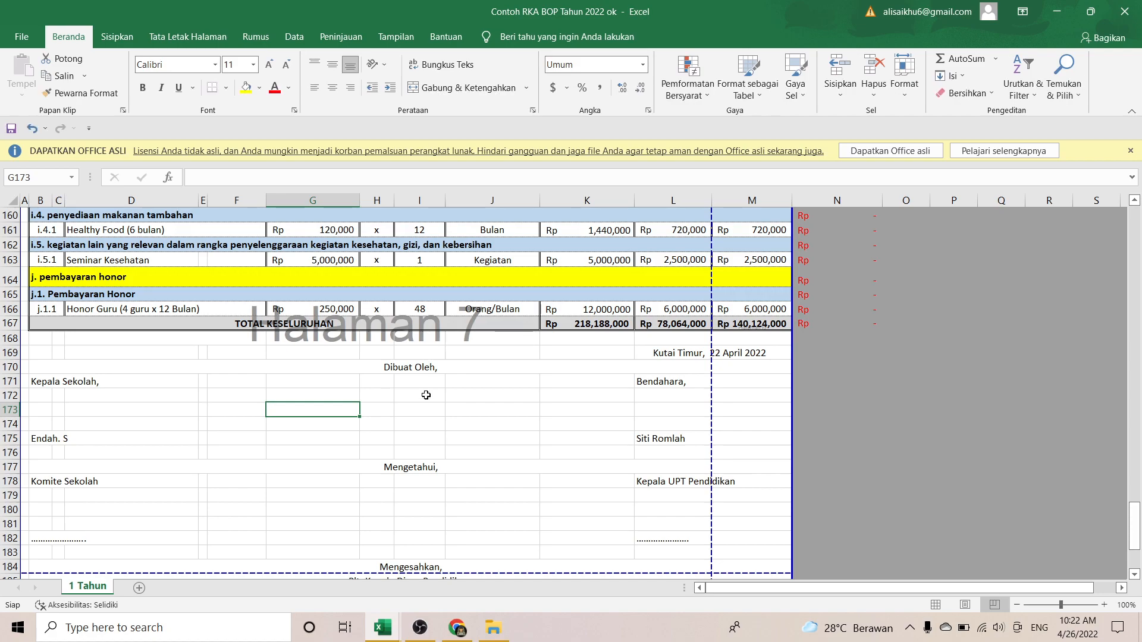
Step: Inspect the a.2 Pembuatan Website row (Rp 3,000,000) and the a.3 publication heading
scroll(534, 420, "up", 10)
scroll(534, 420, "up", 20)
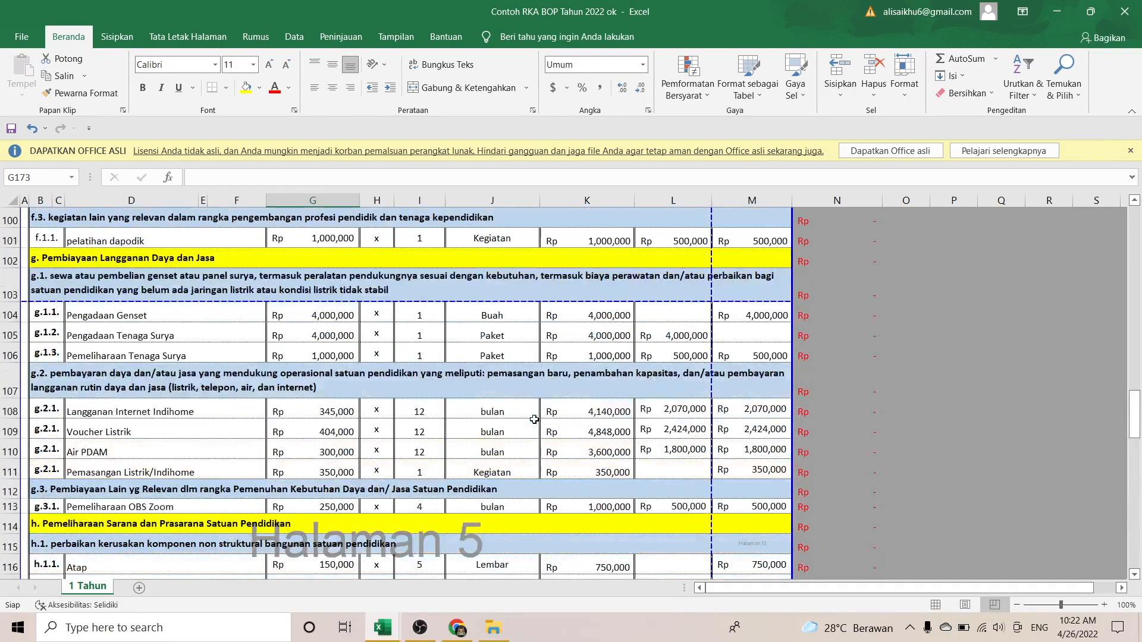
scroll(534, 420, "up", 12)
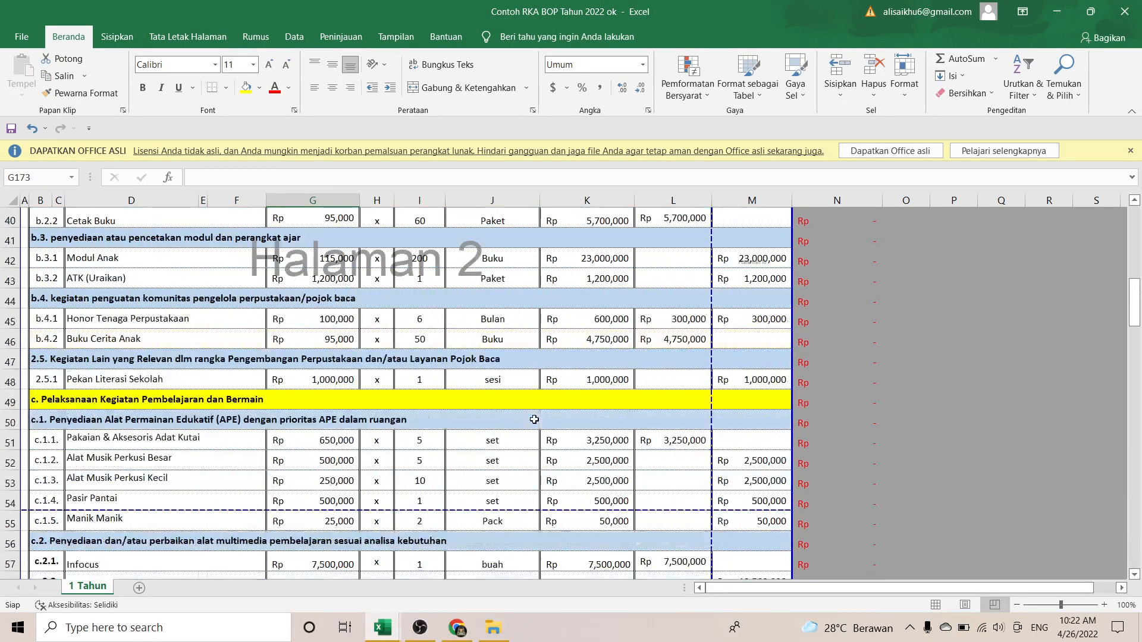
scroll(534, 420, "up", 6)
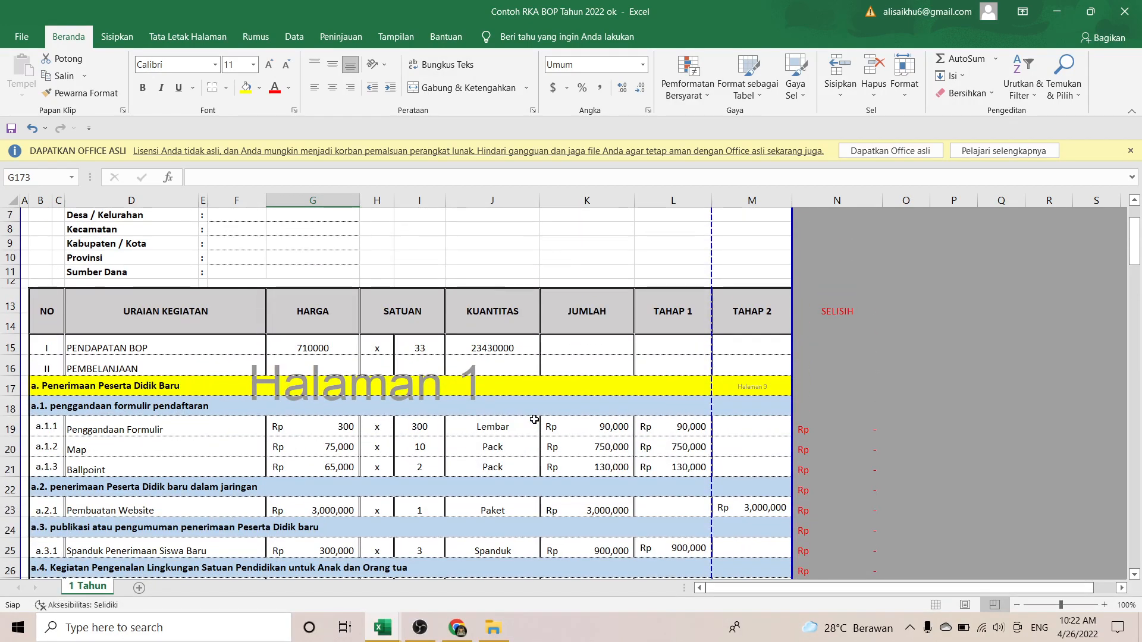
scroll(534, 420, "down", 2)
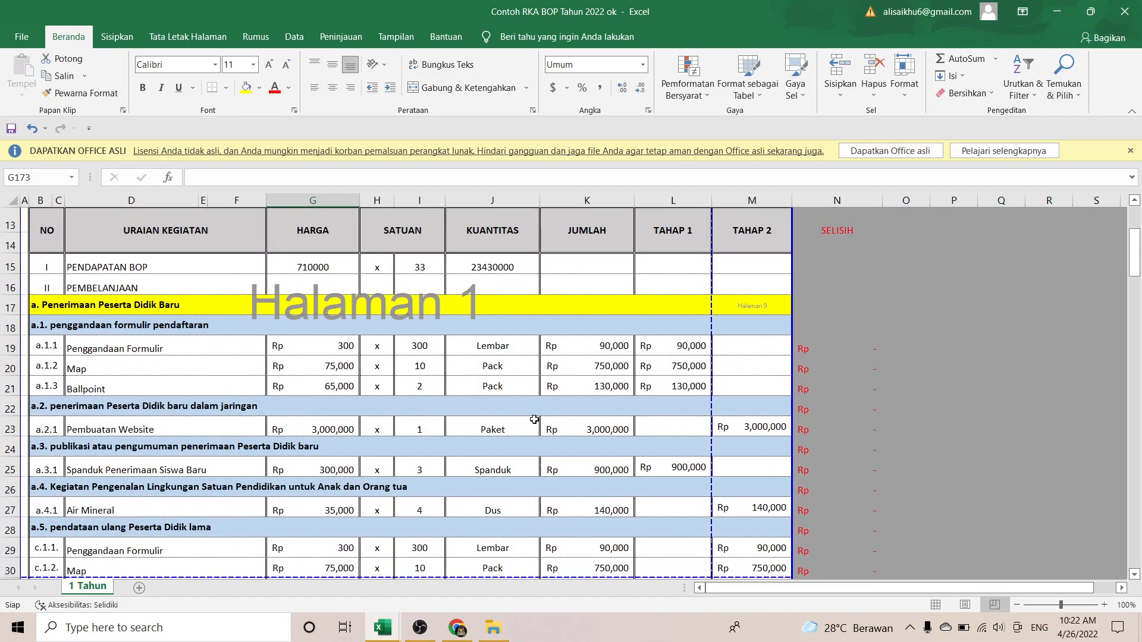
left_click(100, 406)
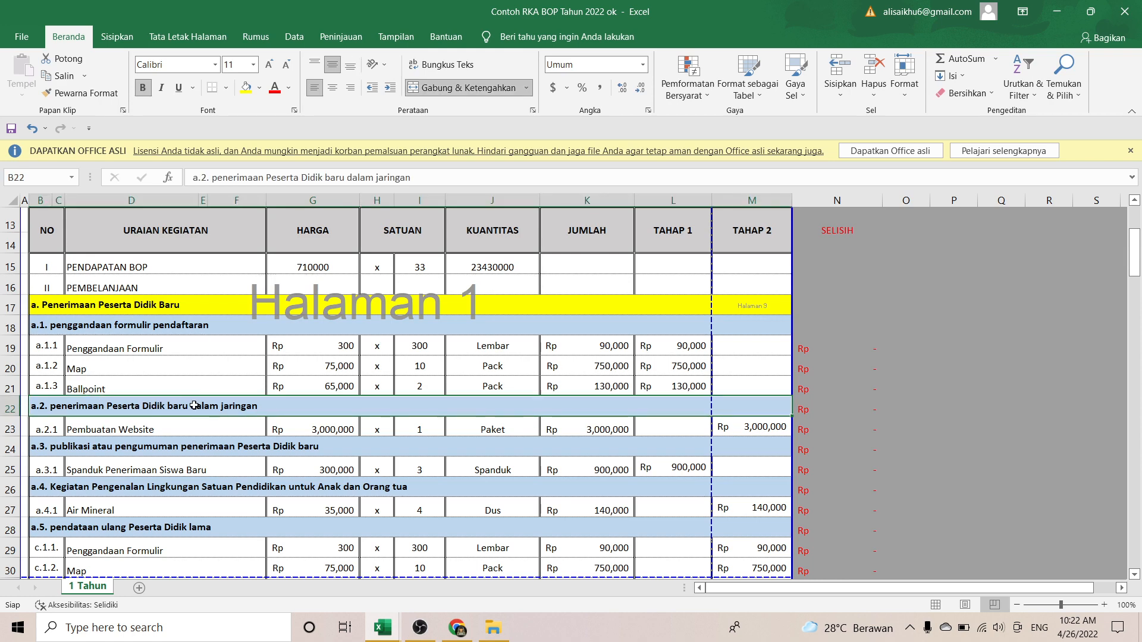
left_click(8, 428)
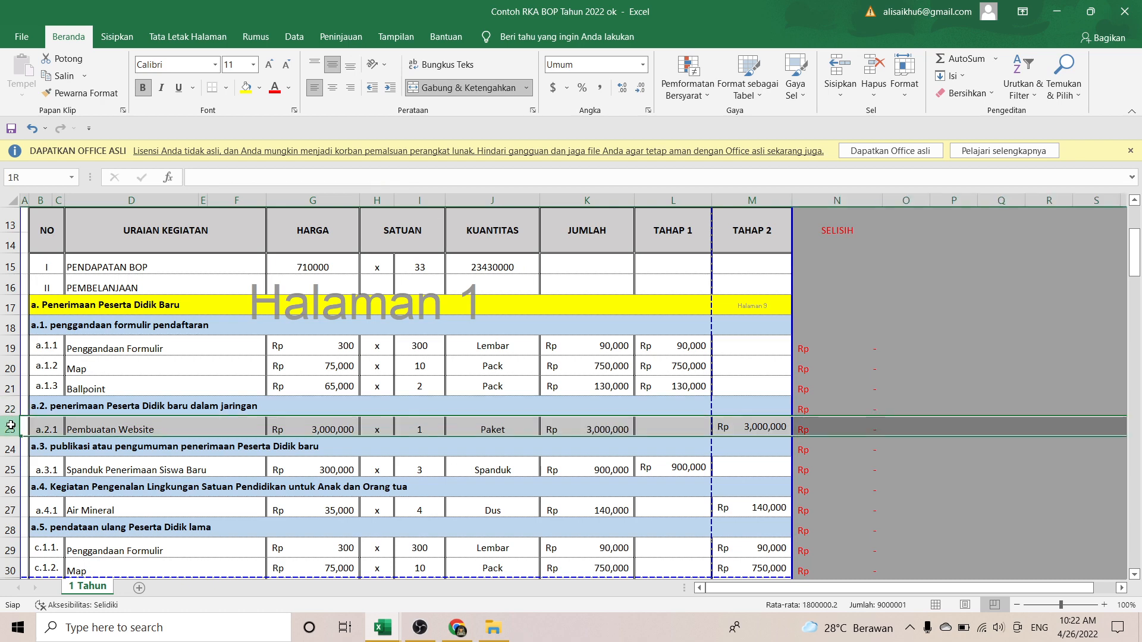
scroll(8, 427, "down", 1)
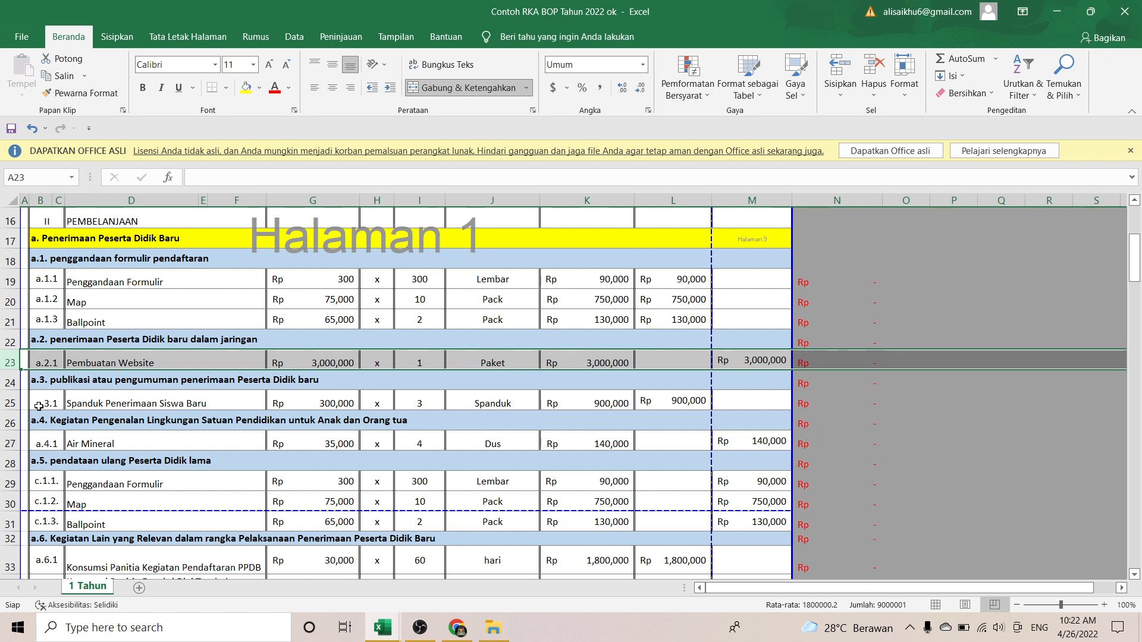
left_click(56, 384)
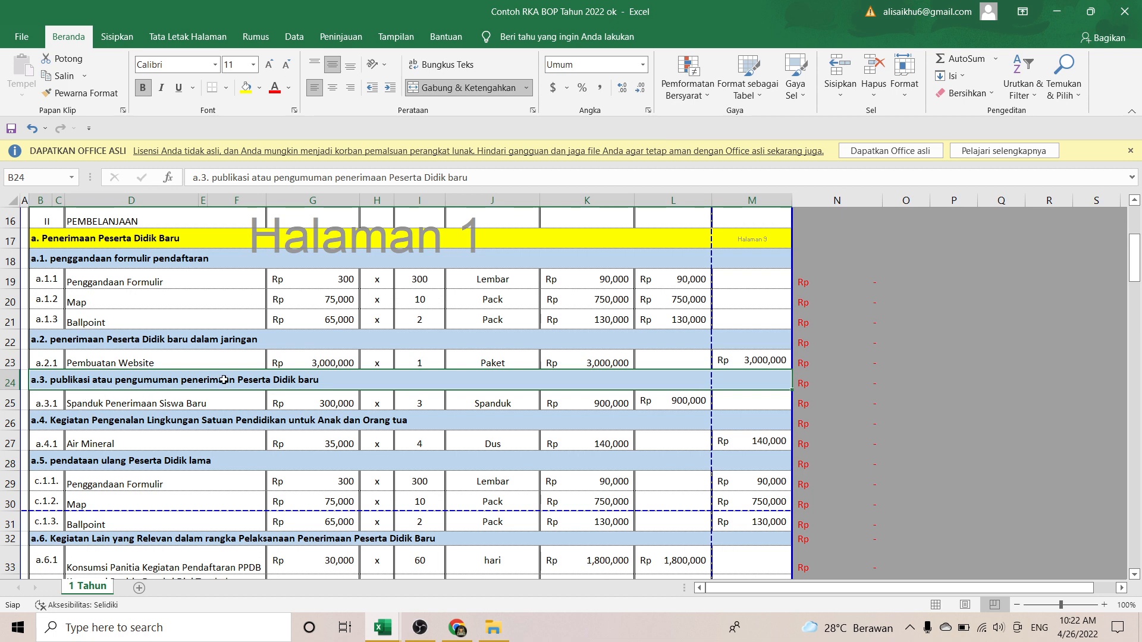
left_click(139, 398)
scroll(133, 402, "down", 1)
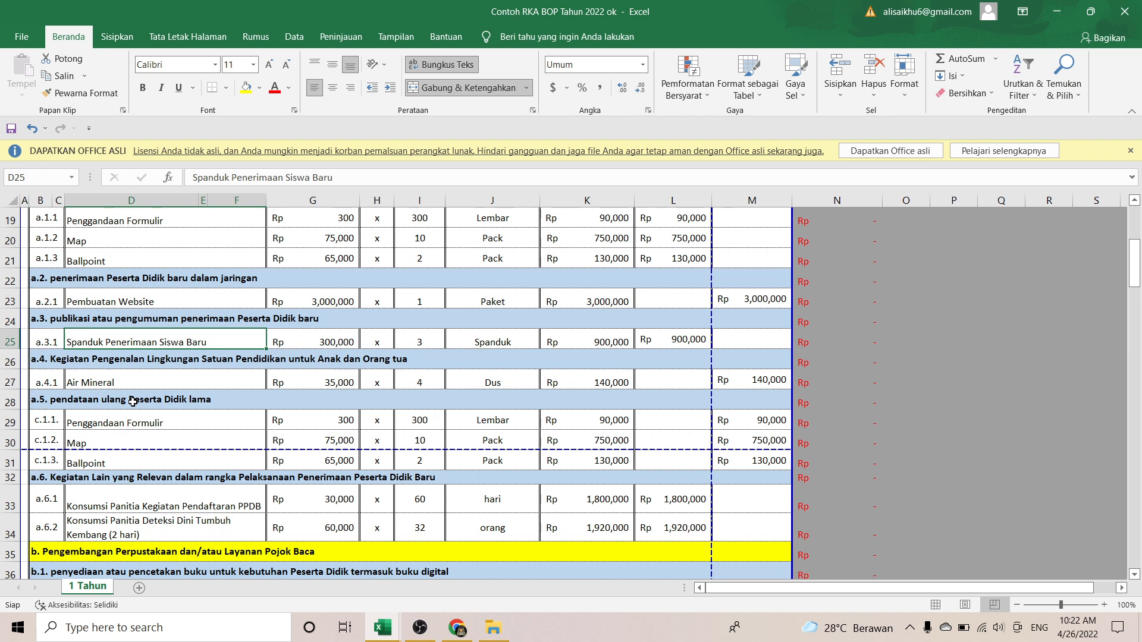
left_click(89, 364)
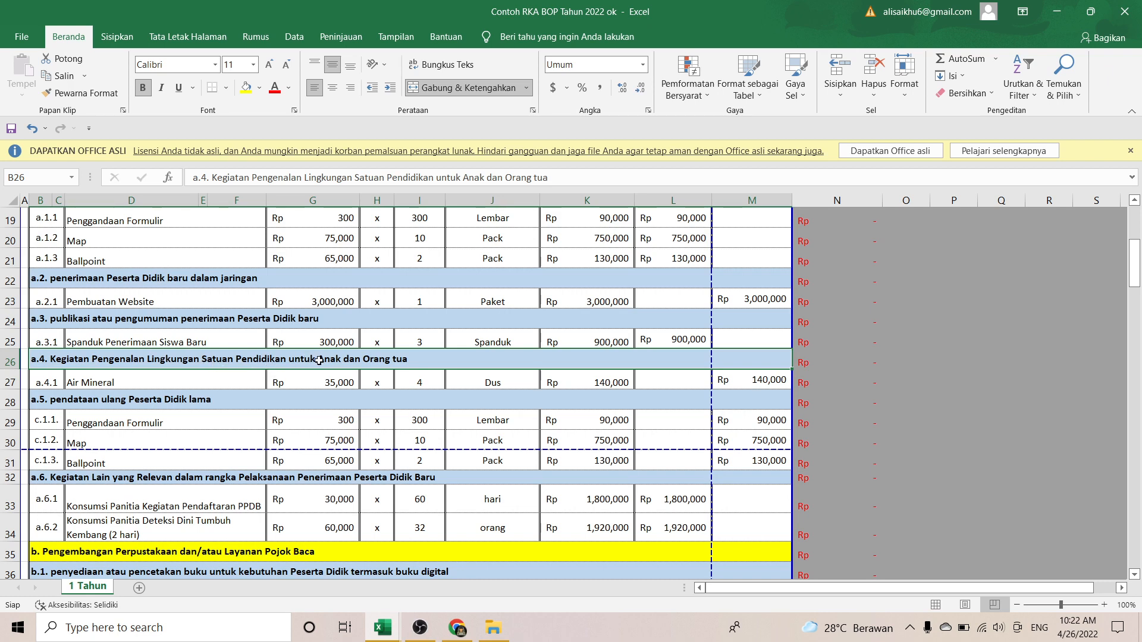
left_click(199, 380)
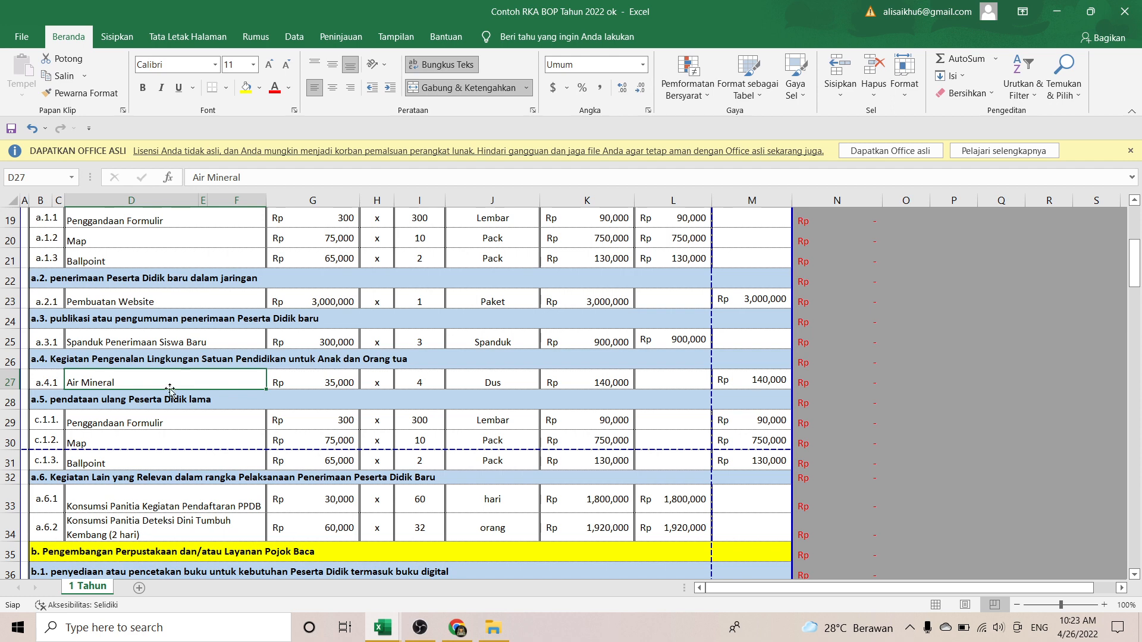
left_click(79, 398)
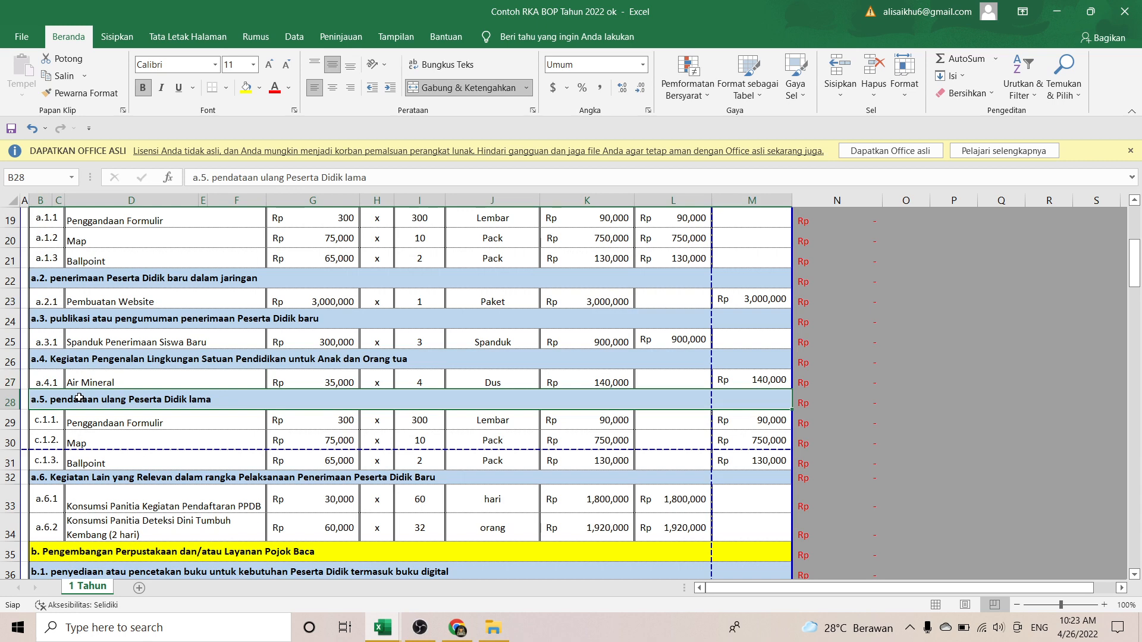
scroll(79, 398, "down", 2)
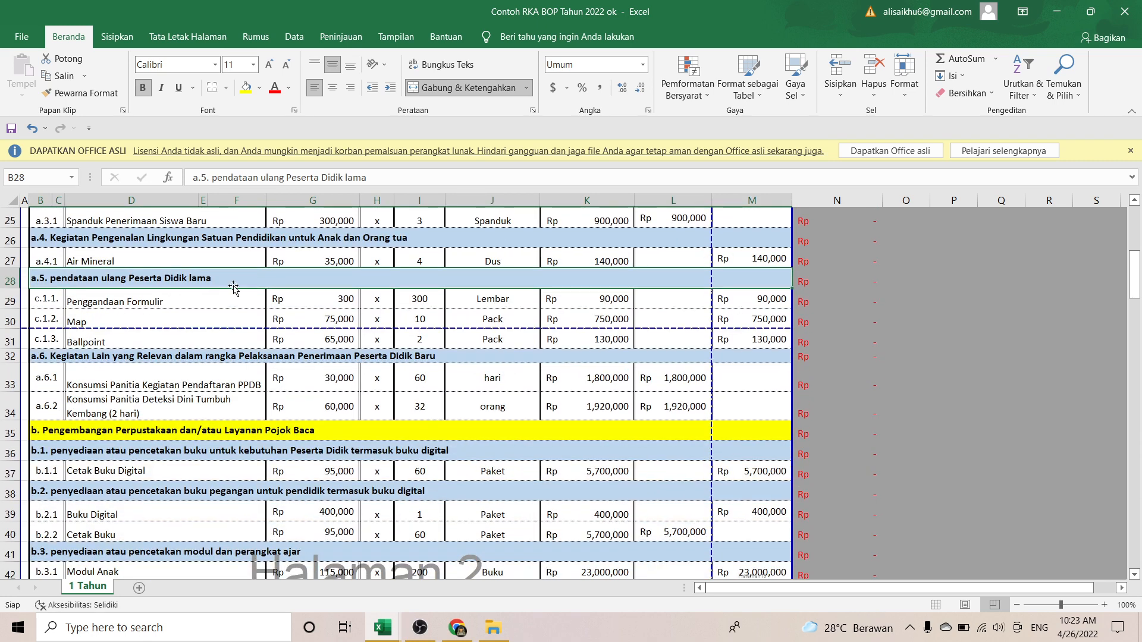
left_click(100, 299)
left_click(142, 321)
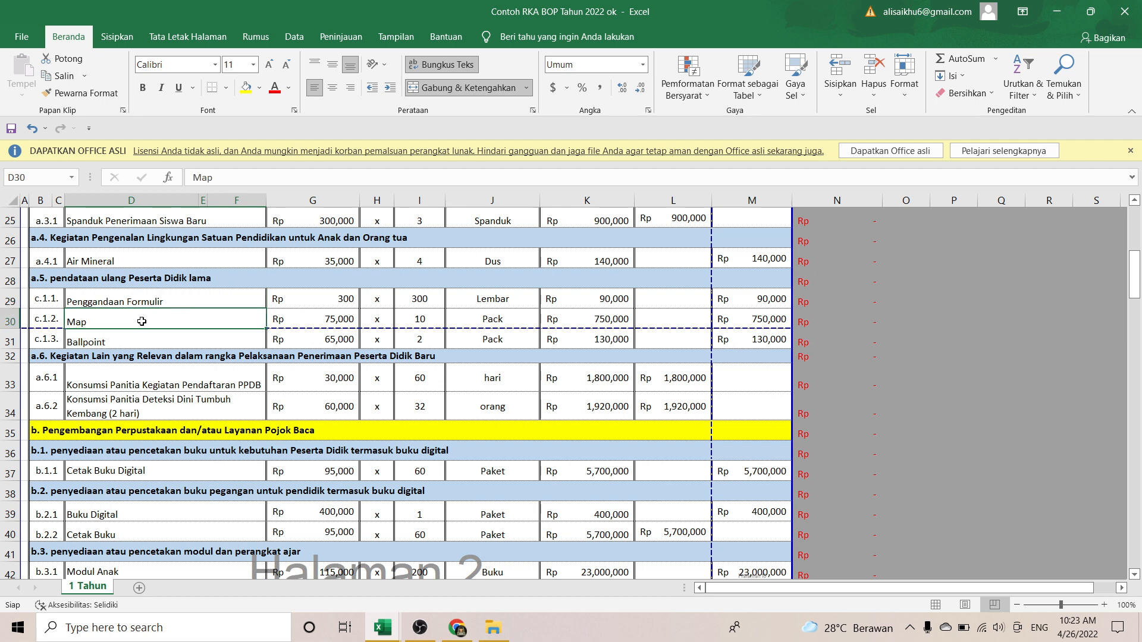
key("Down")
key("Down")
key("Down")
key("Up")
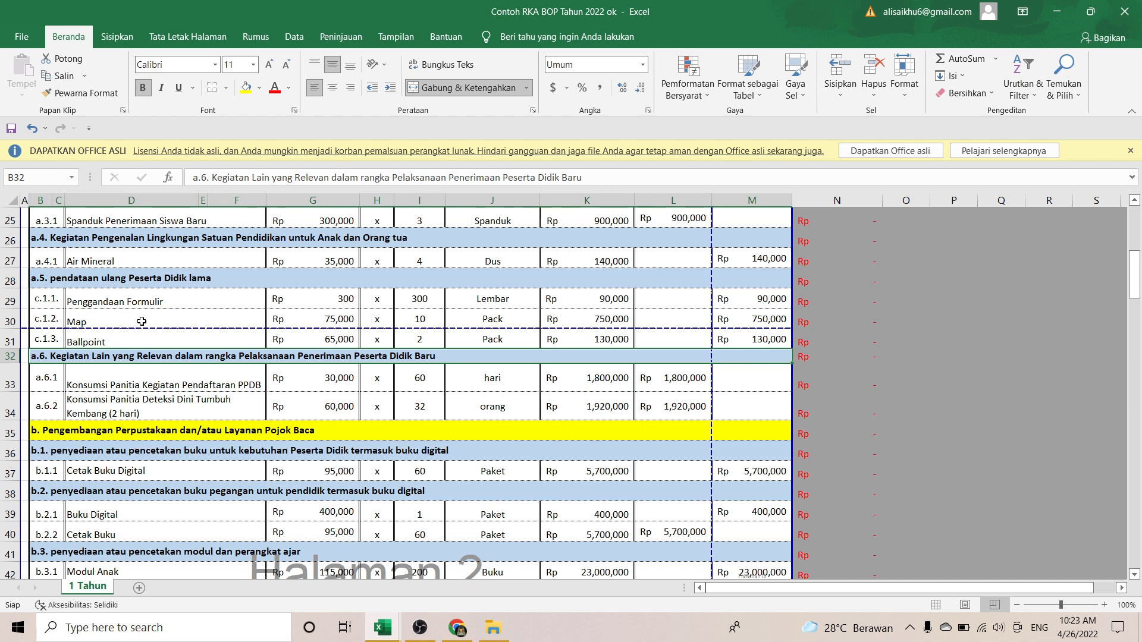
key("Down")
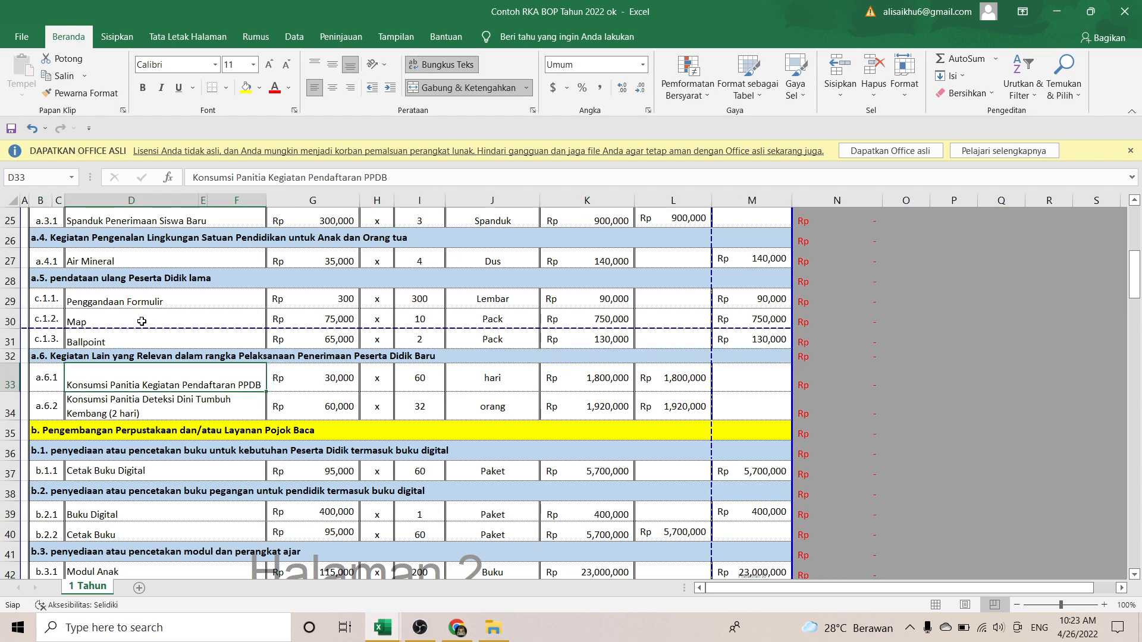
key("Right")
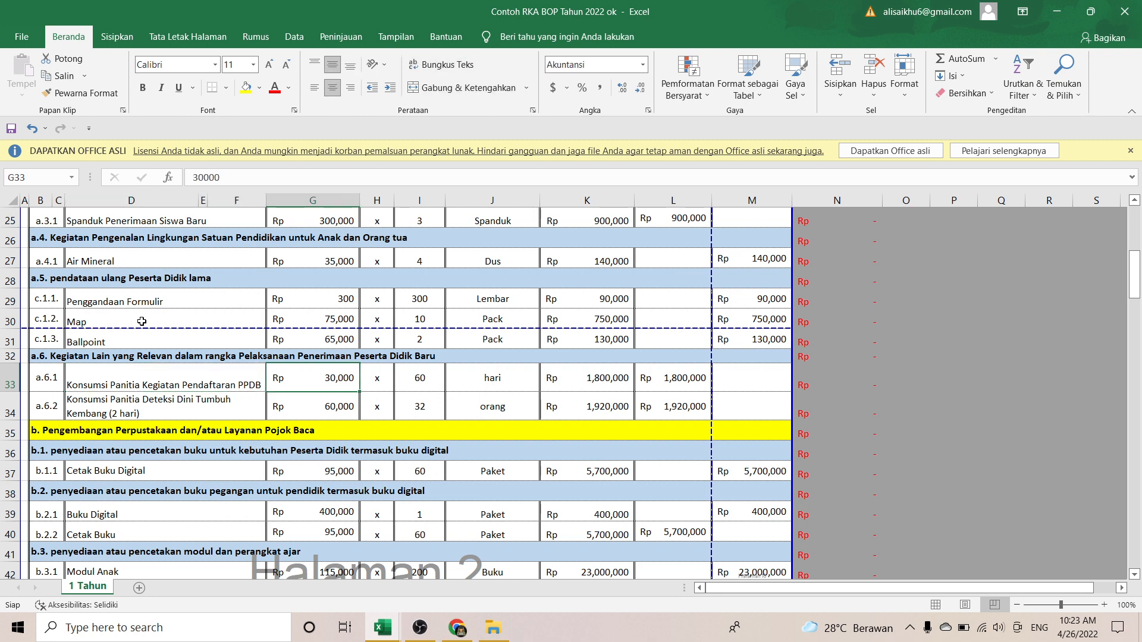
key("Right")
key("Right")
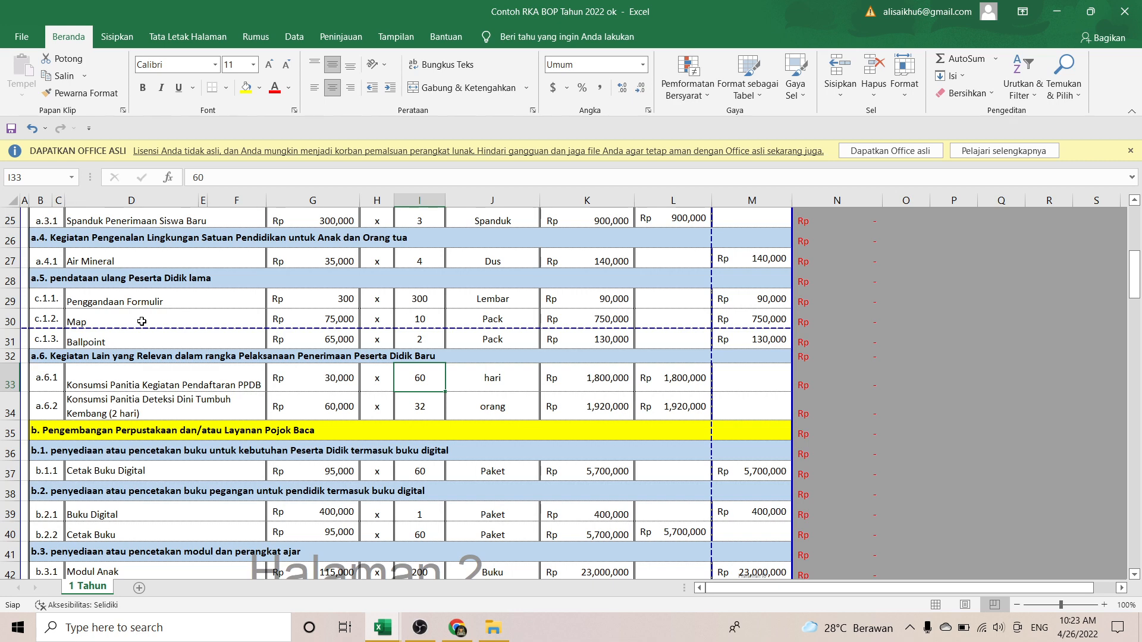
key("Right")
key("Left")
key("Right")
key("Right")
key("Left")
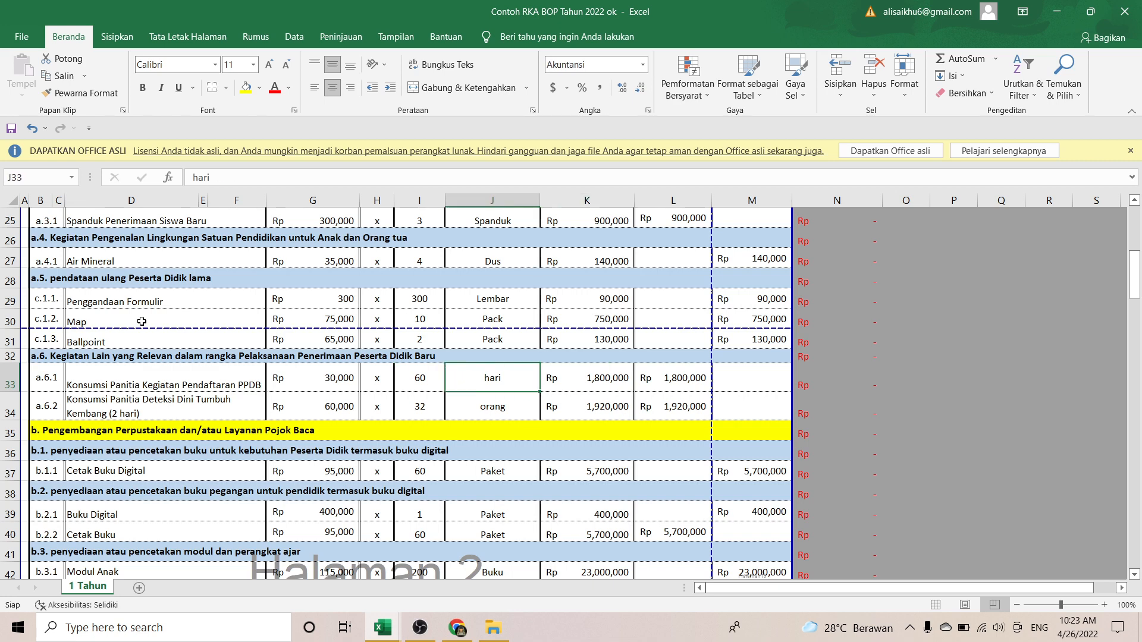
key("Left")
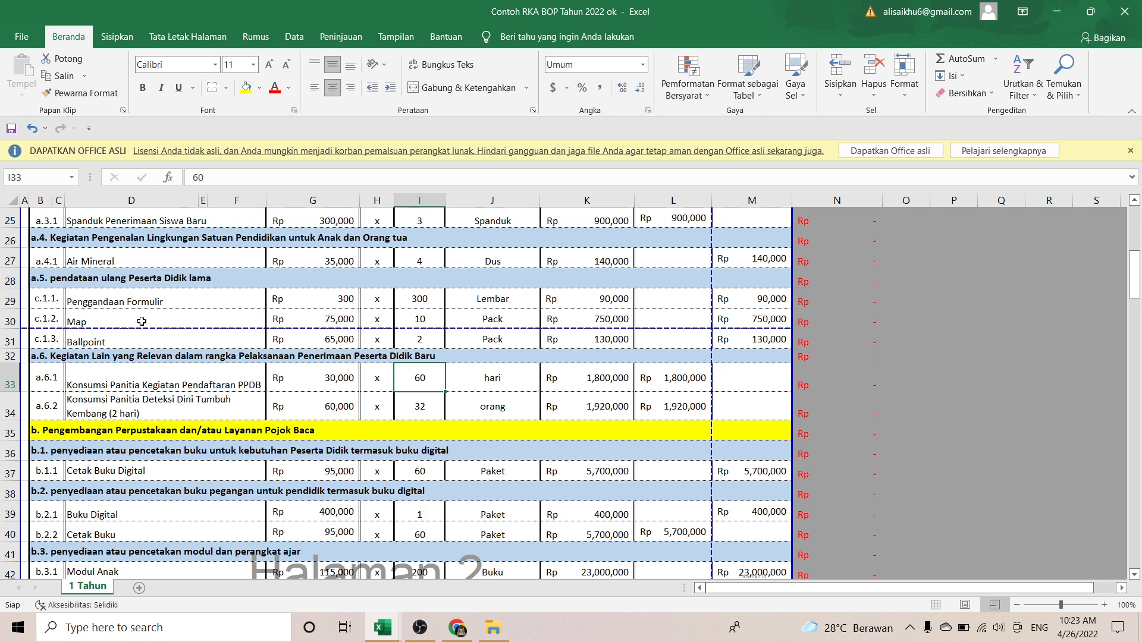
key("Left")
key("Left")
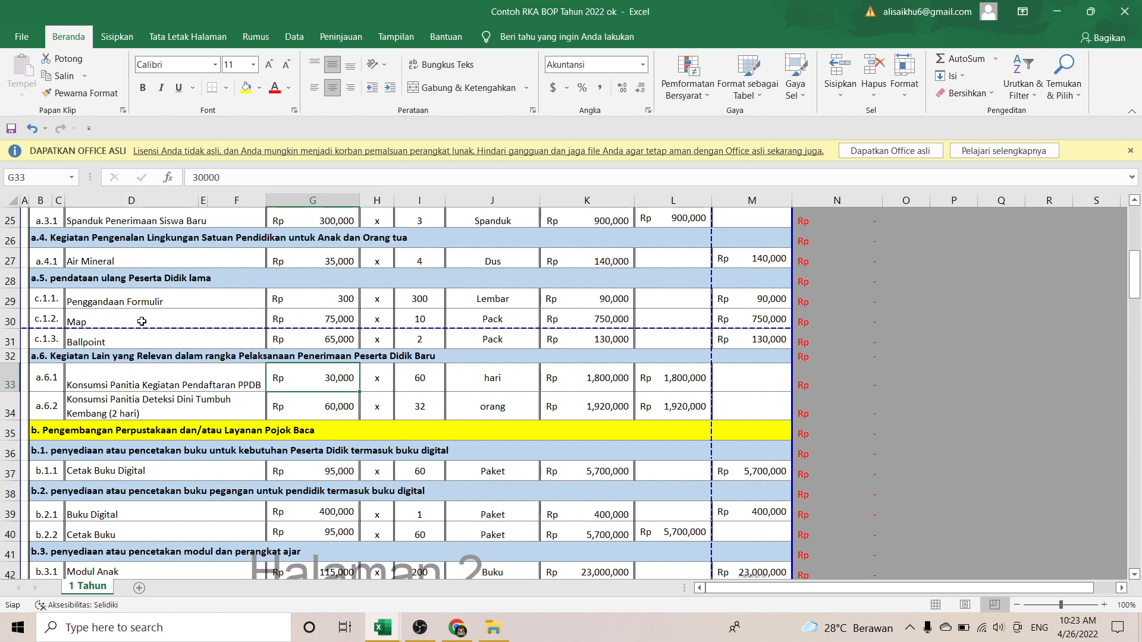
key("Right")
key("Right")
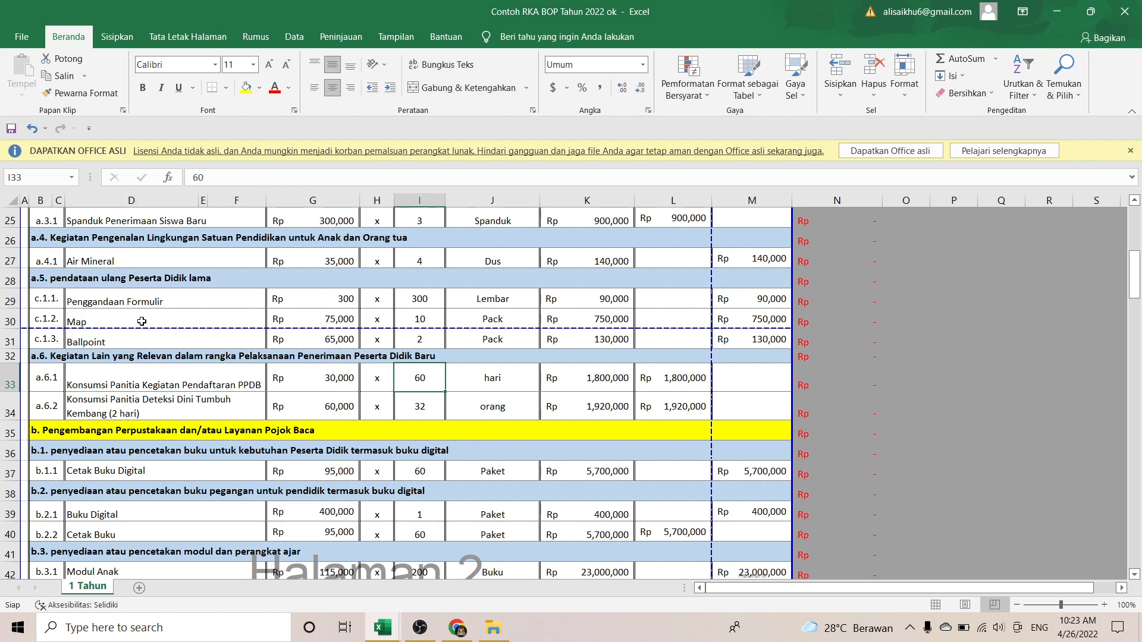
key("Right")
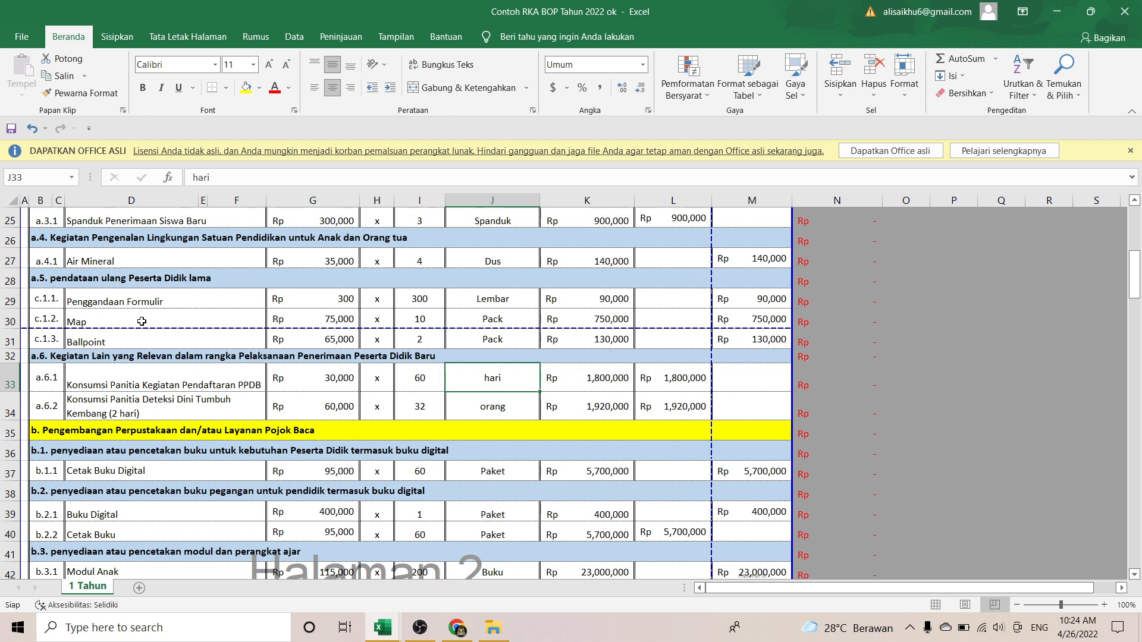
key("Left")
key("Left")
key("Left")
key("Left")
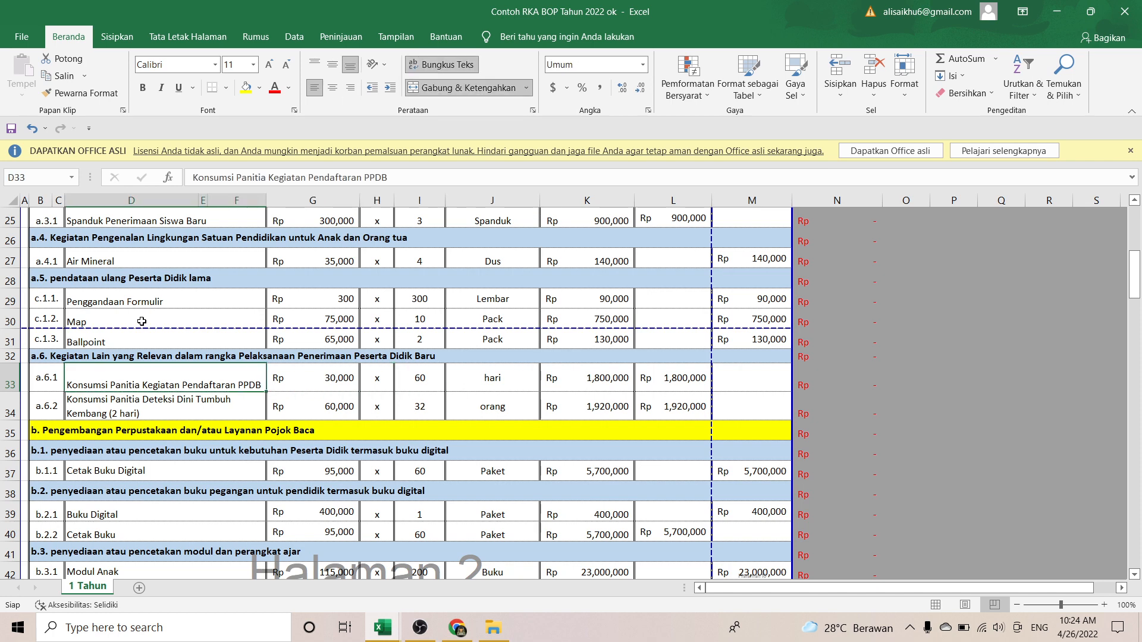
key("Down")
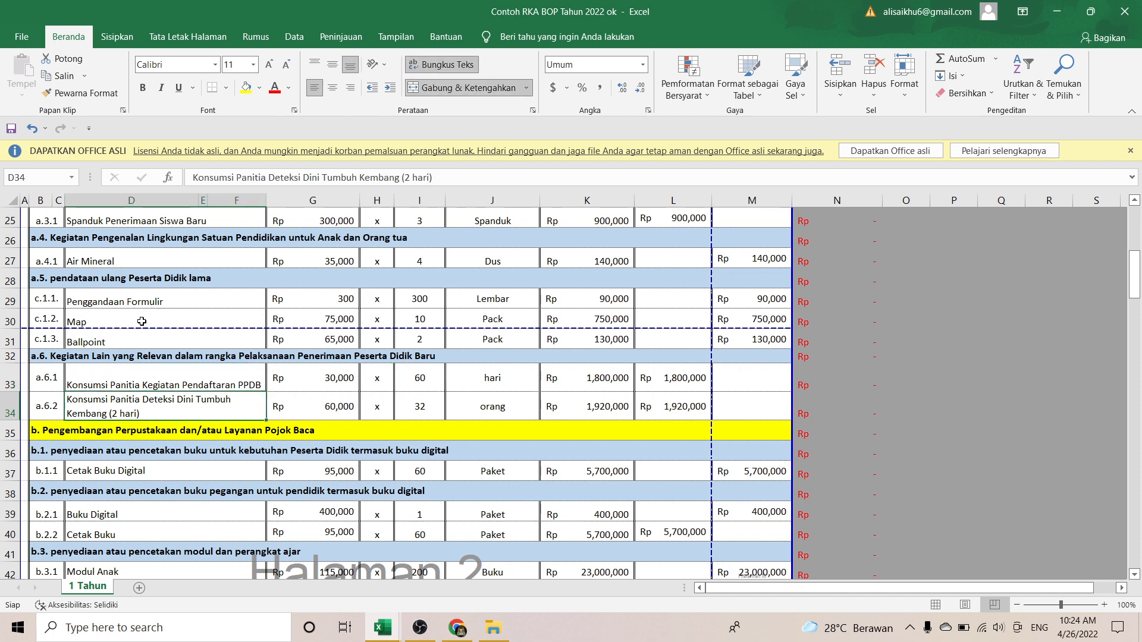
key("Right")
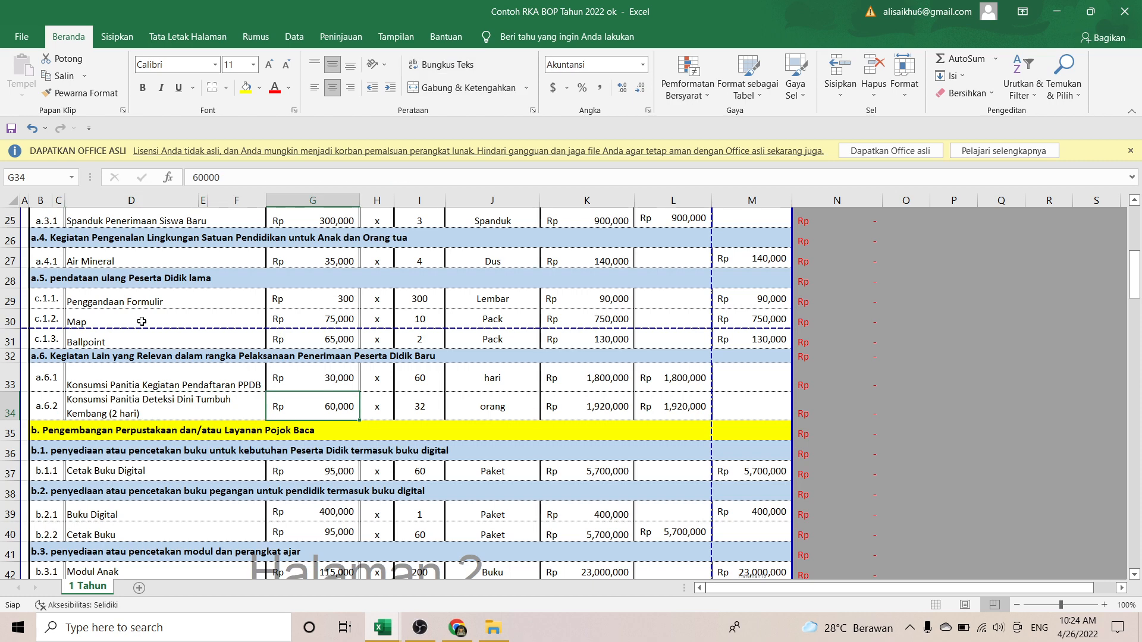
key("Left")
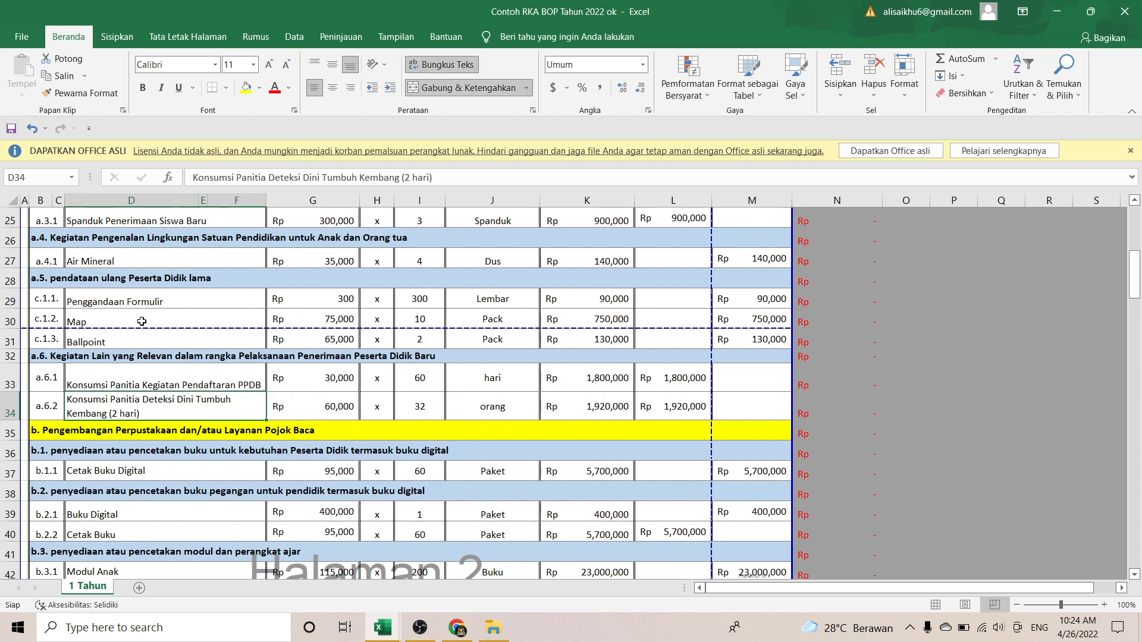
key("Down")
key("Down")
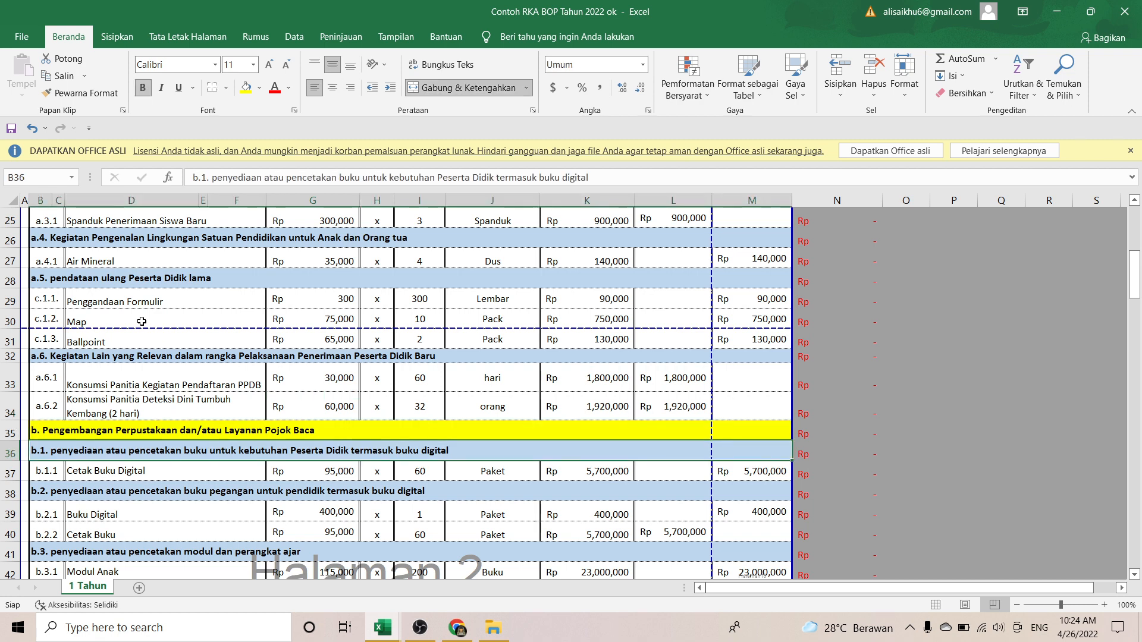
key("Up")
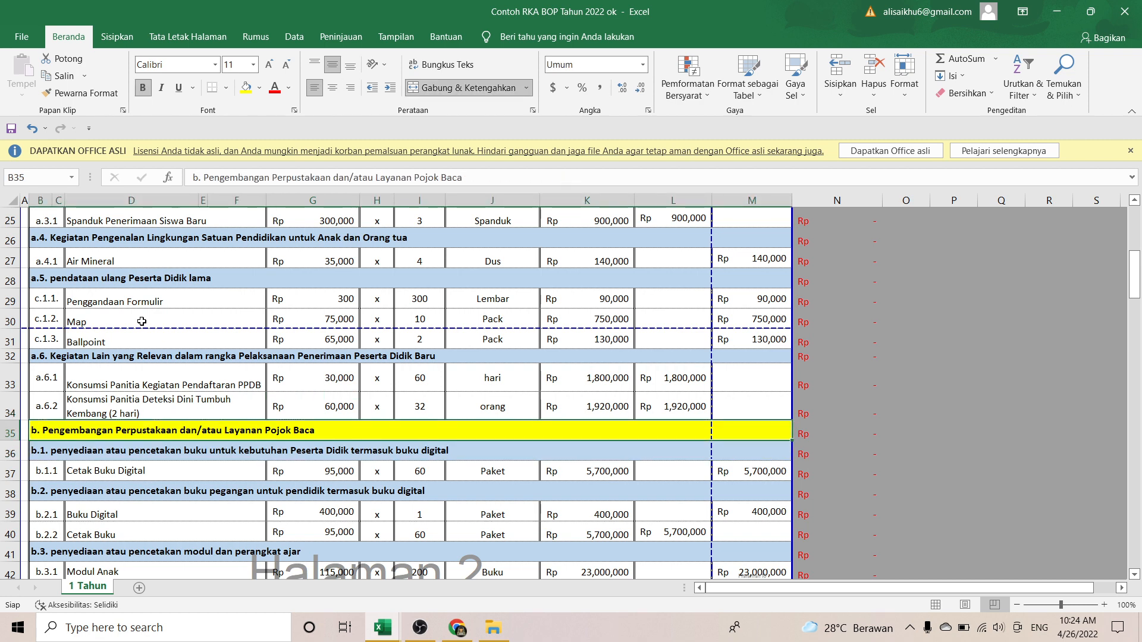
key("Down")
key("Down")
key("Right")
key("Right")
key("Right")
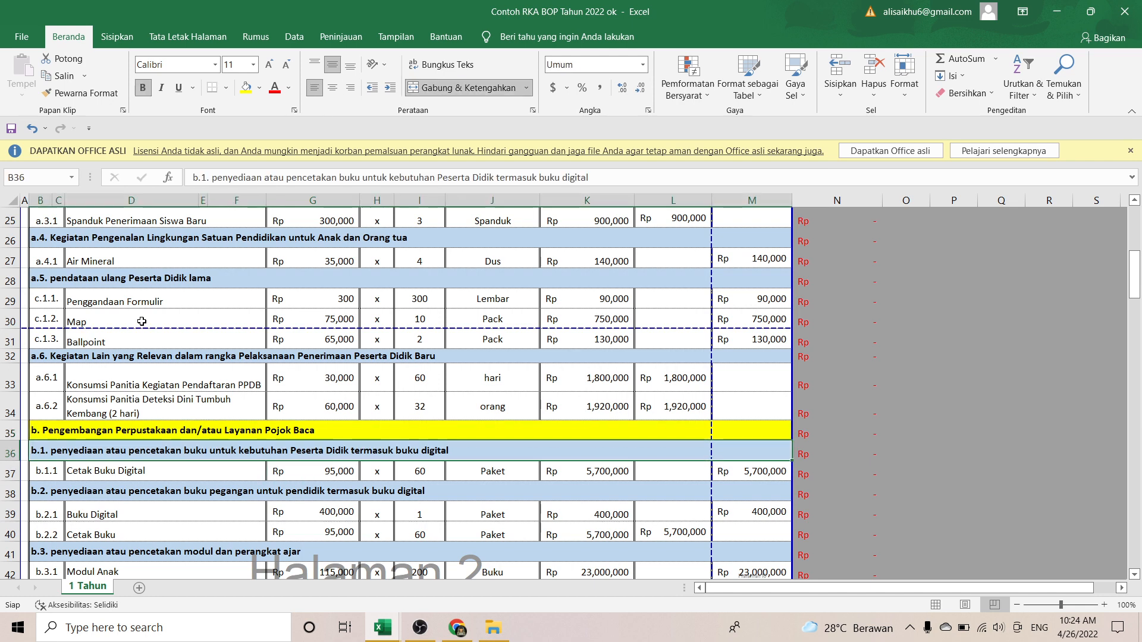
key("Down")
key("Down")
key("Down")
key("Down")
key("Down")
key("Up")
key("Up")
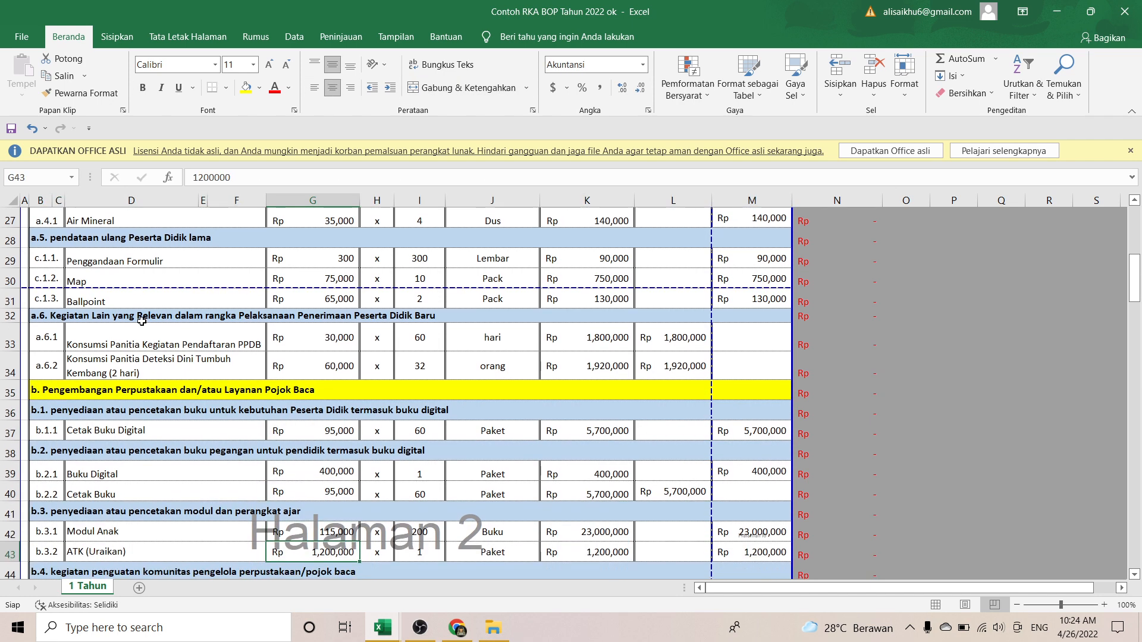
key("Up")
key("Up")
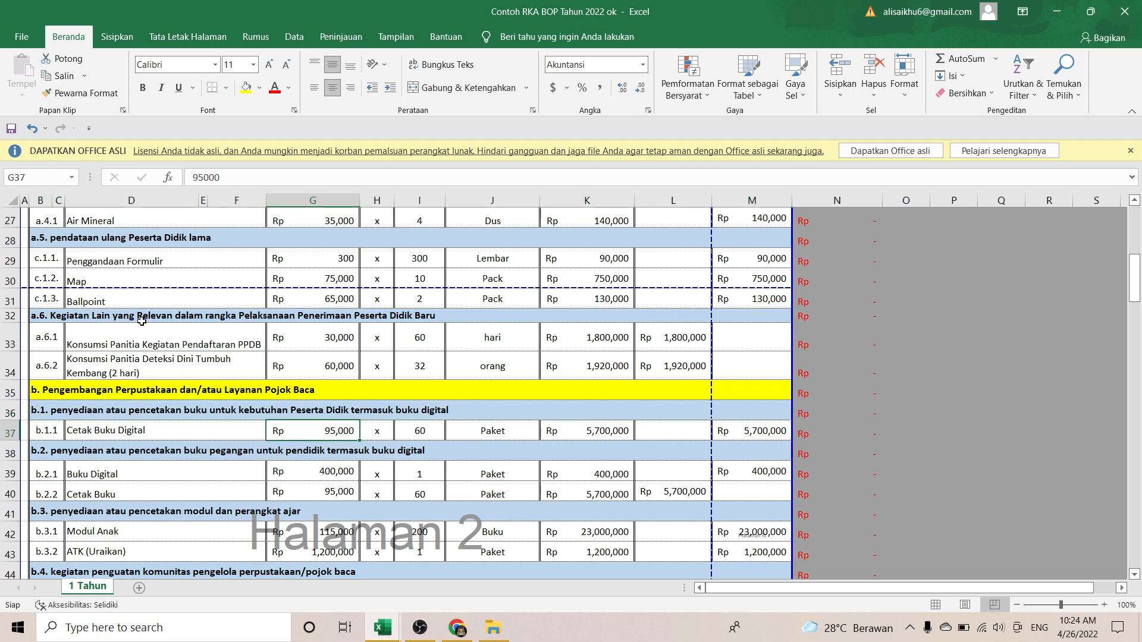
key("Down")
key("Down")
key("Up")
key("Right")
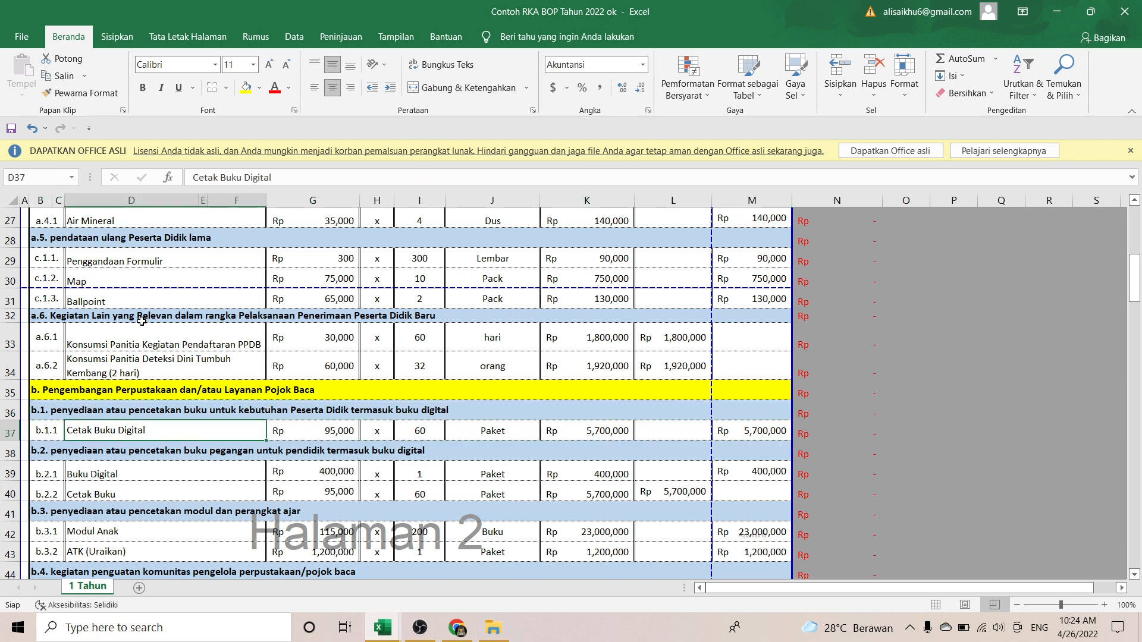
key("Right")
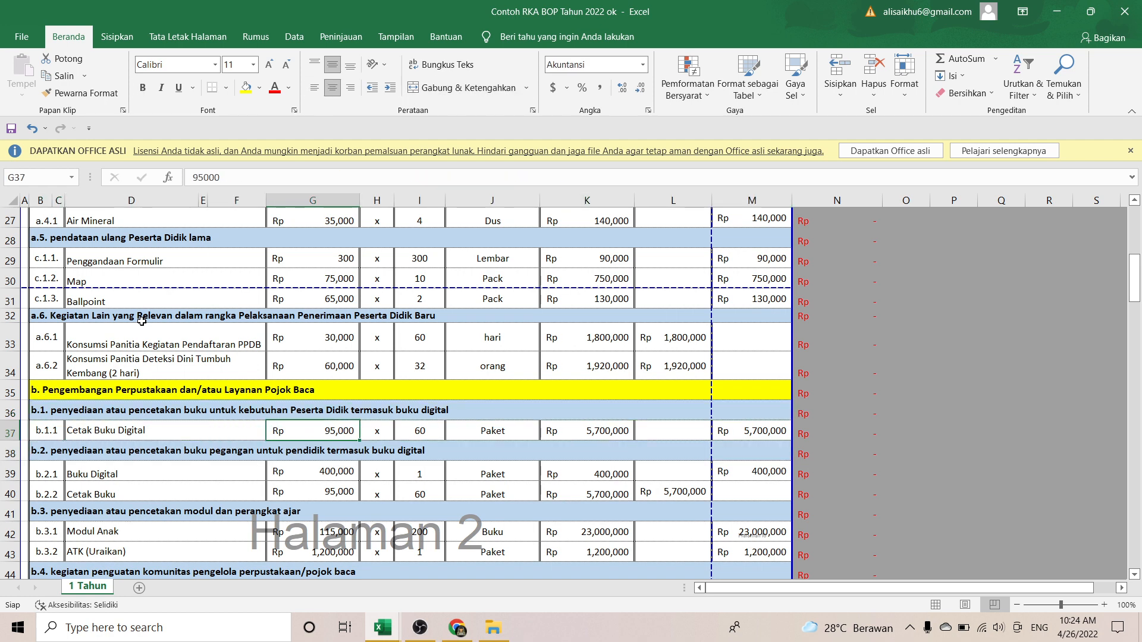
key("Right")
key("Right")
key("Left")
key("Left")
key("Left")
key("Down")
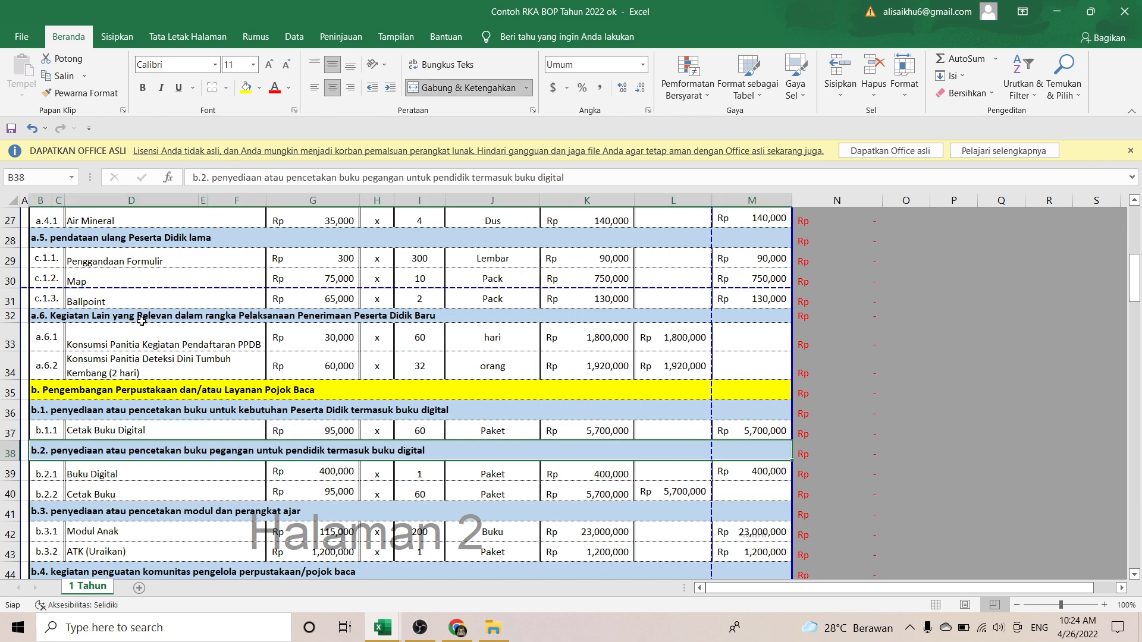
key("Down")
key("Up")
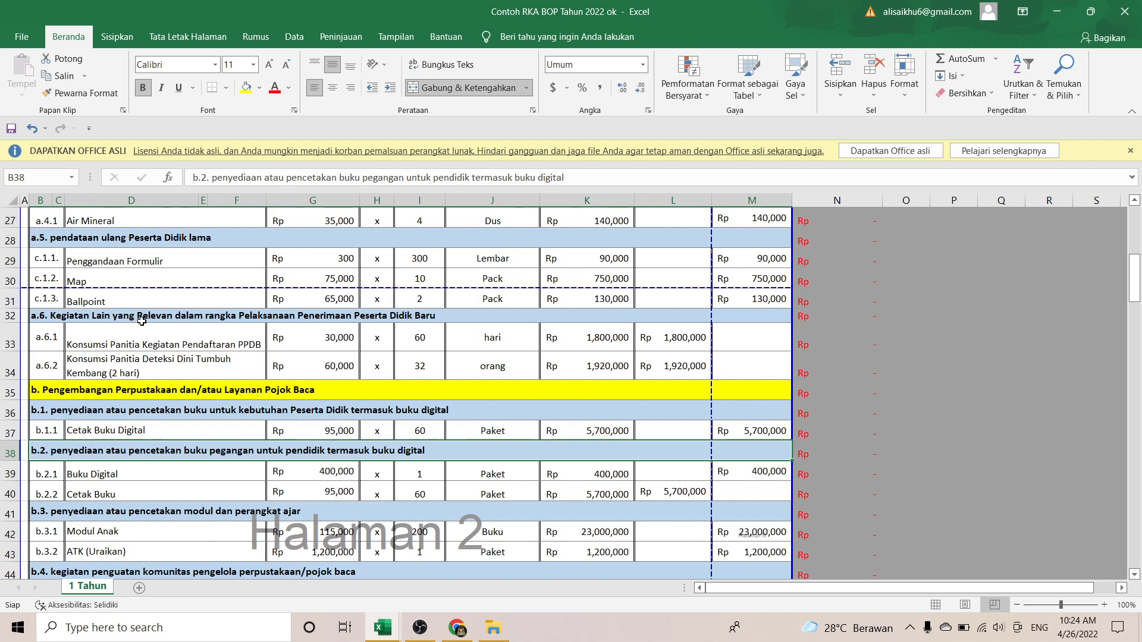
key("Down")
key("Right")
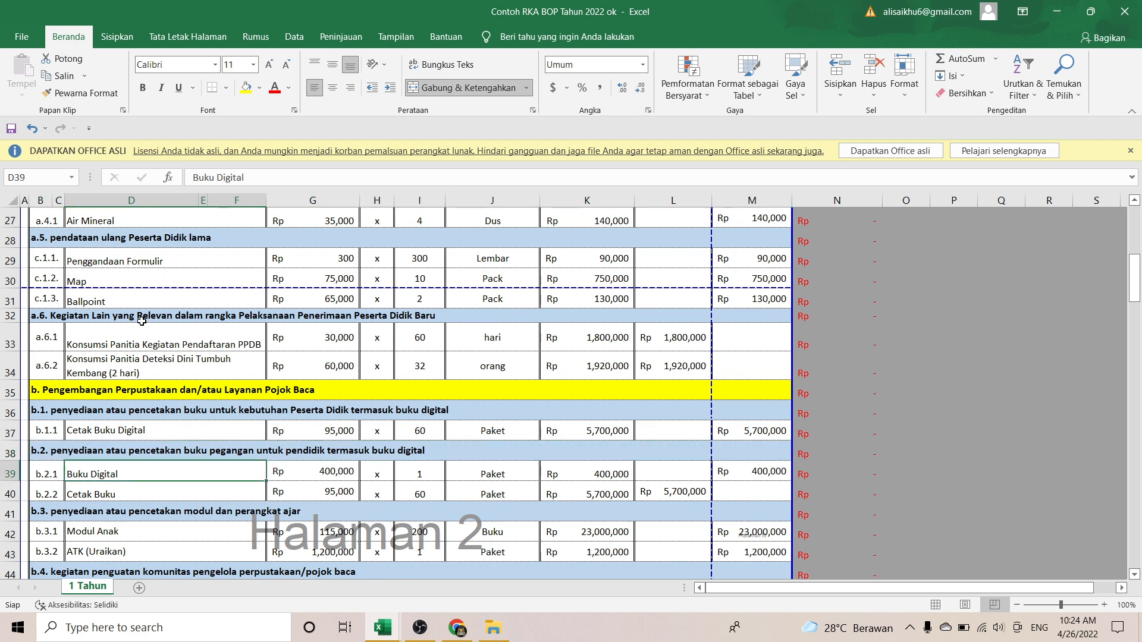
key("Down")
key("Down")
key("Down")
key("Down")
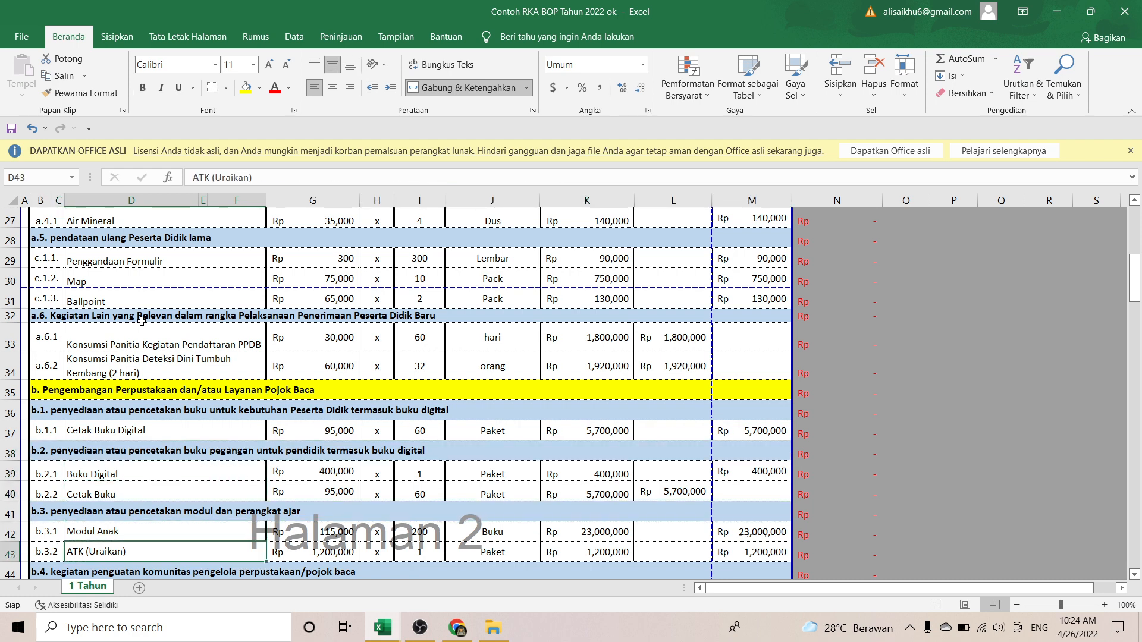
key("Up")
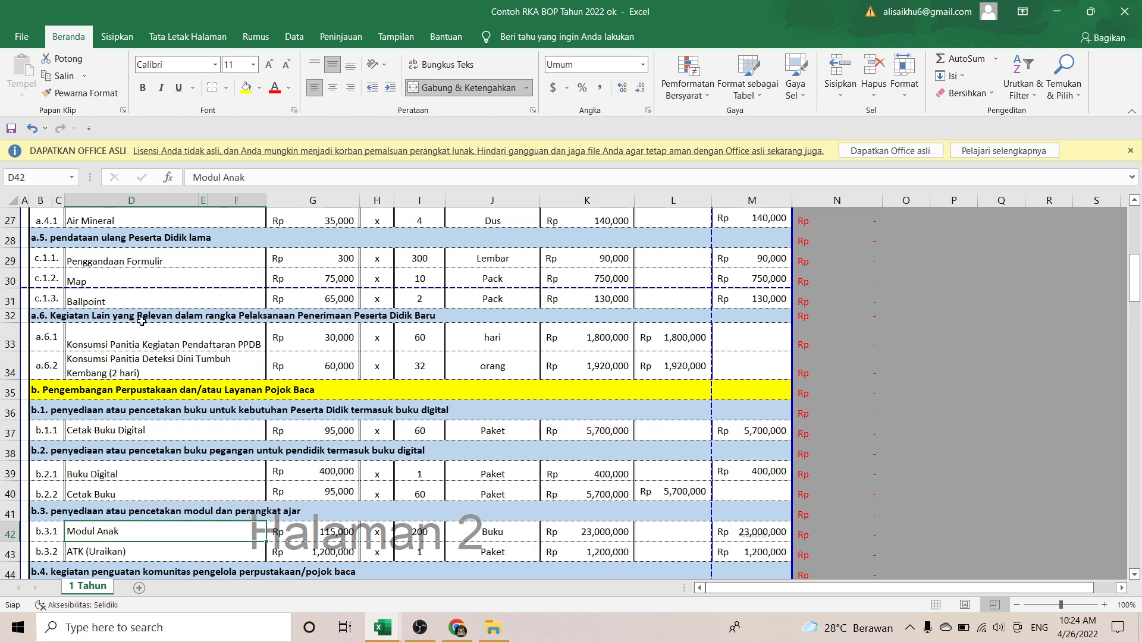
key("Down")
key("Down")
key("Down")
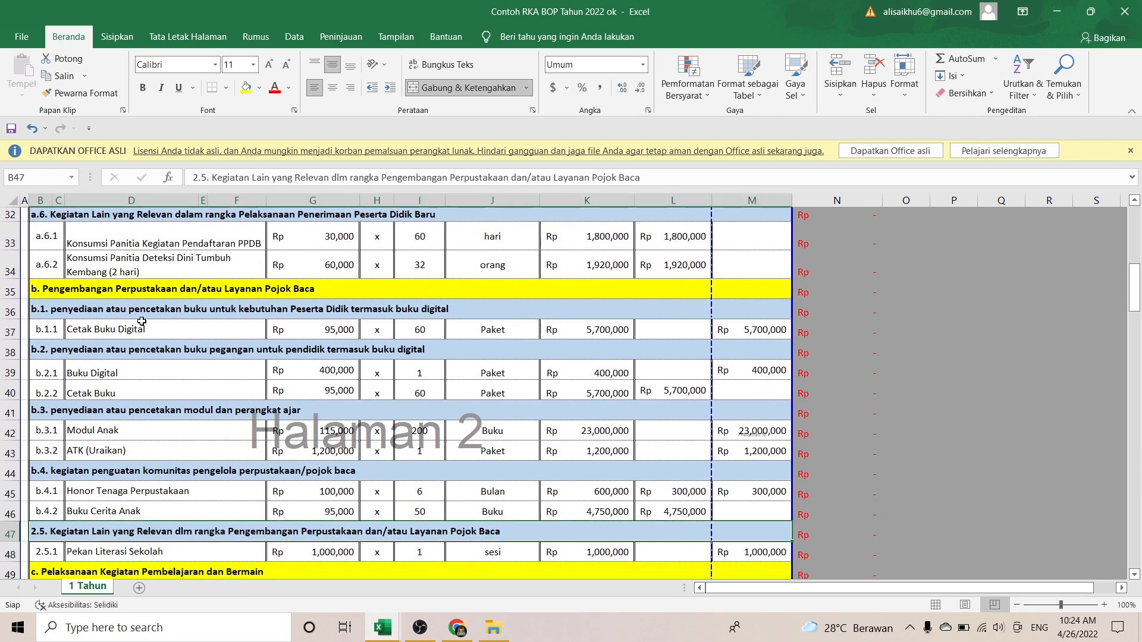
key("Up")
key("Up")
key("Down")
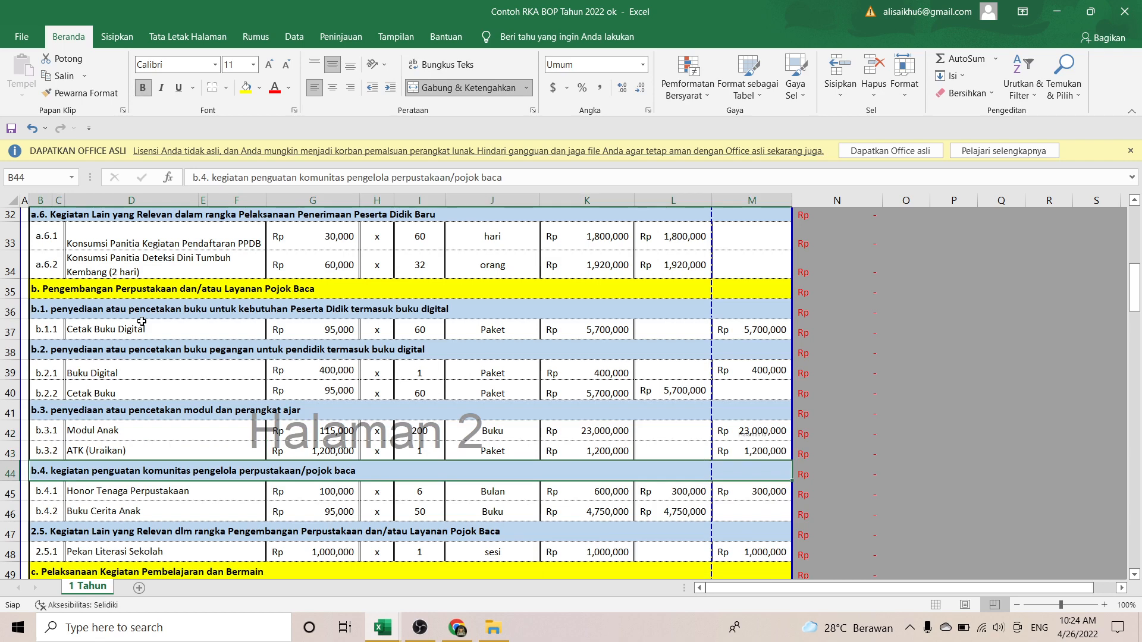
key("Up")
key("Right")
key("Right")
key("Right")
key("Right")
key("Left")
key("Left")
key("Left")
key("Left")
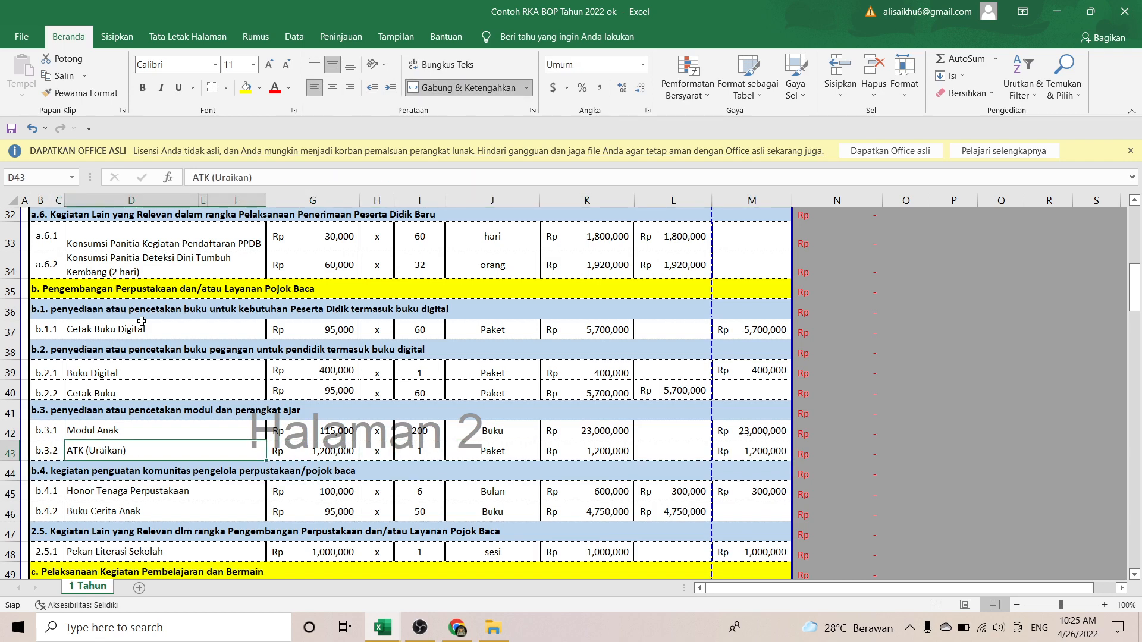
key("Down")
key("Down")
key("Up")
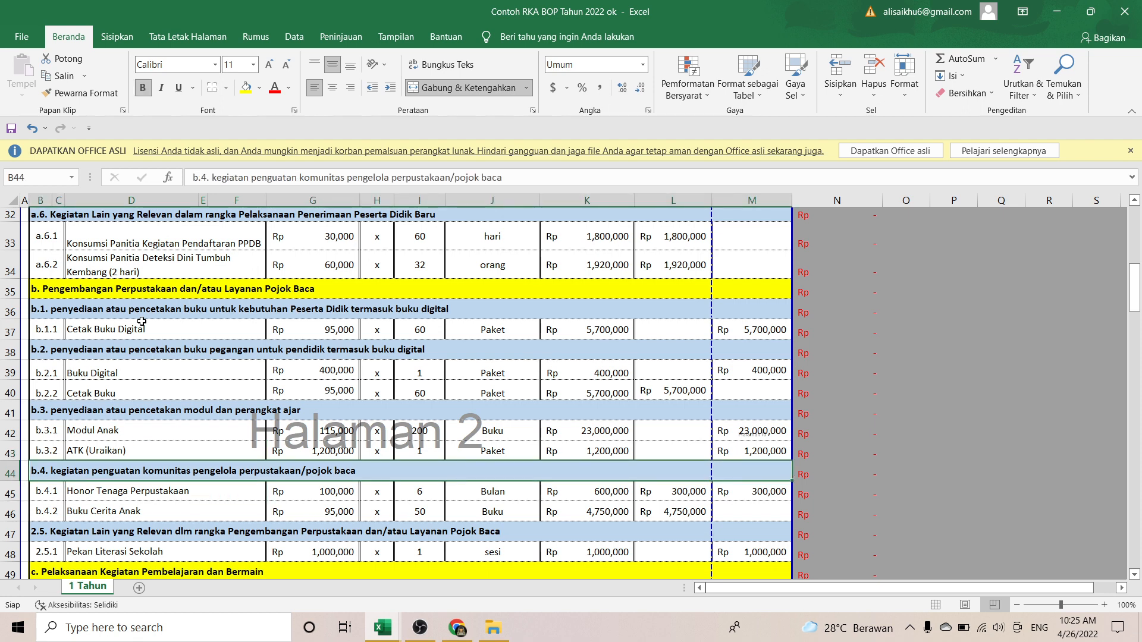
key("Down")
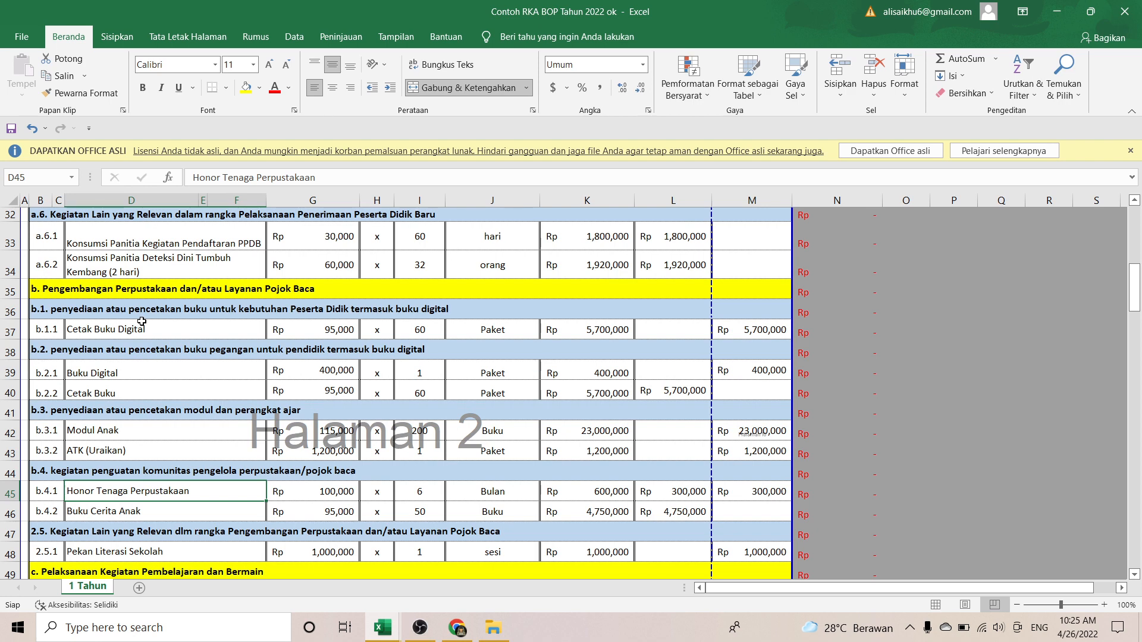
key("Right")
key("Right")
key("Right")
key("Right")
key("Right")
key("Right")
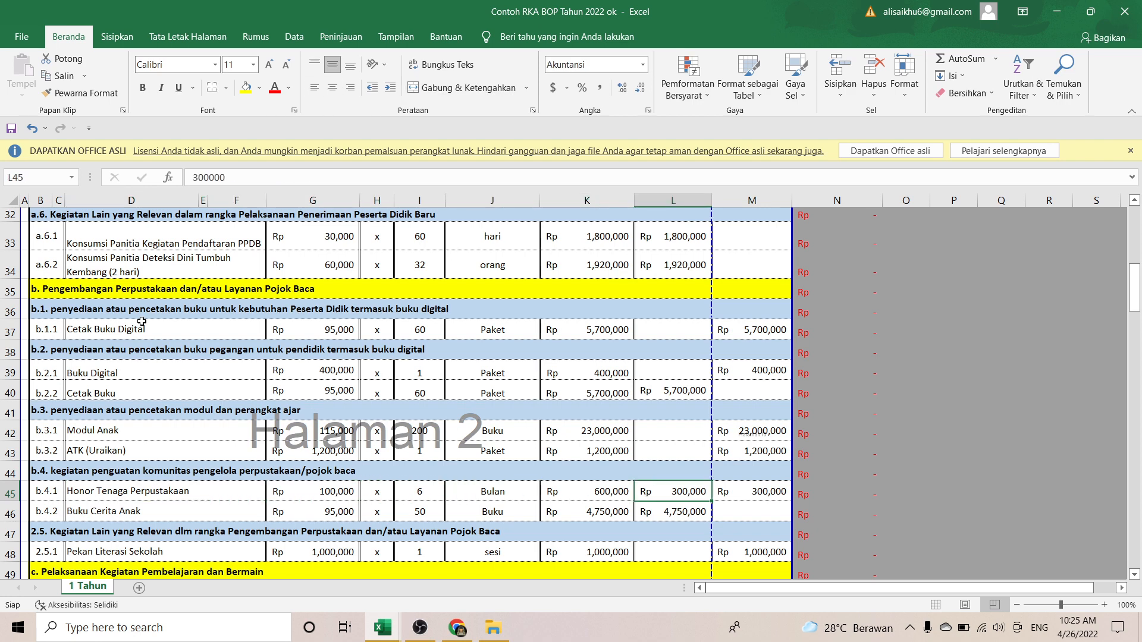
key("Left")
key("Left")
key("Left")
key("Left")
key("Left")
key("Left")
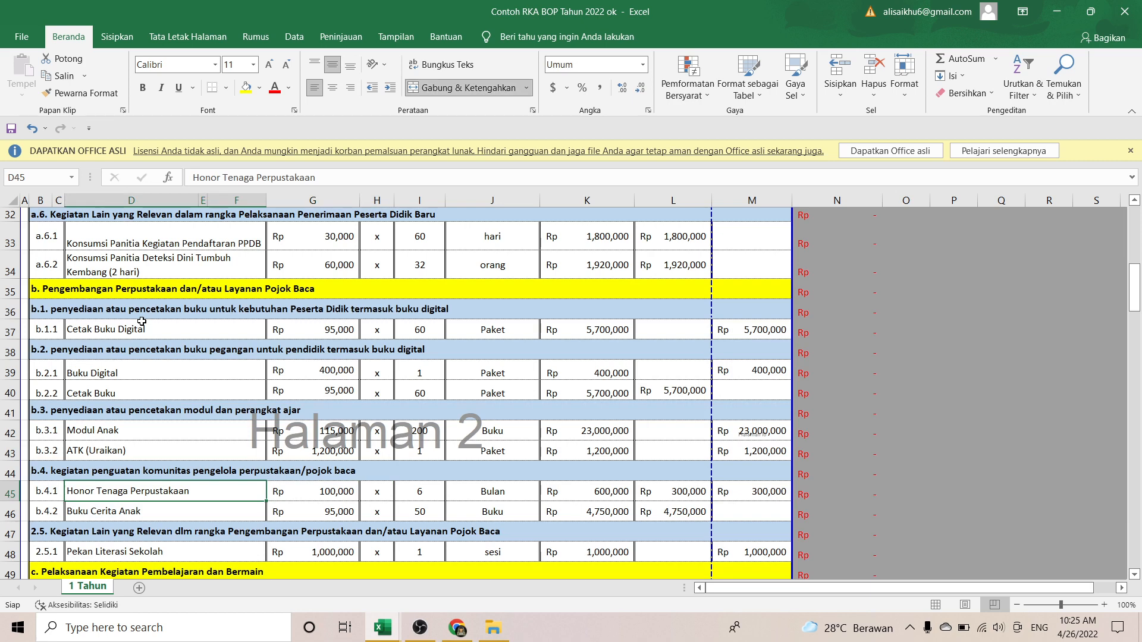
key("Down")
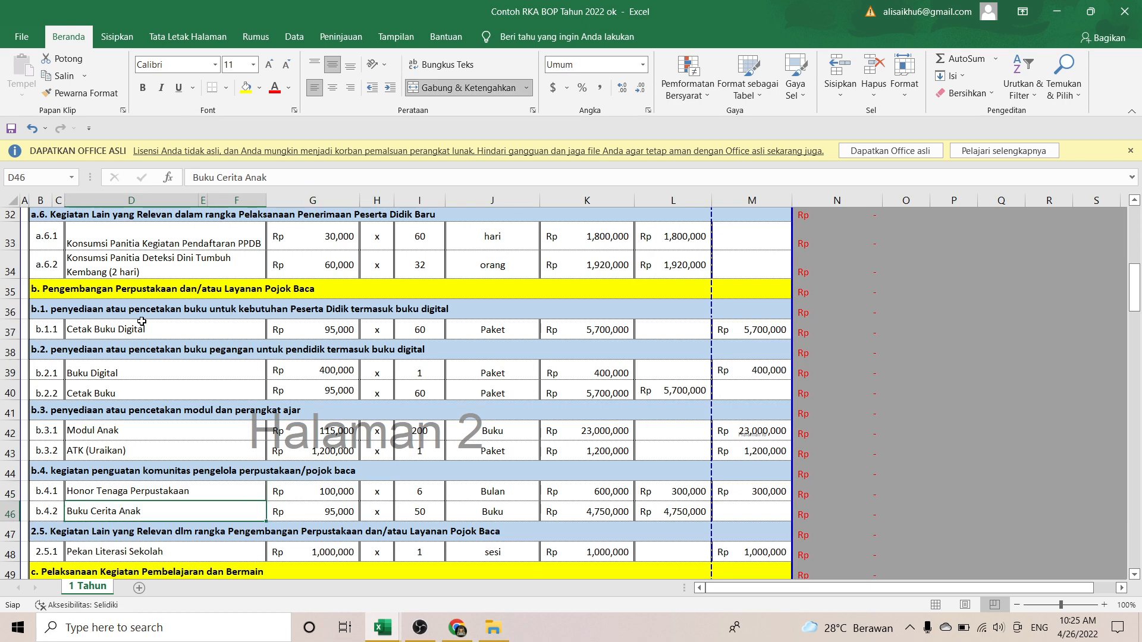
key("Right")
key("Right")
key("Left")
key("Left")
key("Down")
key("Down")
key("Down")
key("Down")
key("Down")
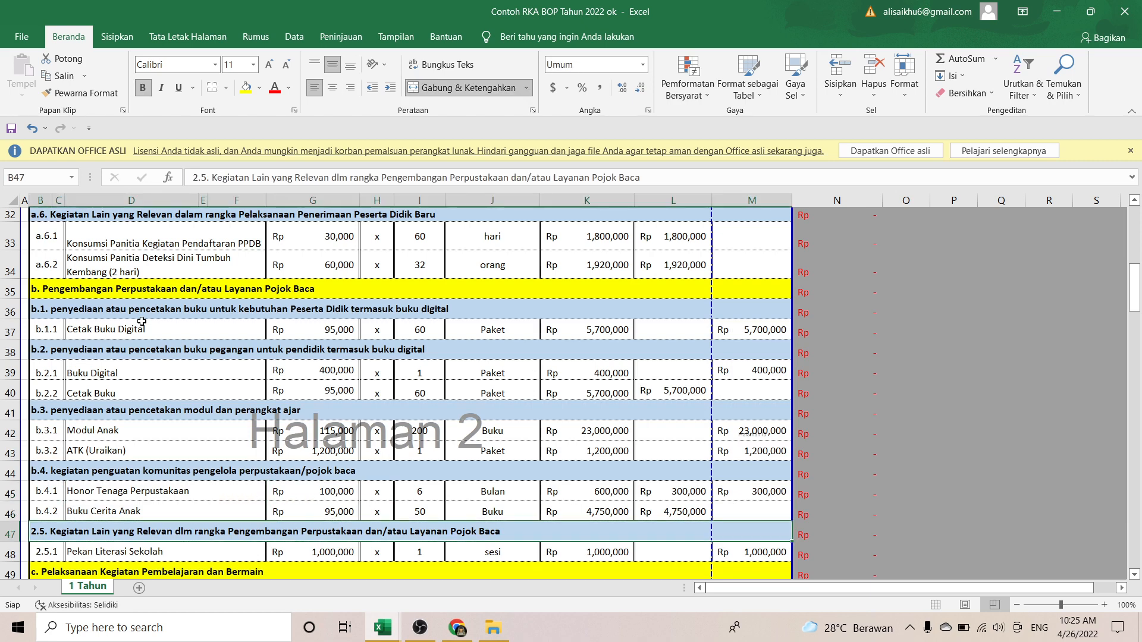
key("Up")
key("Up")
key("Up")
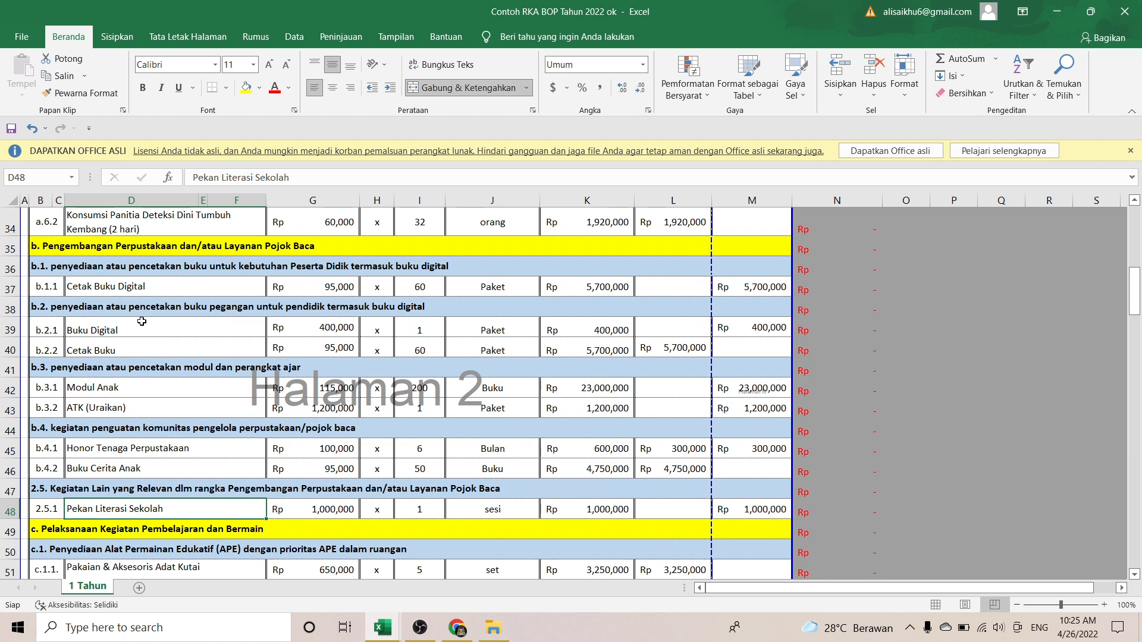
key("Down")
key("Down")
key("Down")
key("Down")
key("Down")
key("Down")
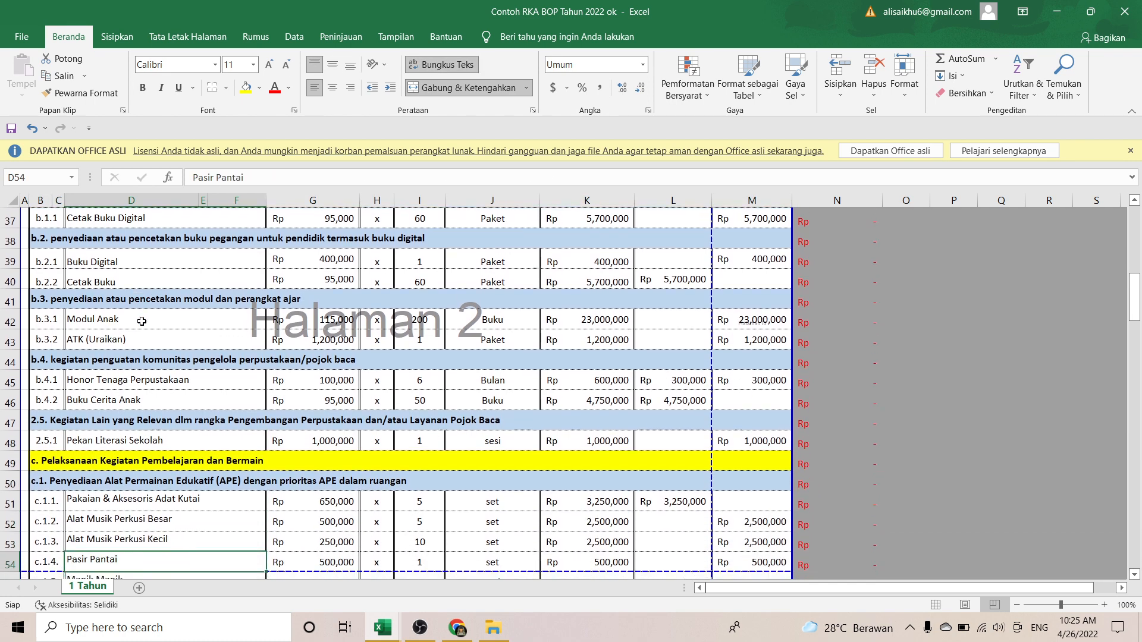
key("Down")
key("Up")
key("Up")
key("Up")
key("Up")
key("Up")
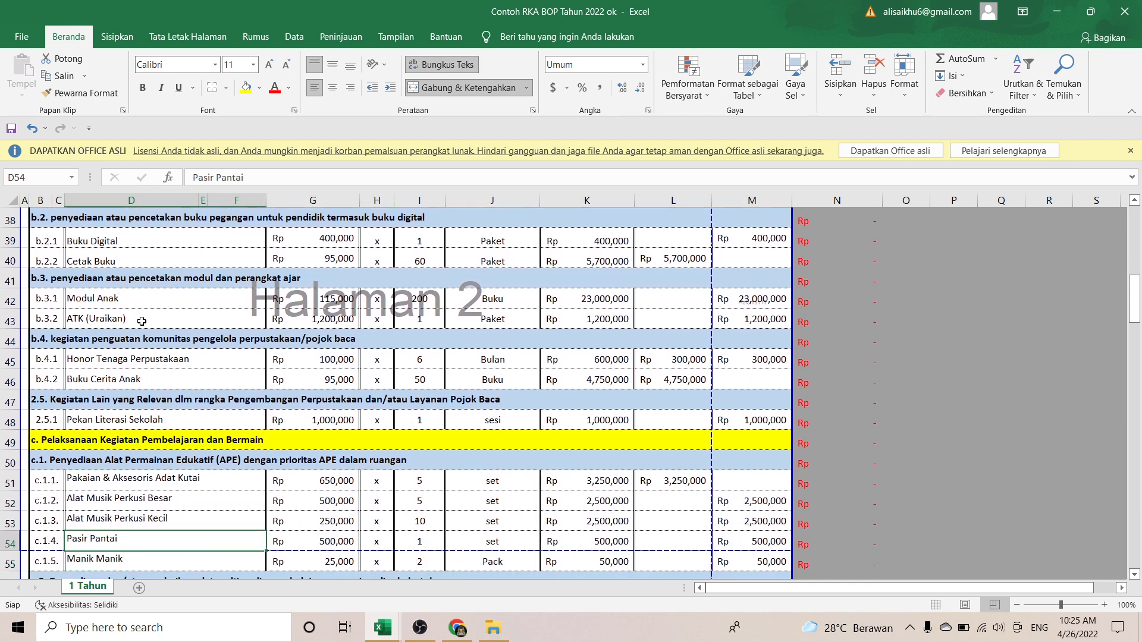
key("Up")
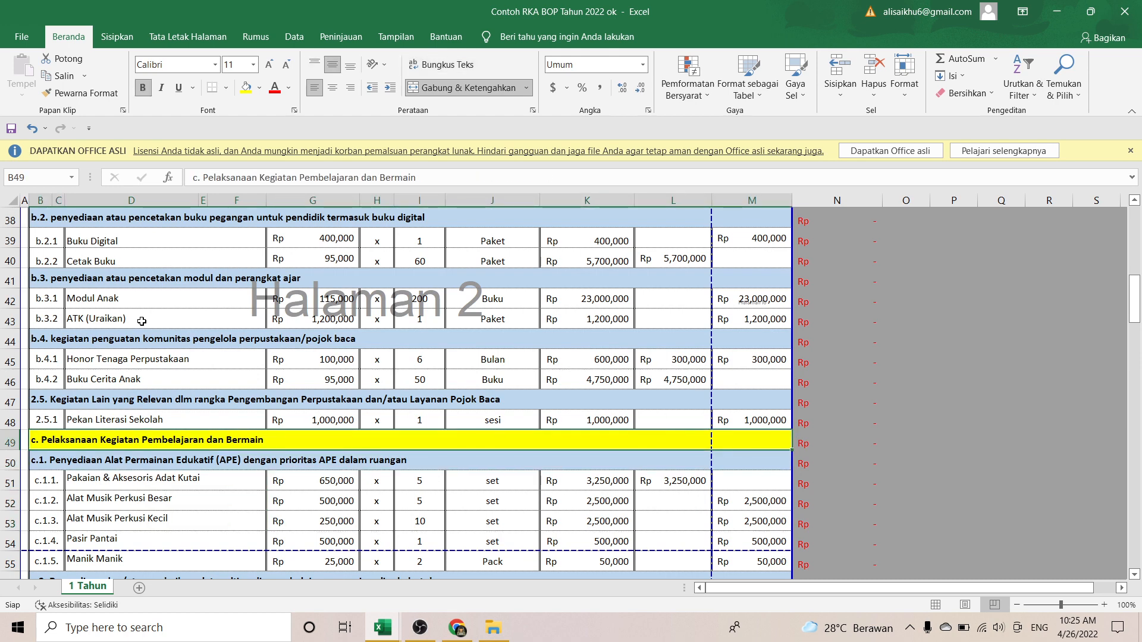
key("Down")
key("Down")
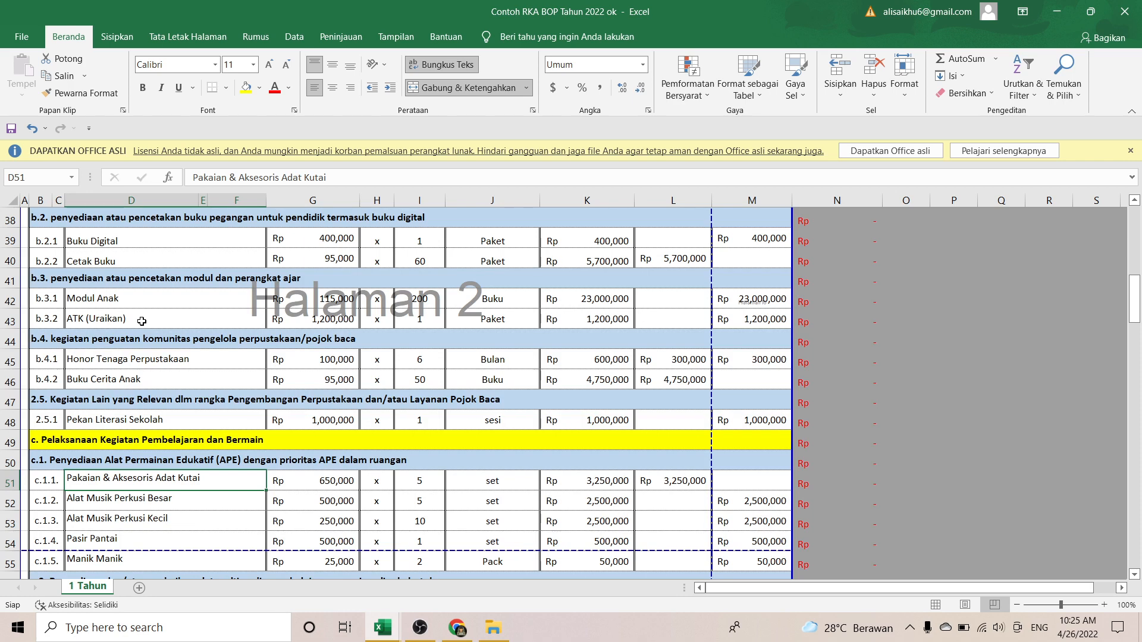
key("Down")
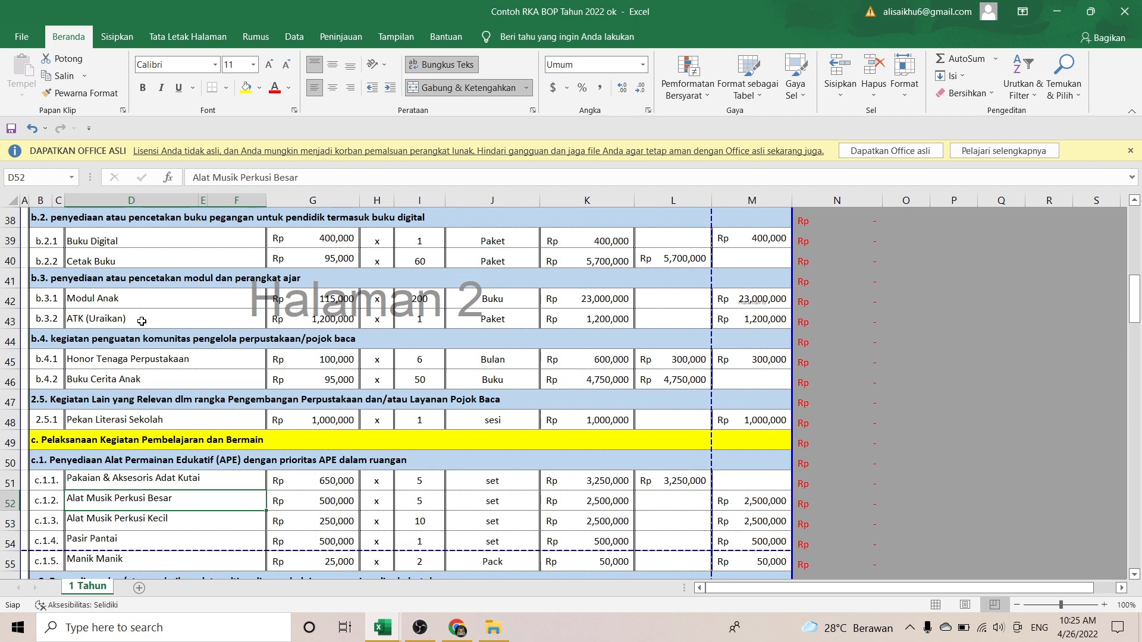
key("Up")
key("Up")
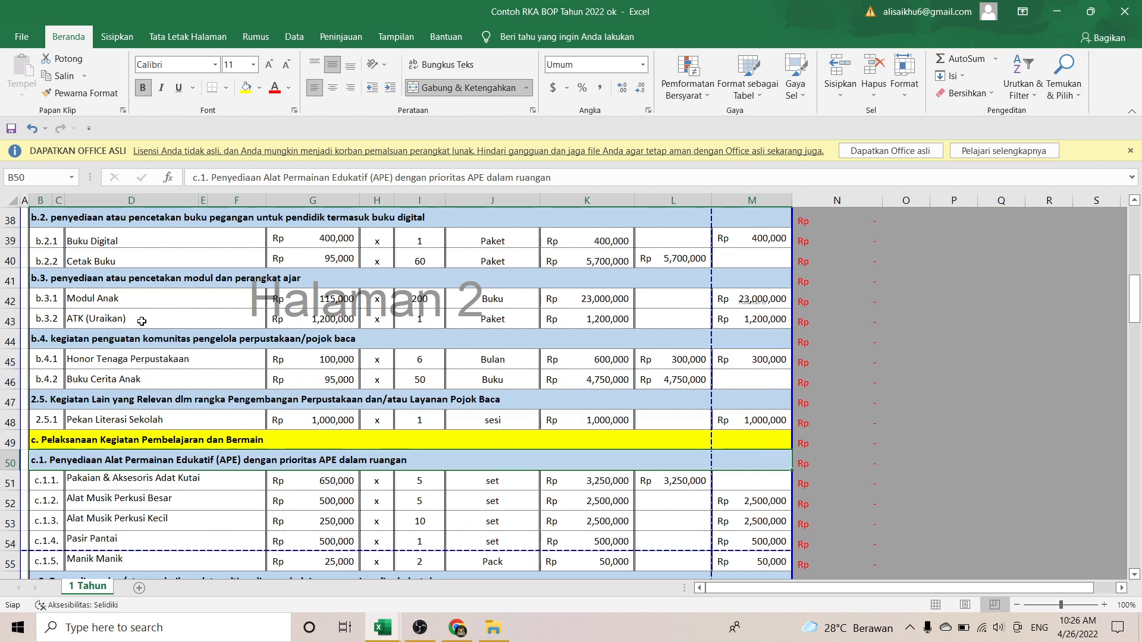
key("Up")
key("Down")
key("Down")
key("Down")
key("Down")
key("Down")
key("Down")
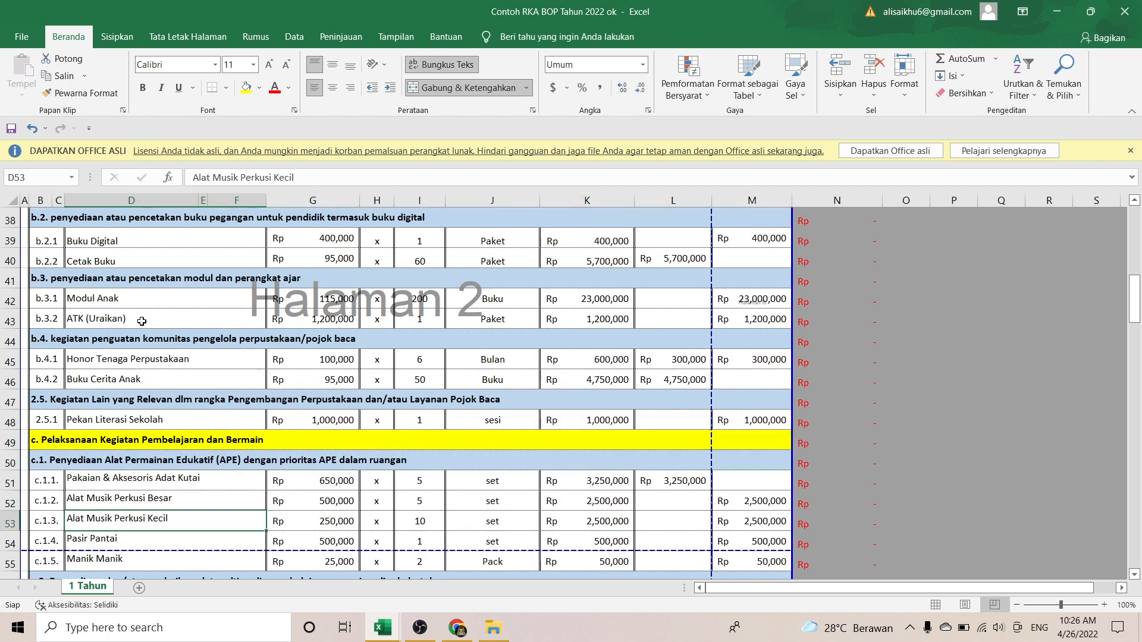
key("Down")
key("Down")
key("Down")
key("Down")
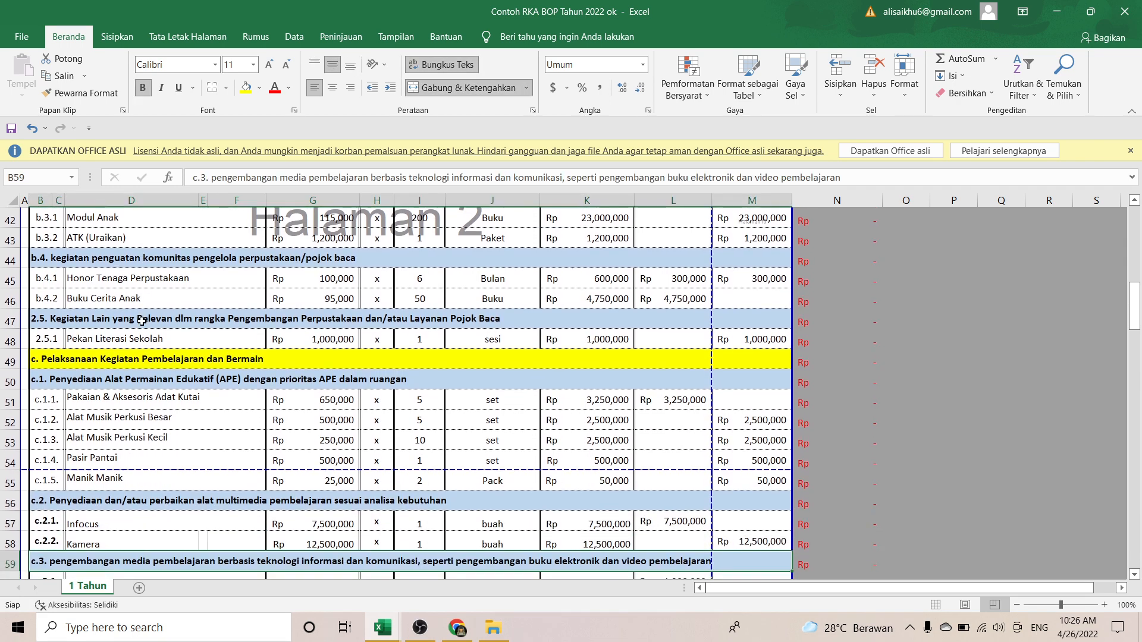
key("Up")
key("Up")
key("Up")
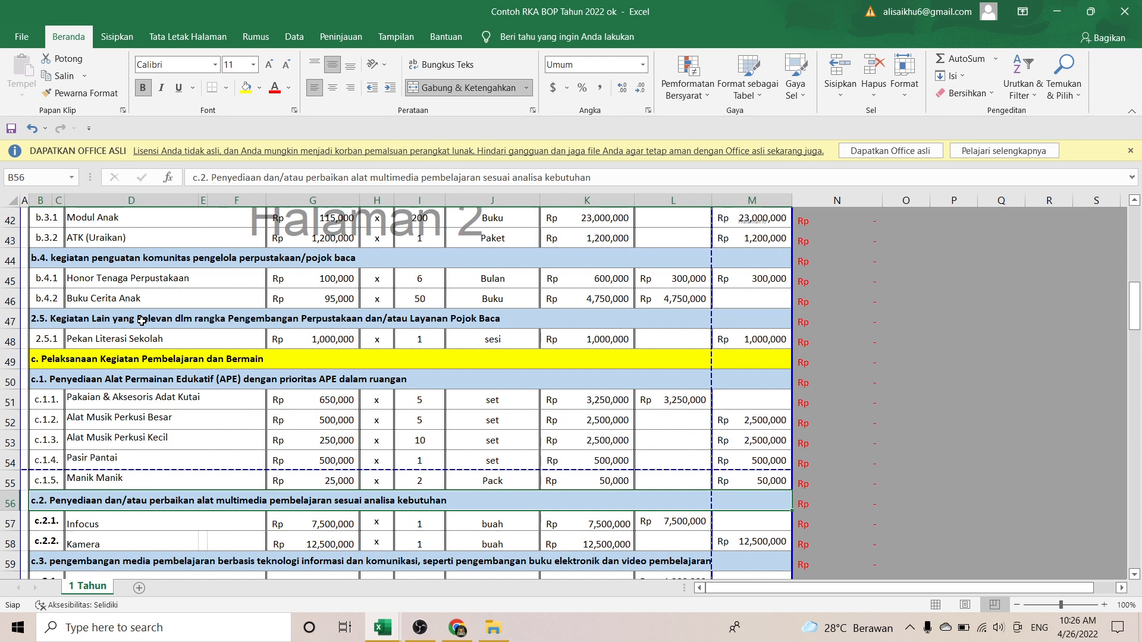
key("Right")
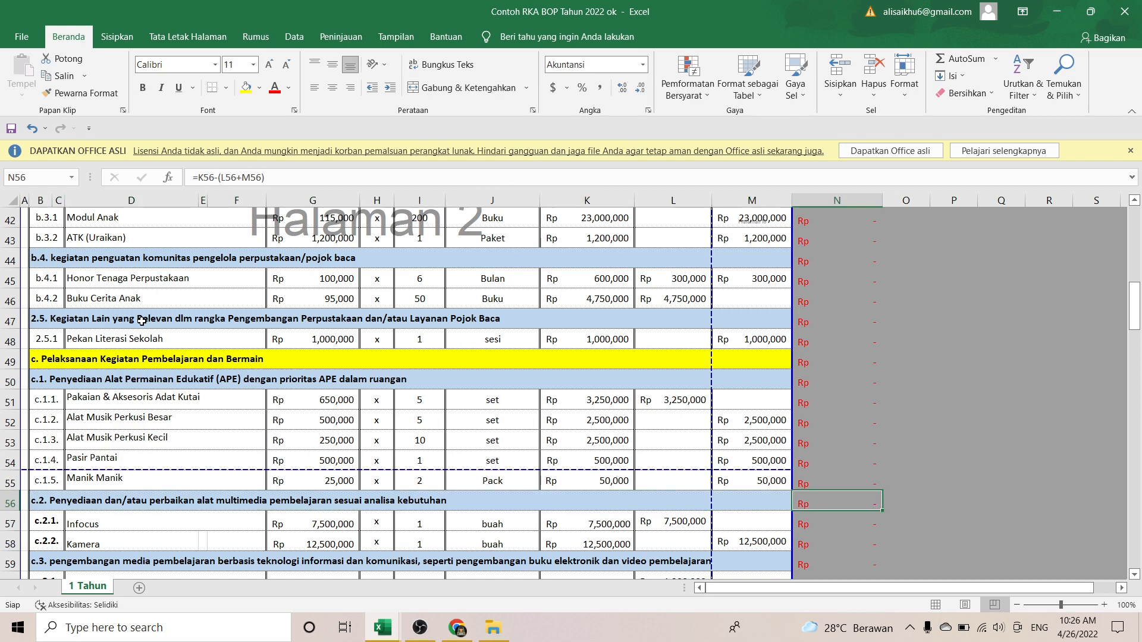
key("Down")
key("Down")
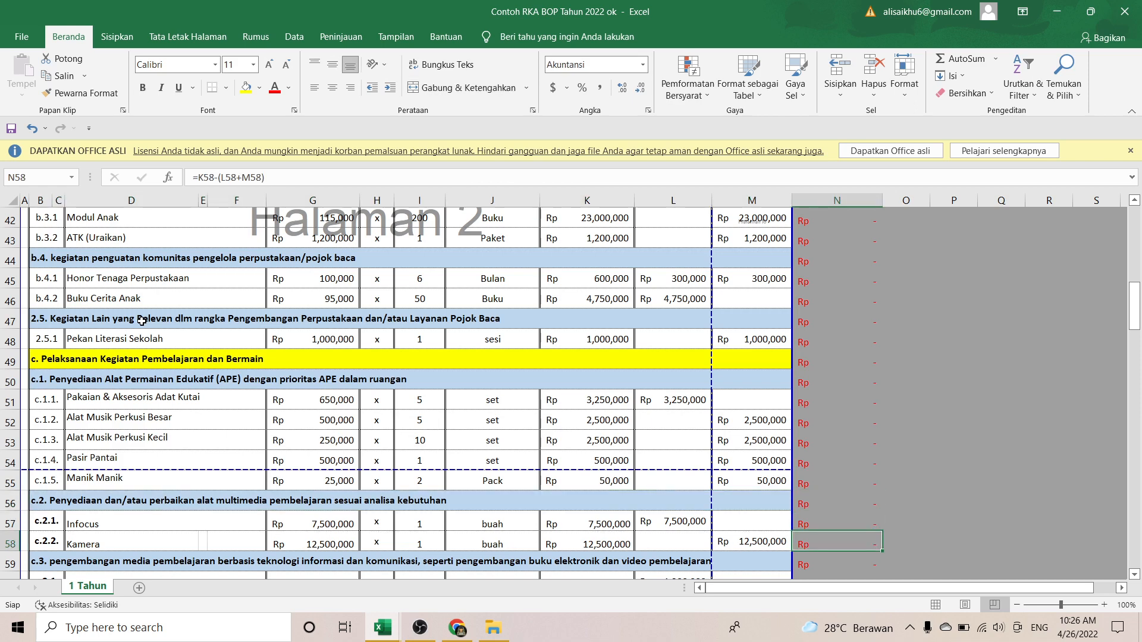
key("Up")
key("Right")
key("Right")
key("Left")
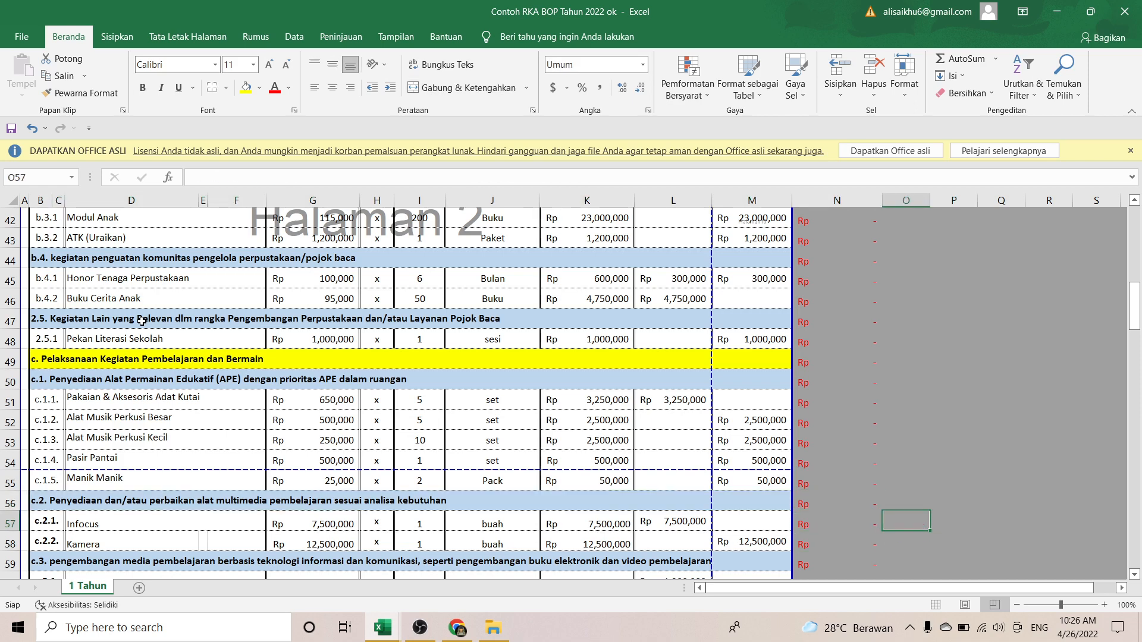
left_click(136, 524)
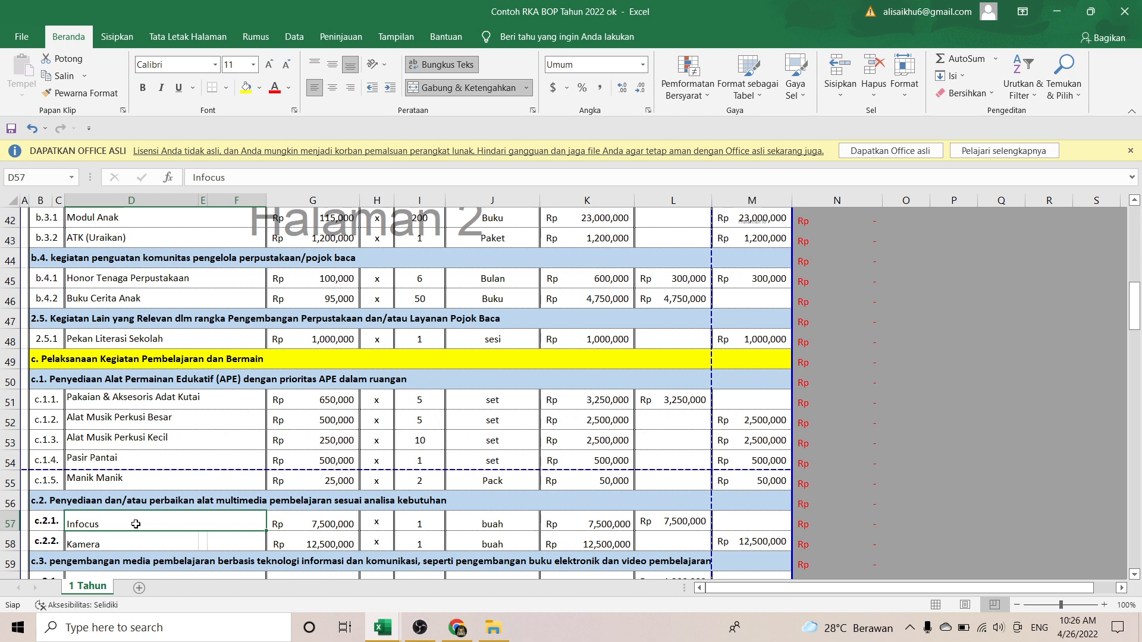
key("Down")
key("Down")
key("Down")
key("Down")
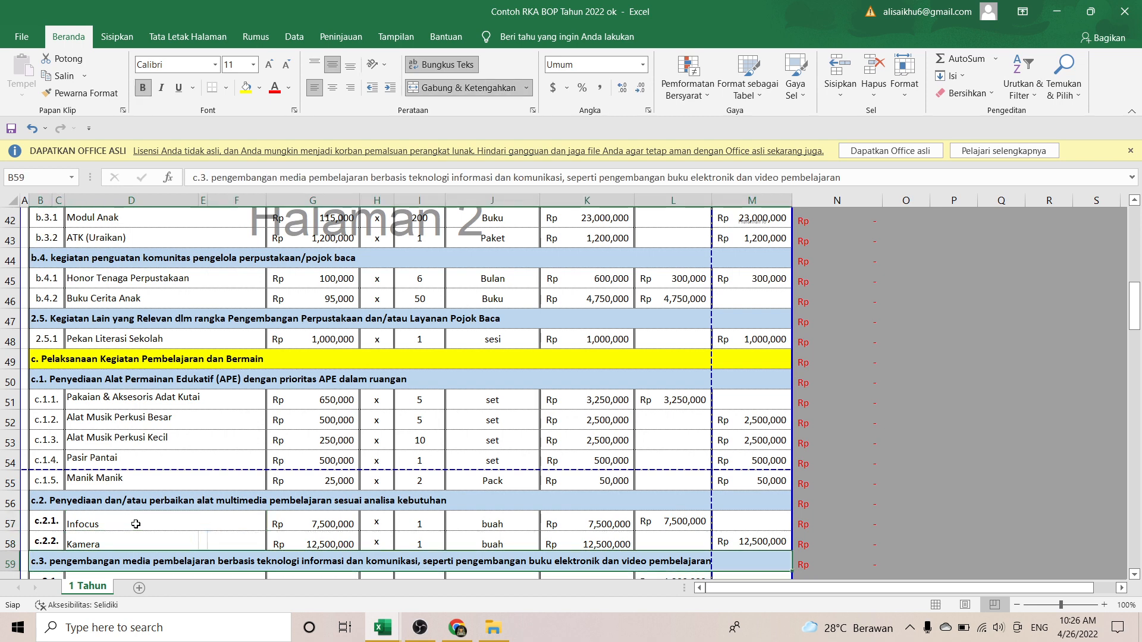
key("Up")
key("Up")
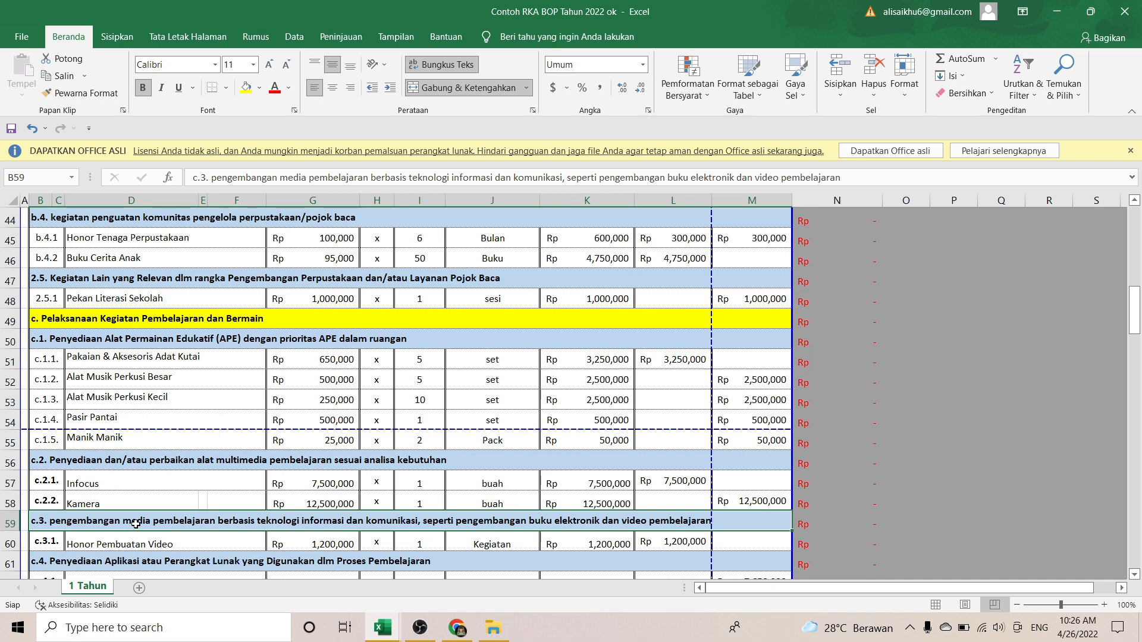
key("Down")
key("Down")
key("Up")
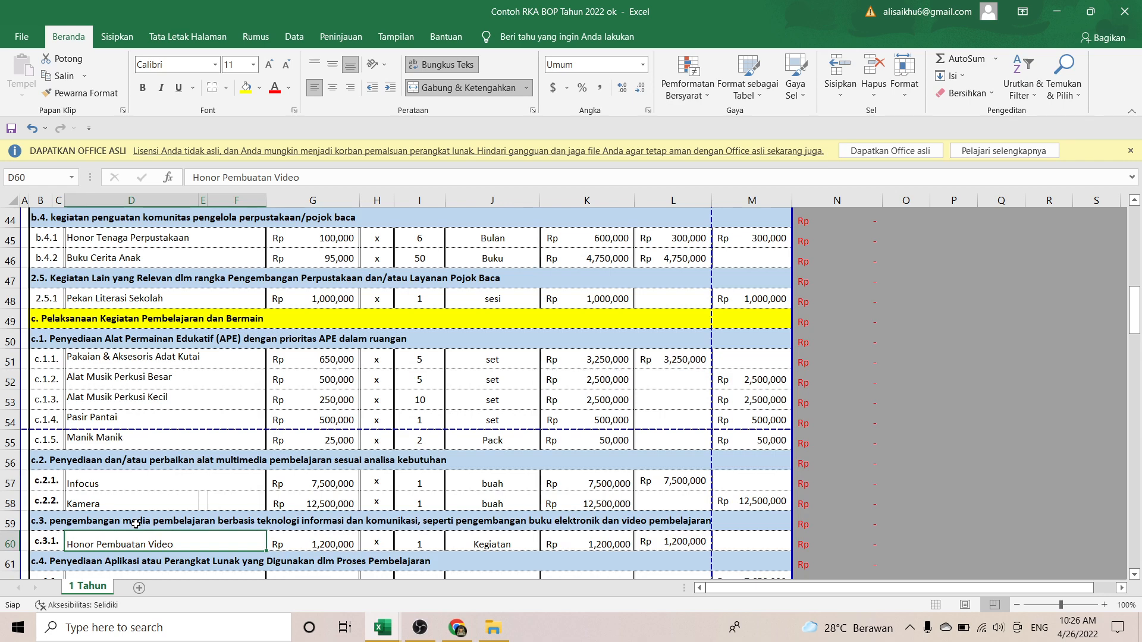
key("Down")
key("Down")
key("Down")
key("Down")
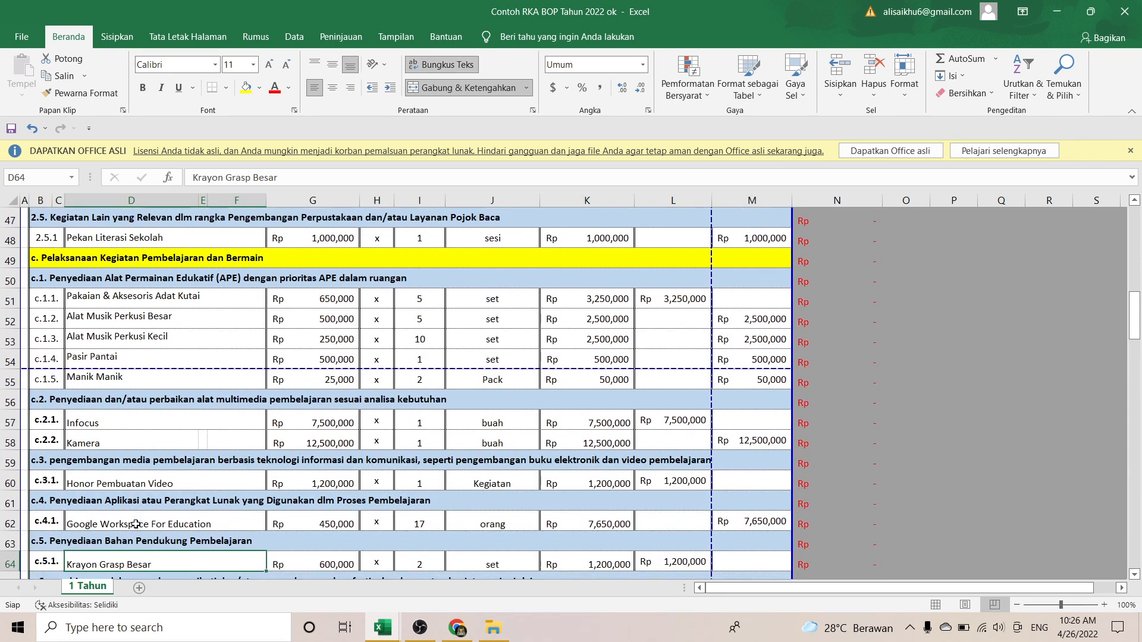
key("Up")
key("Up")
key("Up")
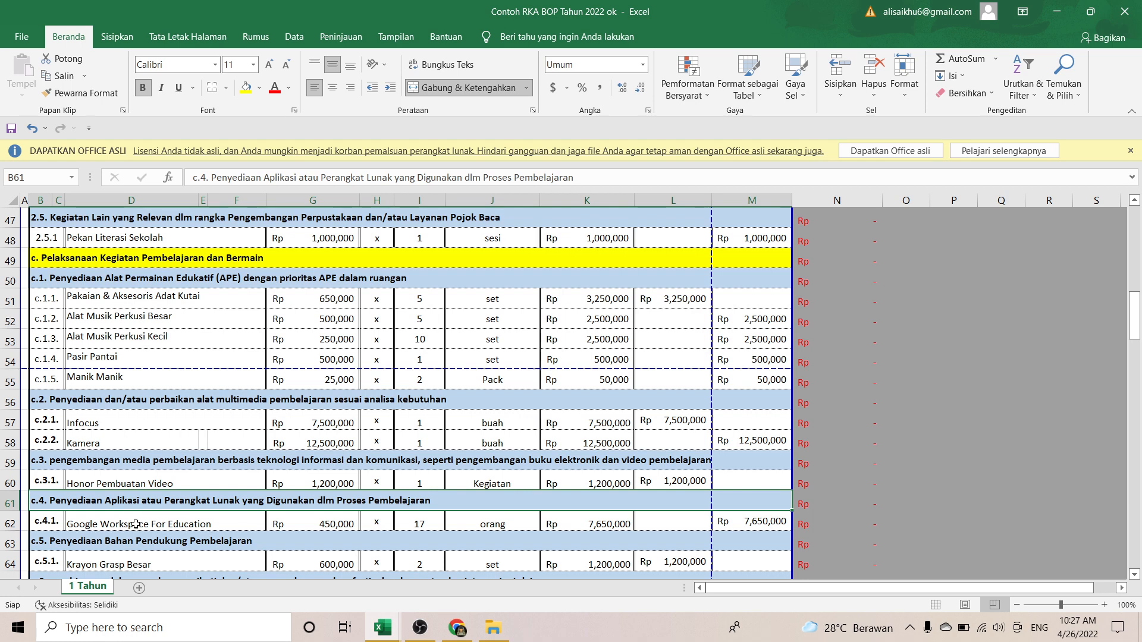
left_click(136, 524)
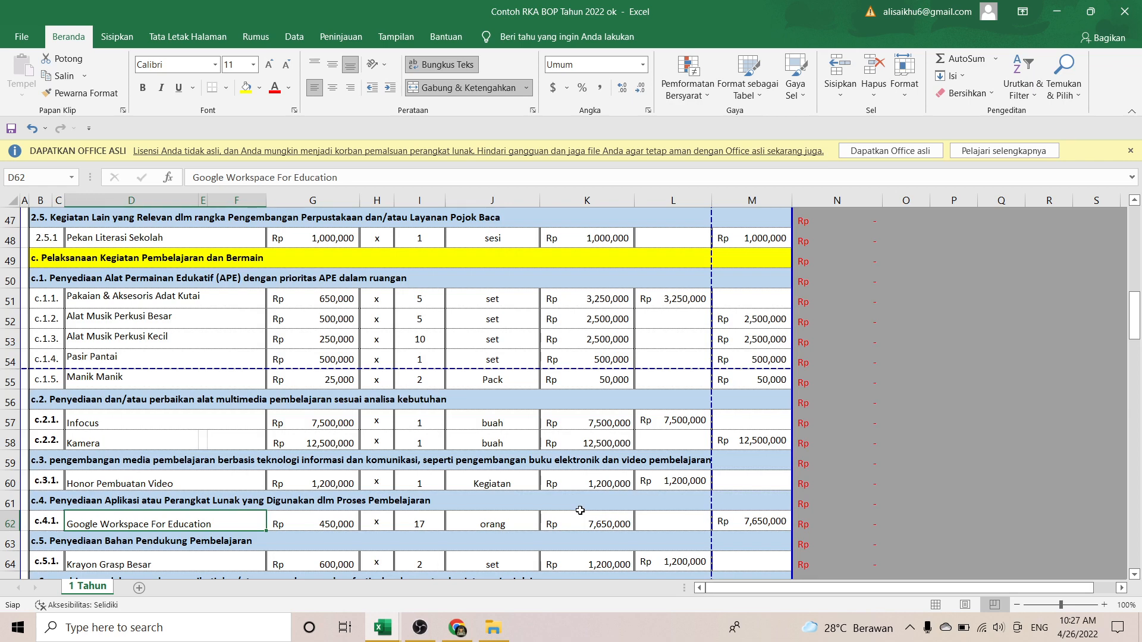
key("Down")
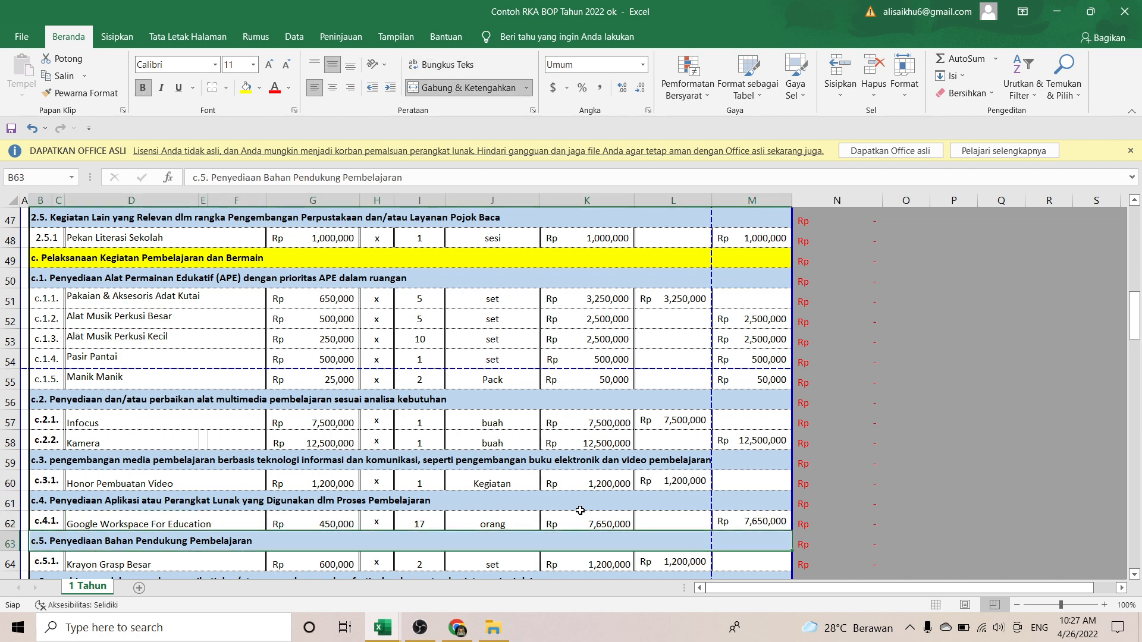
key("Down")
key("Down")
key("Down")
key("Right")
key("Right")
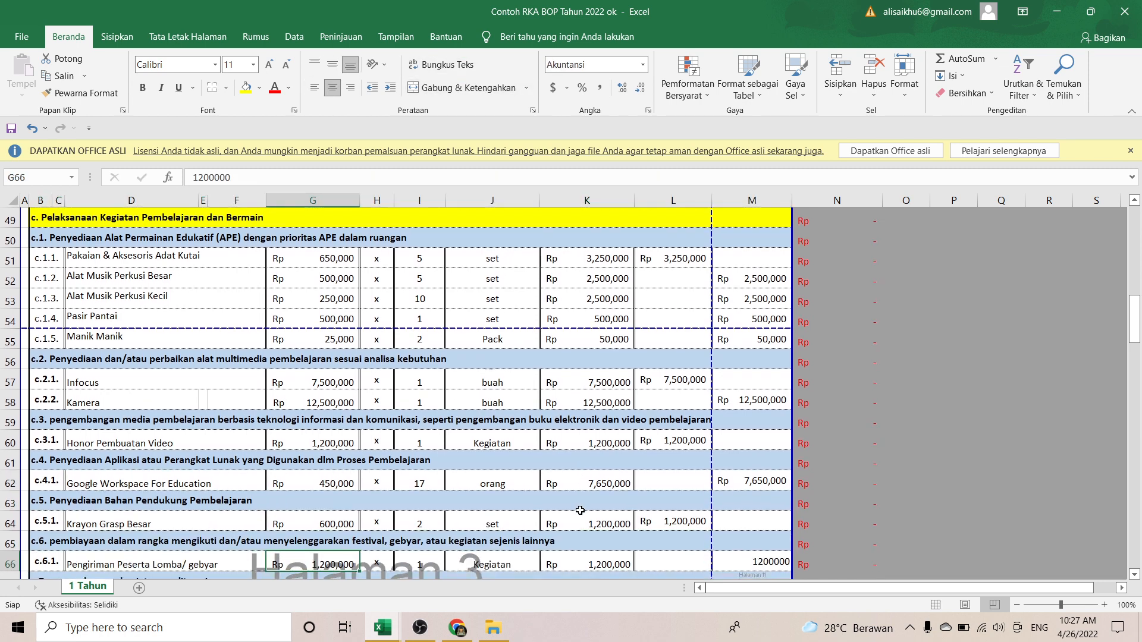
Step: Check the Krayon Grasp Besar price, then the Pengiriman Peserta Lomba and poster Huruf/Angka items
key("Up")
key("Up")
key("Left")
key("Left")
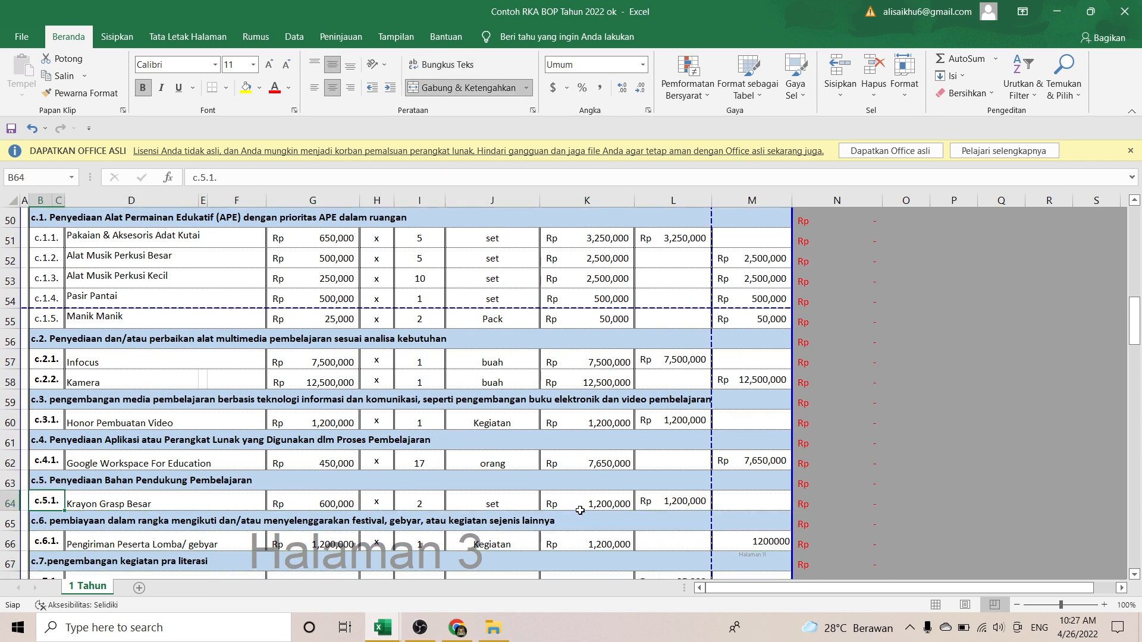
key("Right")
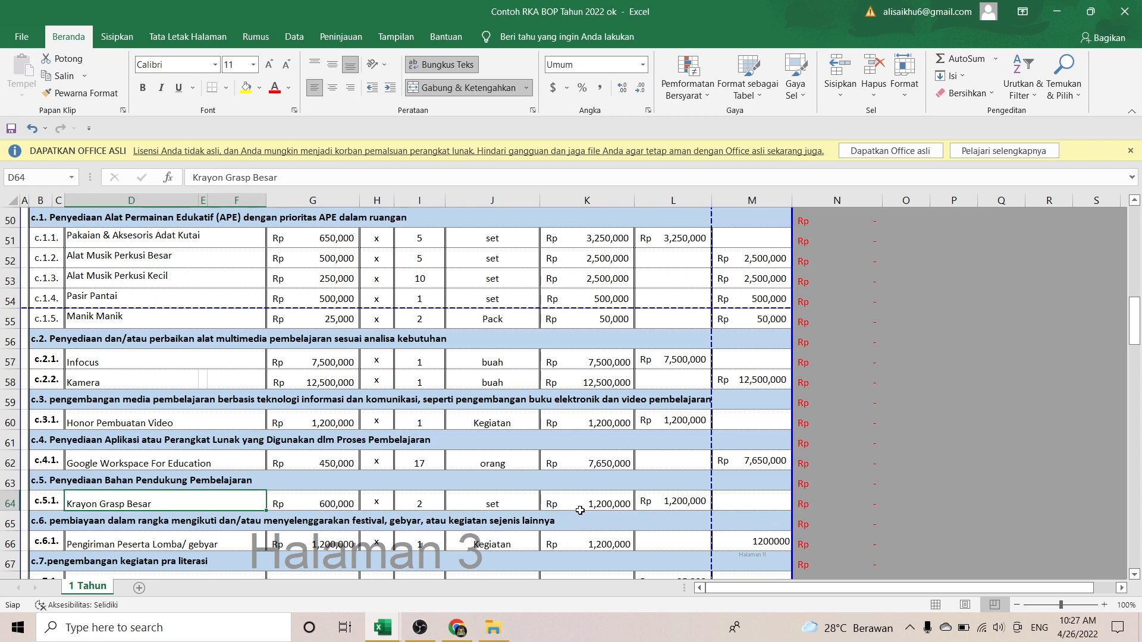
key("Down")
key("Down")
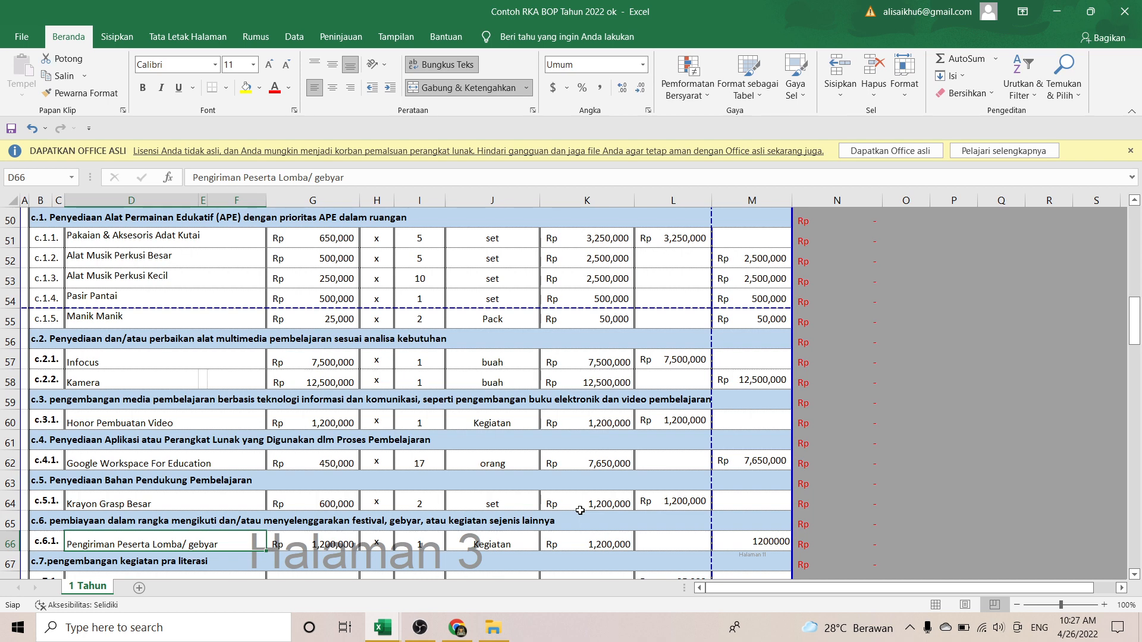
key("Down")
key("Down")
key("Down")
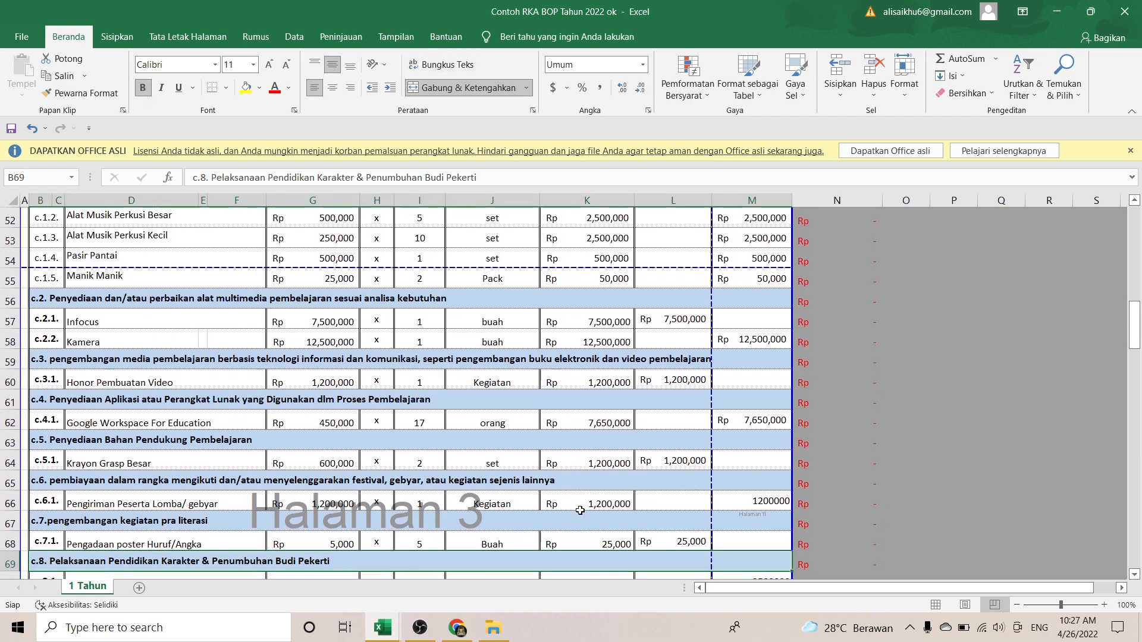
key("Up")
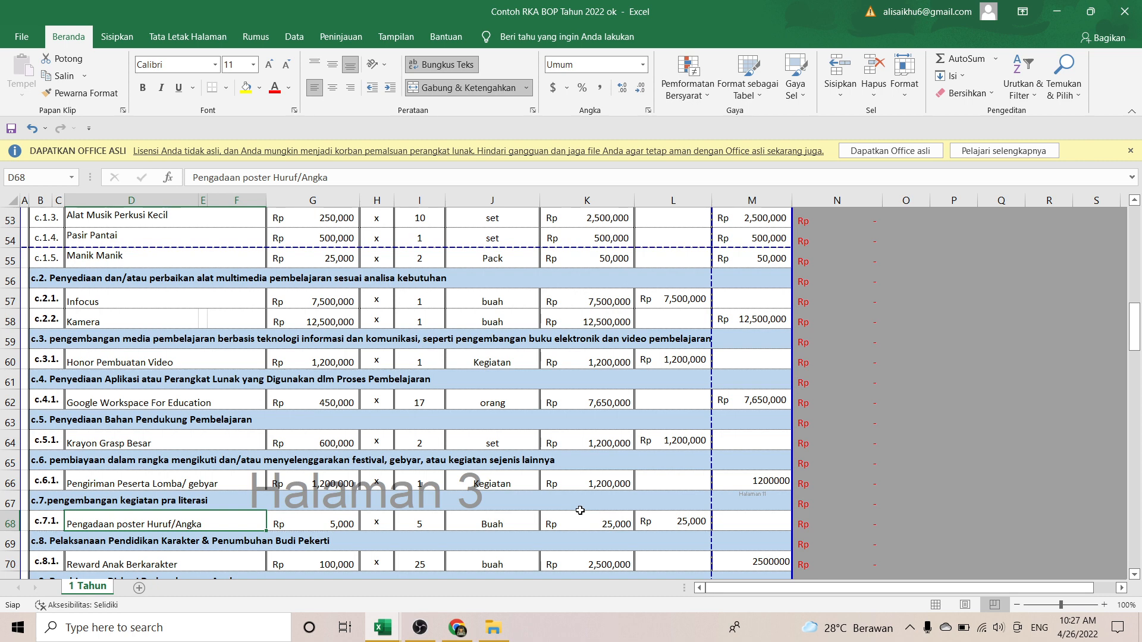
Step: Review the c.7 and c.8 headings and Reward Anak Berkarakter's 100000 unit price and unit
left_click(580, 510)
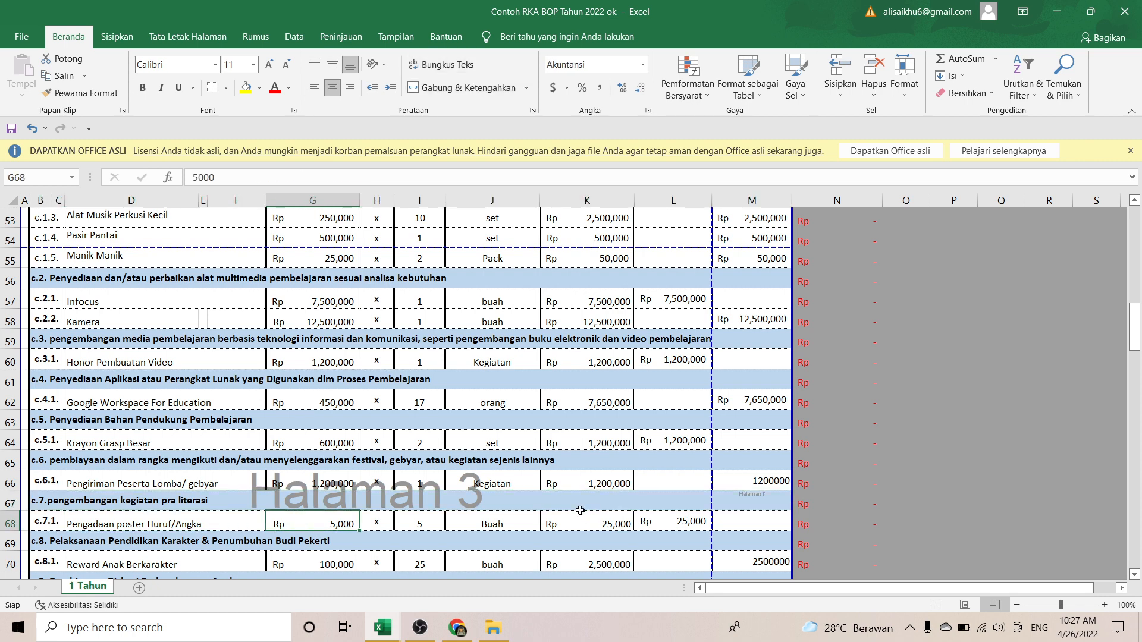
key("Down")
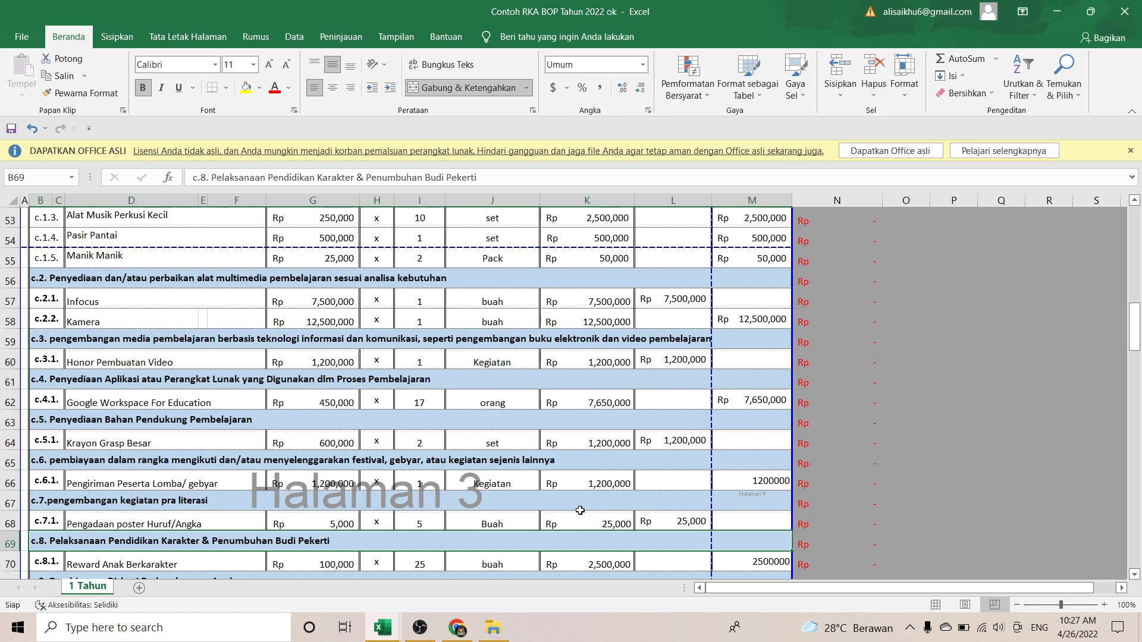
key("Down")
key("Down")
key("Down")
key("Up")
key("Up")
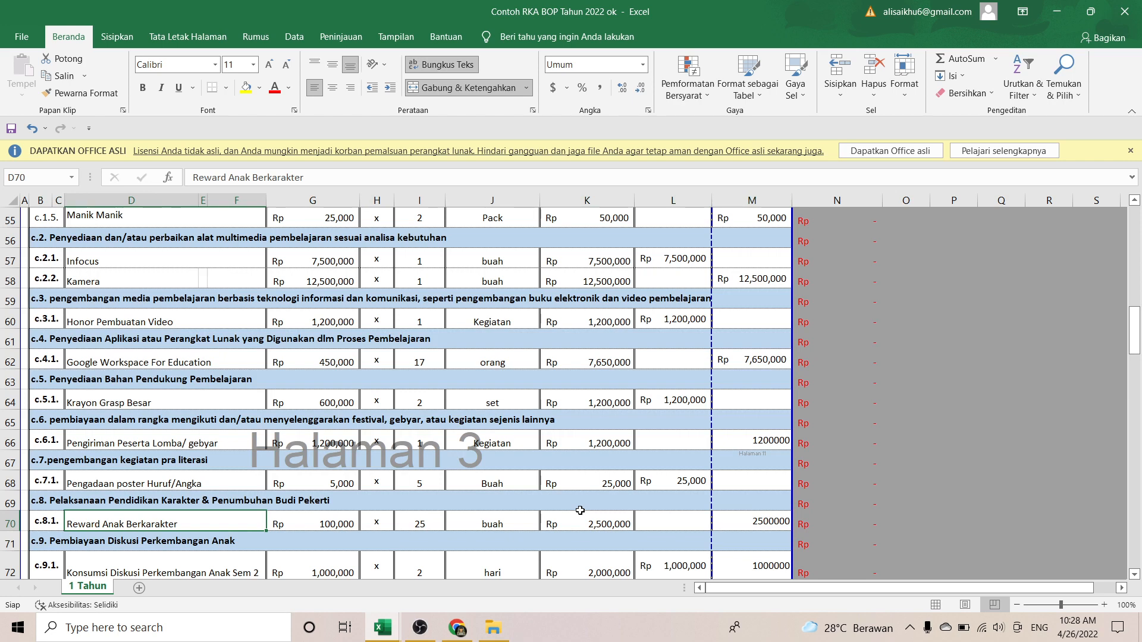
key("Right")
key("Left")
key("Right")
key("Right")
key("Right")
key("Right")
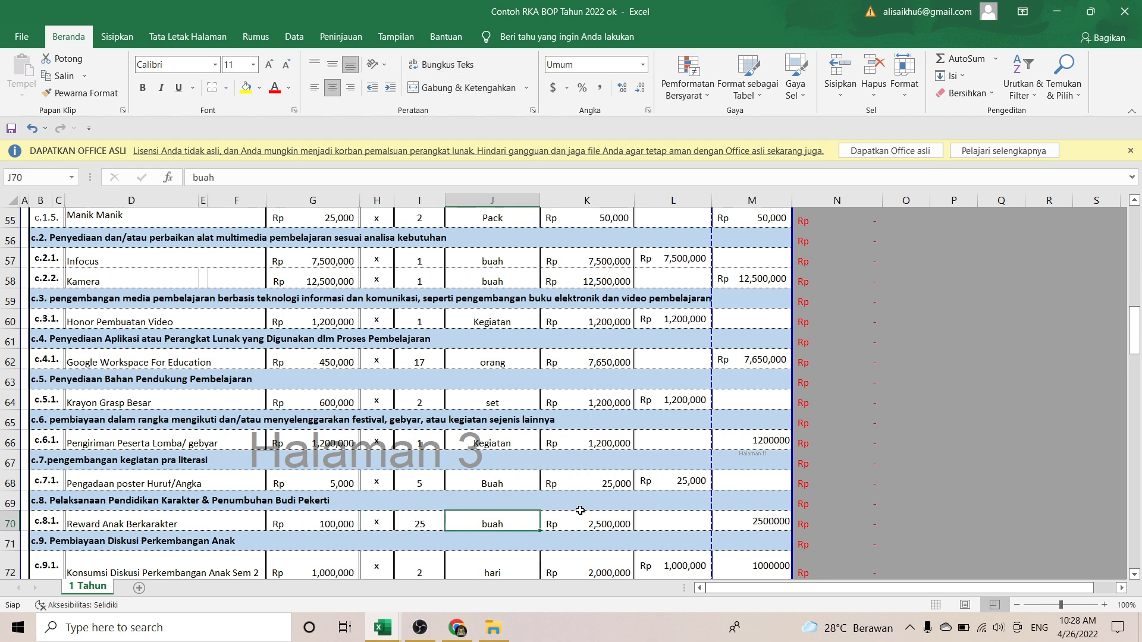
key("Right")
key("Left")
key("Left")
key("Left")
key("Left")
key("Left")
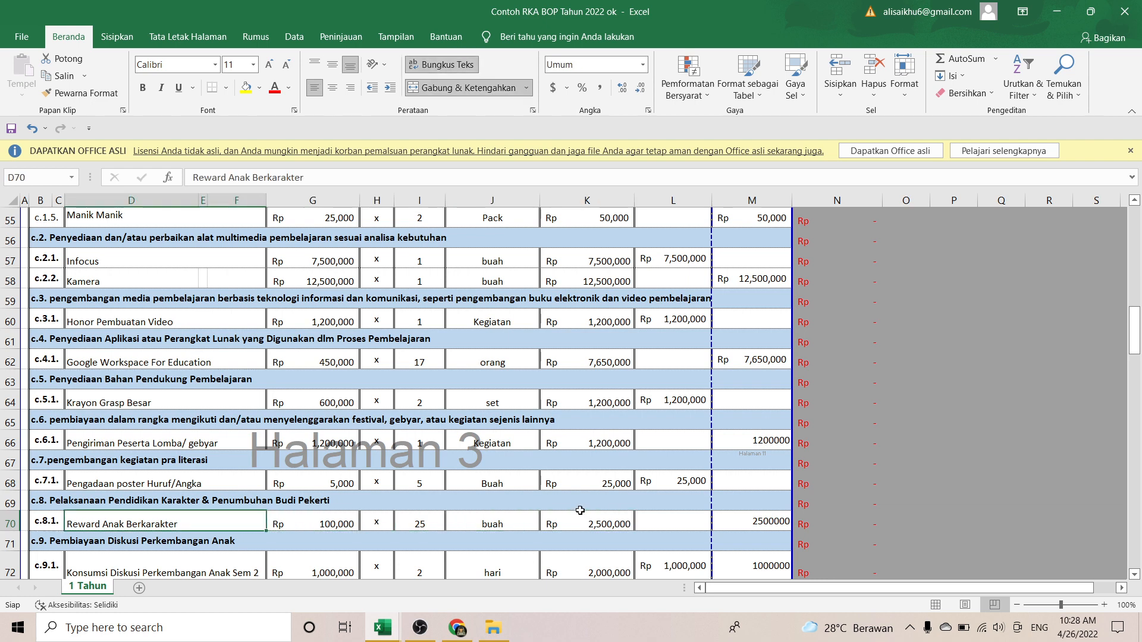
key("Right")
key("Right")
key("Right")
key("Right")
key("Left")
key("Left")
key("Left")
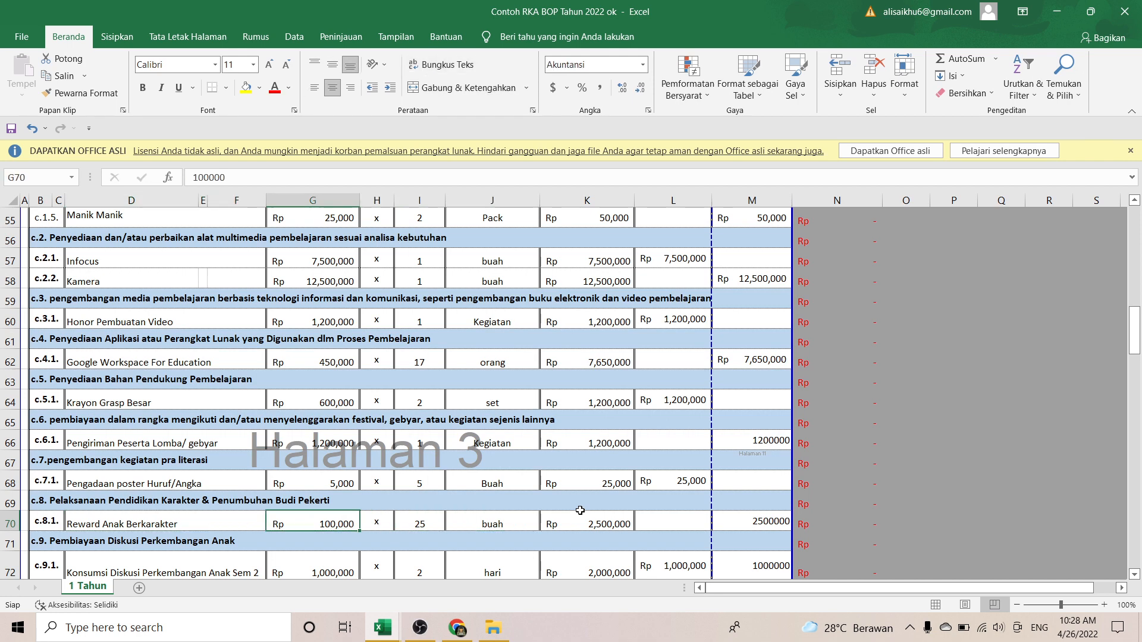
Step: Check Konsumsi Diskusi Perkembangan Anak Sem 2 at 1000000, then reach Transport Pendidik (Rp 3,000,000)
key("Left")
key("Down")
key("Down")
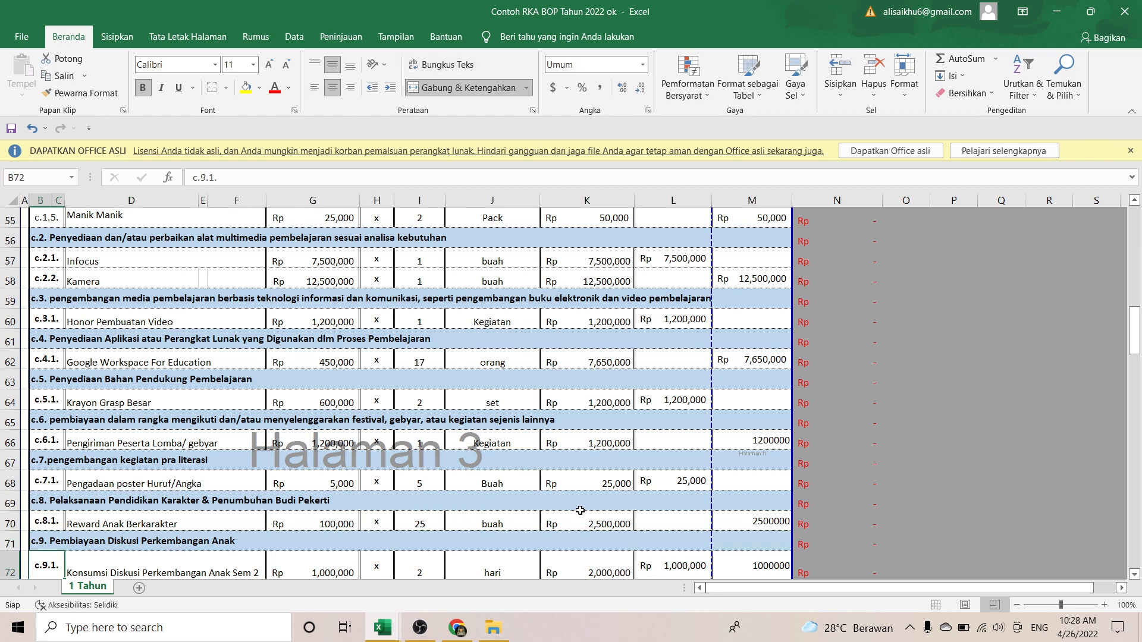
key("Down")
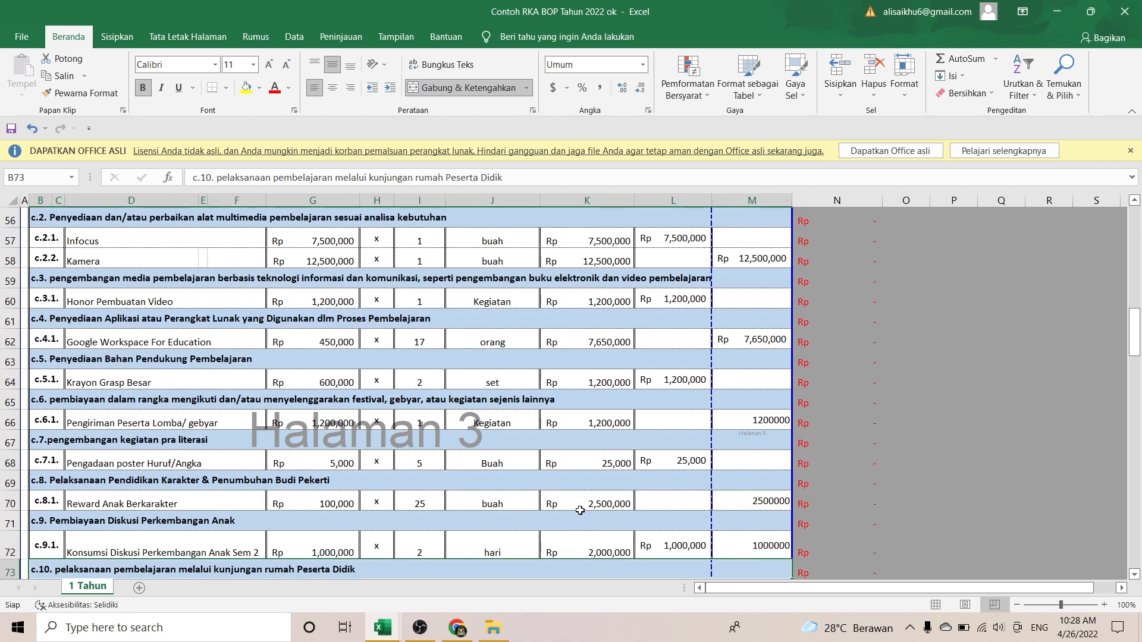
key("Up")
key("Right")
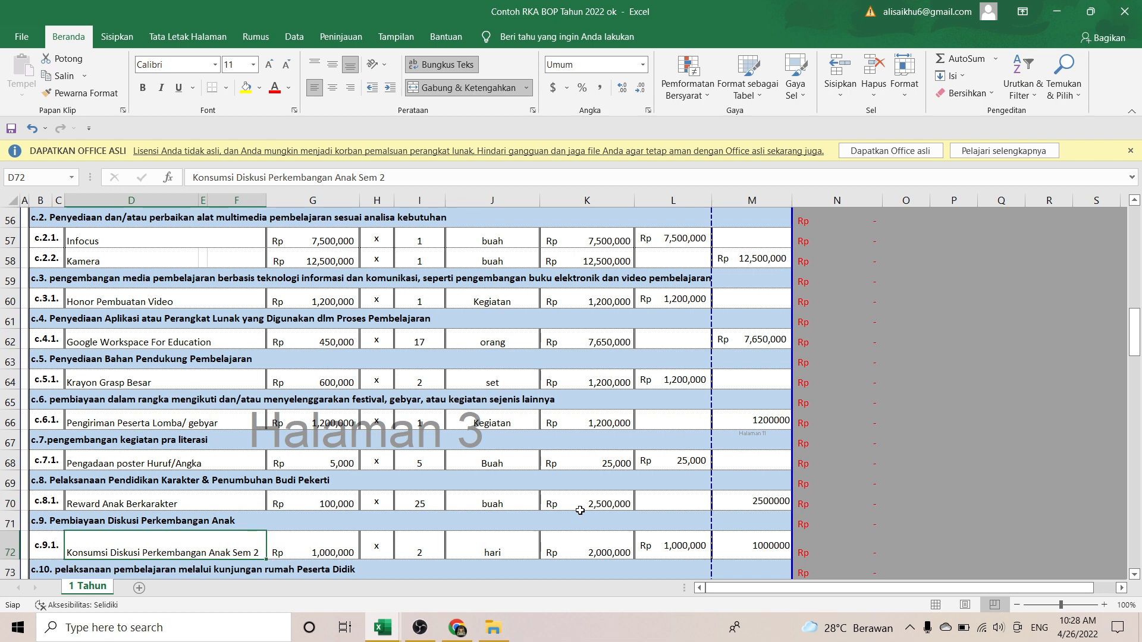
key("Right")
key("Left")
key("Down")
key("Down")
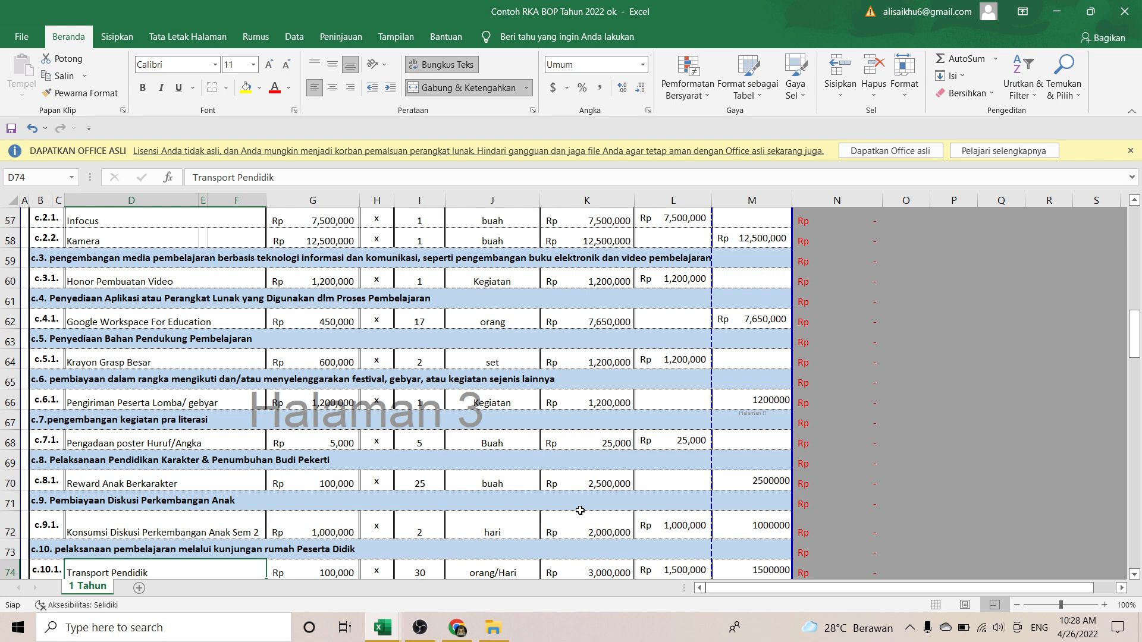
Step: Step through c.11 Buku Paket (Rp 3,000,000), Pelatihan Kurikulum (Rp 2,400,000) and ATK to d.1
scroll(580, 510, "down", 1)
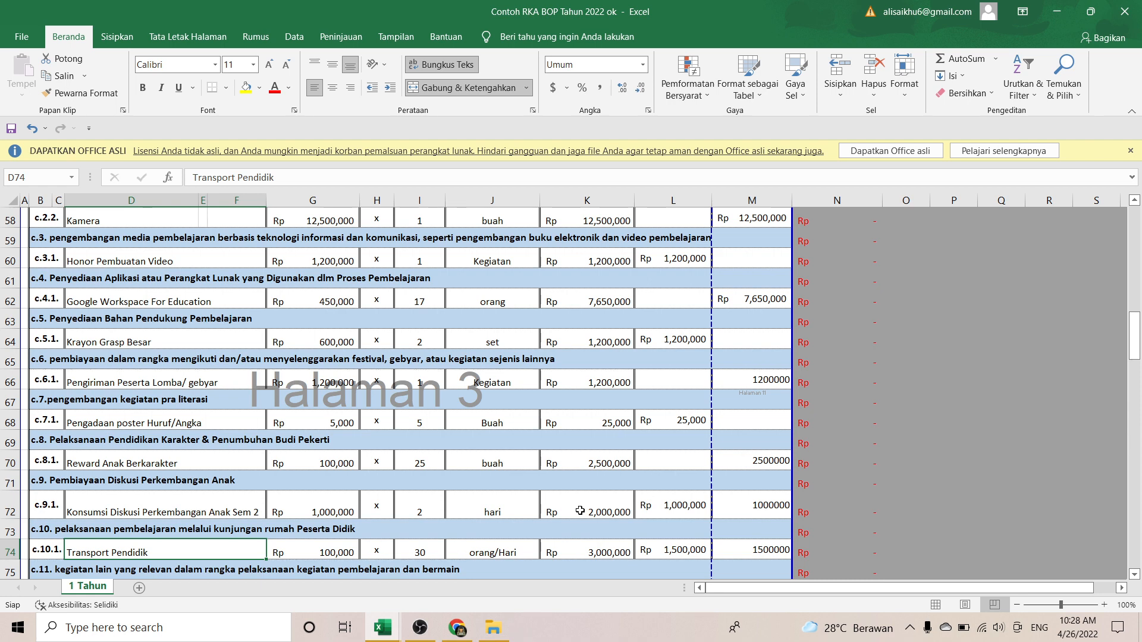
key("Down")
key("Down")
key("Down")
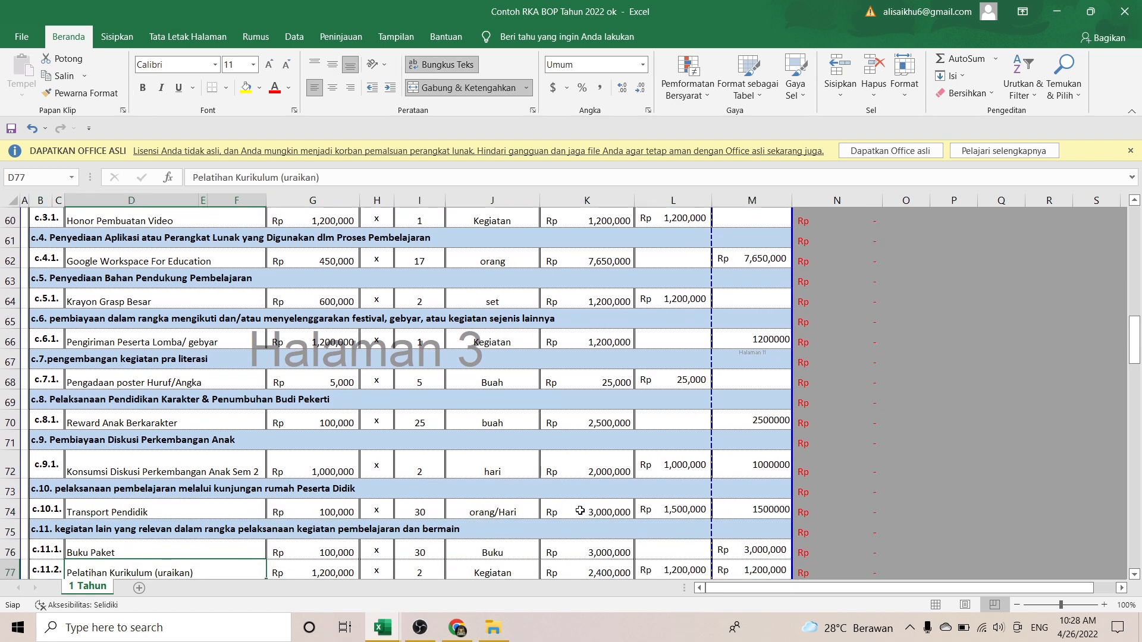
key("Up")
key("Up")
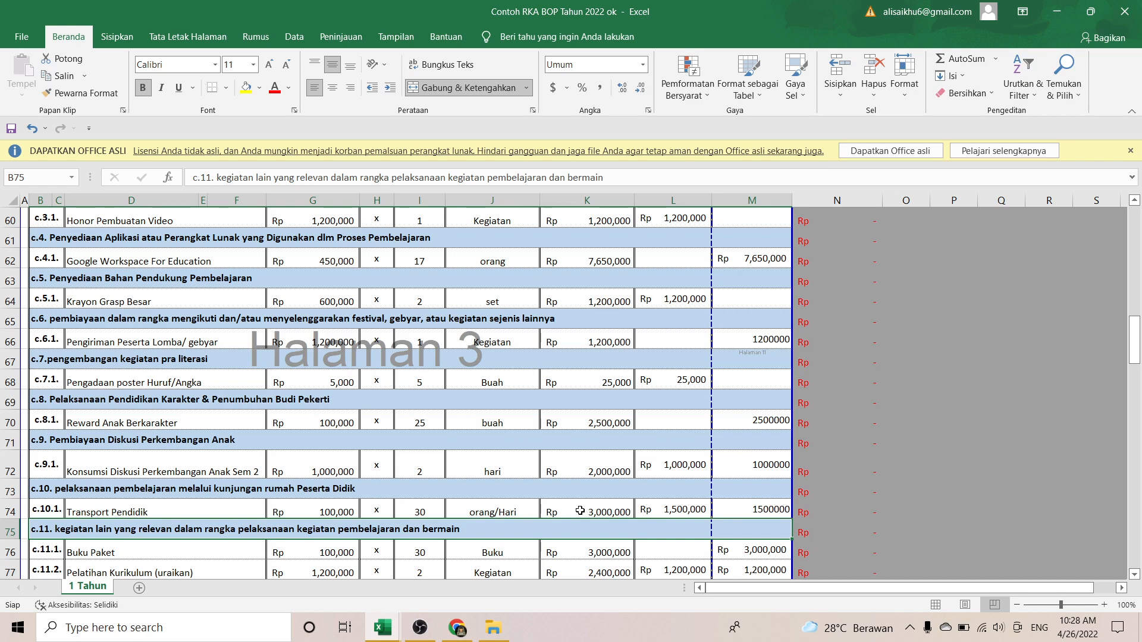
key("Down")
key("Down")
key("Down")
key("Down")
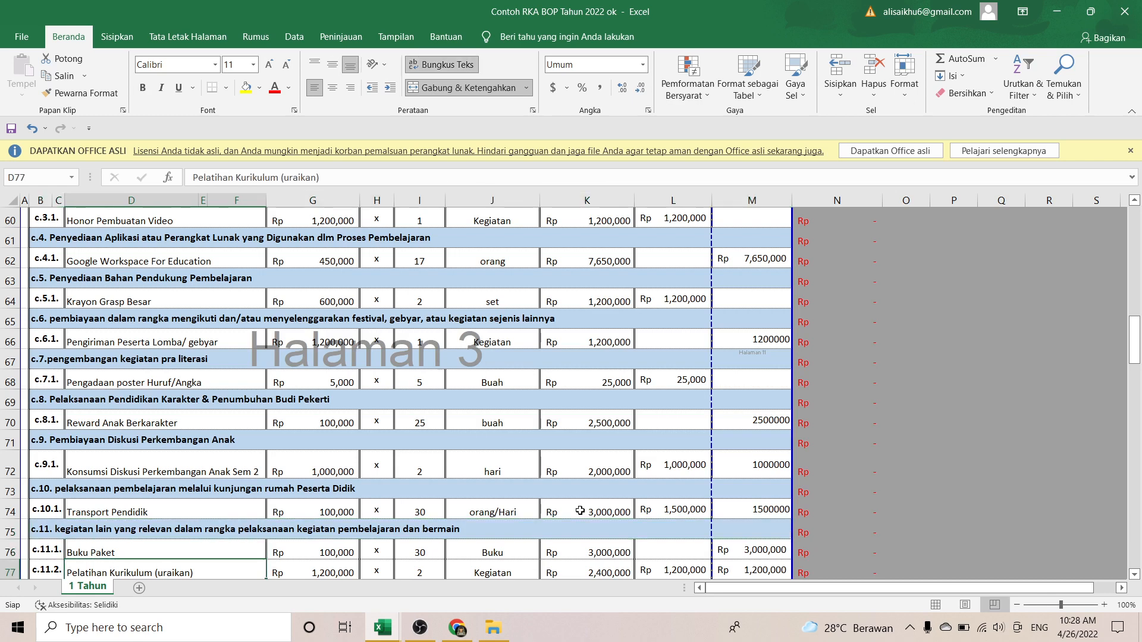
key("Up")
key("Up")
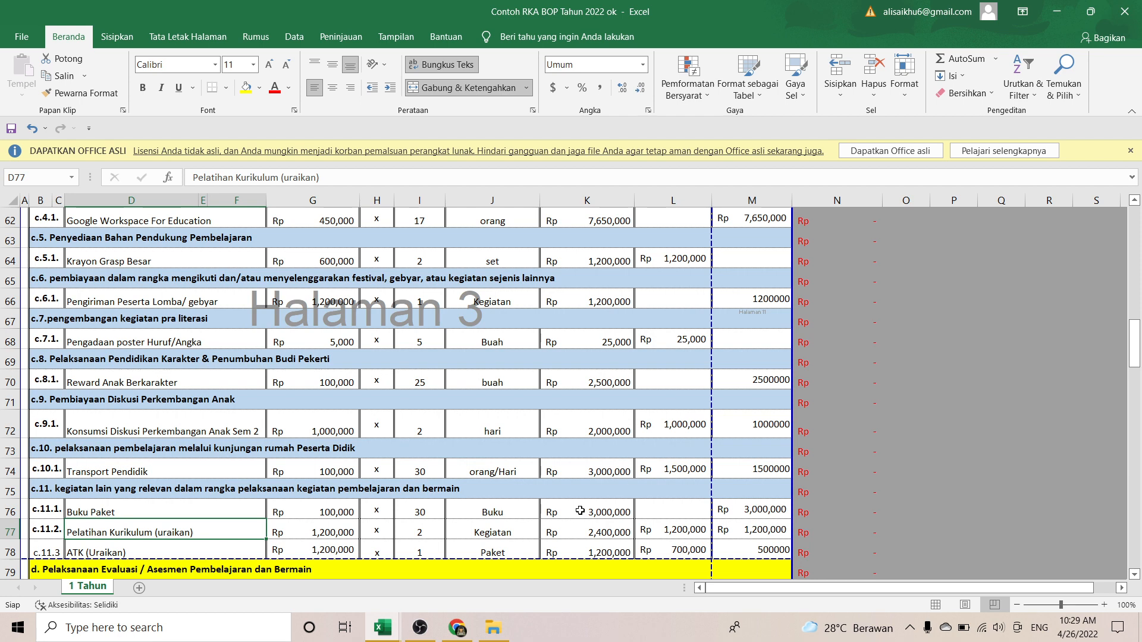
key("Down")
key("Down")
key("Down")
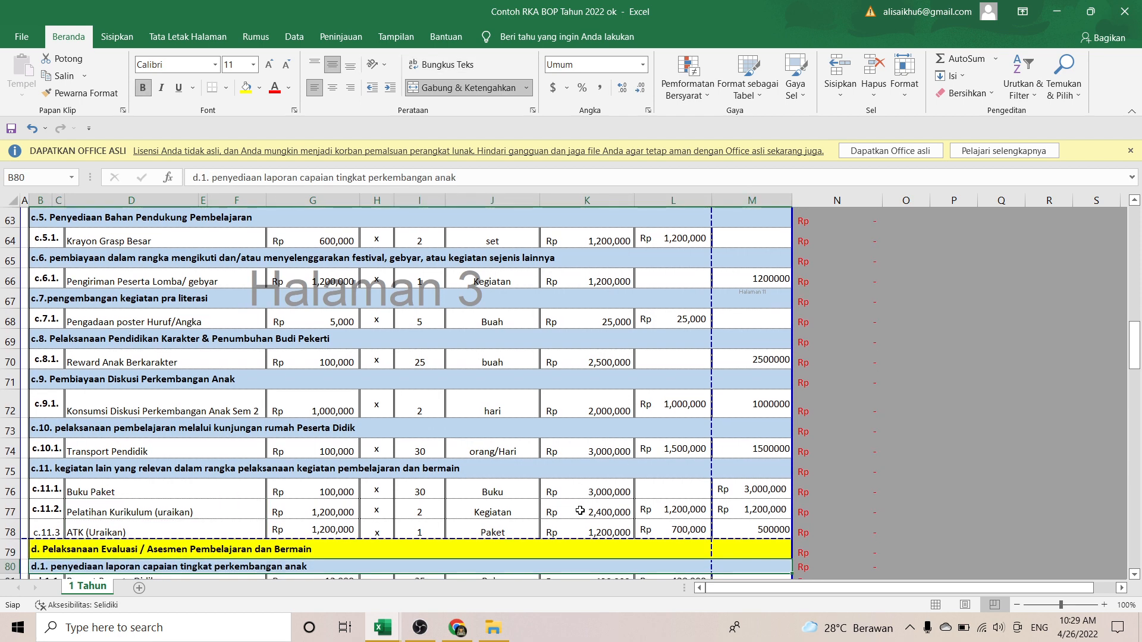
Step: Review the d.1 items Raport Peserta Didik, Piagam Tanda Tamat Belajar and Sampul Raport Hot Print
key("Down")
key("Down")
key("Down")
key("Down")
key("Down")
key("Down")
key("Down")
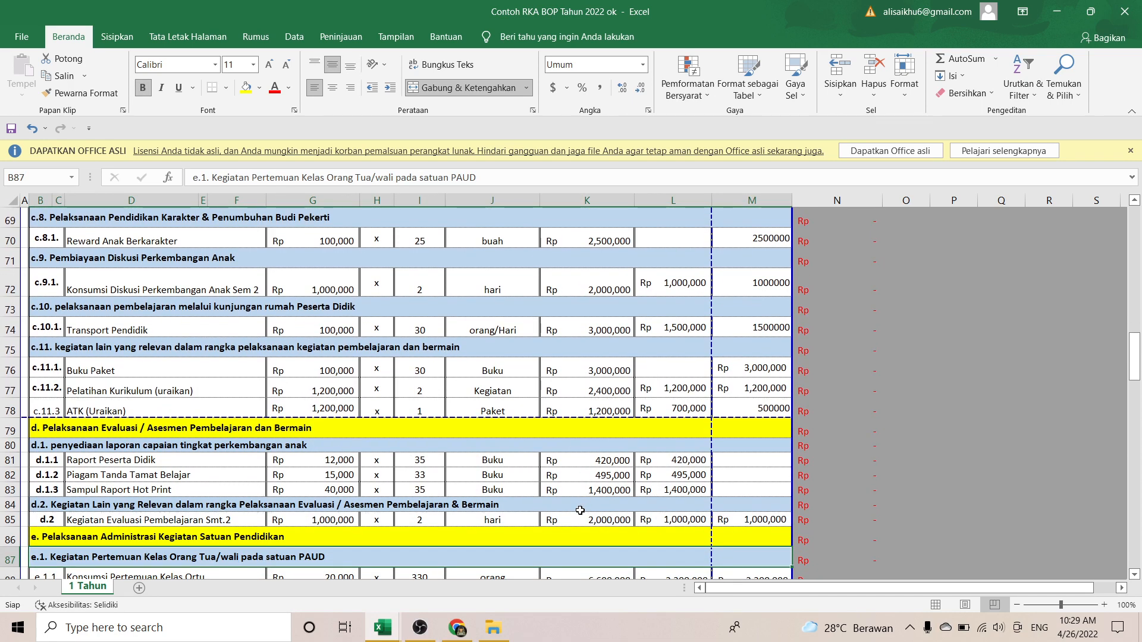
key("Up")
key("Up")
key("Up")
key("Up")
key("Up")
key("Up")
key("Up")
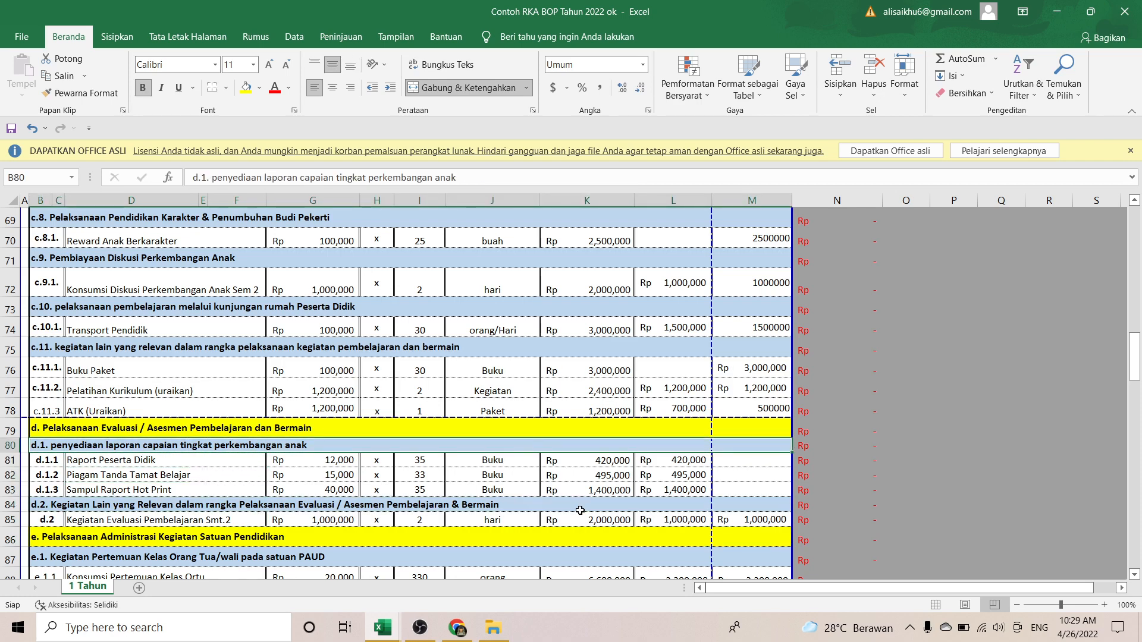
key("Down")
key("Right")
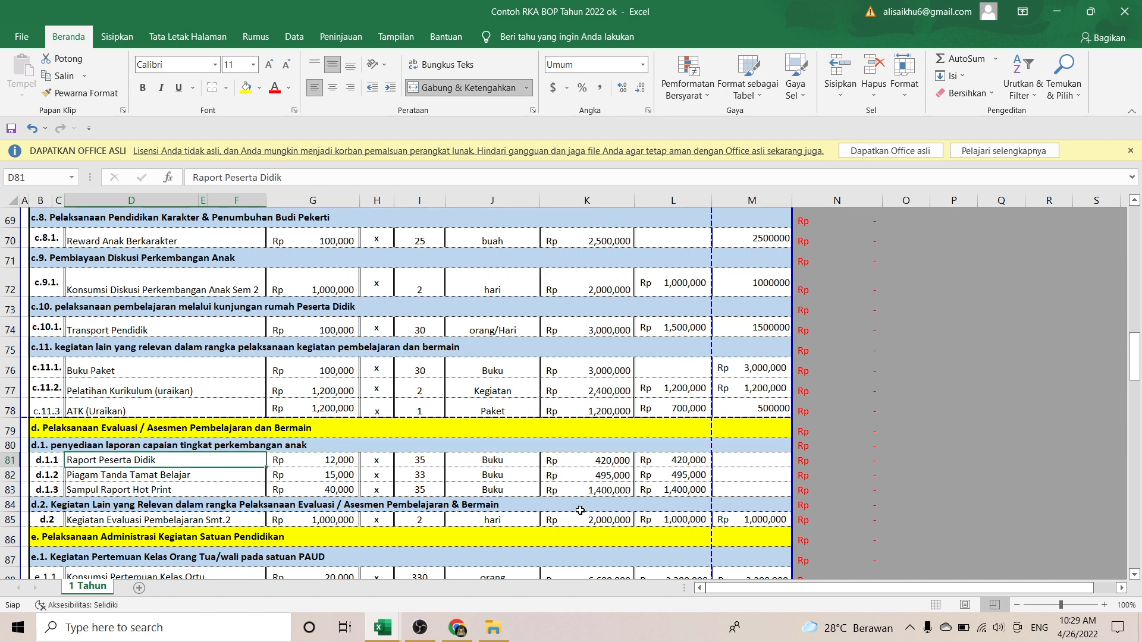
key("Down")
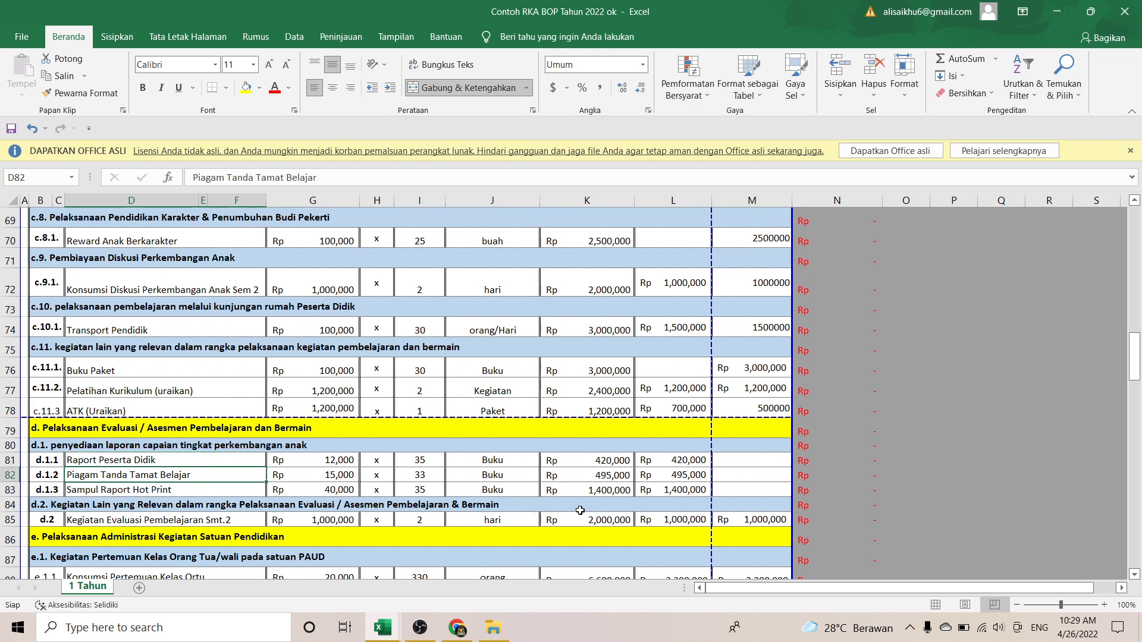
key("Down")
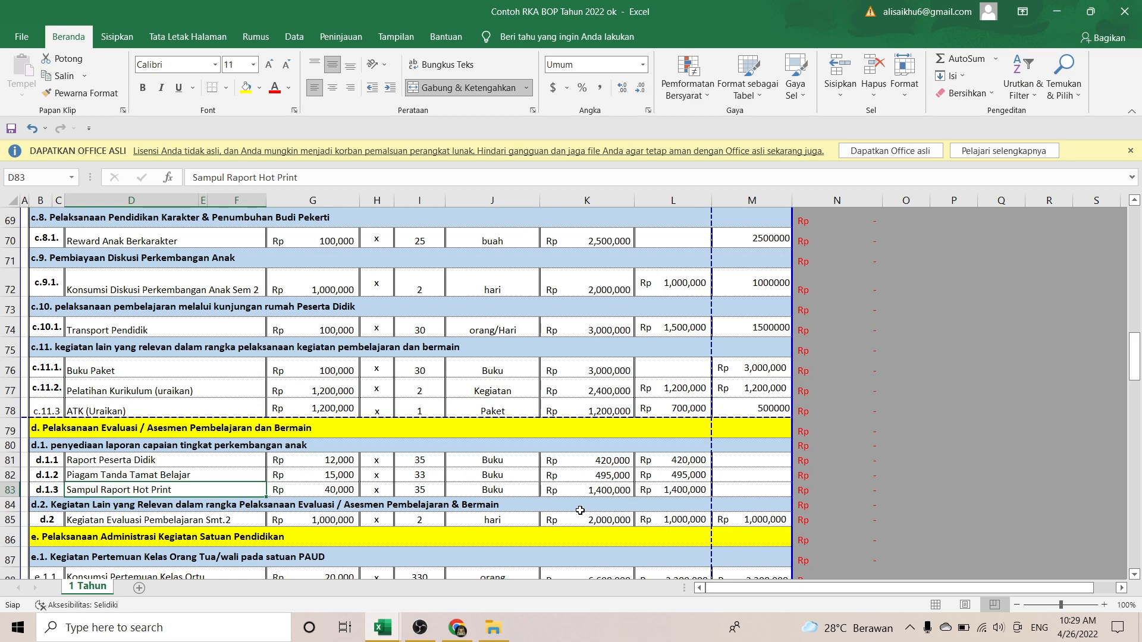
Step: Check d.2 Kegiatan Evaluasi Pembelajaran Smt.2 at Rp 2,000,000, then reach the e.1 heading
left_click(579, 510)
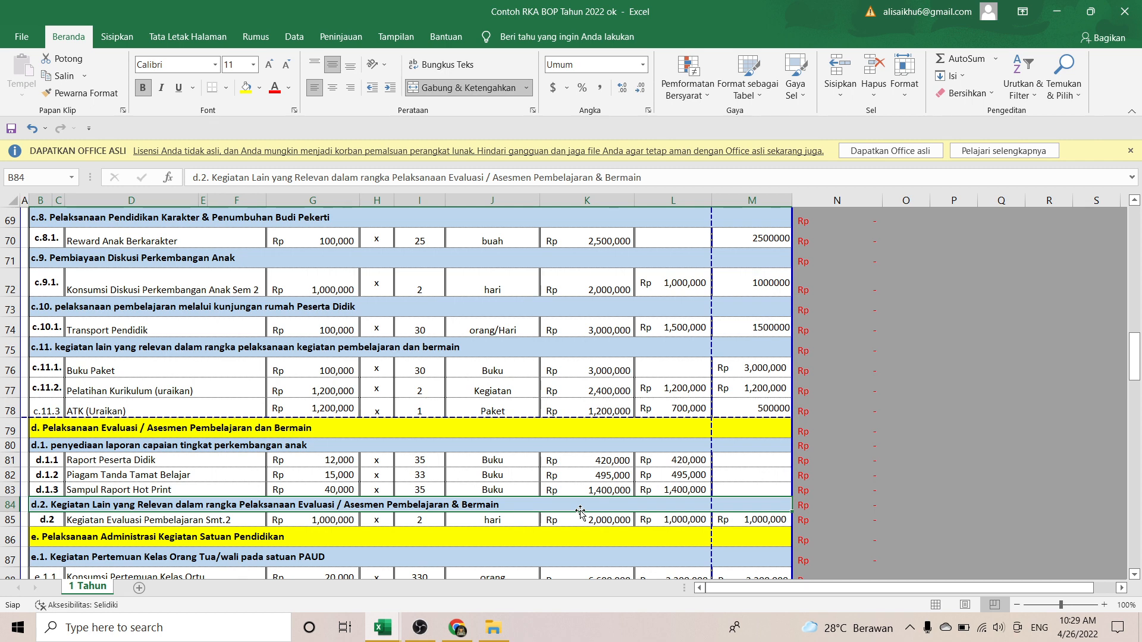
key("Down")
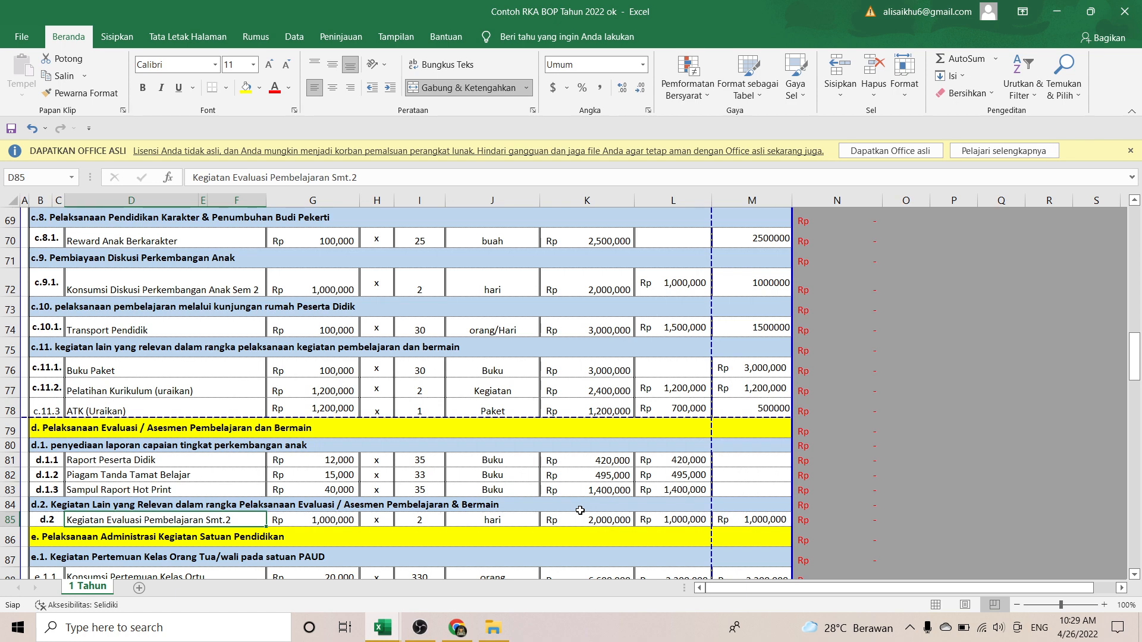
key("Down")
key("Down")
key("Down")
key("Down")
key("Down")
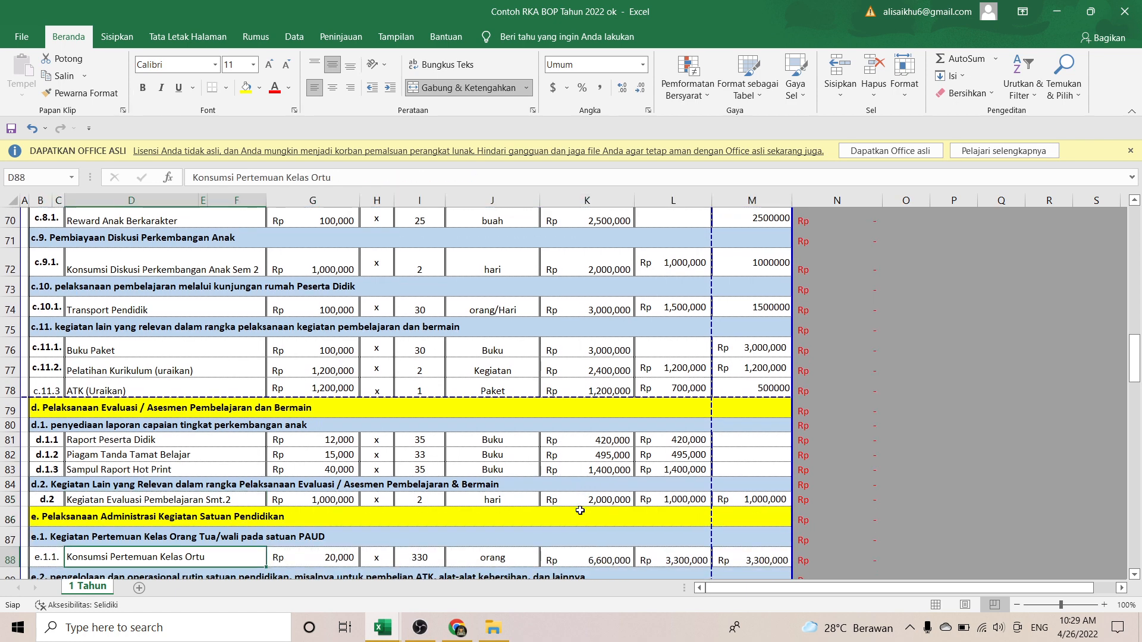
Step: Verify Konsumsi Pertemuan Kelas Ortu's 20000 unit price and Rp 6,600,000 total, then continue toward section f
key("Up")
key("Up")
key("Up")
key("Up")
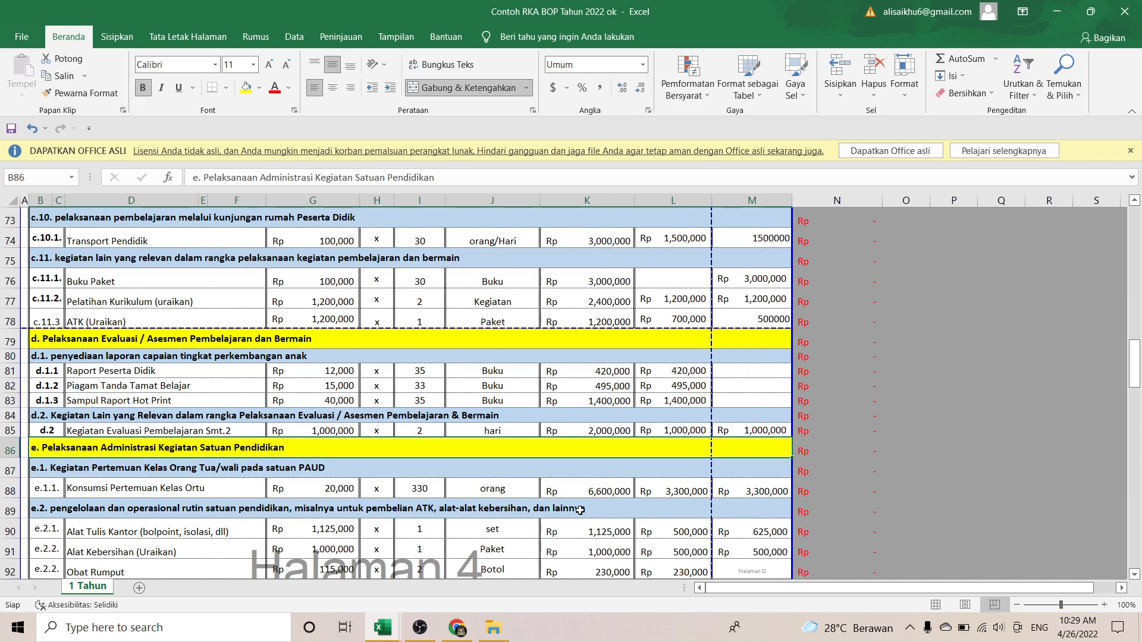
key("Down")
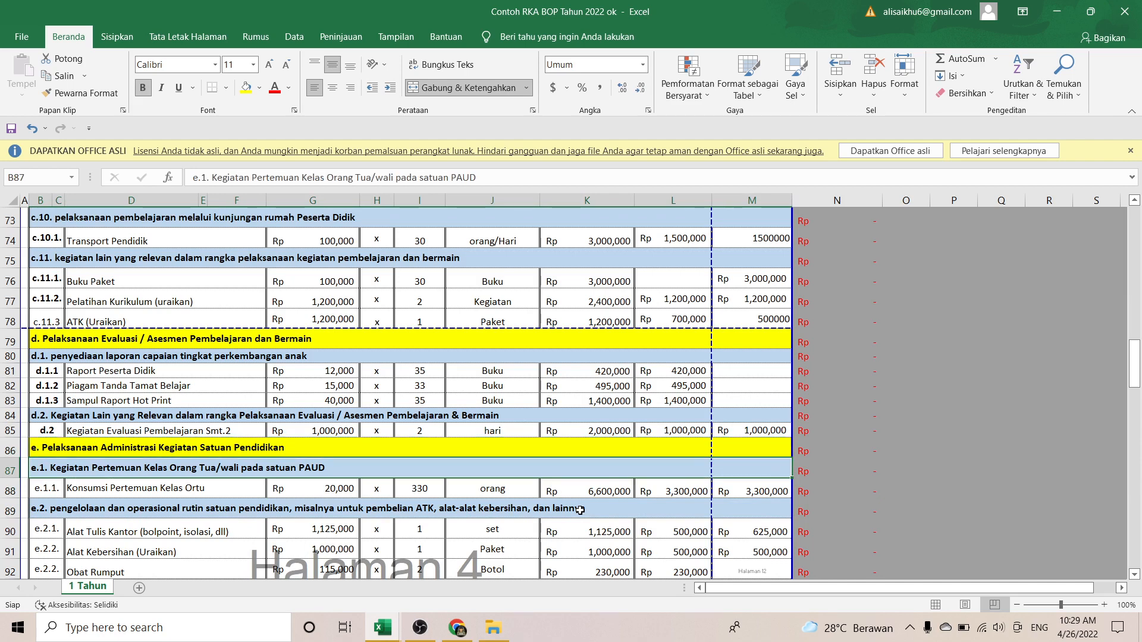
key("Down")
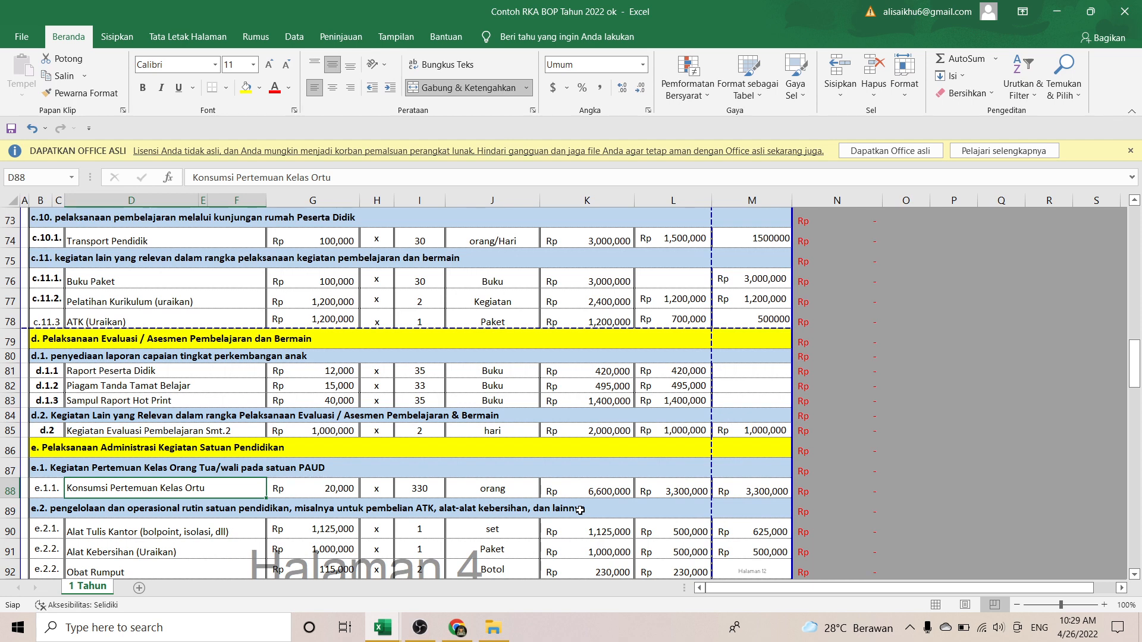
key("Right")
key("Right")
key("Left")
key("Right")
key("Right")
key("Right")
key("Right")
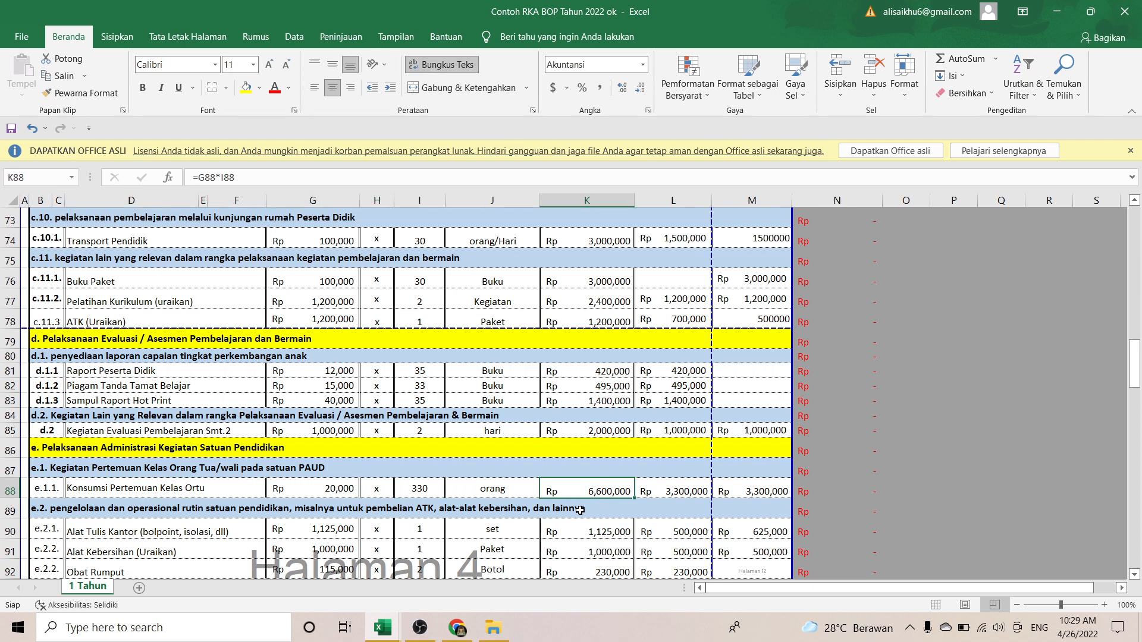
key("Left")
key("Left")
key("Left")
key("Left")
key("Left")
key("Left")
key("Left")
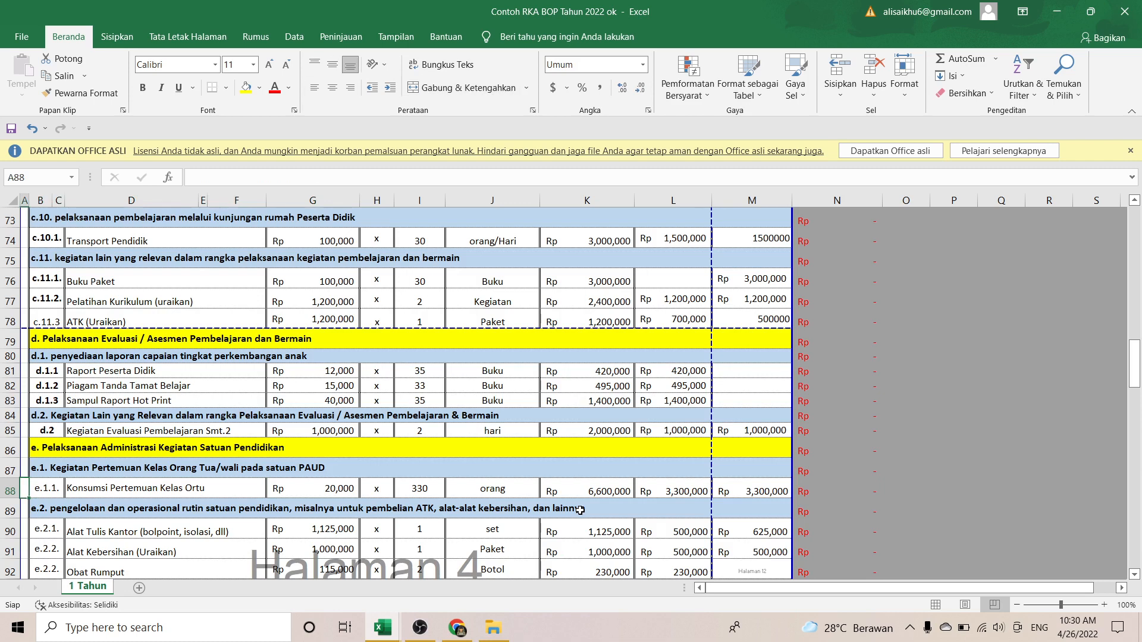
key("Down")
key("Right")
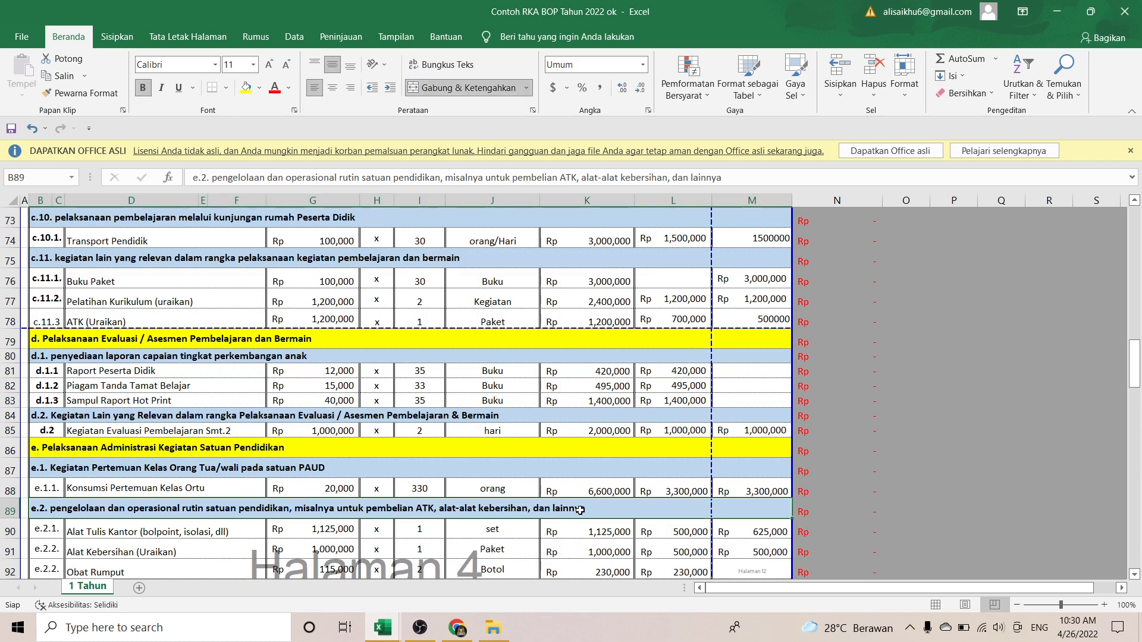
key("Down")
key("Down")
key("Down")
key("Down")
key("Down")
key("Down")
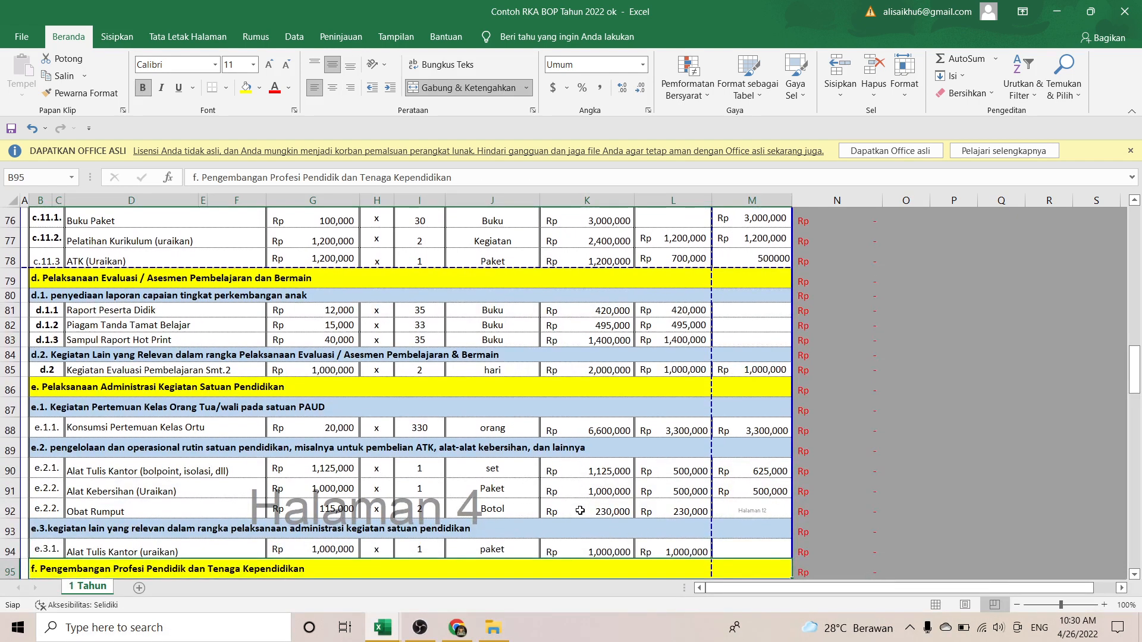
Step: Review Alat Kebersihan, Alat Tulis Kantor and Obat Rumput, then Pelatihan Software down to f.3
left_click(231, 482)
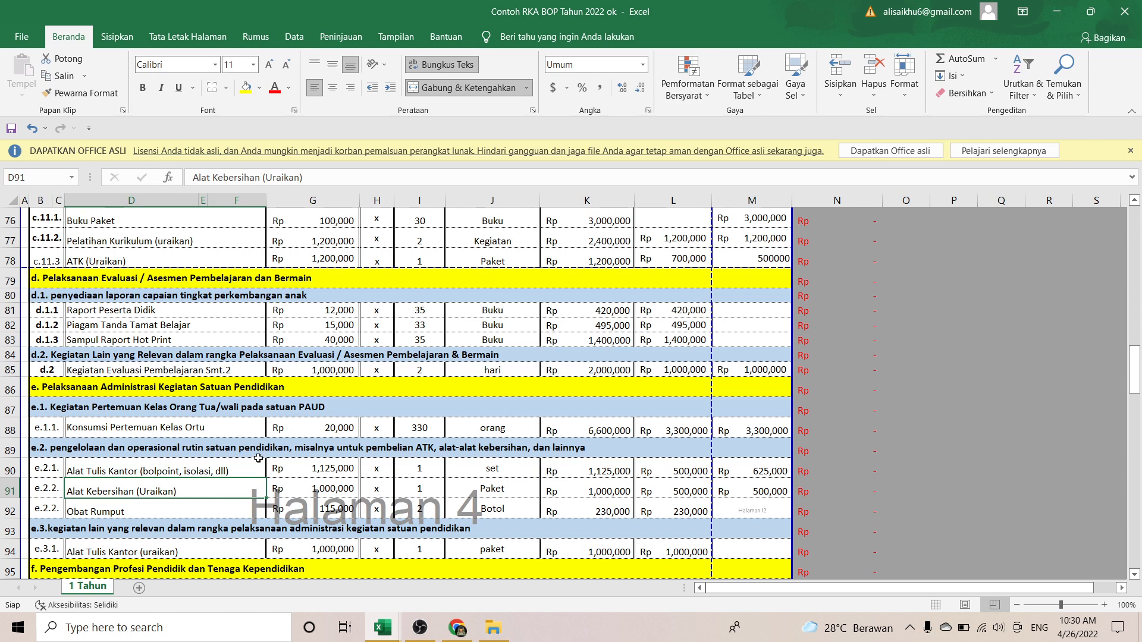
left_click(249, 469)
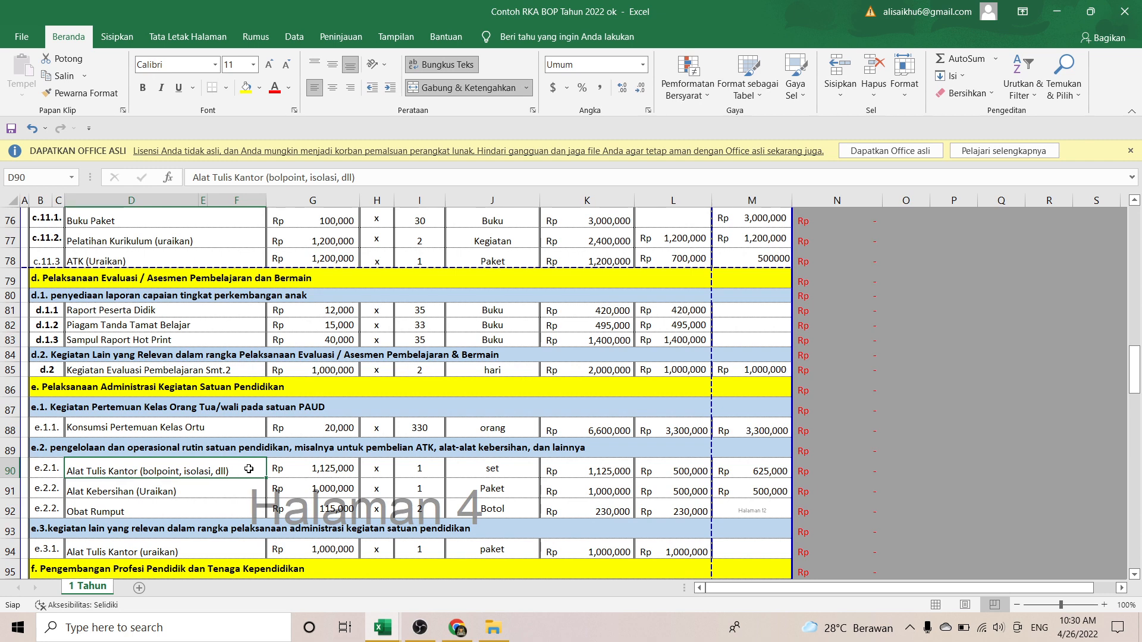
key("Down")
key("Down")
key("Up")
key("Up")
key("Up")
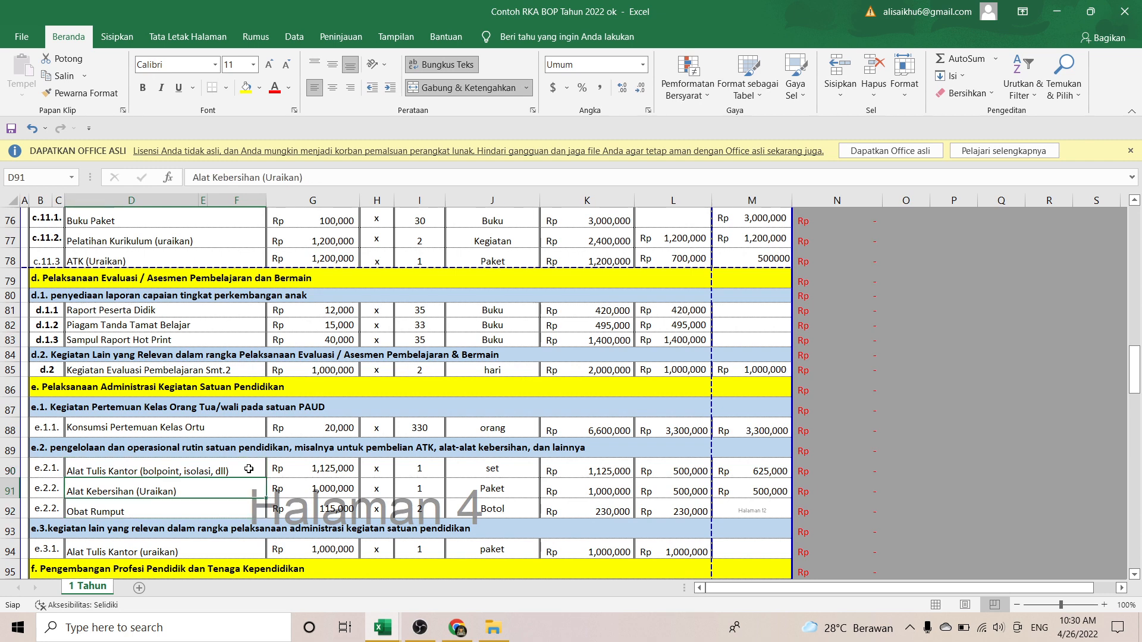
key("Down")
key("Down")
key("Down")
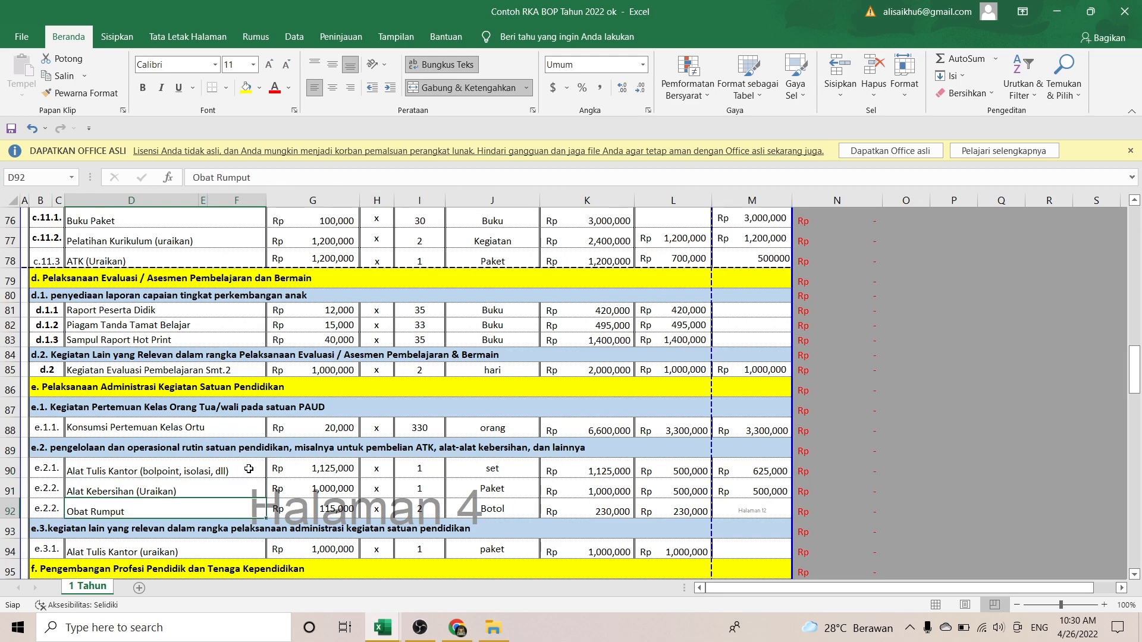
key("Down")
key("Down")
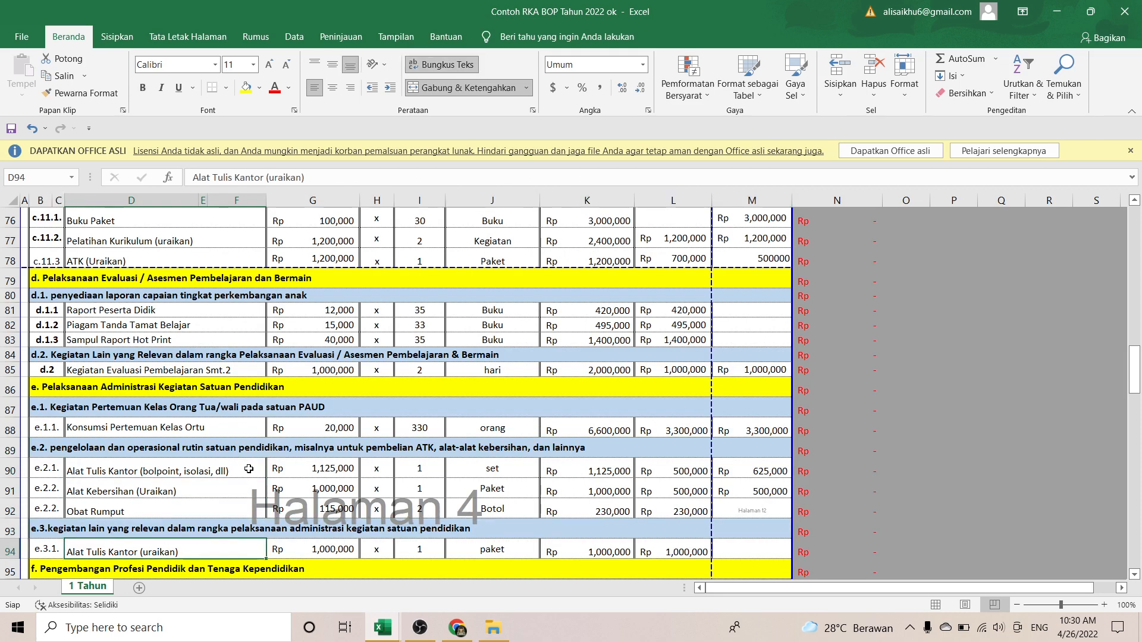
key("Up")
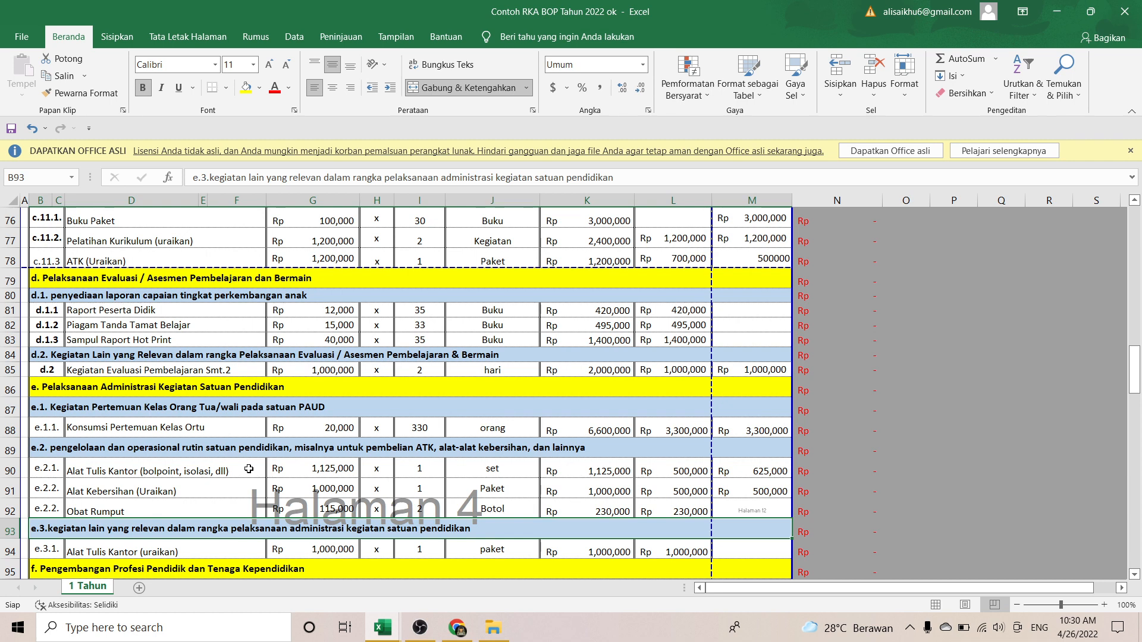
key("Down")
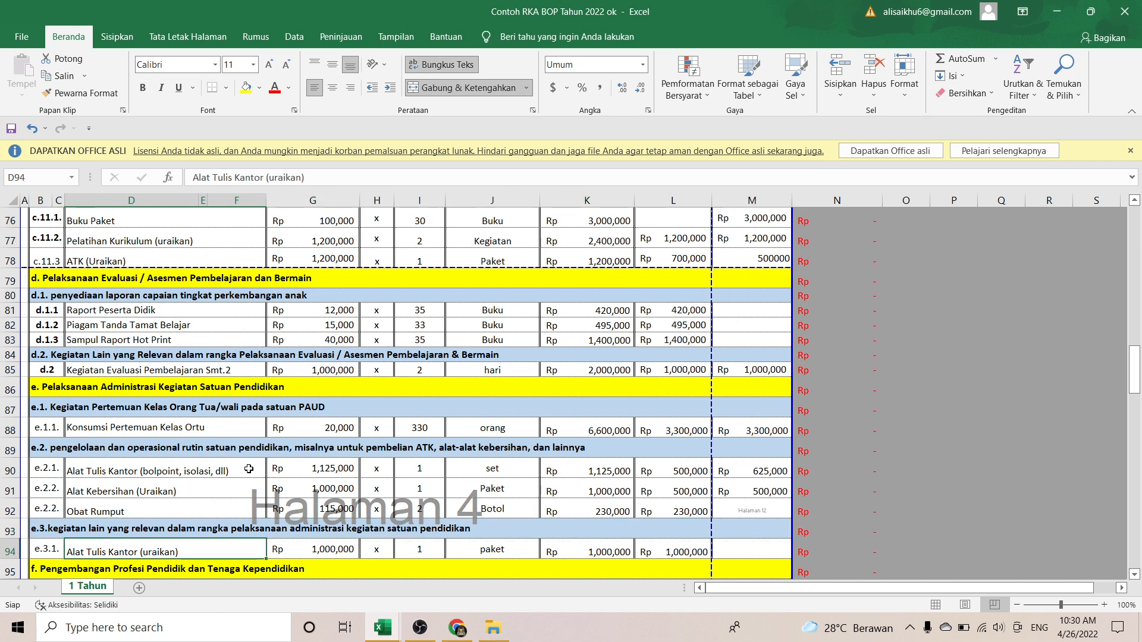
key("Down")
key("Down")
key("Down")
key("Down")
key("Down")
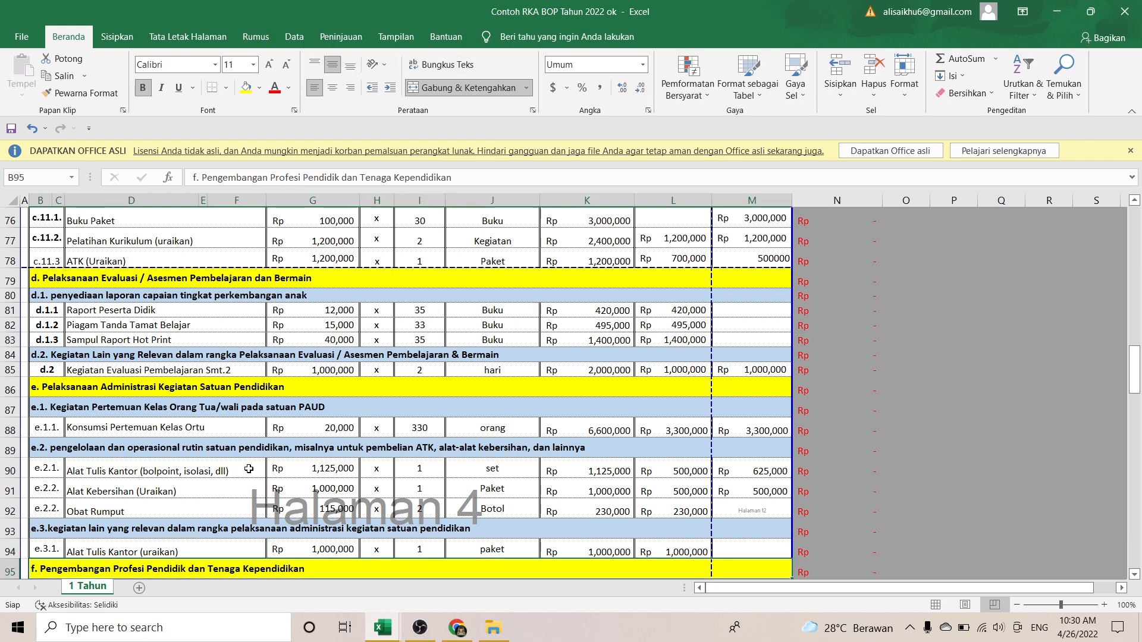
key("Down")
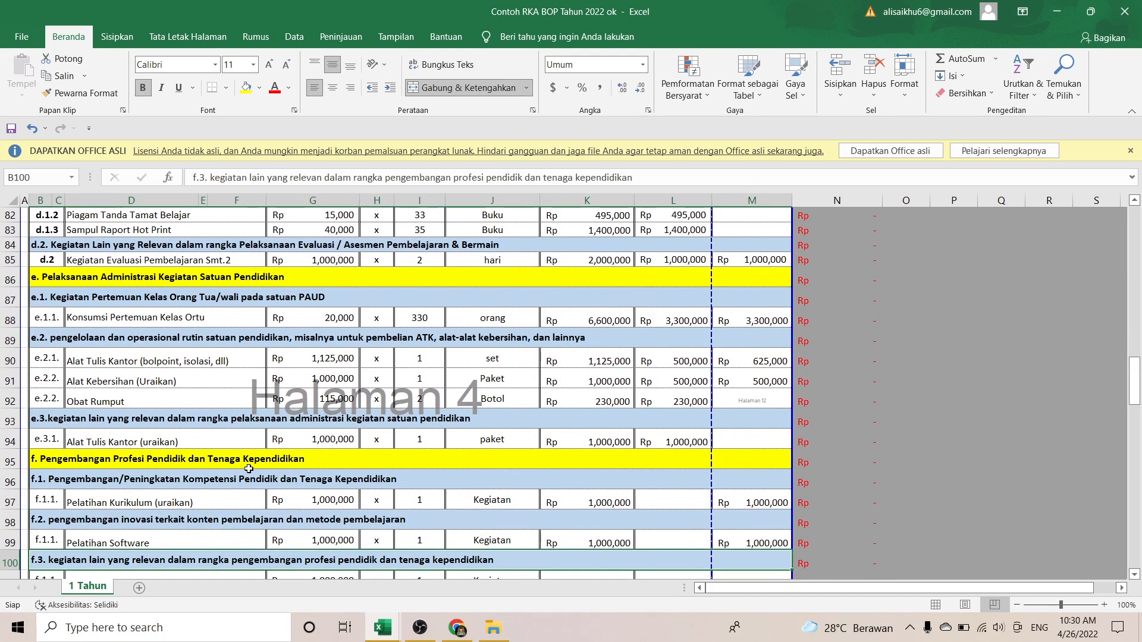
Step: Step through f.1 Pelatihan Kurikulum, f.2 Pelatihan Software and the f.3 pelatihan dapodik item
key("Up")
key("Up")
key("Up")
key("Up")
key("Up")
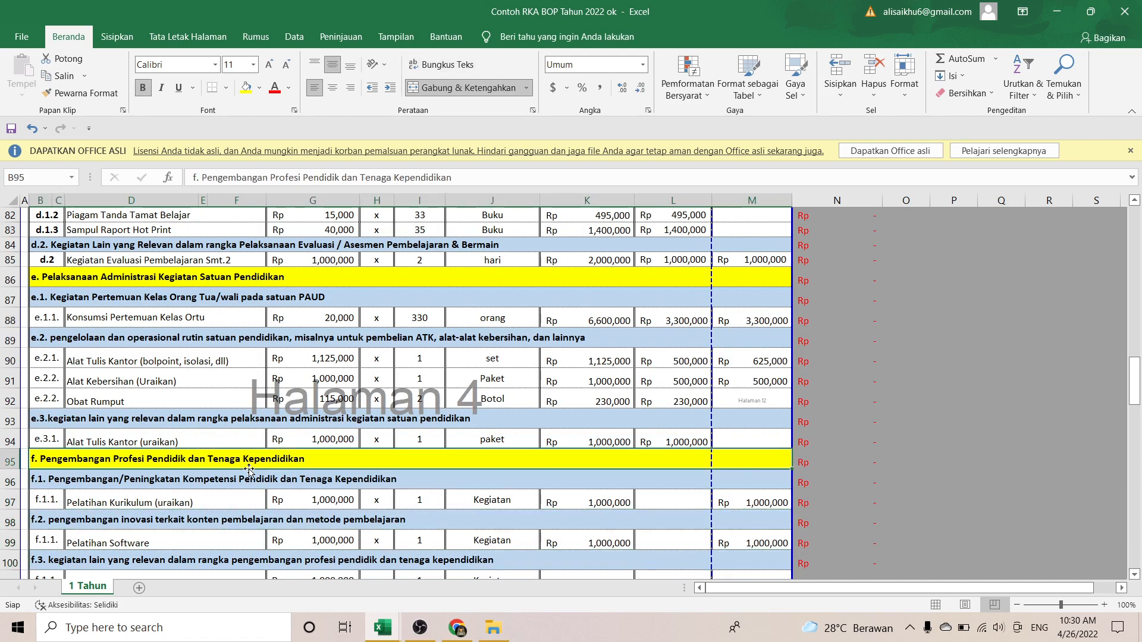
key("Down")
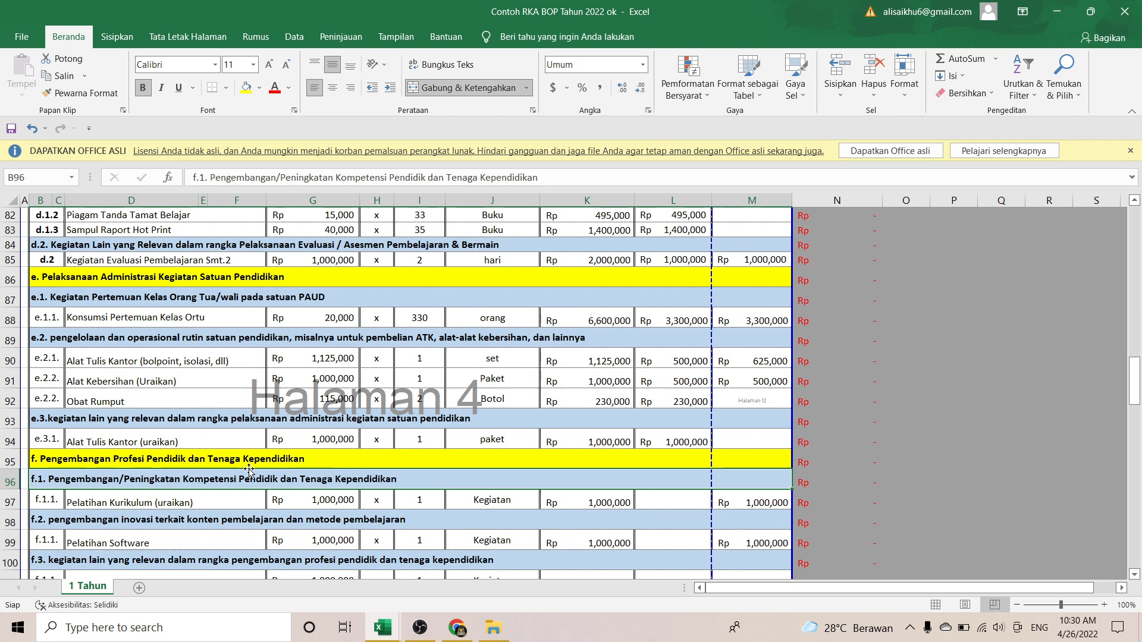
key("Down")
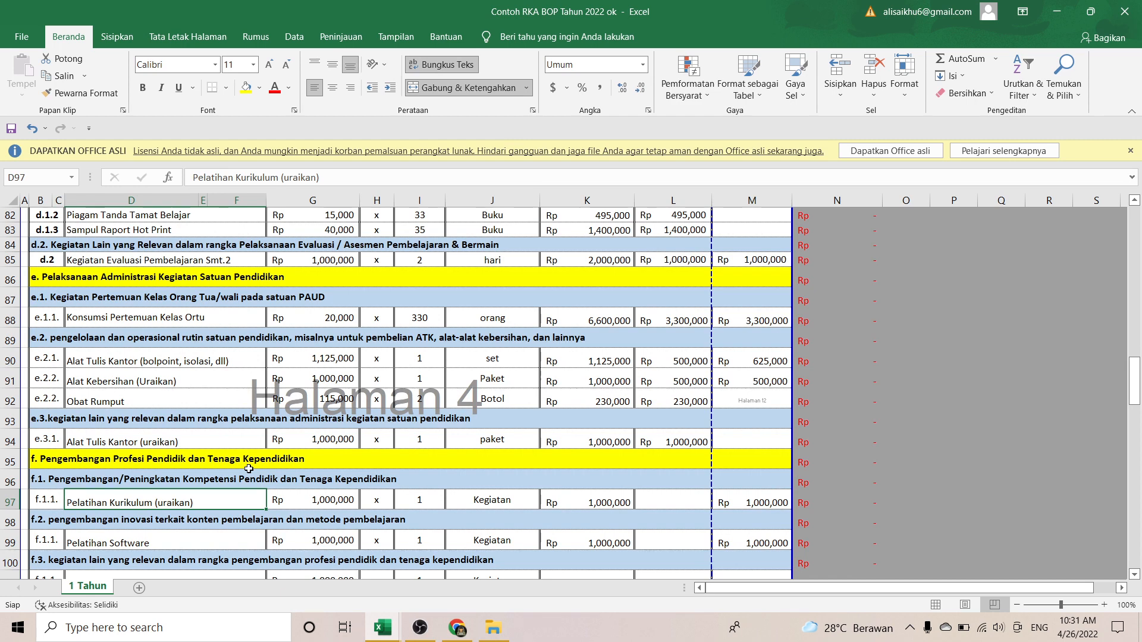
key("Down")
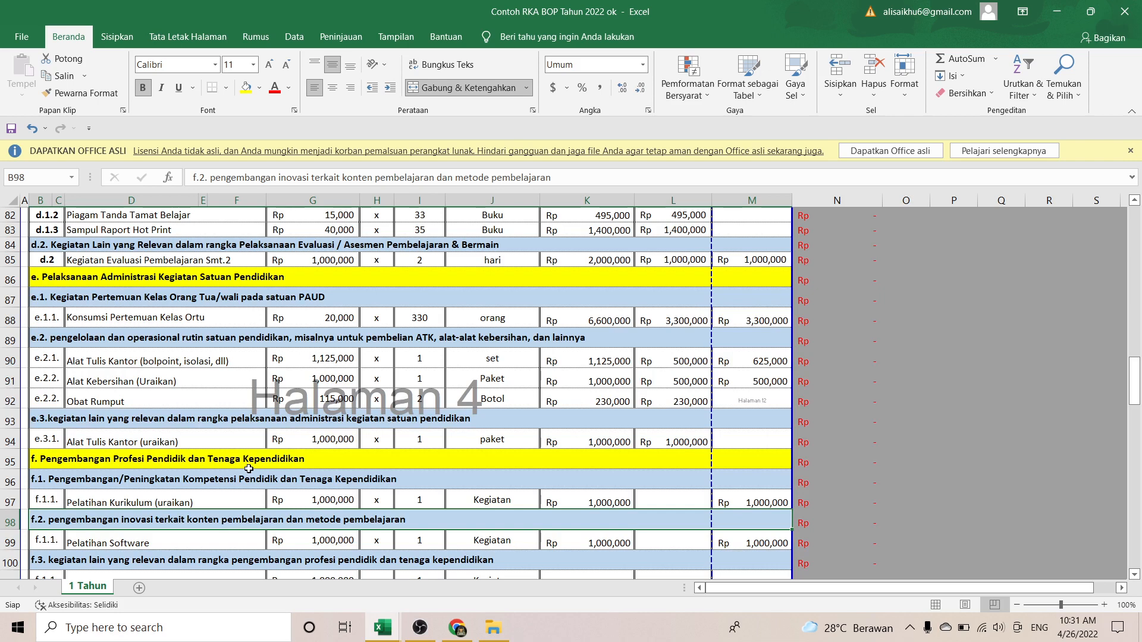
key("Down")
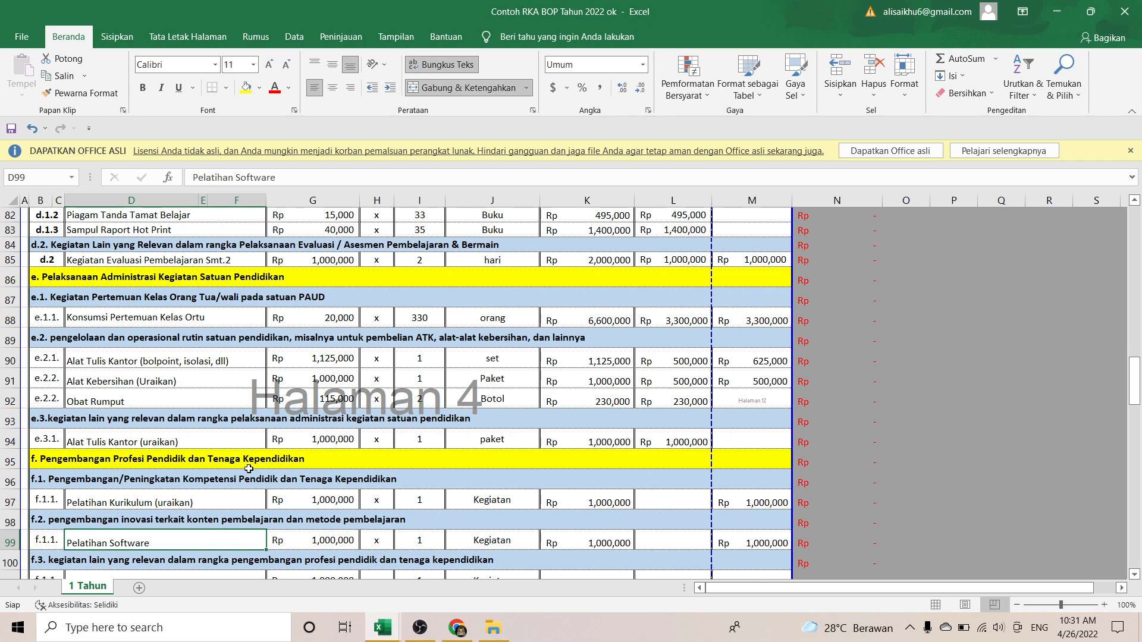
key("Down")
key("Down")
key("Down")
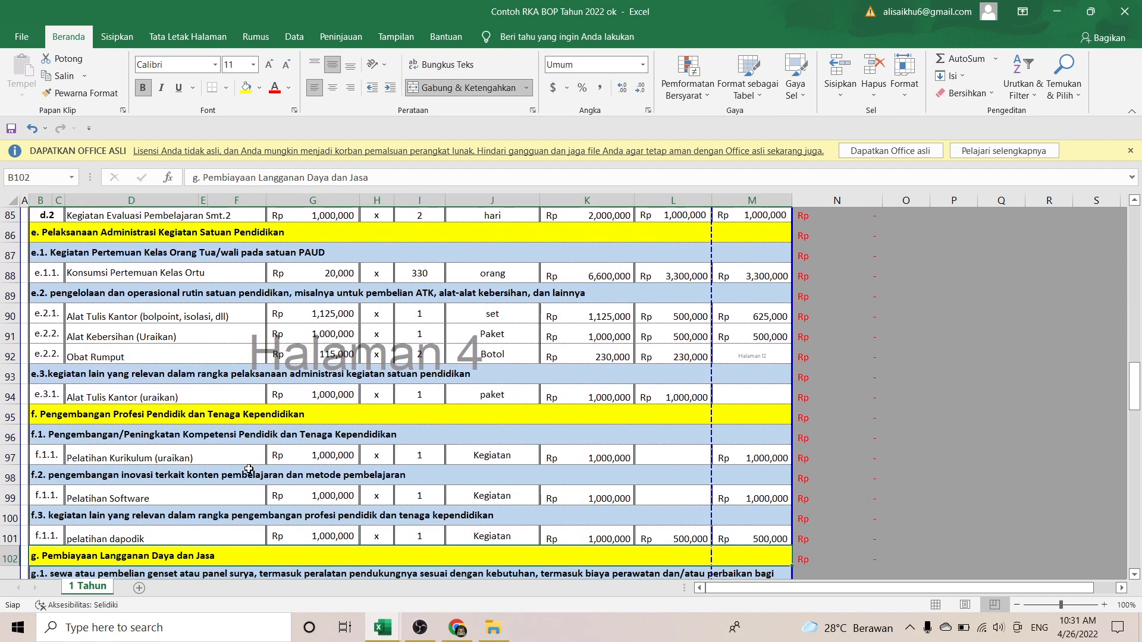
key("Up")
key("Up")
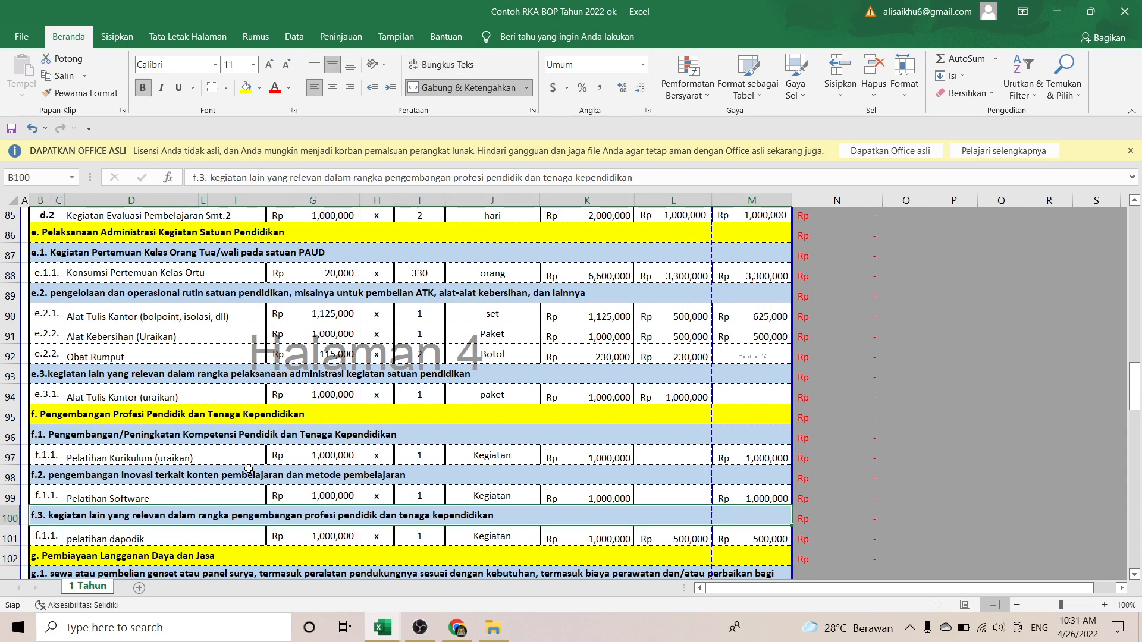
key("Down")
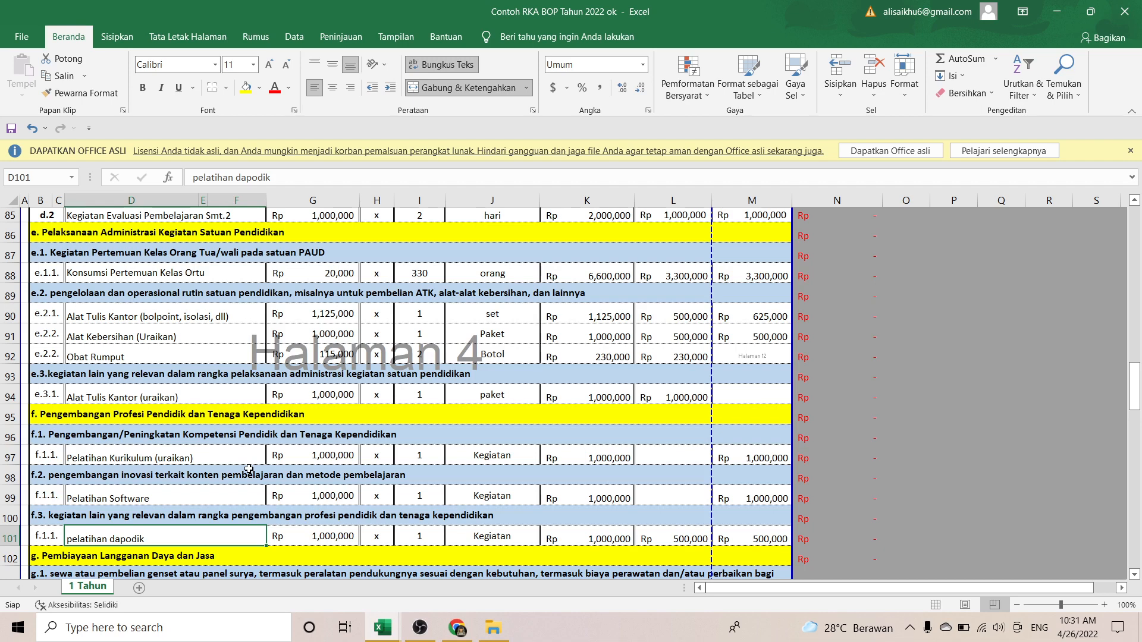
Step: Check pelatihan dapodik's 1,000,000 unit price, then move to the g.1 genset and solar heading
key("Up")
key("Down")
key("Right")
key("Right")
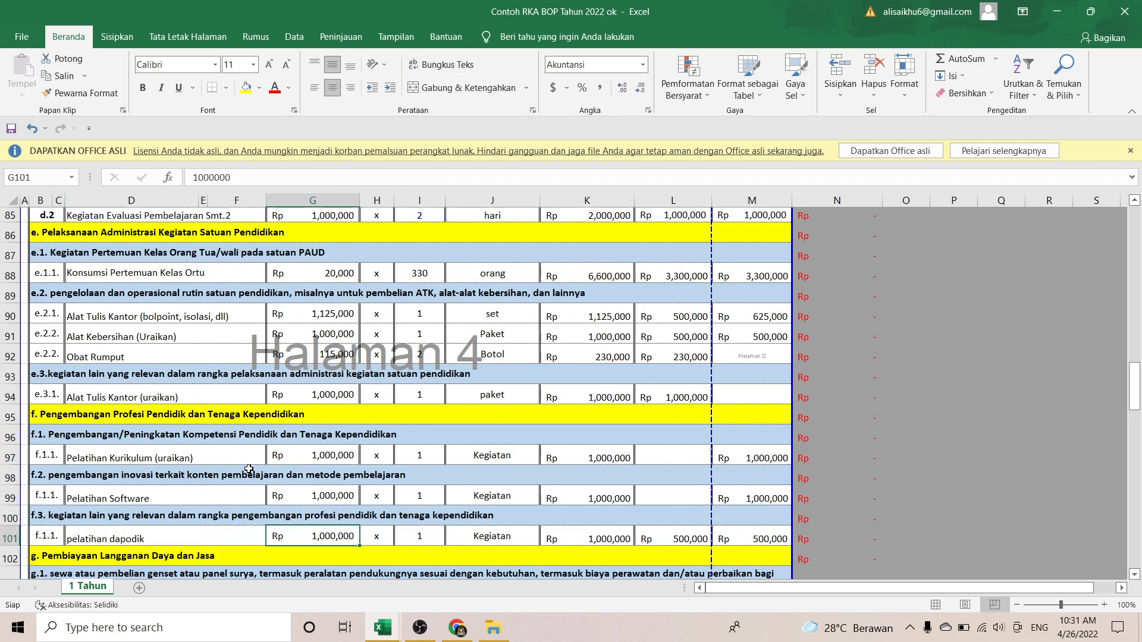
key("Left")
key("Left")
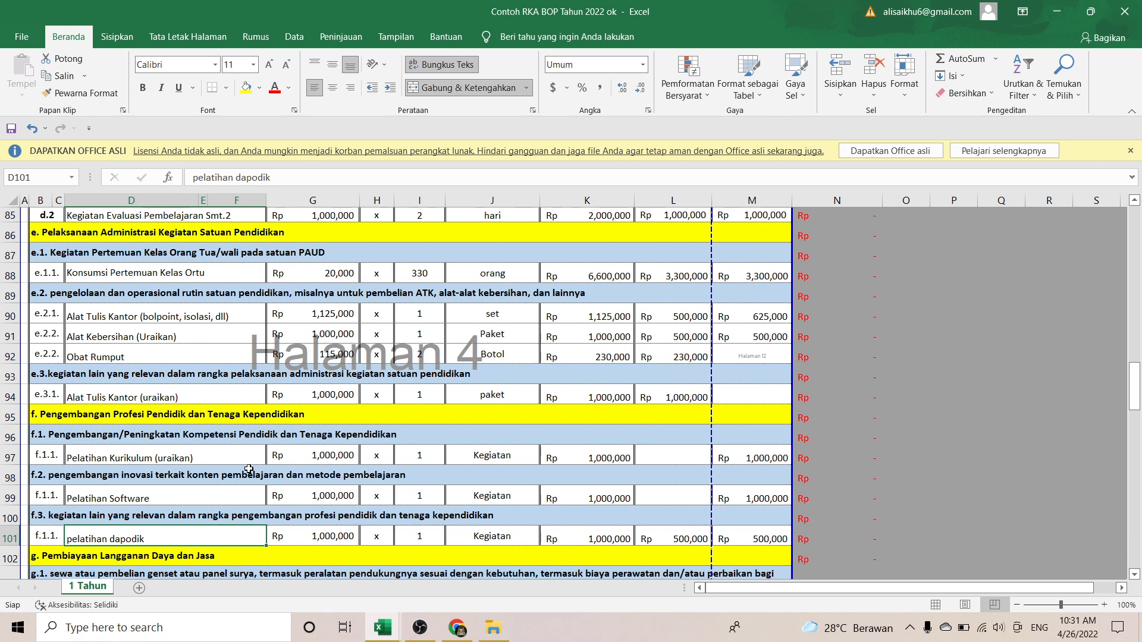
key("Up")
key("Down")
key("Right")
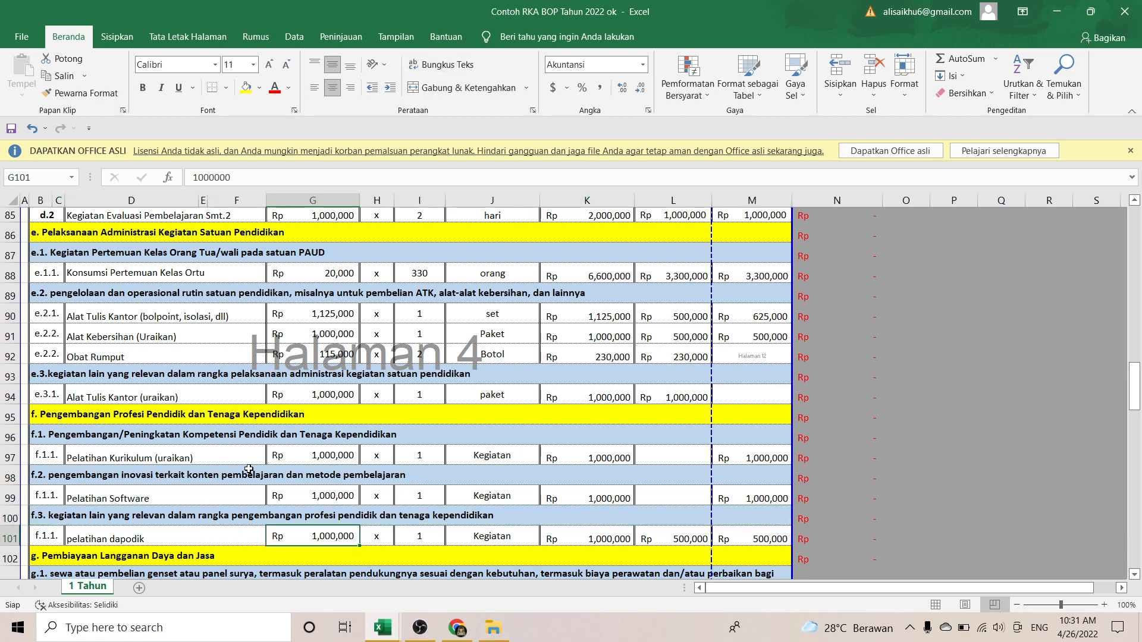
key("Right")
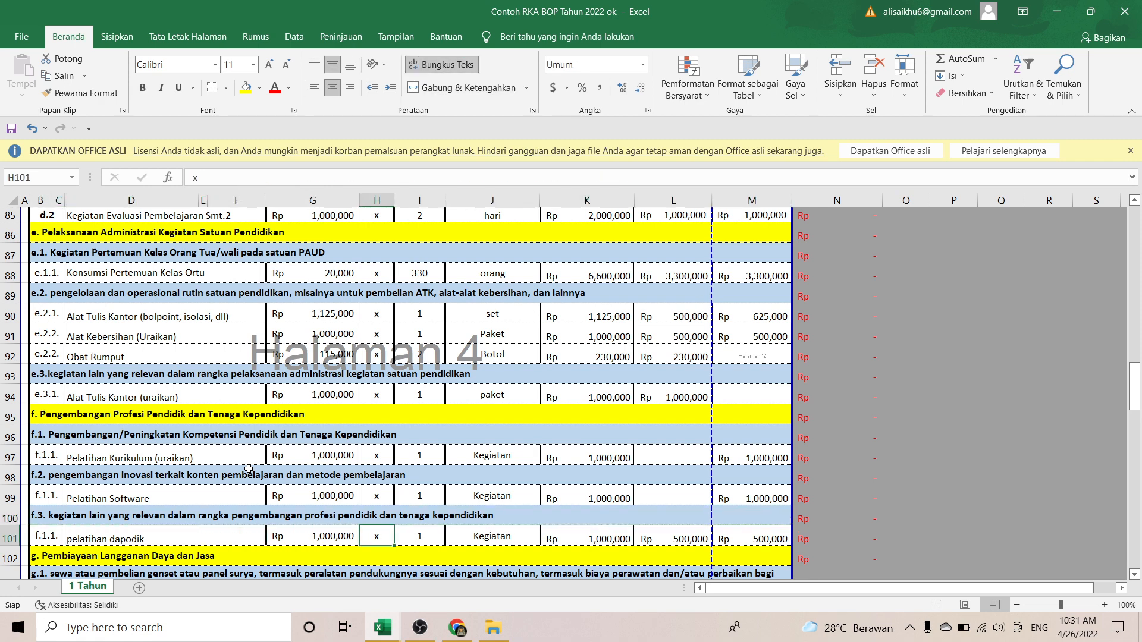
key("Left")
key("Left")
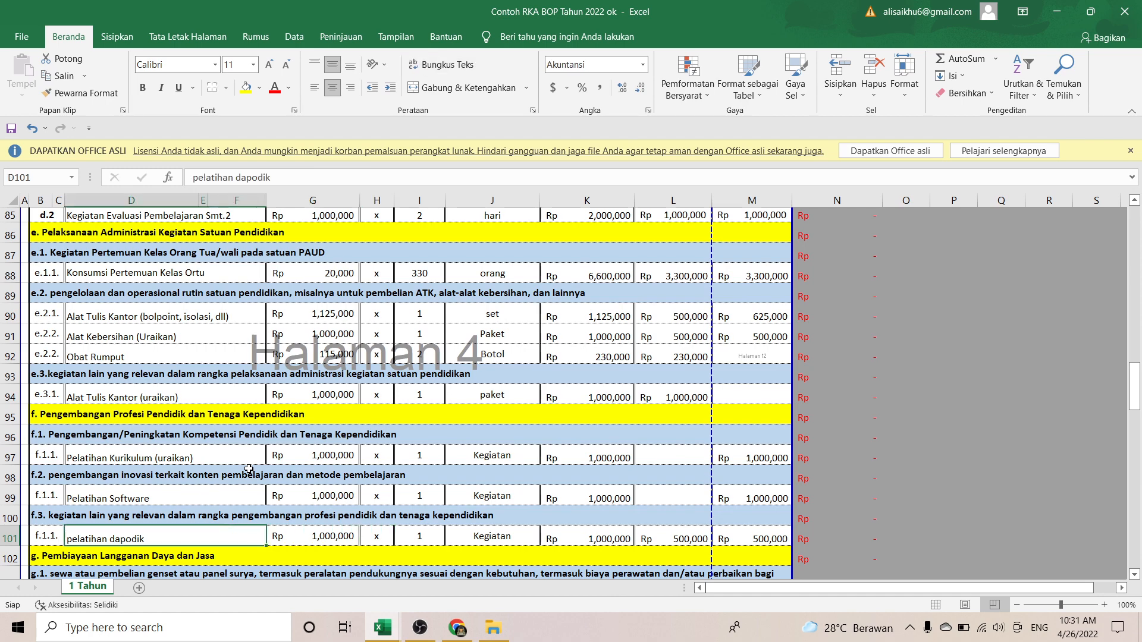
key("Down")
key("Down")
key("Down")
key("Down")
key("Down")
key("Down")
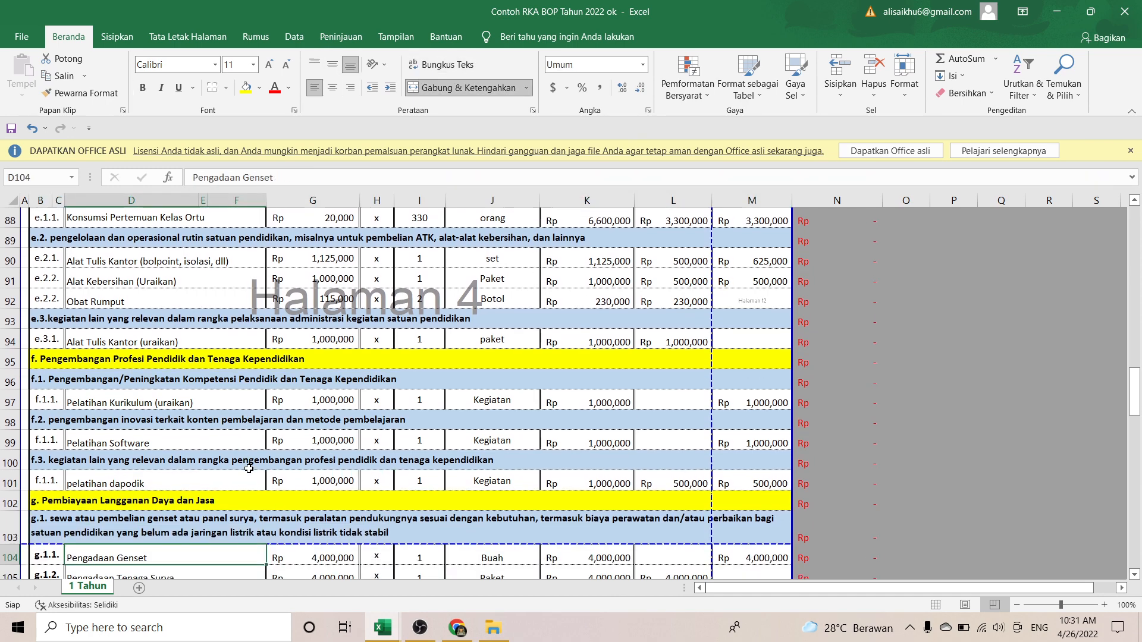
key("Up")
key("Up")
key("Up")
key("Up")
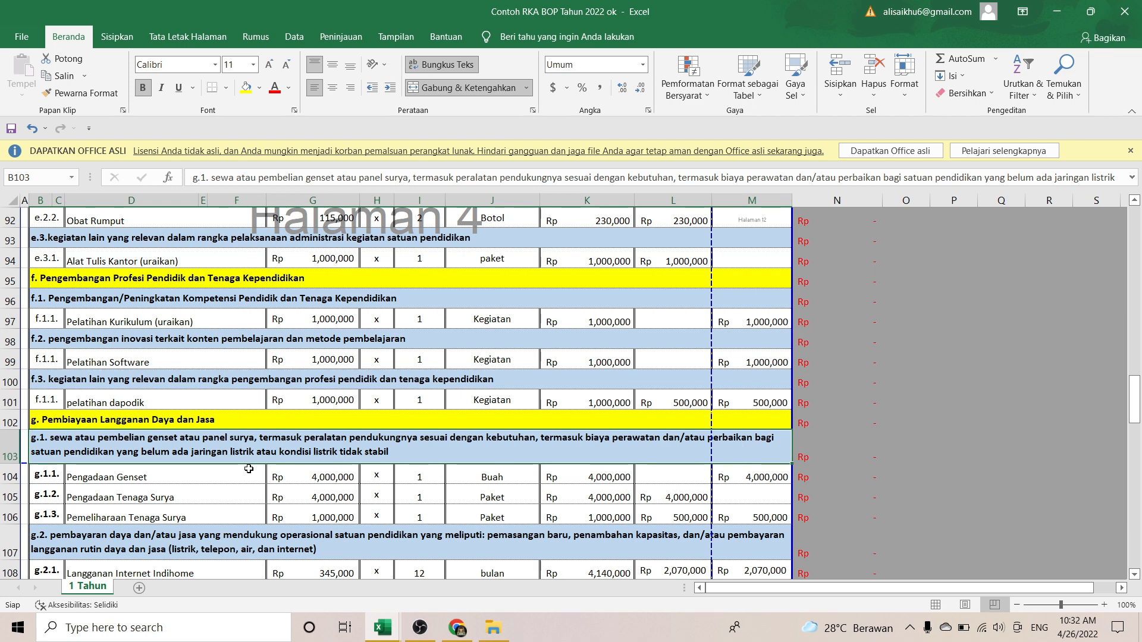
left_click(178, 495)
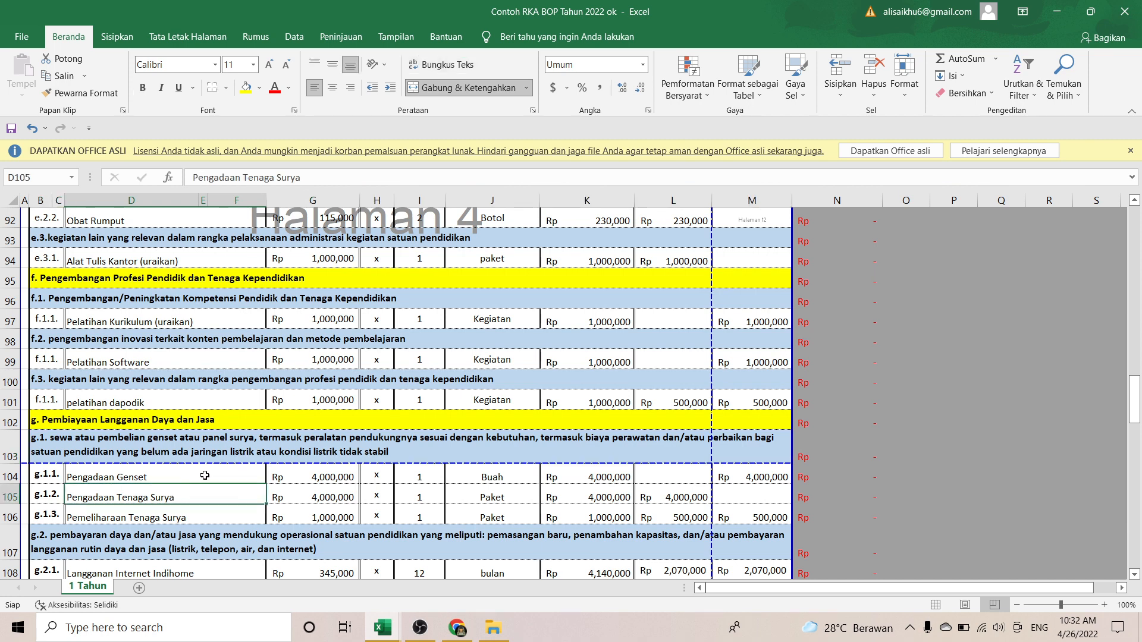
left_click(209, 512)
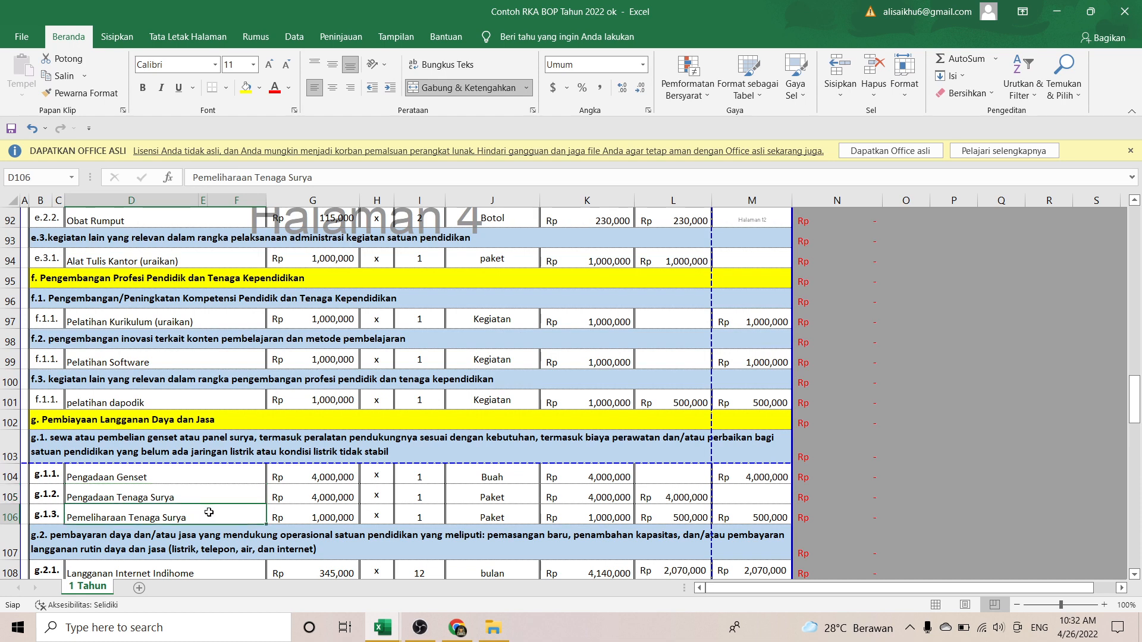
key("Down")
key("Down")
key("Down")
key("Down")
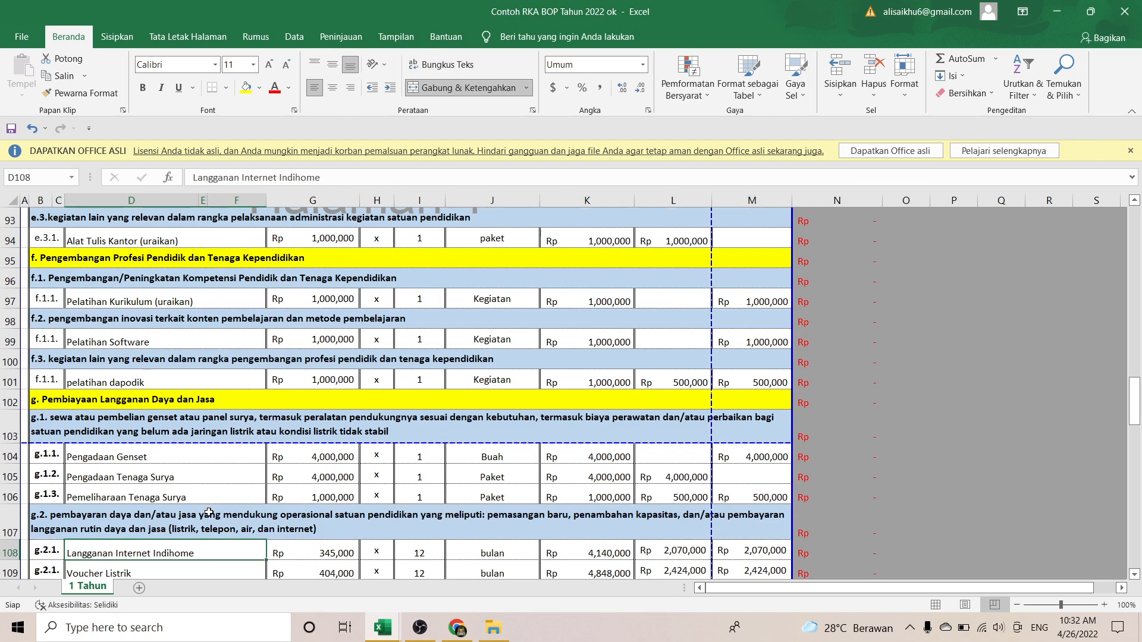
key("Down")
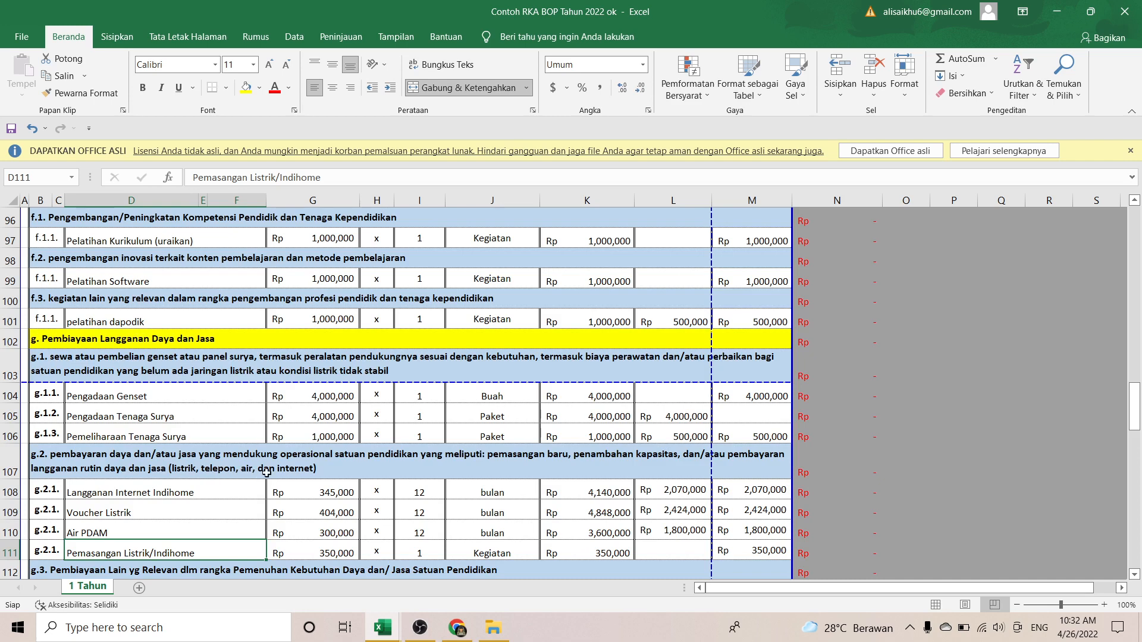
left_click(214, 495)
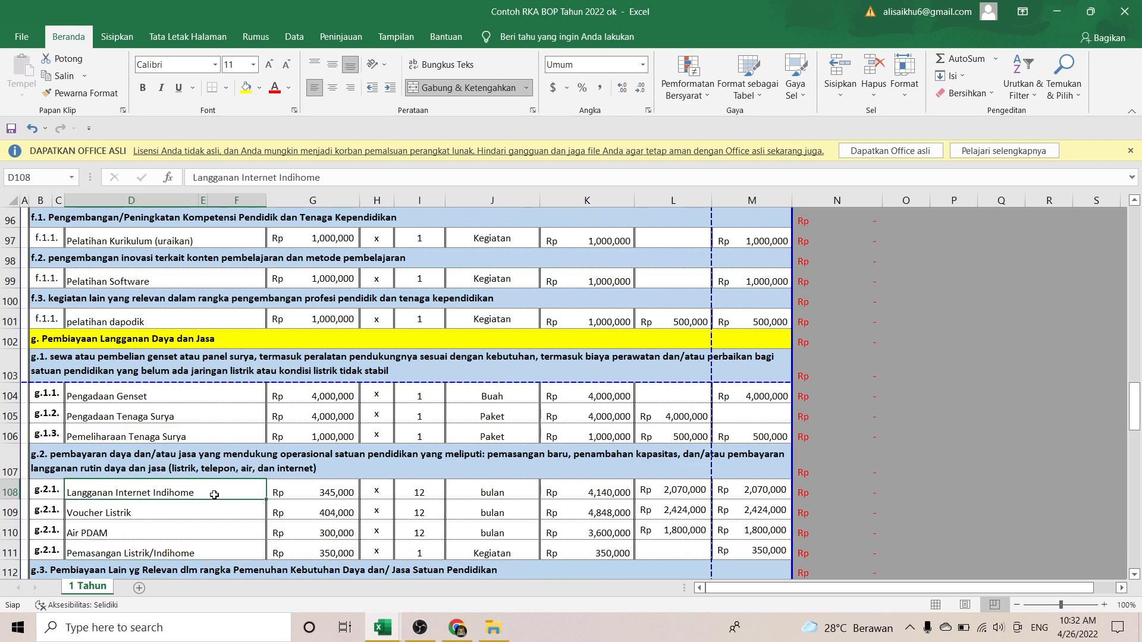
key("Down")
key("Down")
key("Down")
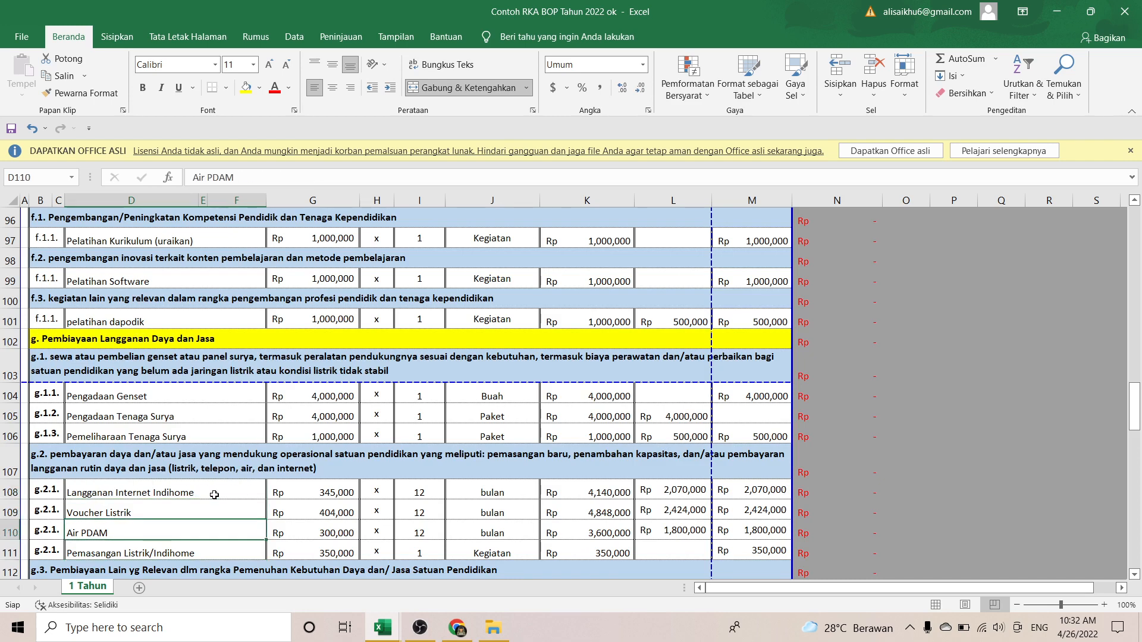
key("Up")
key("Up")
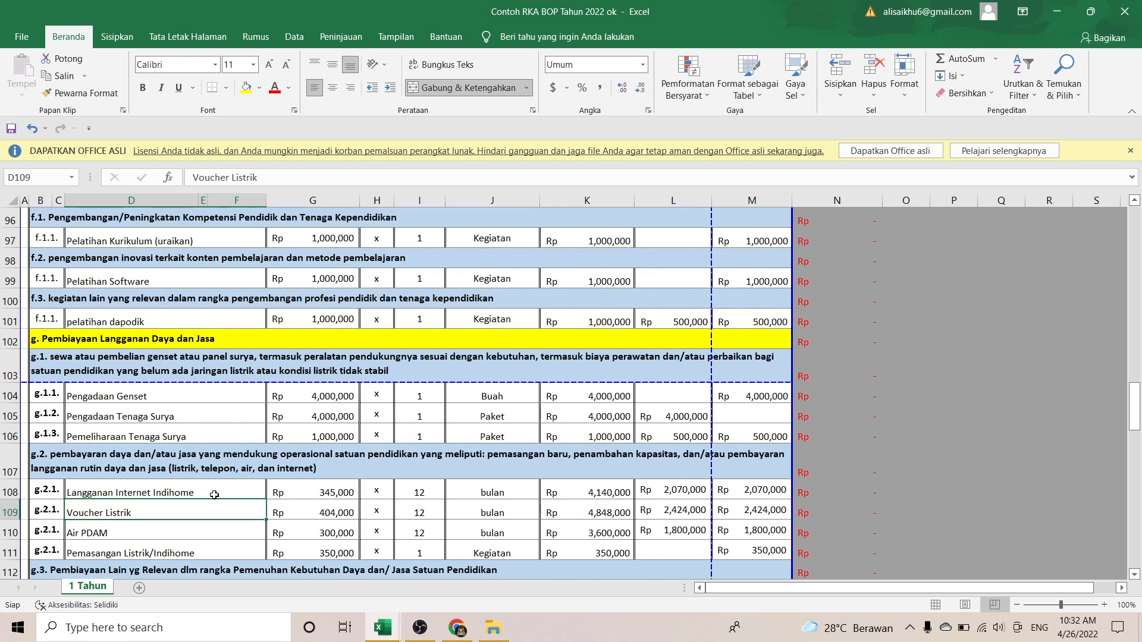
key("Down")
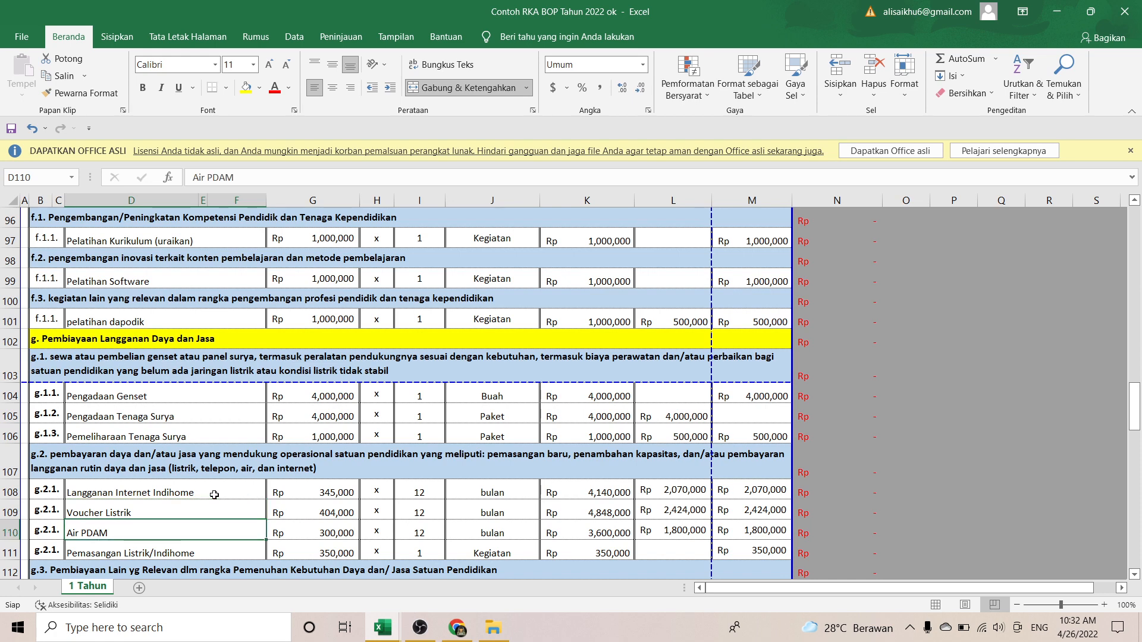
key("Down")
key("Down")
key("Down")
key("Down")
key("Down")
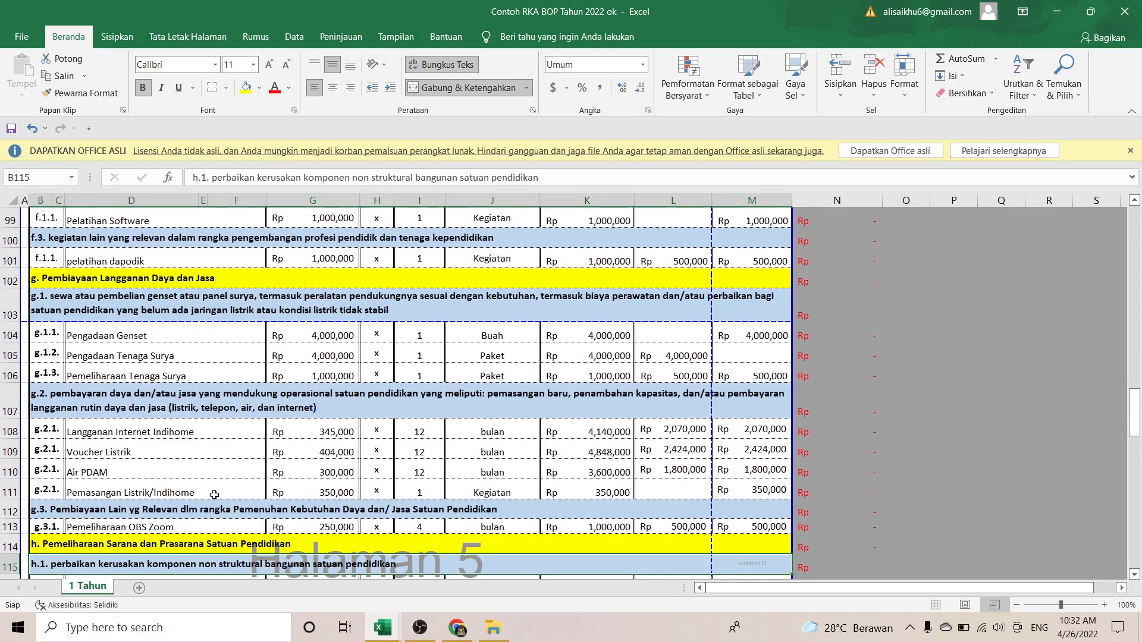
key("Up")
key("Up")
key("Up")
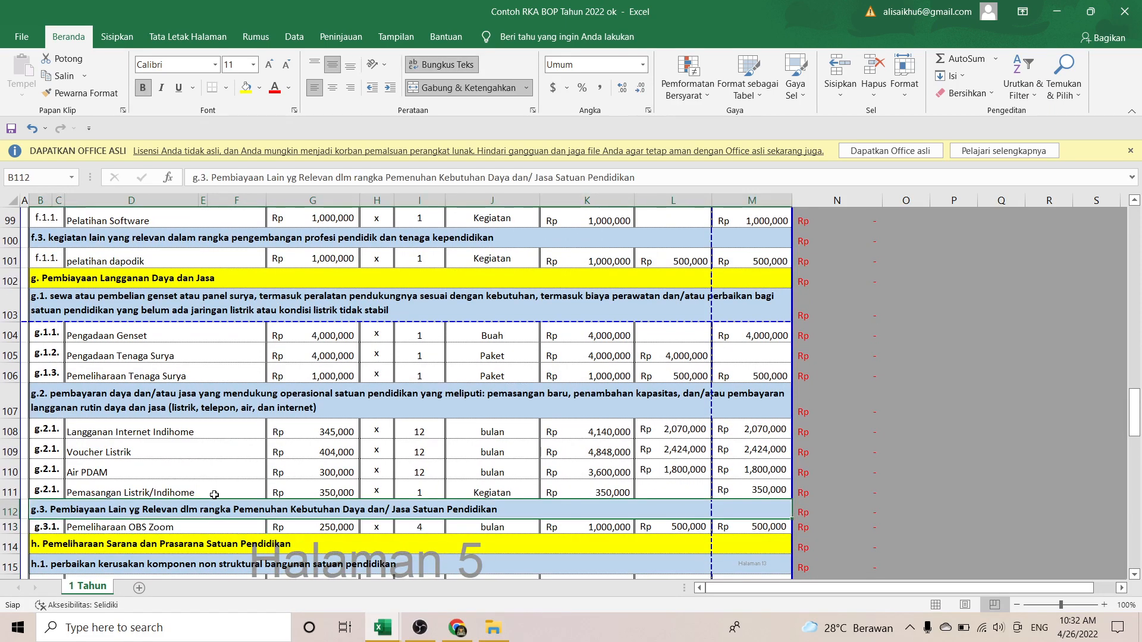
key("Down")
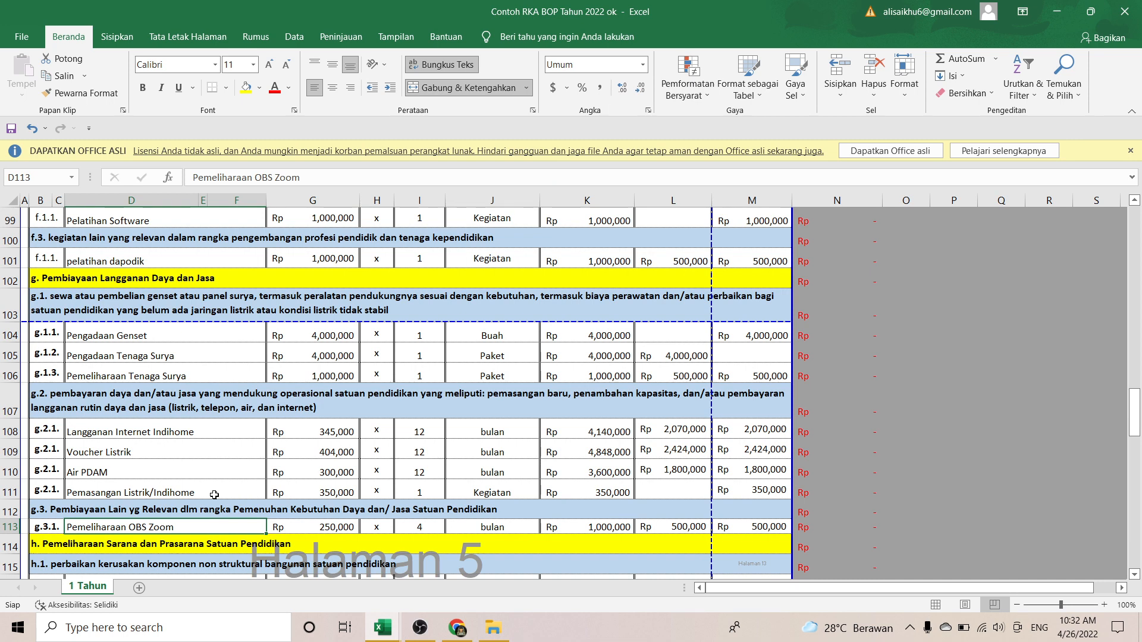
key("Down")
key("Down")
key("Down")
key("Down")
key("Down")
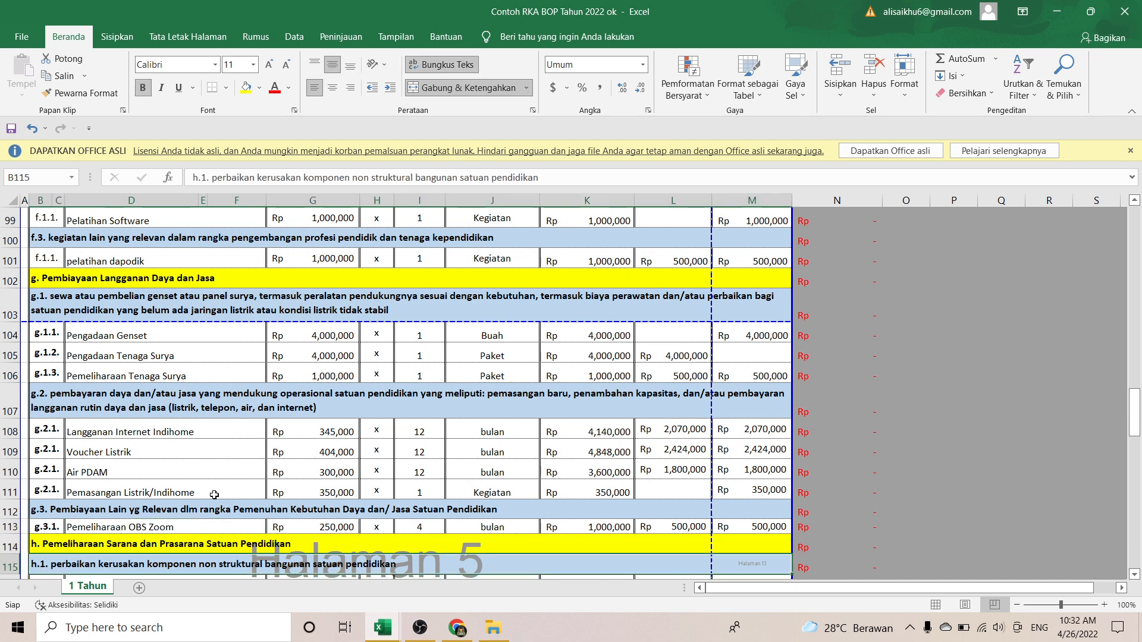
key("Down")
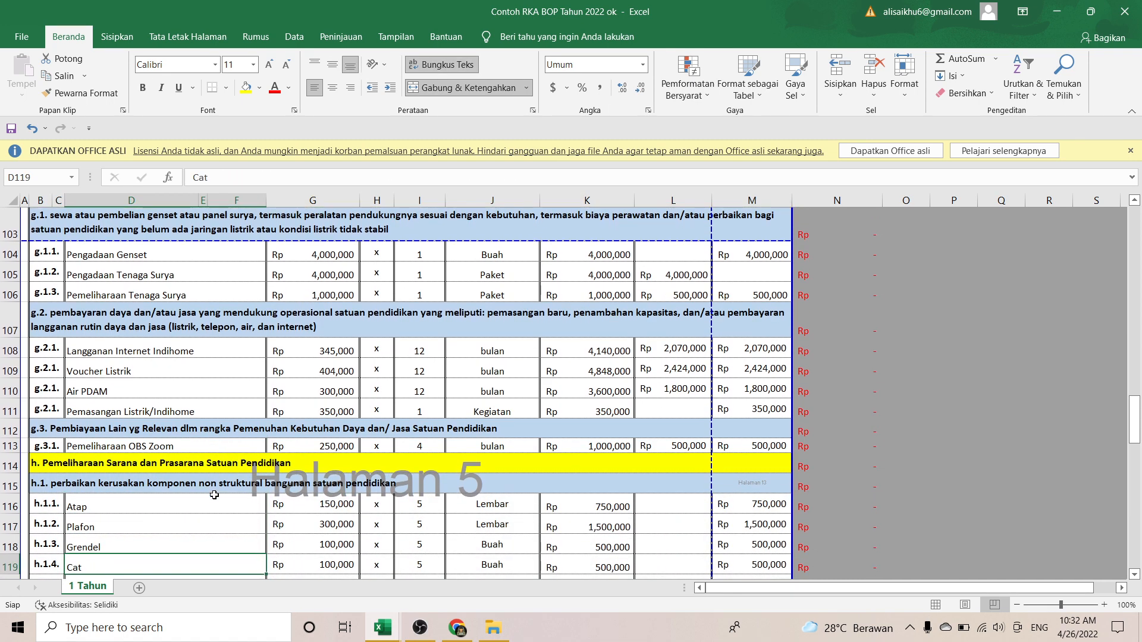
key("Up")
key("Up")
key("Up")
key("Up")
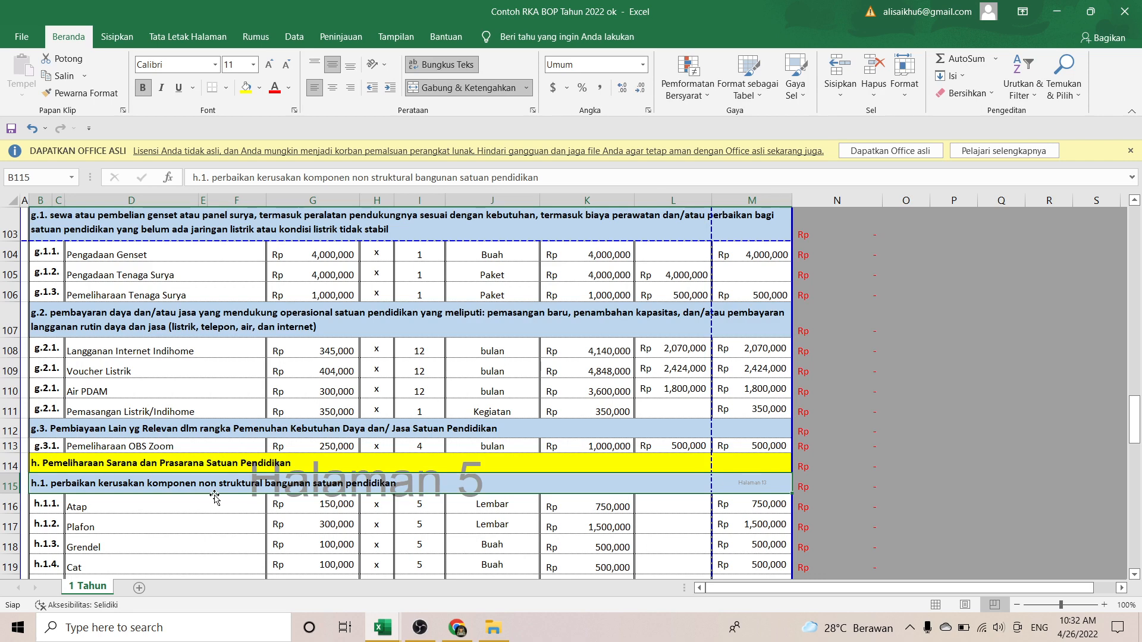
key("Down")
key("Down")
key("Down")
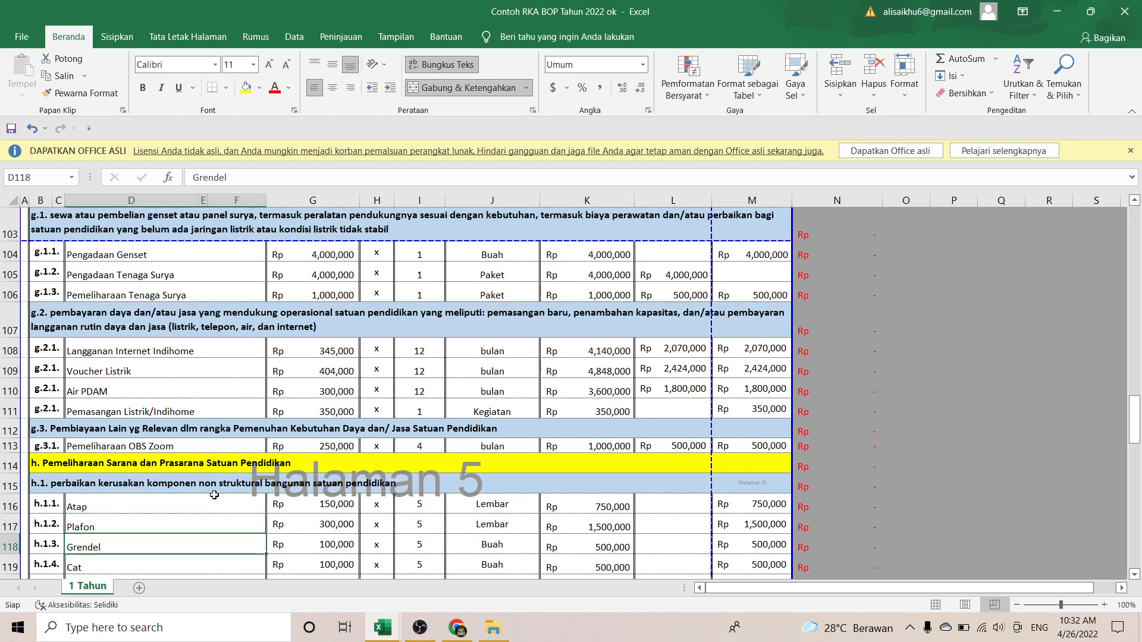
key("Down")
key("Down")
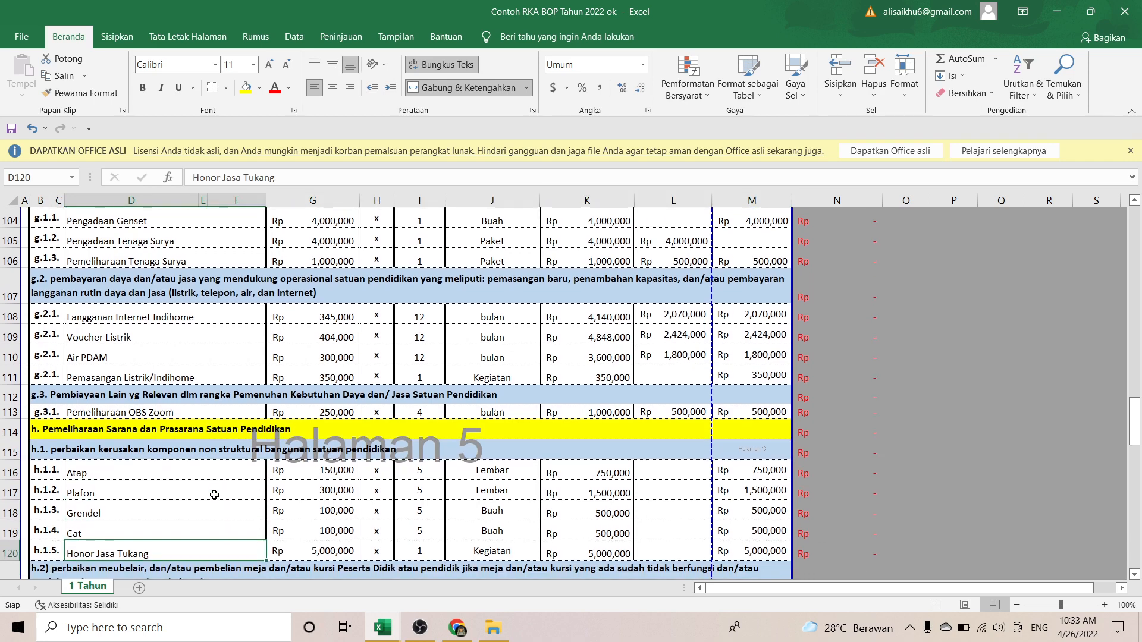
key("Down")
key("Up")
key("Up")
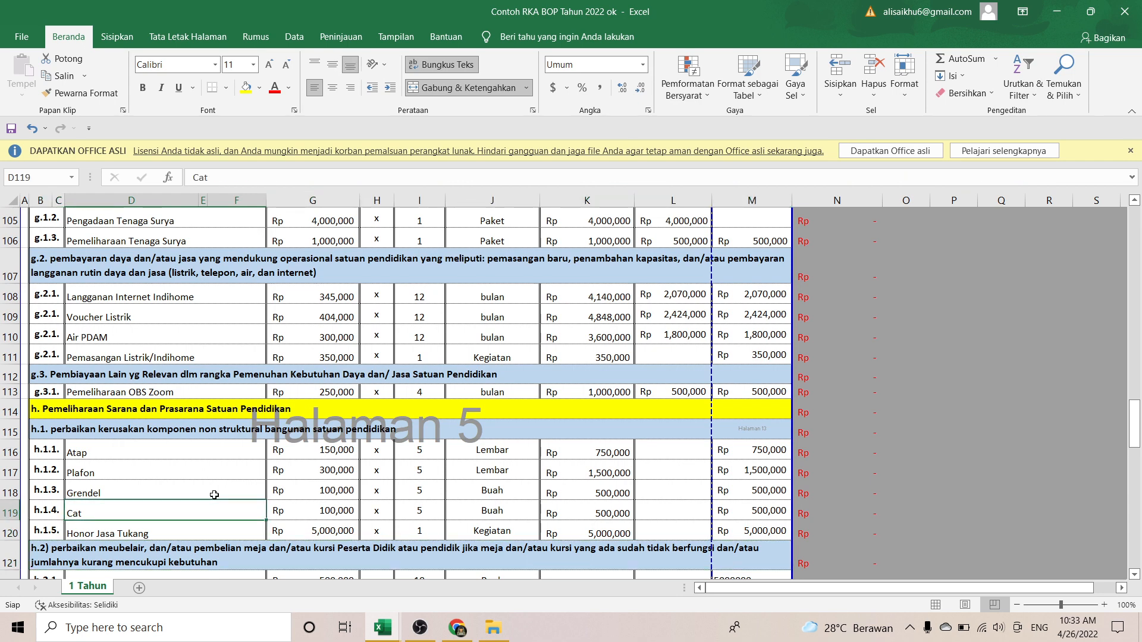
key("Down")
key("Down")
key("Down")
key("Down")
key("Down")
key("Down")
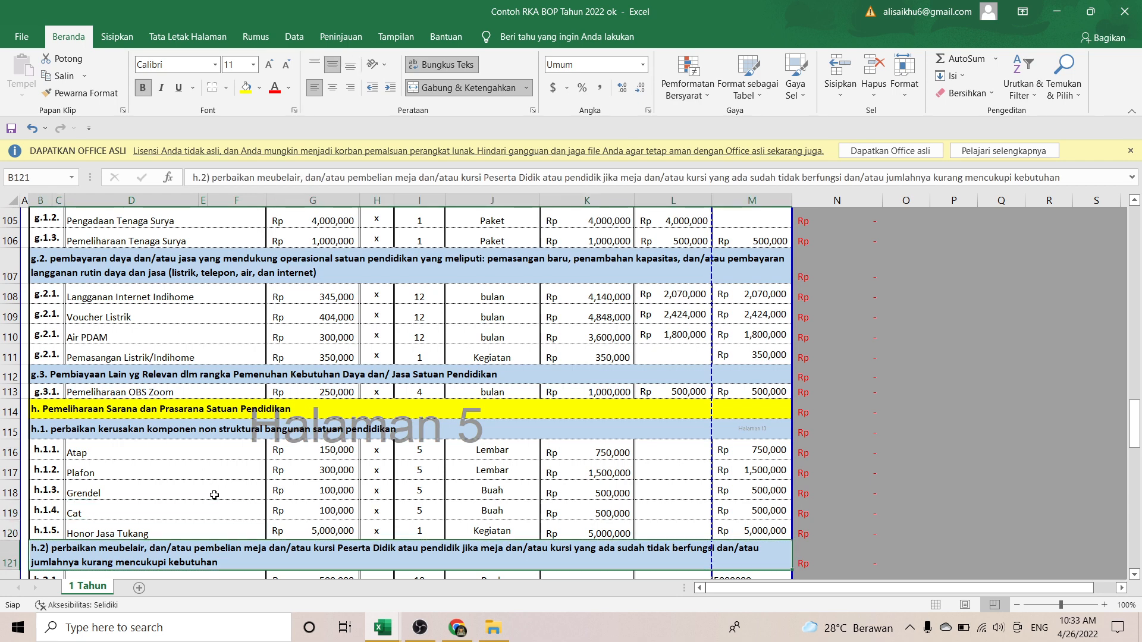
key("Down")
key("Down")
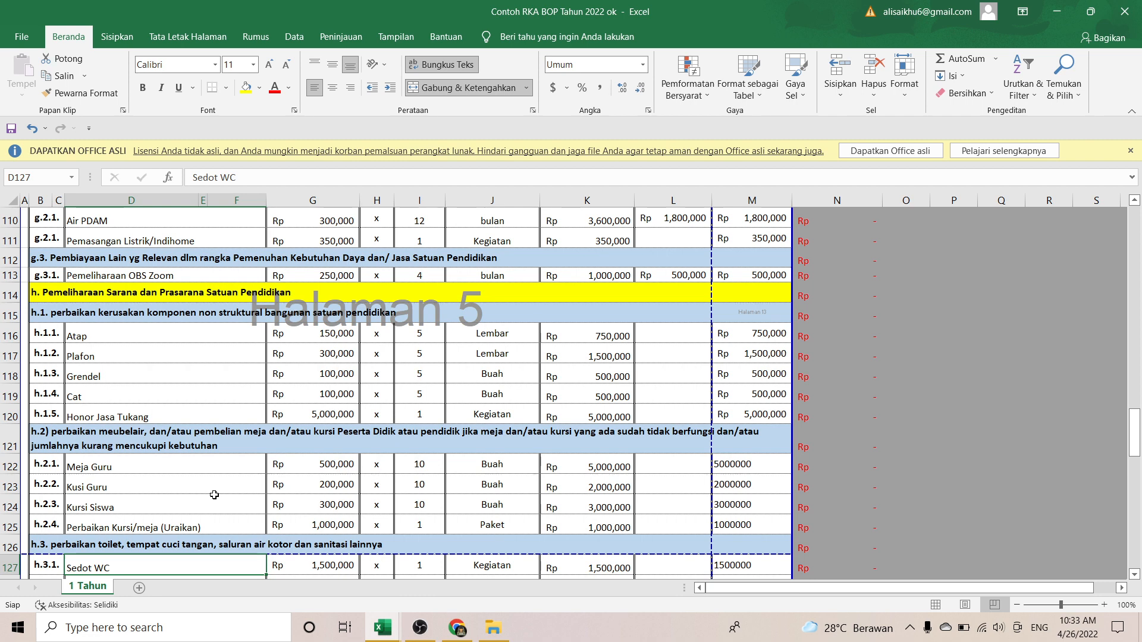
key("Up")
key("Up")
key("Up")
key("Up")
key("Up")
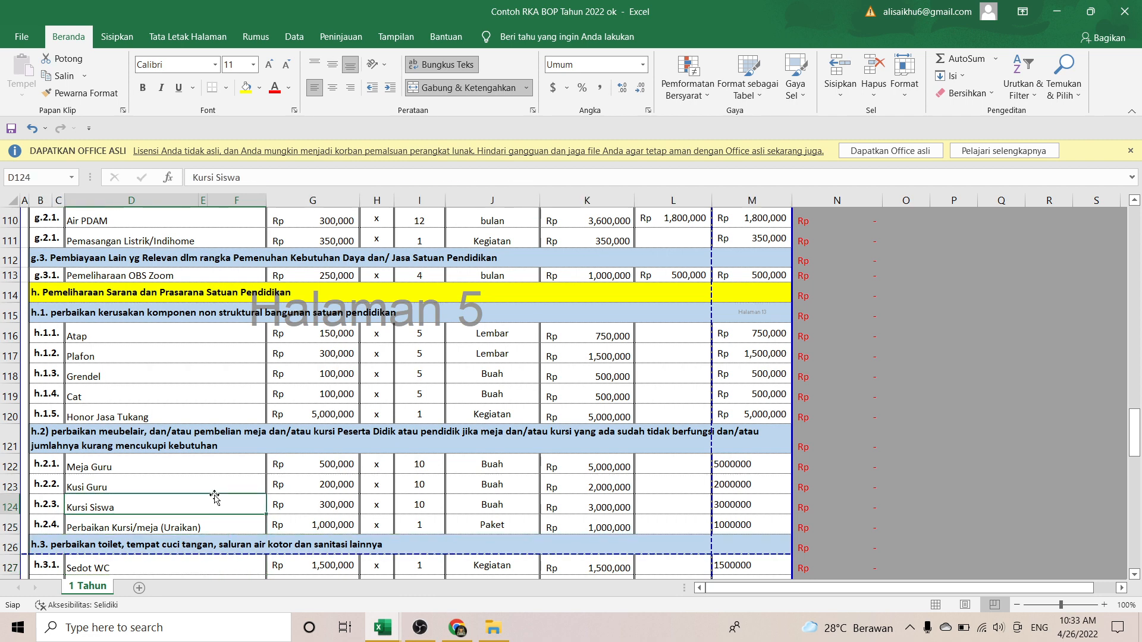
key("Down")
key("Down")
key("Down")
key("Down")
key("Down")
key("Down")
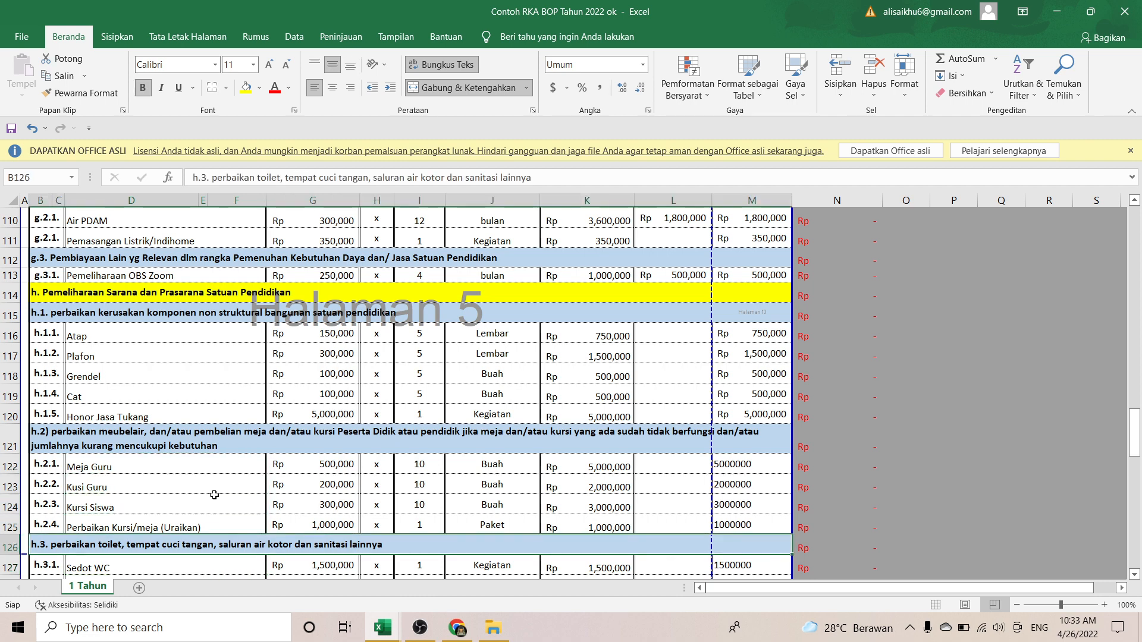
key("Down")
key("Down")
key("Down")
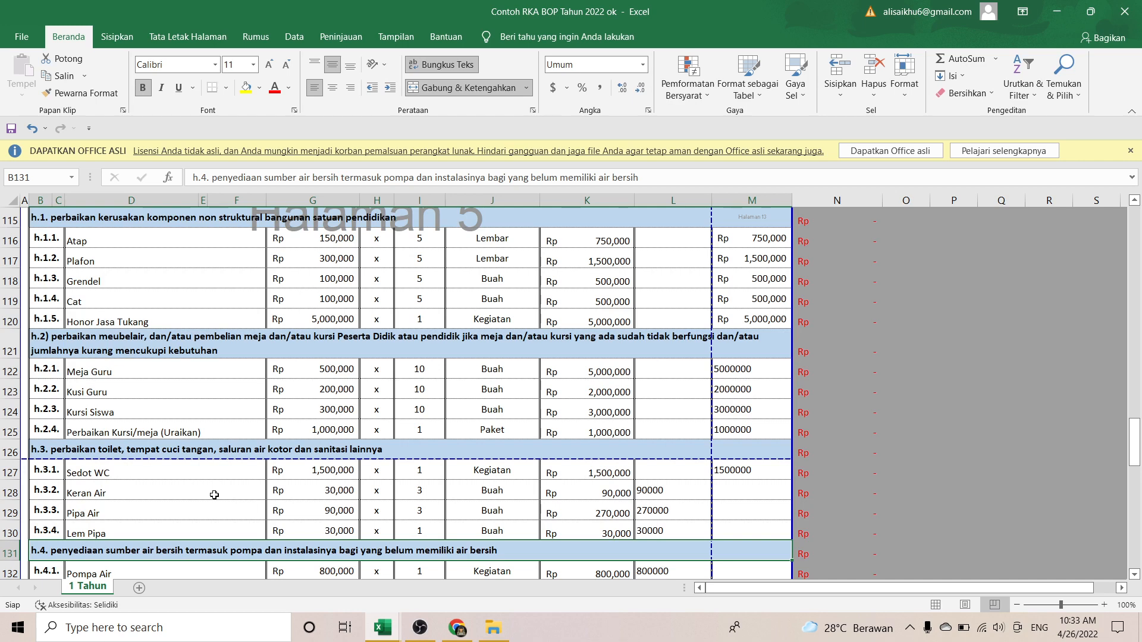
key("Down")
key("Up")
key("Up")
key("Up")
key("Up")
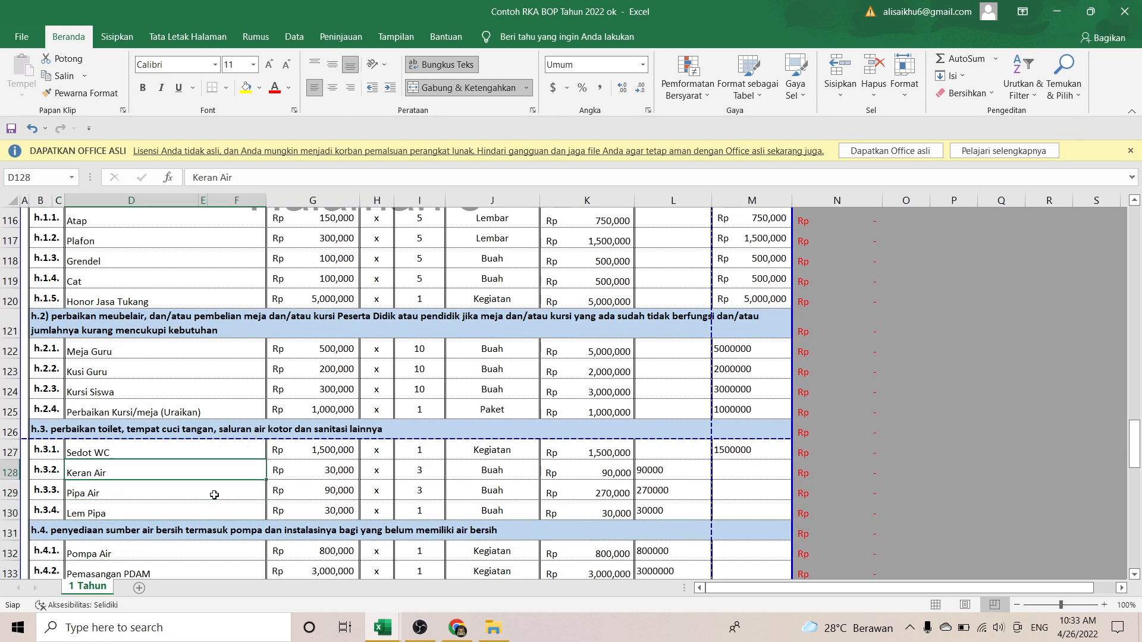
key("Down")
key("Down")
key("Down")
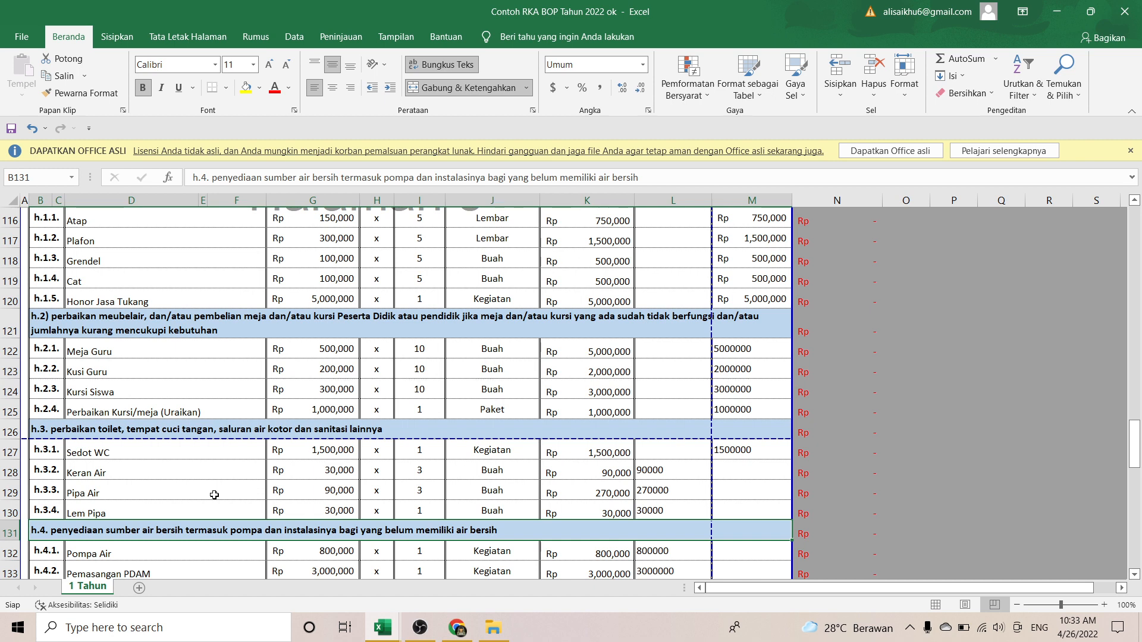
key("Down")
key("Down")
key("Down")
key("Down")
key("Down")
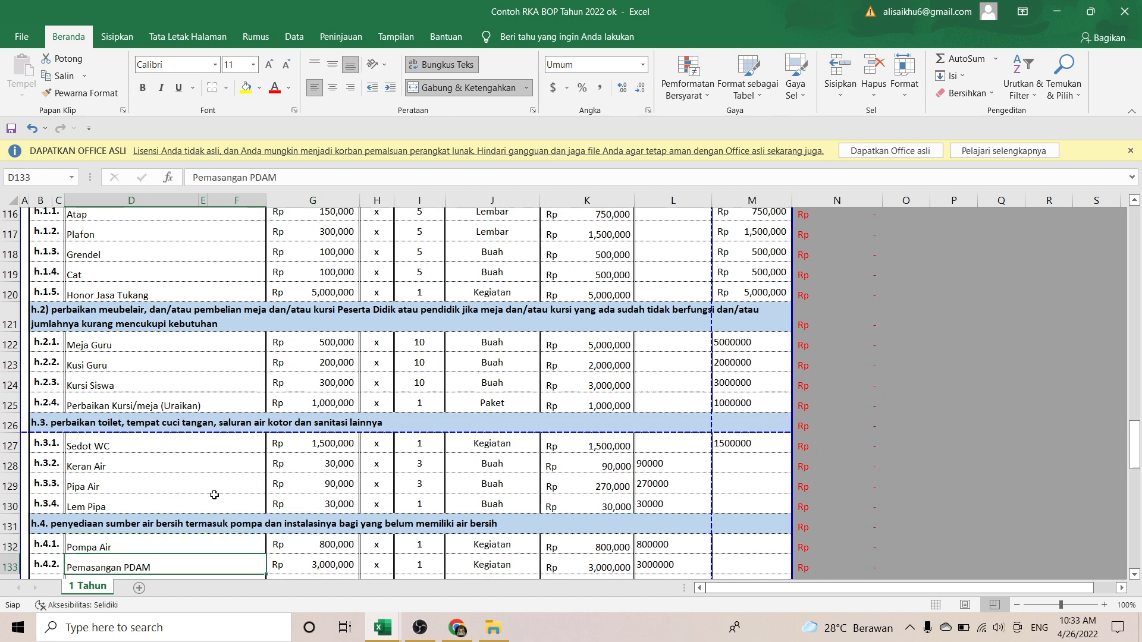
key("Up")
key("Up")
key("Up")
key("Up")
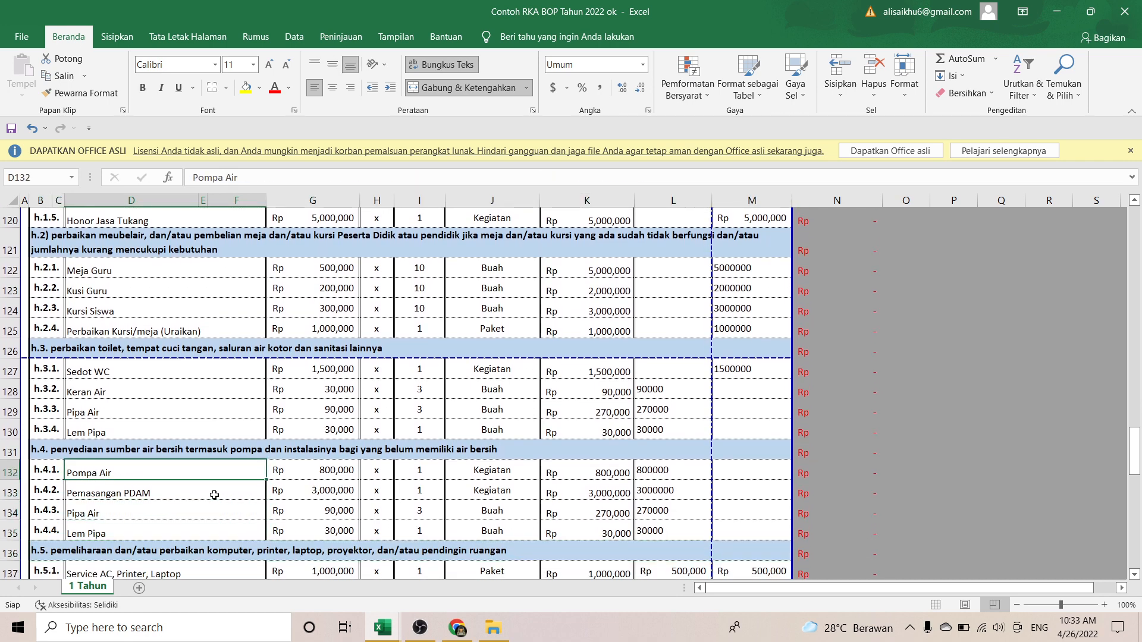
key("Right")
key("Down")
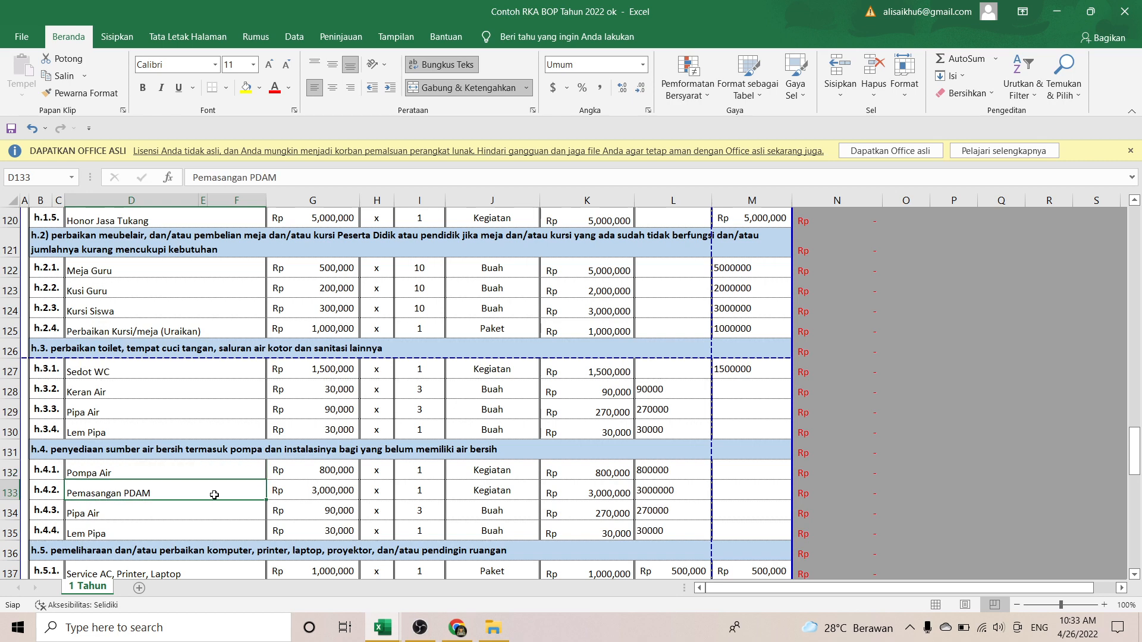
key("Down")
key("Down")
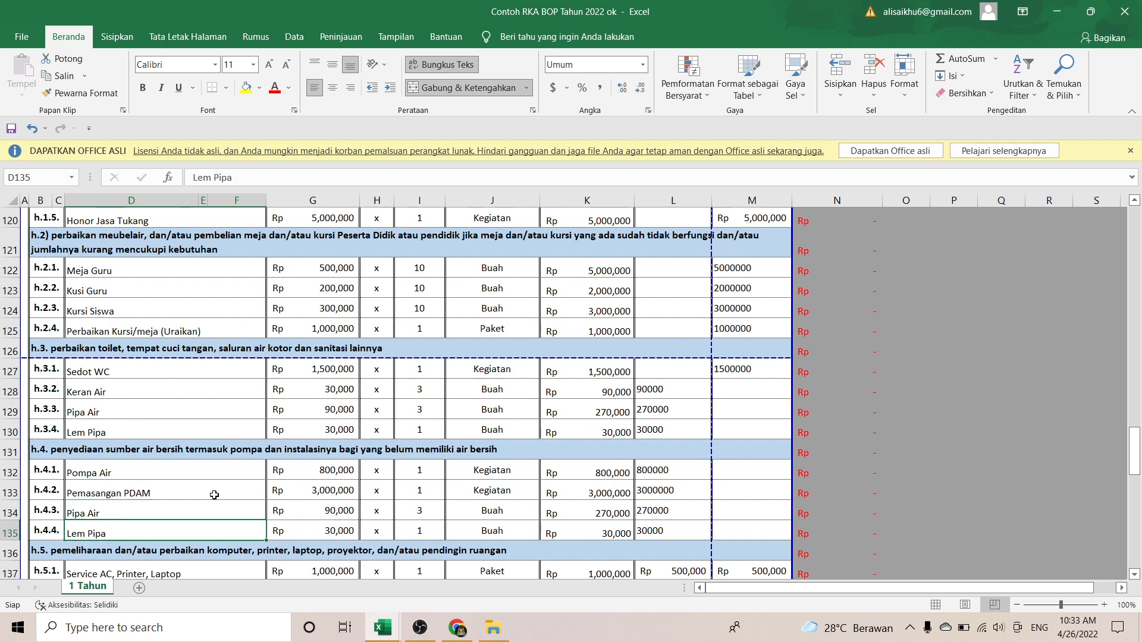
key("Down")
key("Down")
key("Down")
key("Down")
key("Down")
key("Down")
key("Down")
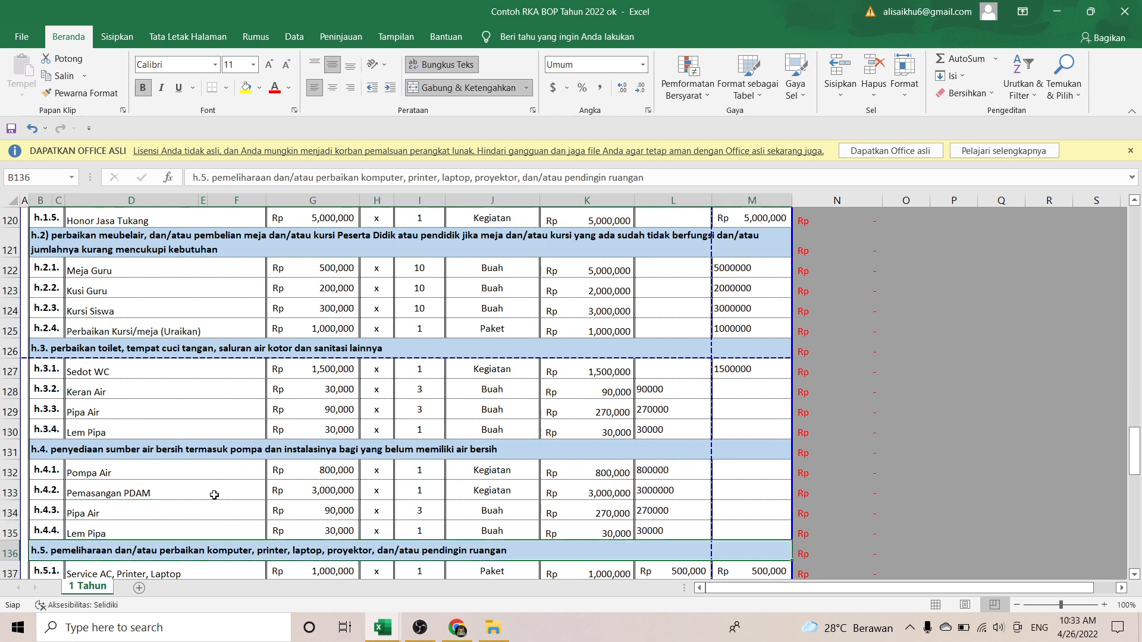
key("Down")
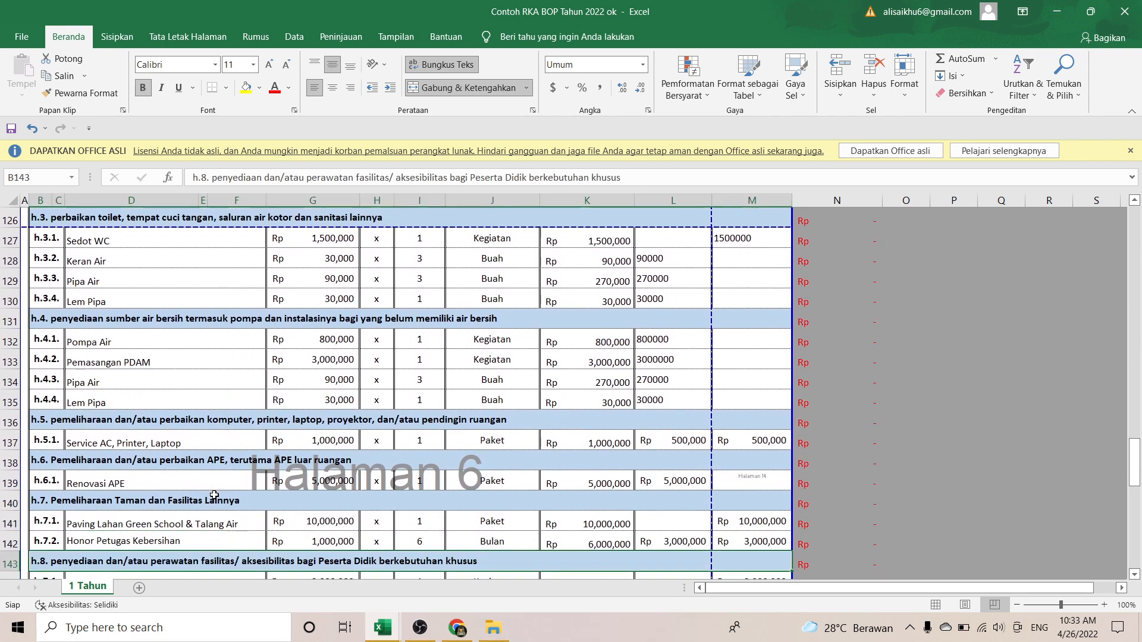
key("Up")
key("Up")
key("Up")
key("Up")
key("Up")
key("Up")
key("Up")
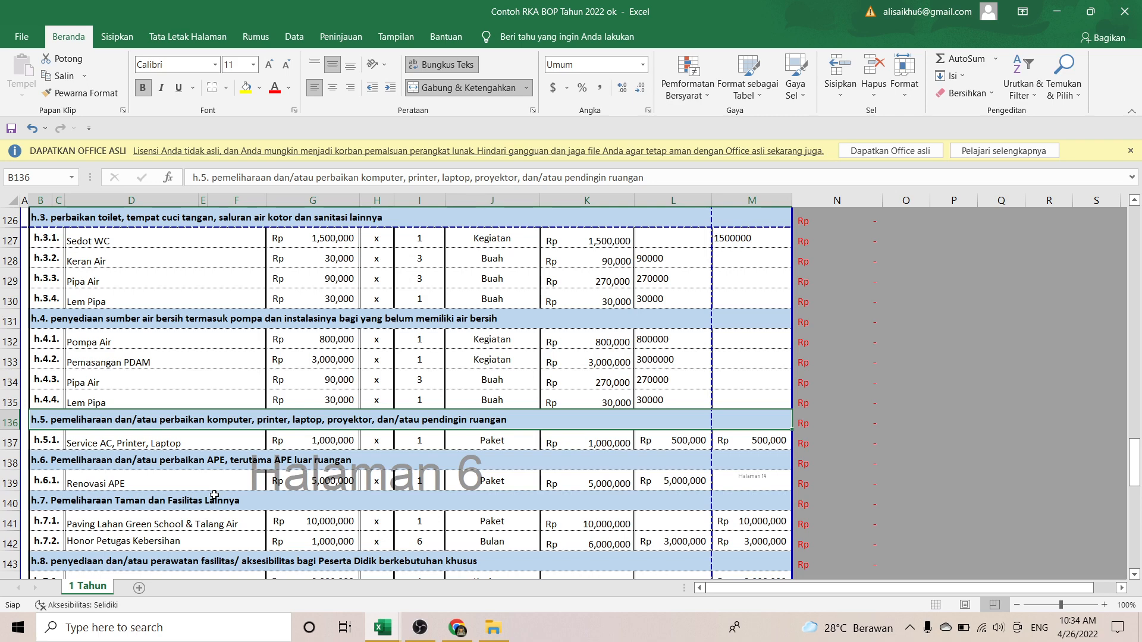
key("Down")
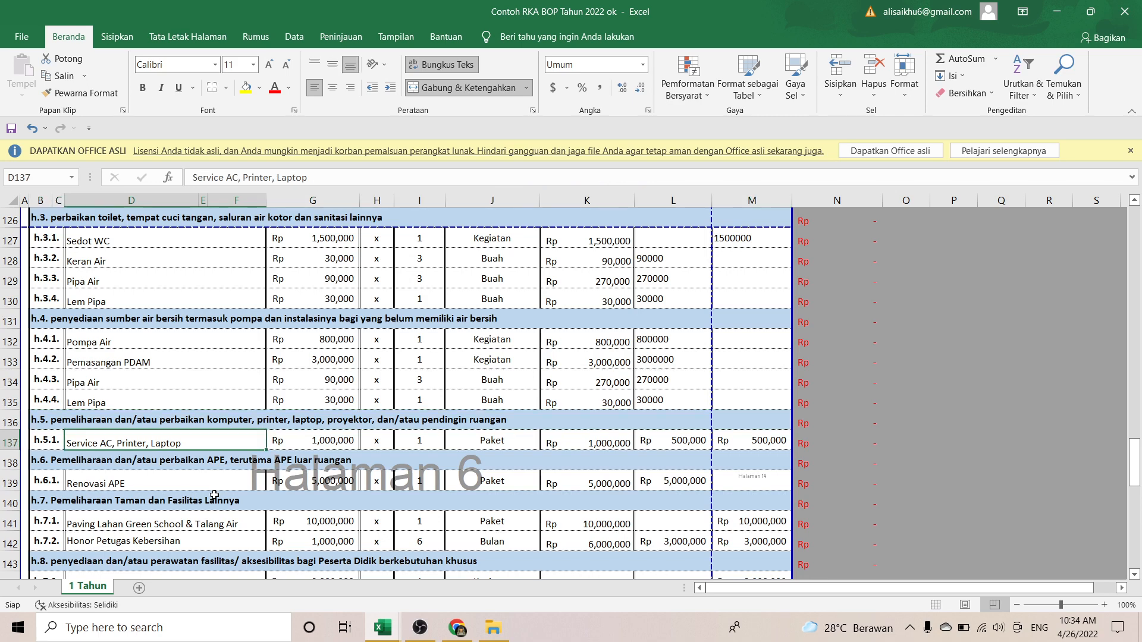
key("Down")
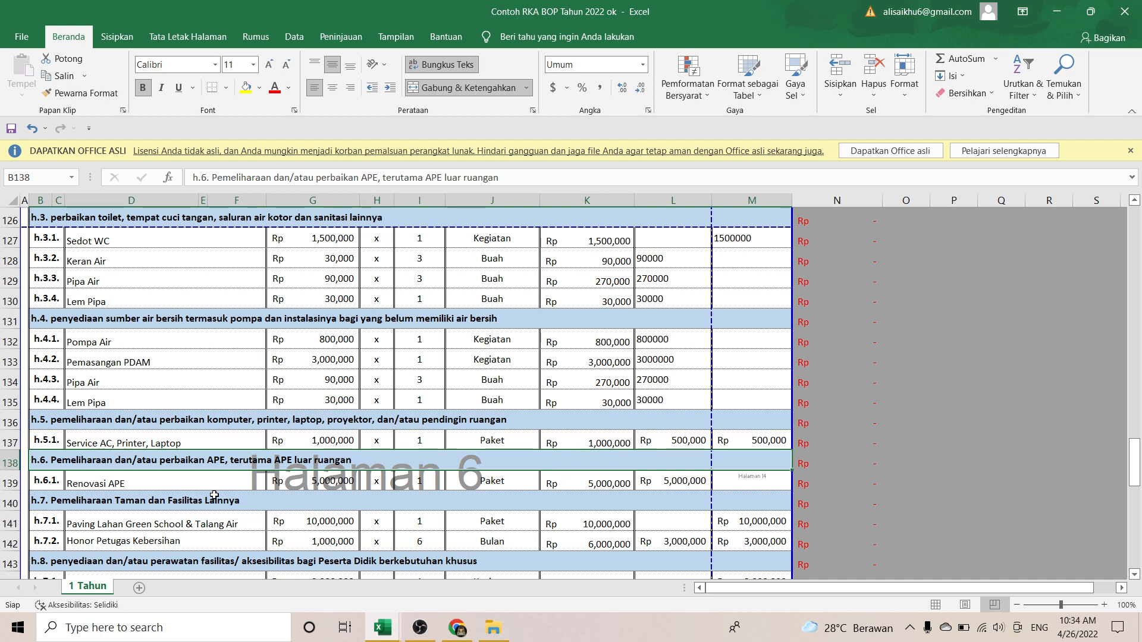
key("Down")
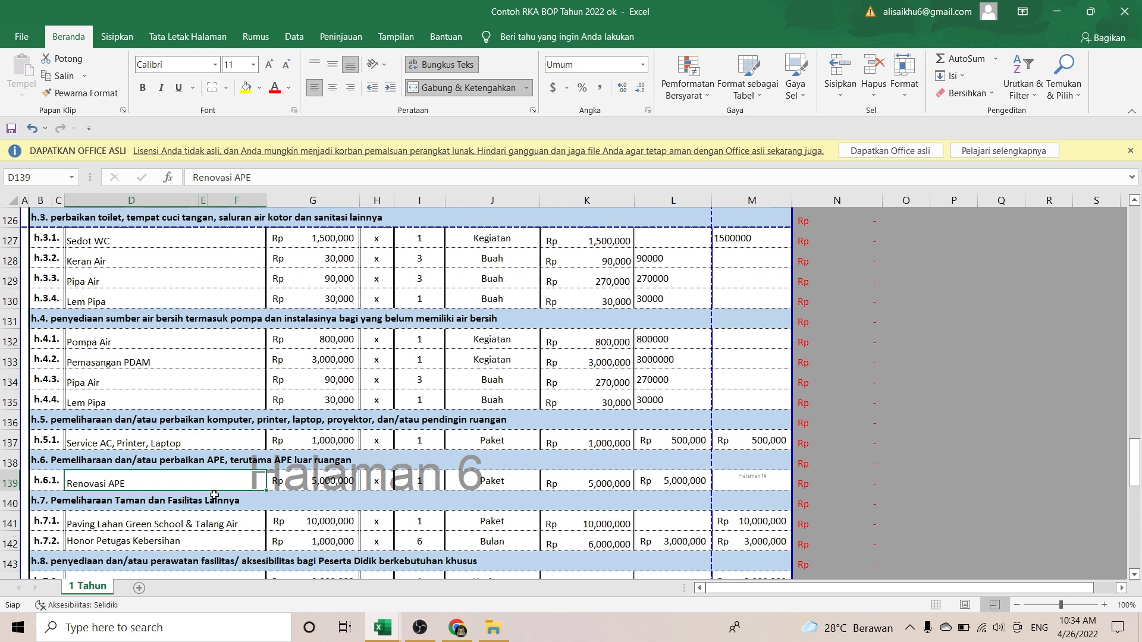
key("Down")
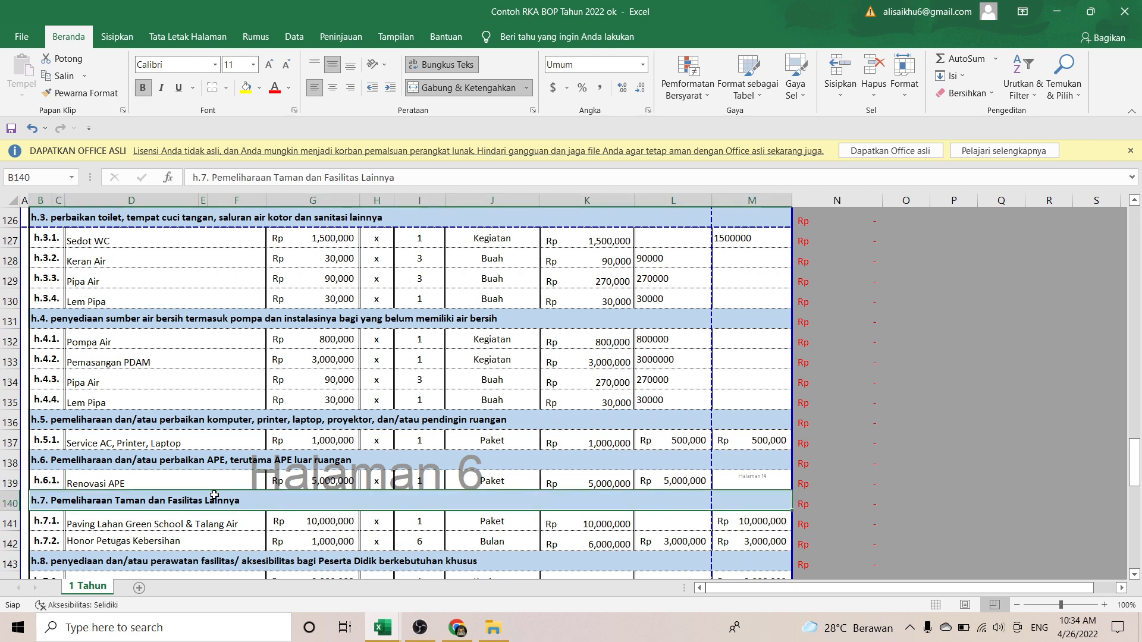
key("Down")
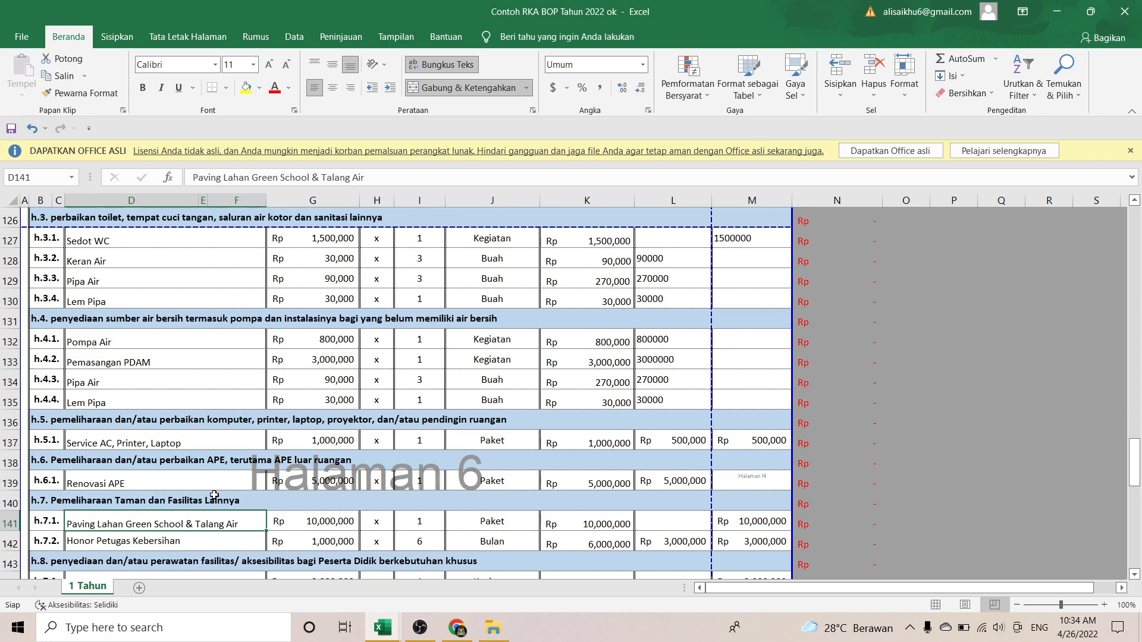
key("Up")
key("Down")
key("Down")
key("Down")
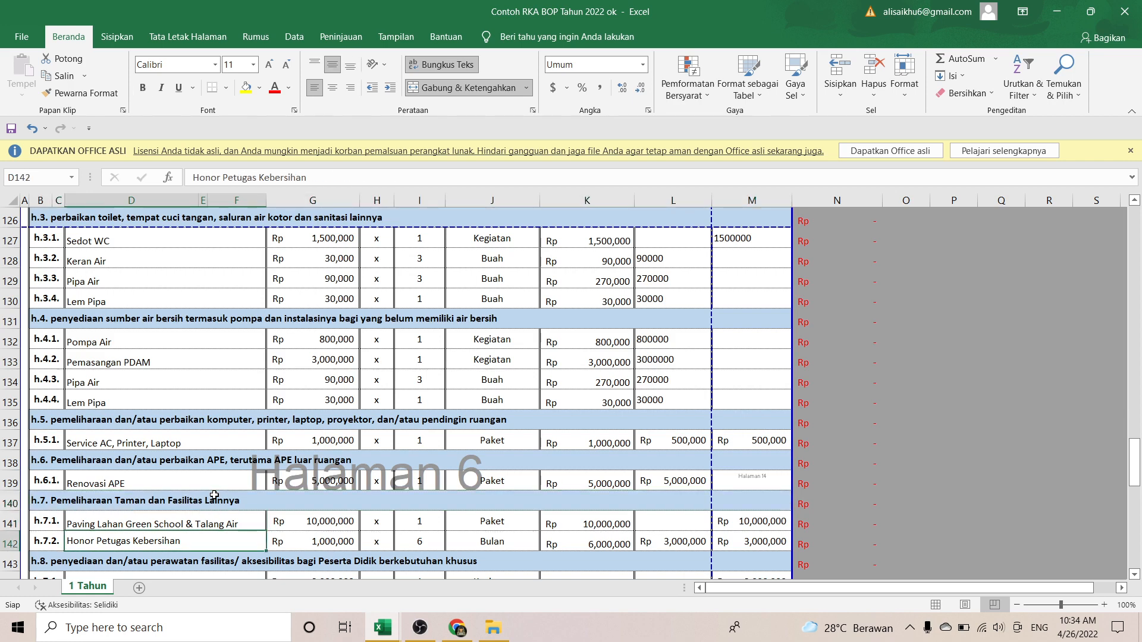
key("Up")
key("Up")
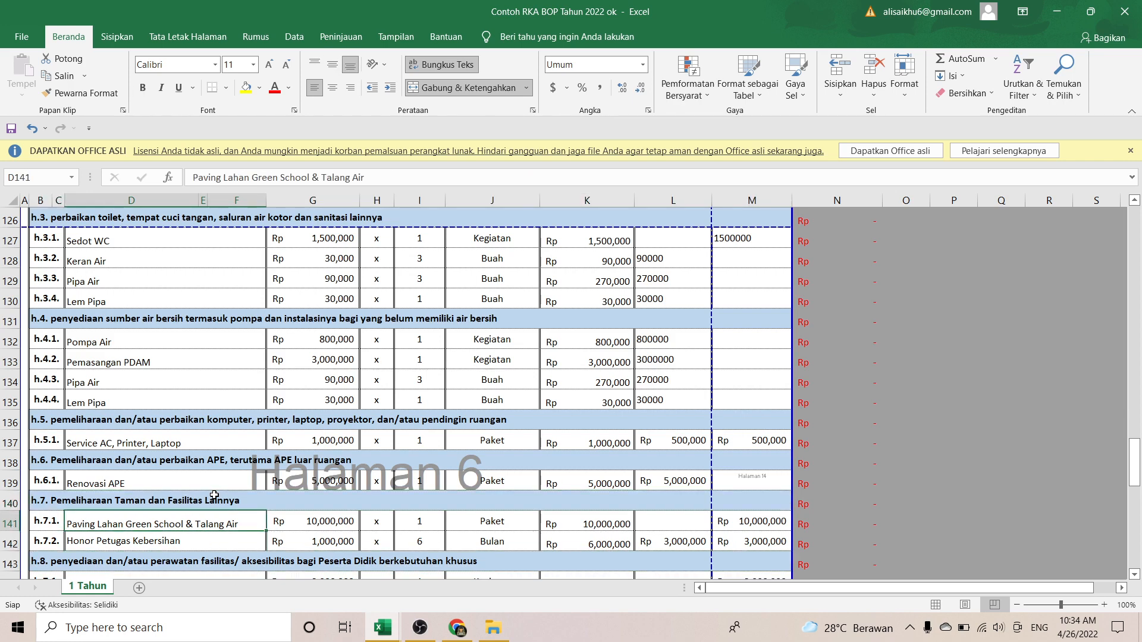
key("Down")
key("Down")
key("Down")
key("Down")
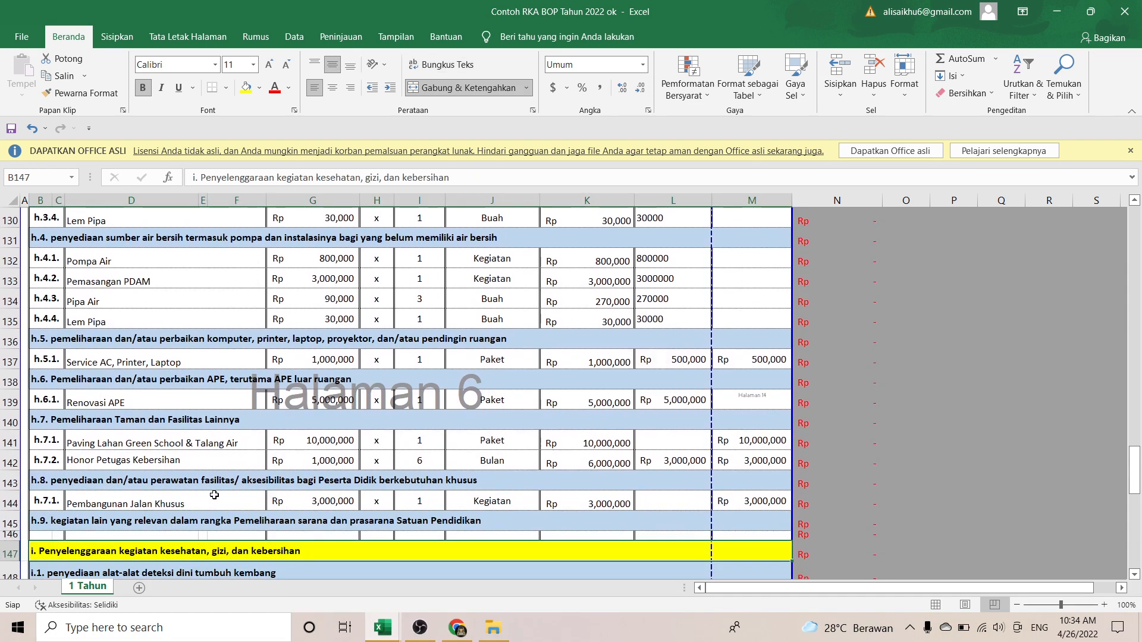
key("Up")
key("Up")
key("Up")
key("Up")
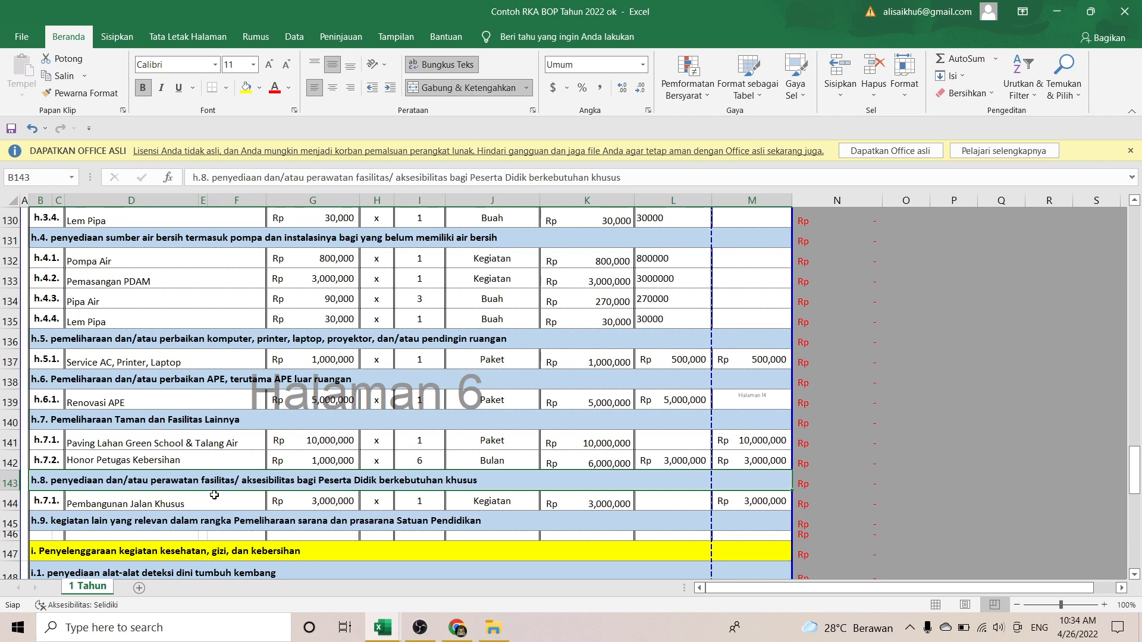
left_click(214, 495)
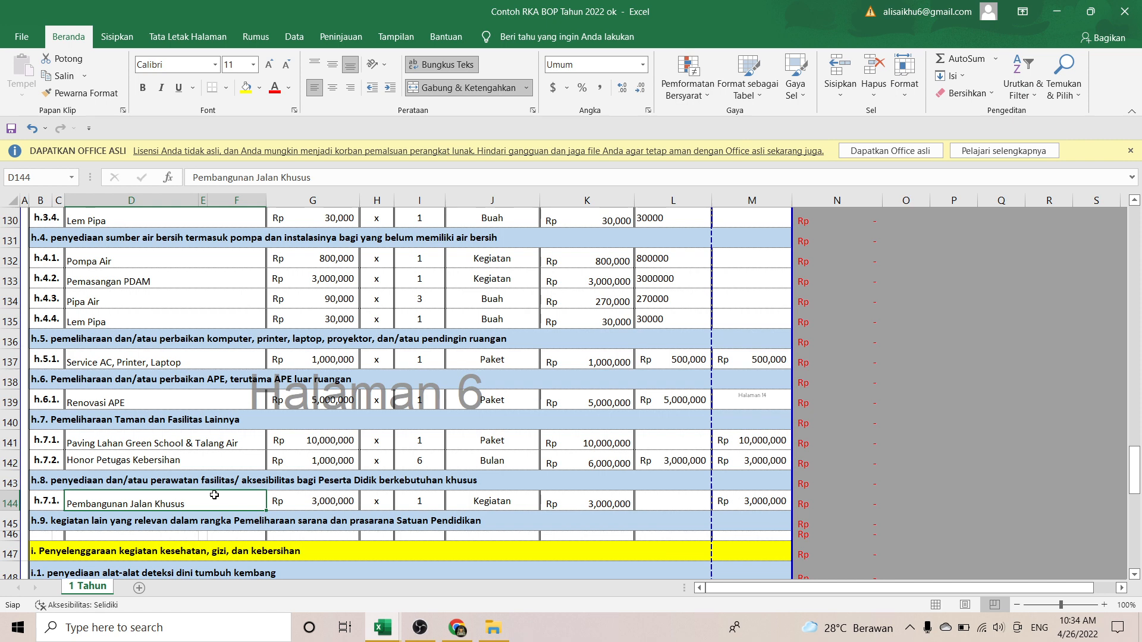
key("Down")
key("Down")
key("Down")
key("Down")
key("Down")
key("Down")
key("Down")
key("Down")
key("Down")
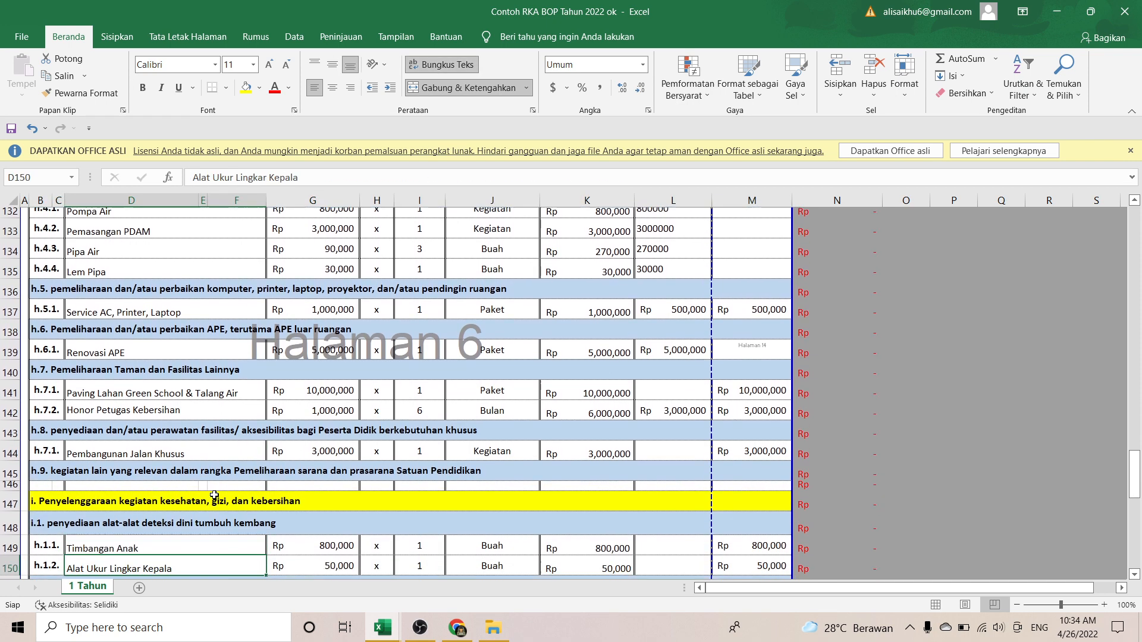
key("Down")
key("Down")
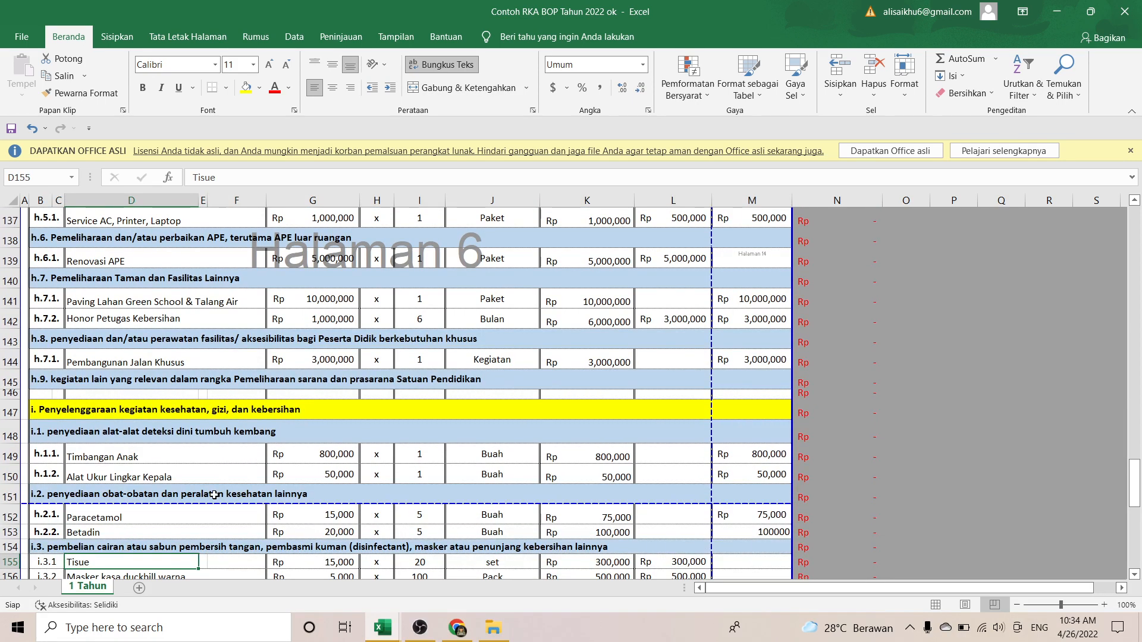
key("Up")
key("Up")
key("Up")
key("Up")
key("Up")
key("Up")
key("Up")
key("Up")
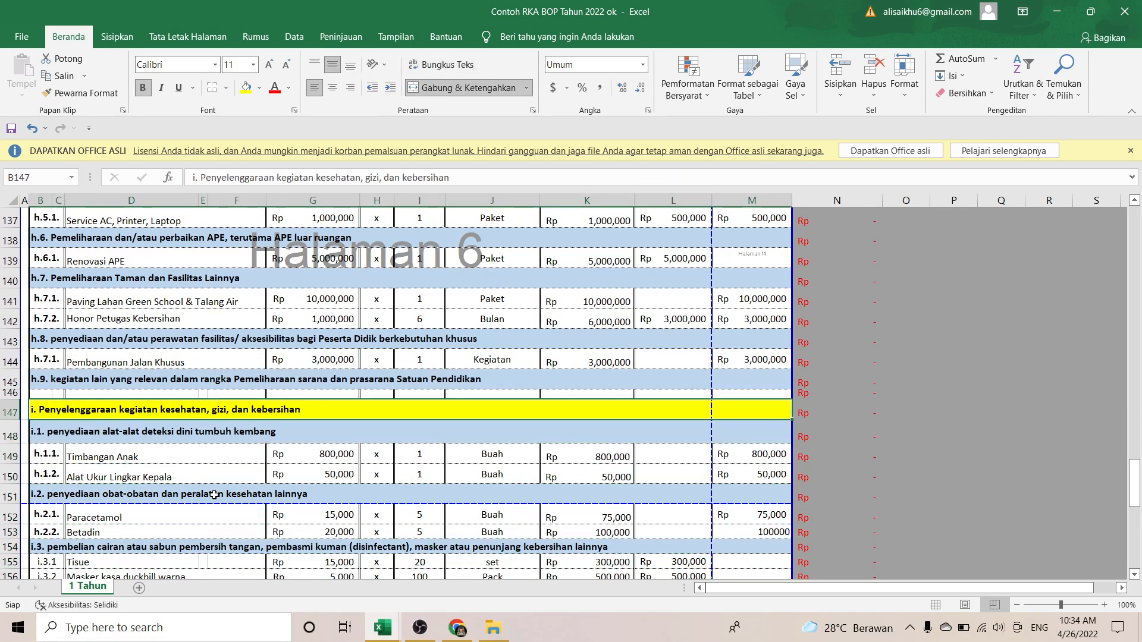
key("Down")
key("Down")
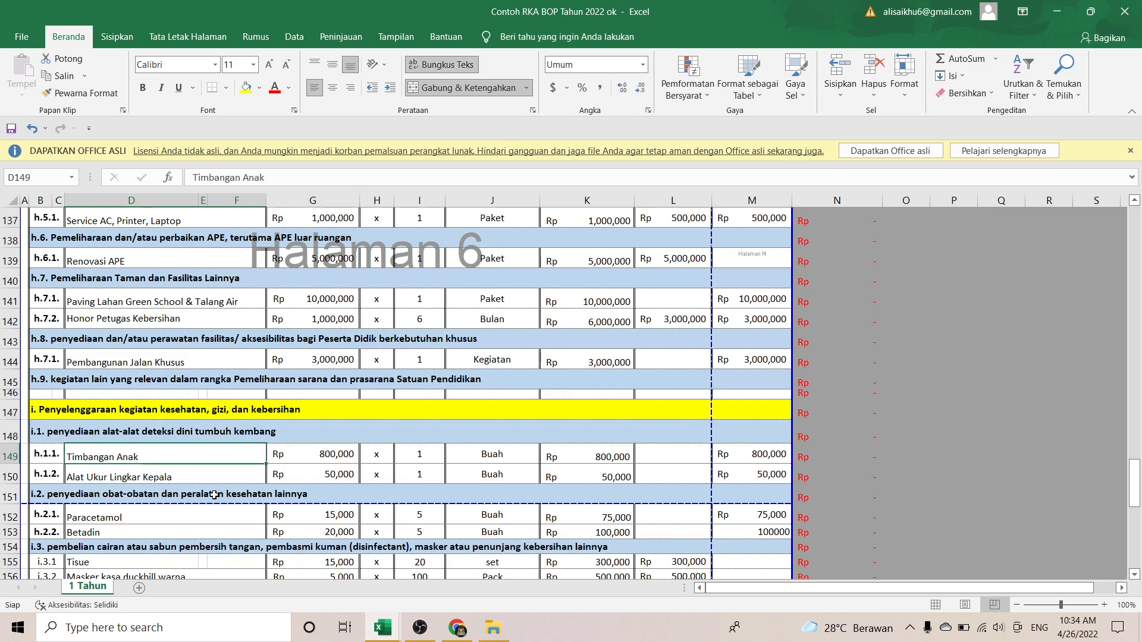
key("Up")
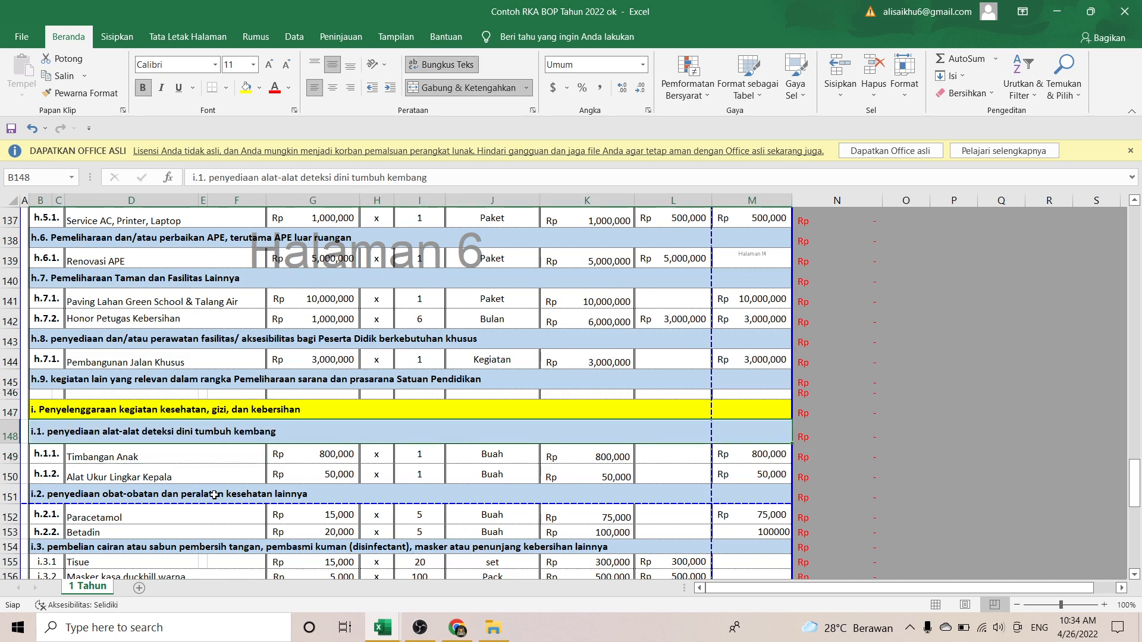
key("Down")
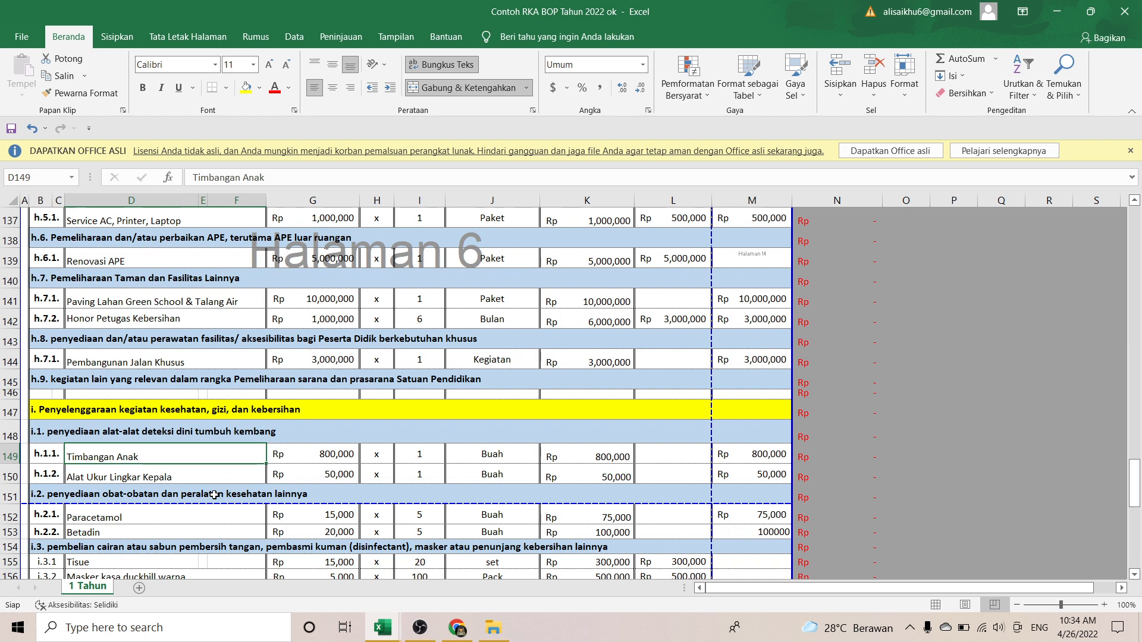
key("Down")
key("Down")
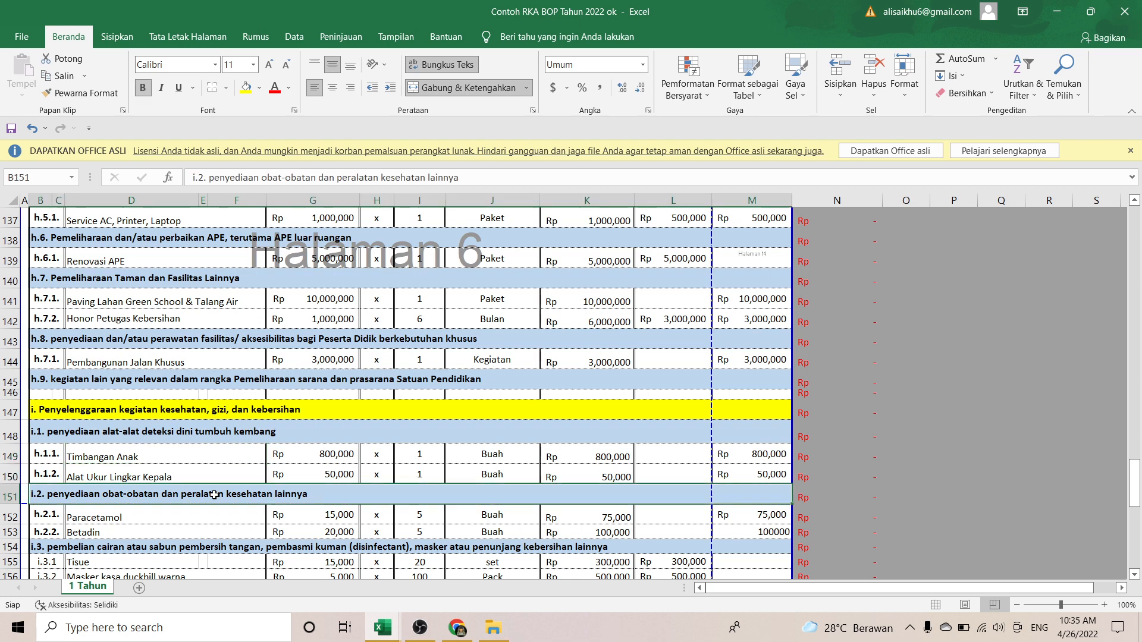
key("Down")
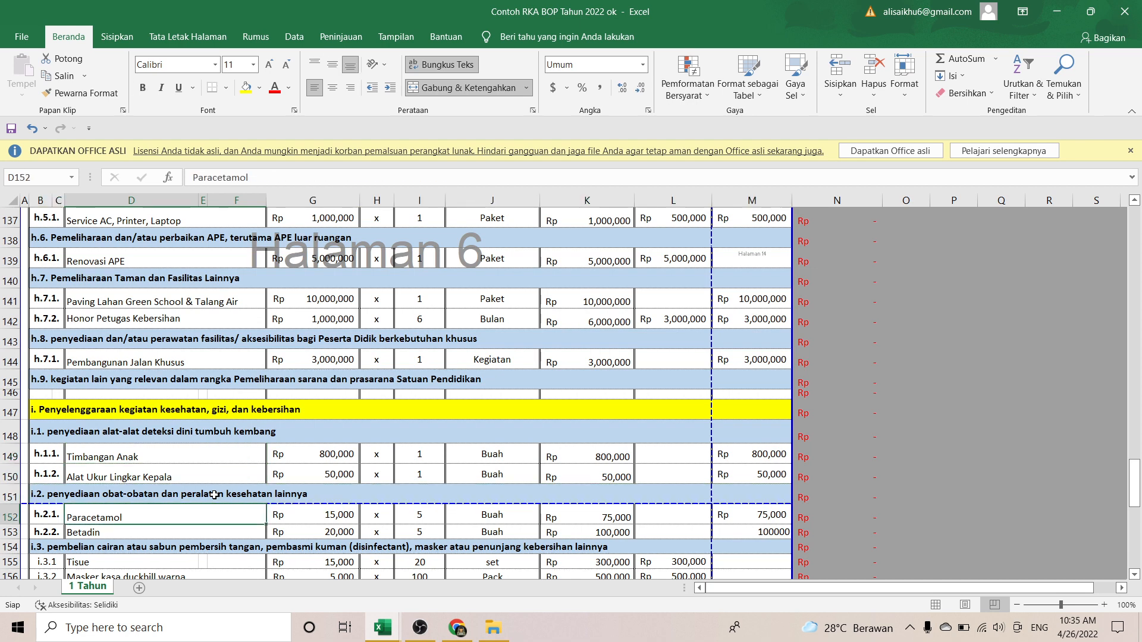
key("Down")
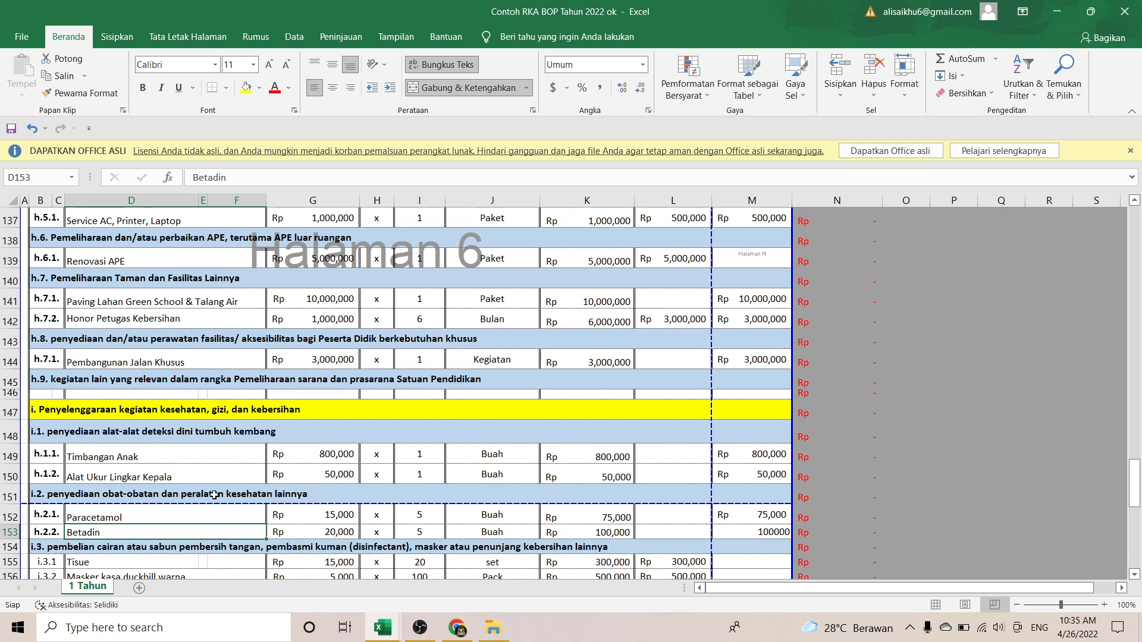
key("Down")
key("Down")
key("Down")
key("Down")
key("Down")
key("Down")
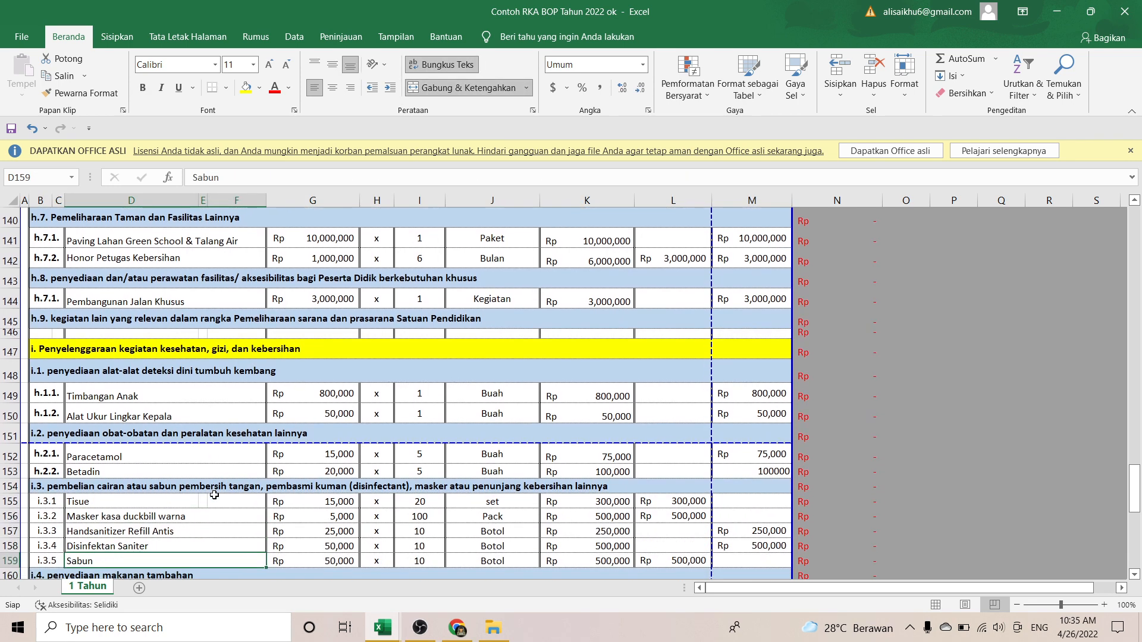
key("Up")
key("Up")
key("Up")
key("Up")
key("Up")
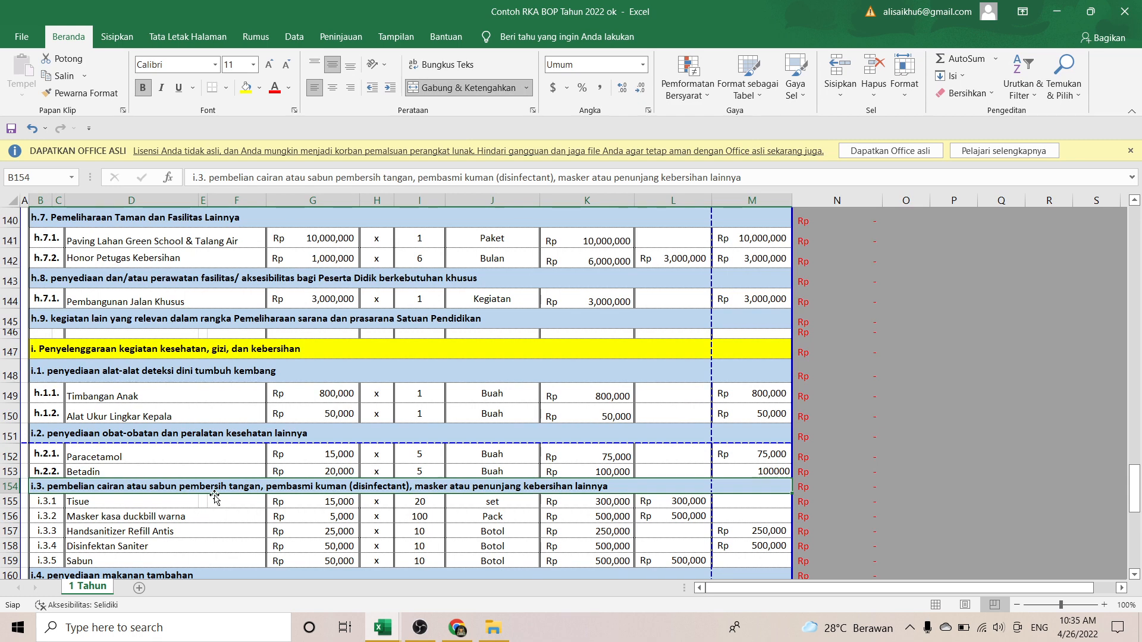
key("Down")
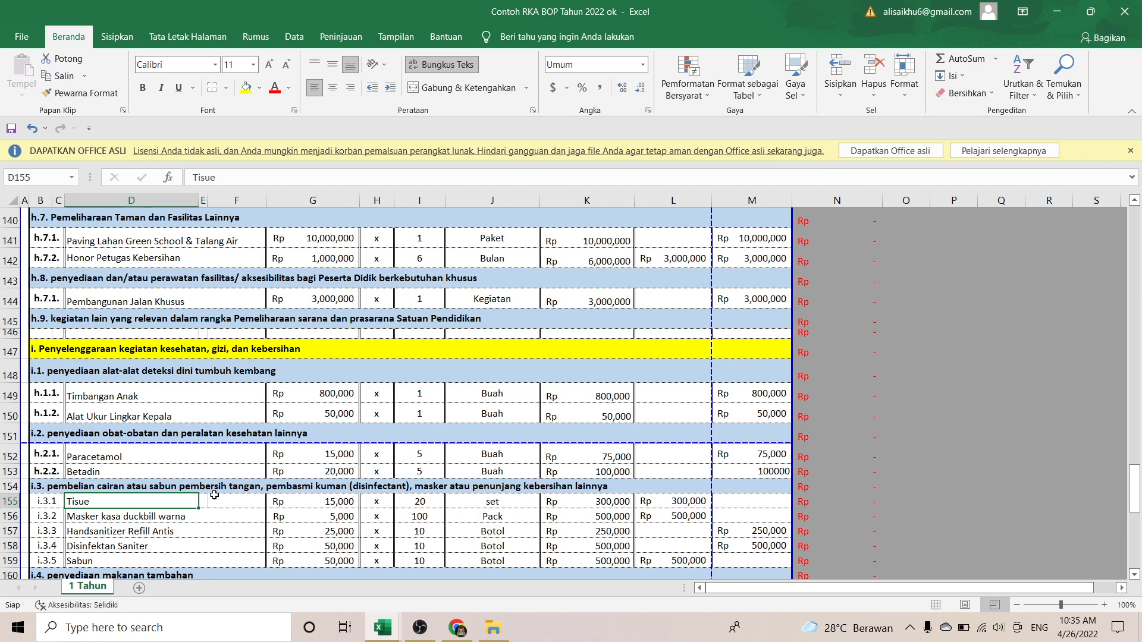
key("Down")
key("Down")
key("Down")
key("Down")
key("Down")
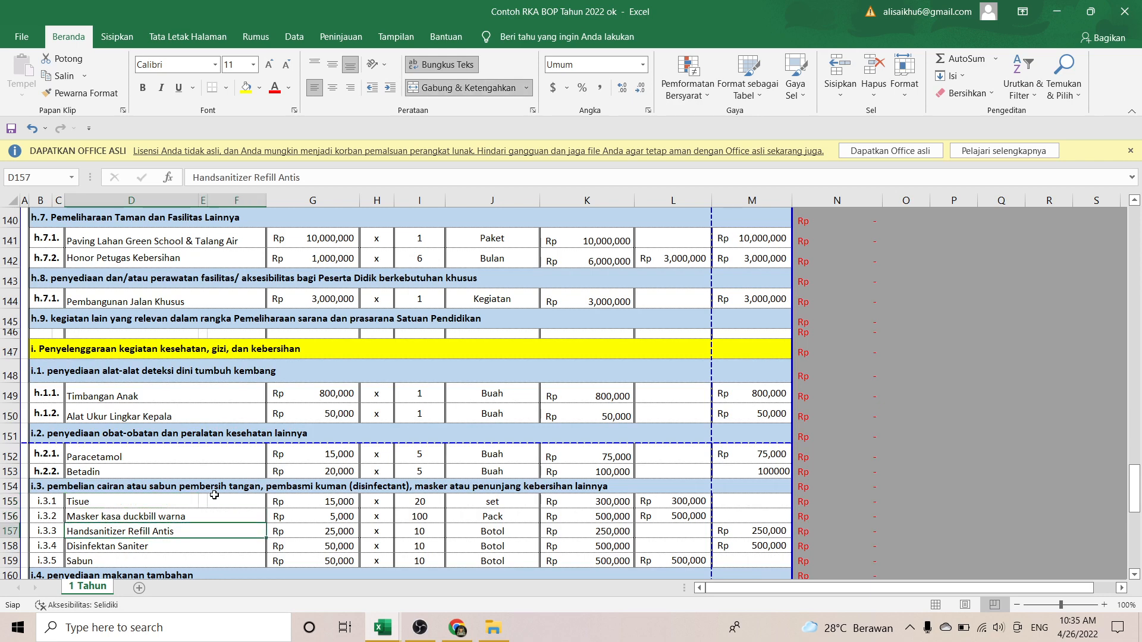
key("Down")
key("Down")
key("Down")
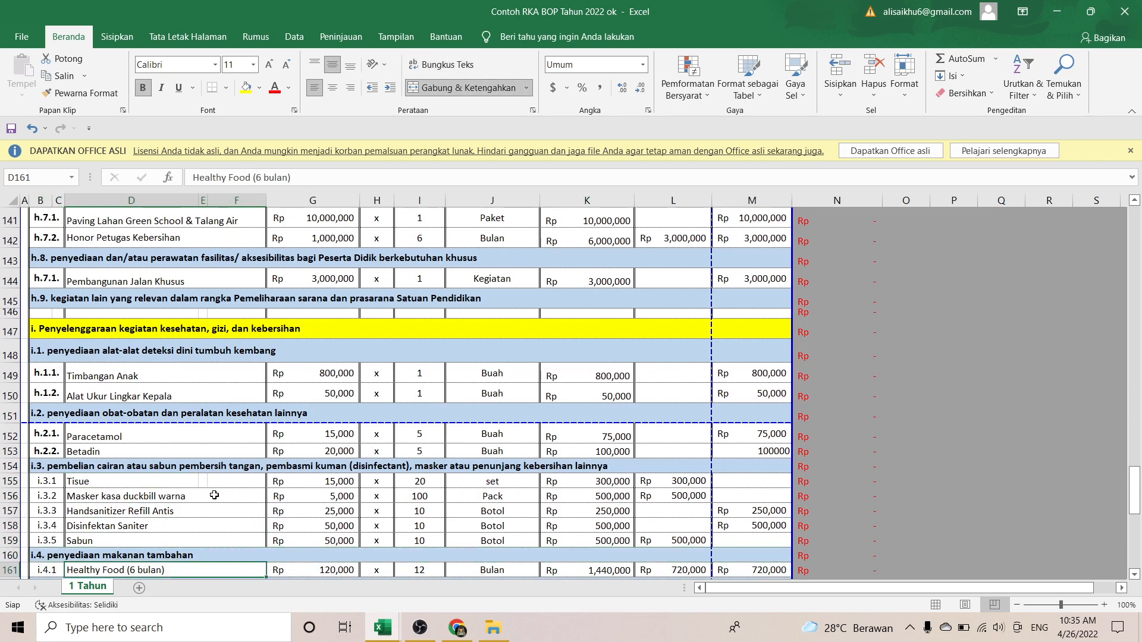
key("Up")
key("Up")
key("Up")
key("Up")
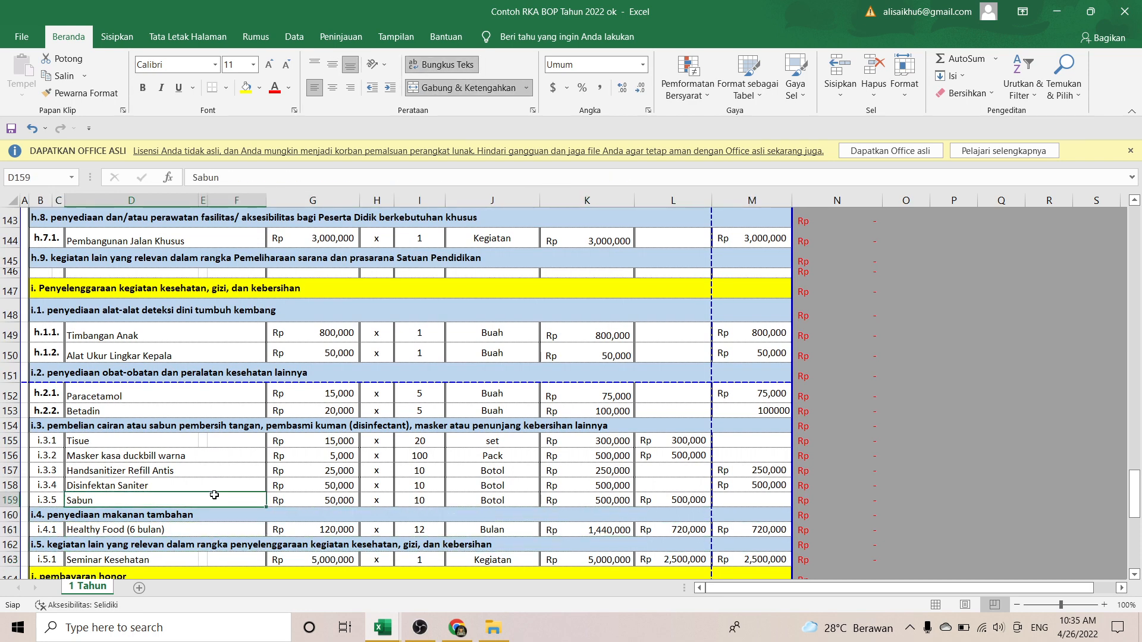
key("Down")
key("Down")
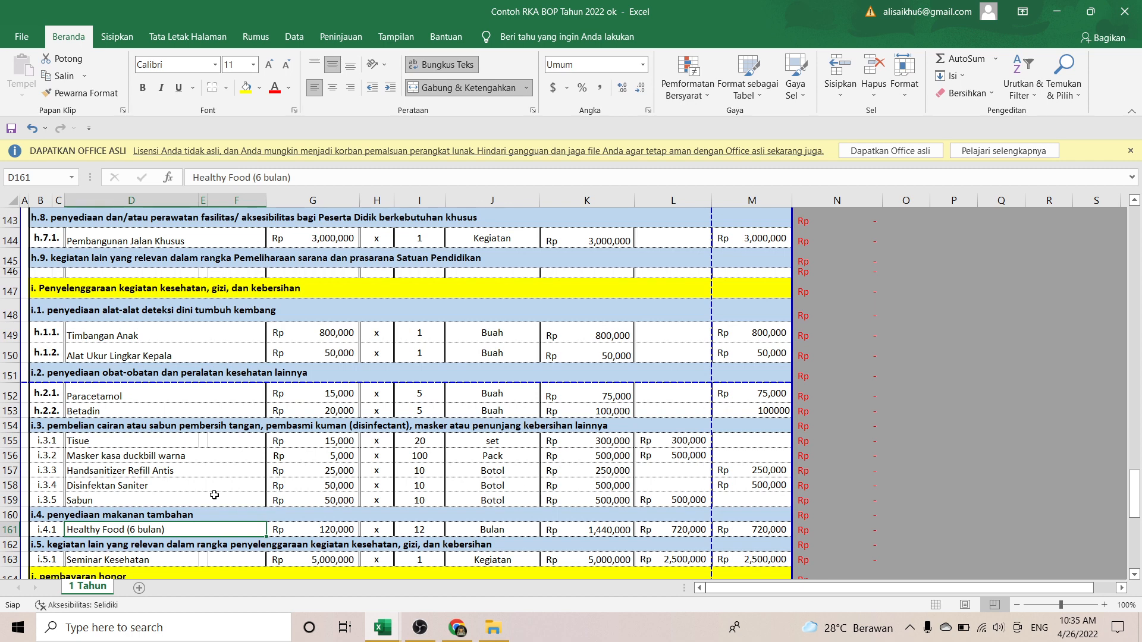
key("Right")
key("Right")
key("Left")
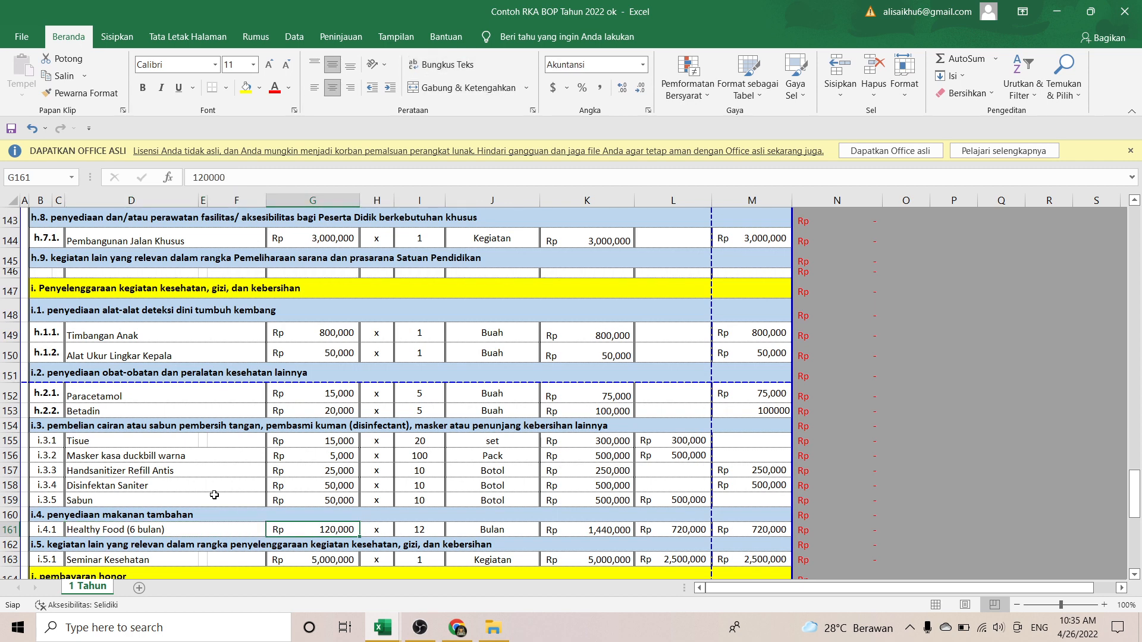
key("Left")
key("Left")
key("Right")
key("Right")
key("Right")
key("Right")
key("Right")
key("Left")
key("Left")
key("Left")
key("Left")
key("Left")
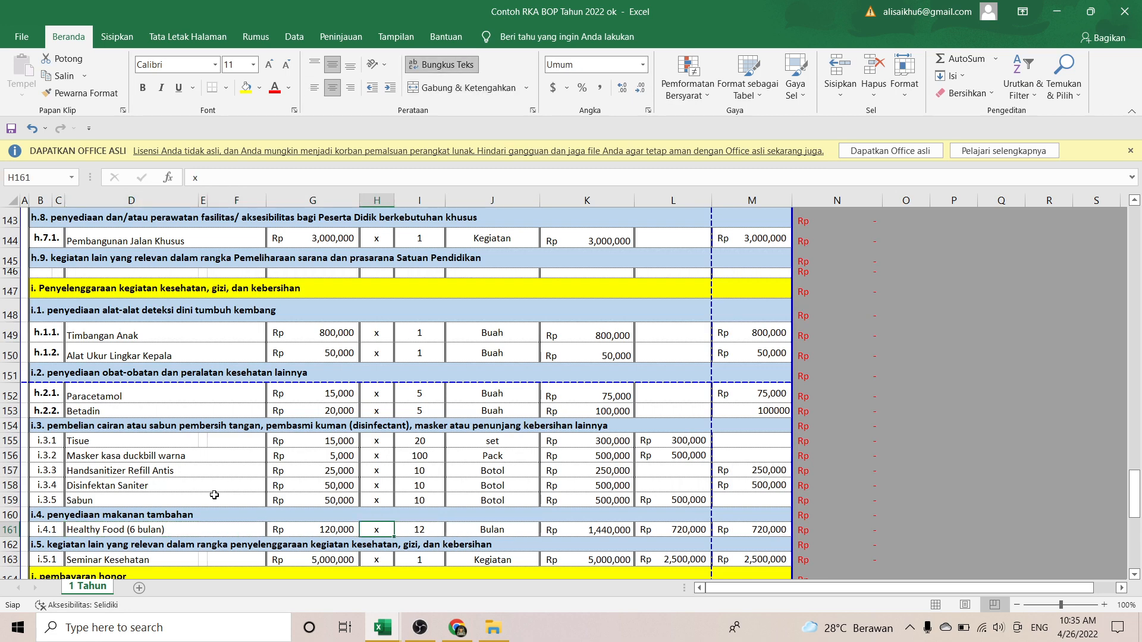
key("Right")
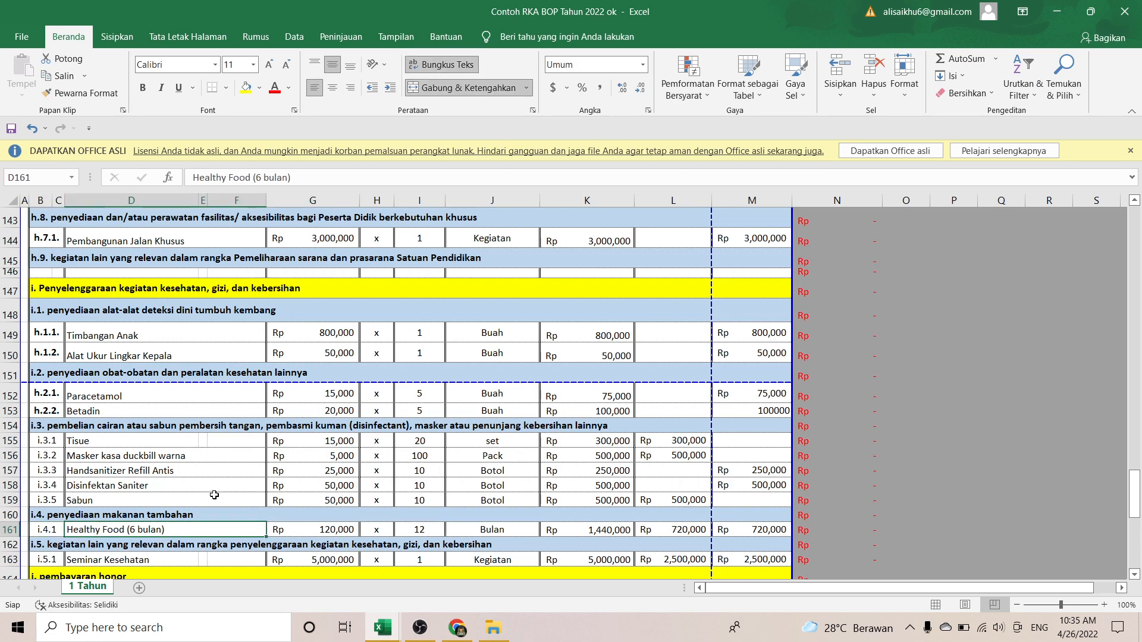
key("Down")
key("Down")
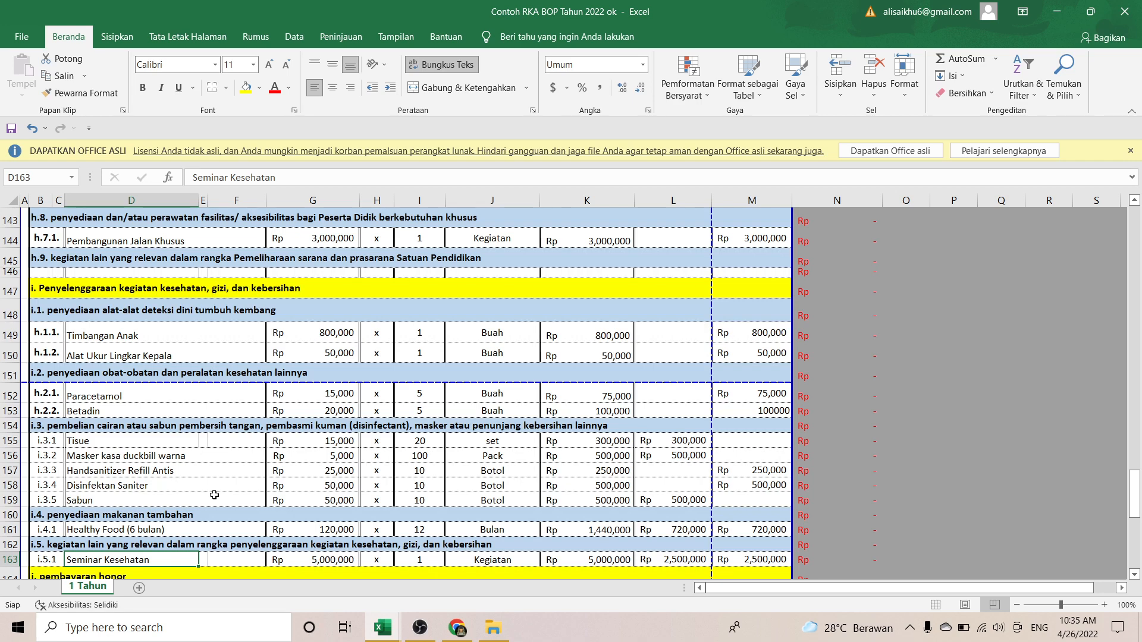
key("Down")
key("Down")
key("Down")
key("Down")
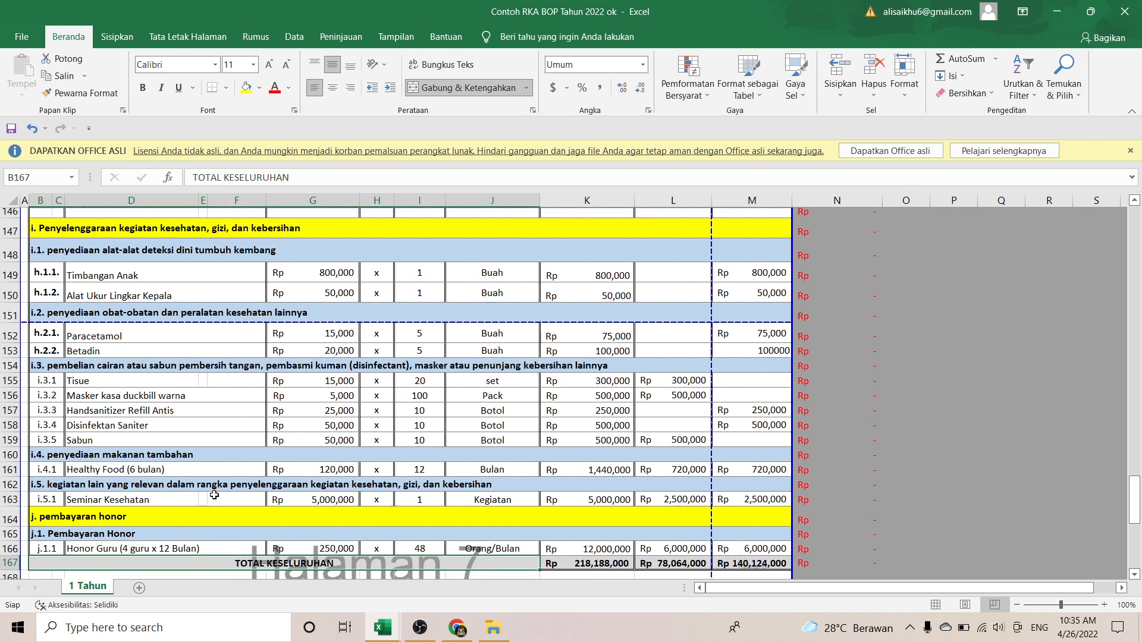
key("Down")
key("Up")
key("Up")
key("Up")
key("Up")
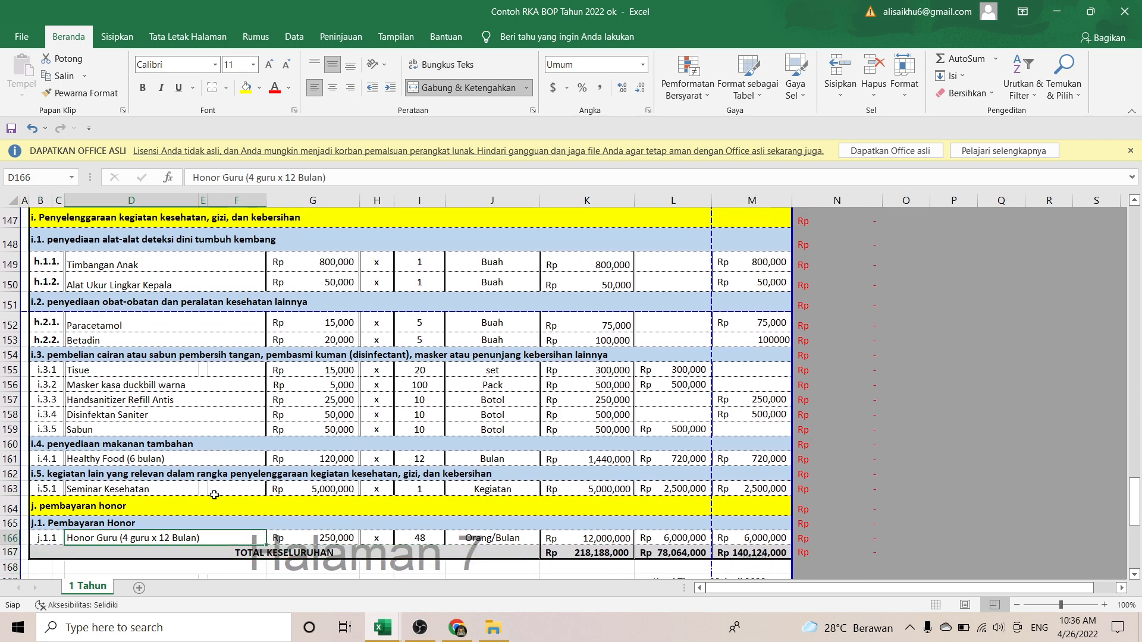
key("Down")
key("Down")
key("Right")
key("Right")
key("Right")
key("Right")
key("Right")
key("Right")
key("Right")
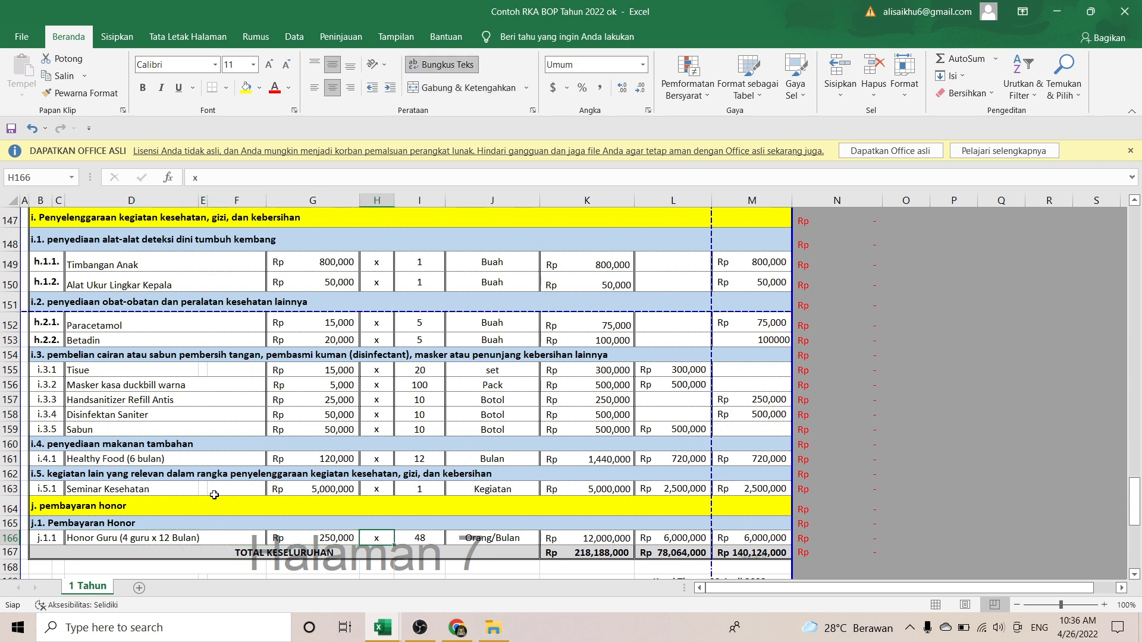
key("Left")
key("Left")
key("Left")
key("Left")
key("Left")
key("Left")
key("Left")
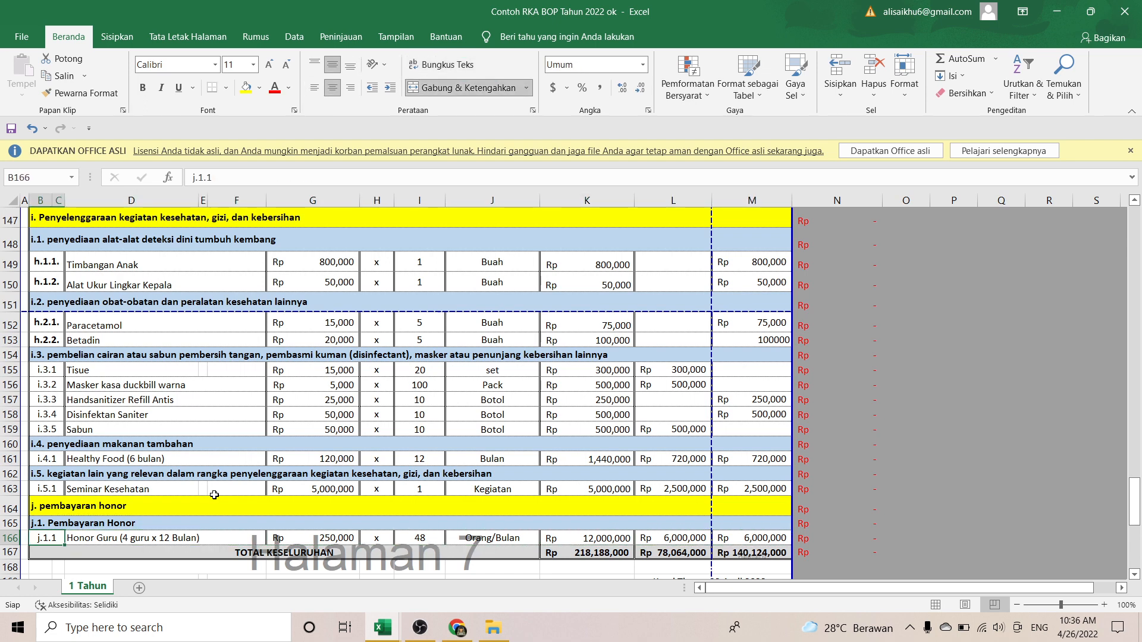
key("Right")
key("Right")
key("Right")
key("Right")
key("Right")
key("Right")
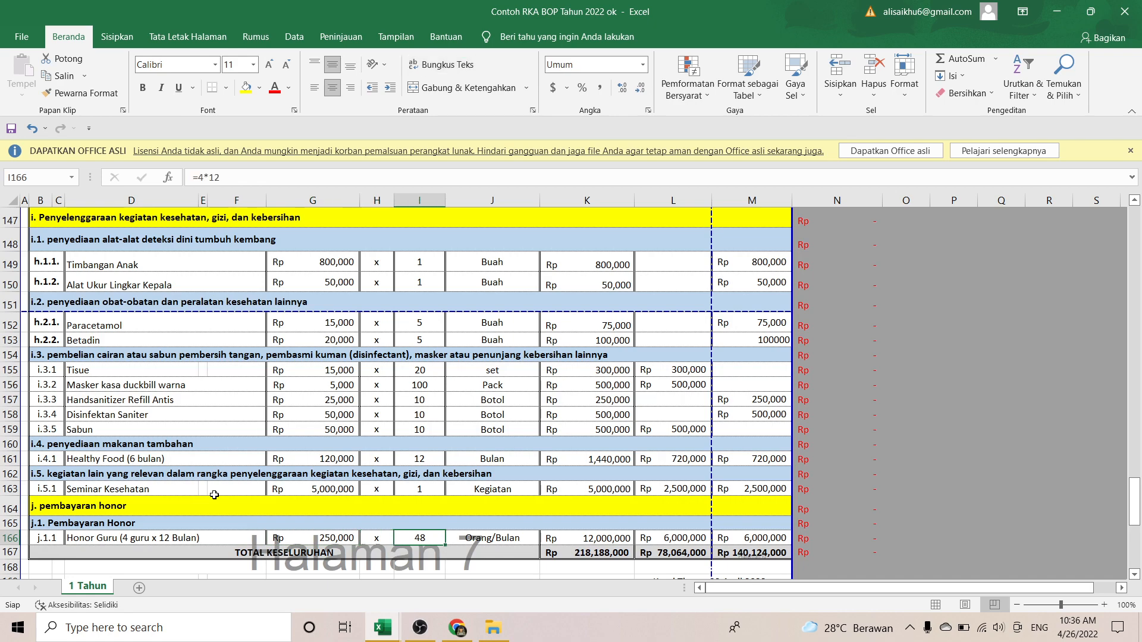
key("Down")
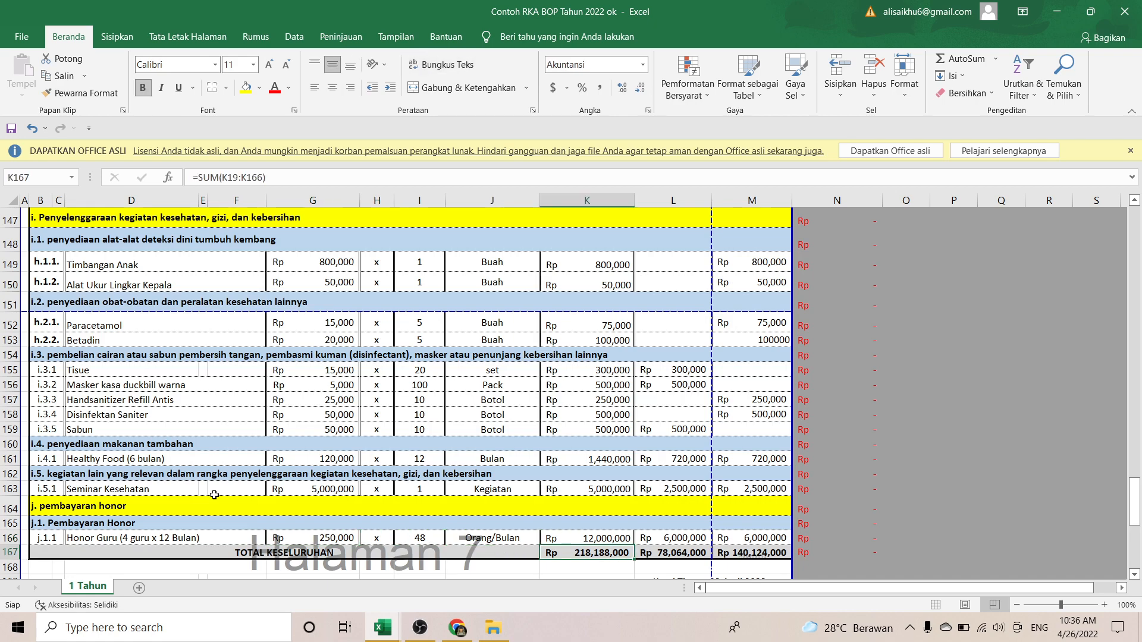
key("Down")
key("Down")
key("Down")
key("Down")
key("Down")
key("Down")
key("Down")
key("Down")
key("Up")
key("Up")
key("Up")
key("Up")
key("Up")
key("Up")
key("Up")
key("Up")
key("Up")
key("Up")
key("Up")
key("Up")
key("Up")
key("Up")
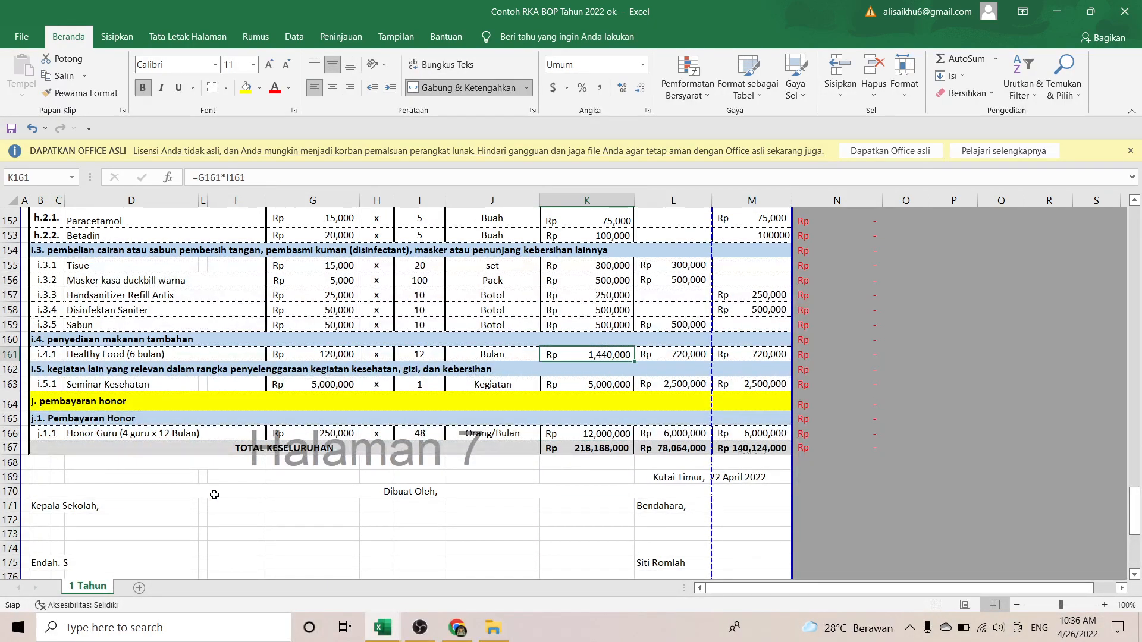
Step: Return to the top of the RKAS sheet, check header cells G8–J8, then switch to OBS
key("Up")
key("Up")
key("Up")
key("Up")
key("Up")
key("Up")
key("Up")
key("Up")
key("Up")
key("Up")
key("Up")
key("Up")
key("Up")
key("Up")
key("Up")
key("Up")
key("Up")
key("Up")
key("Up")
key("Up")
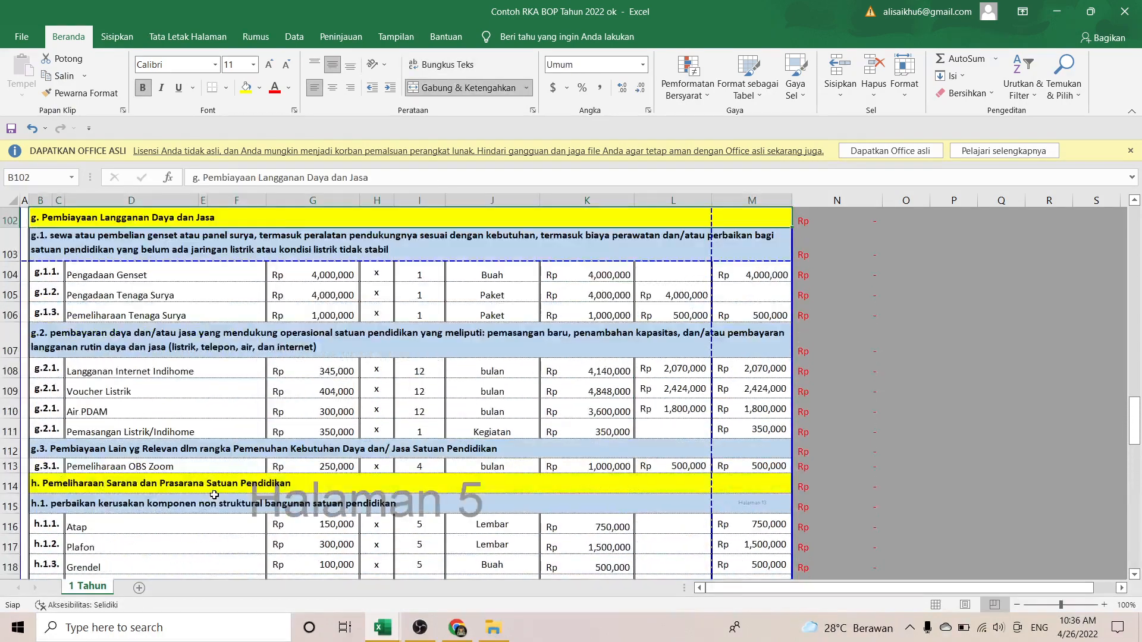
key("Up")
key("Up")
key("Up")
key("Up")
key("Up")
key("Up")
key("Up")
key("Up")
key("Up")
key("Up")
key("Up")
key("Up")
key("Up")
key("Up")
key("Up")
key("Up")
key("Up")
key("Up")
key("Up")
key("Up")
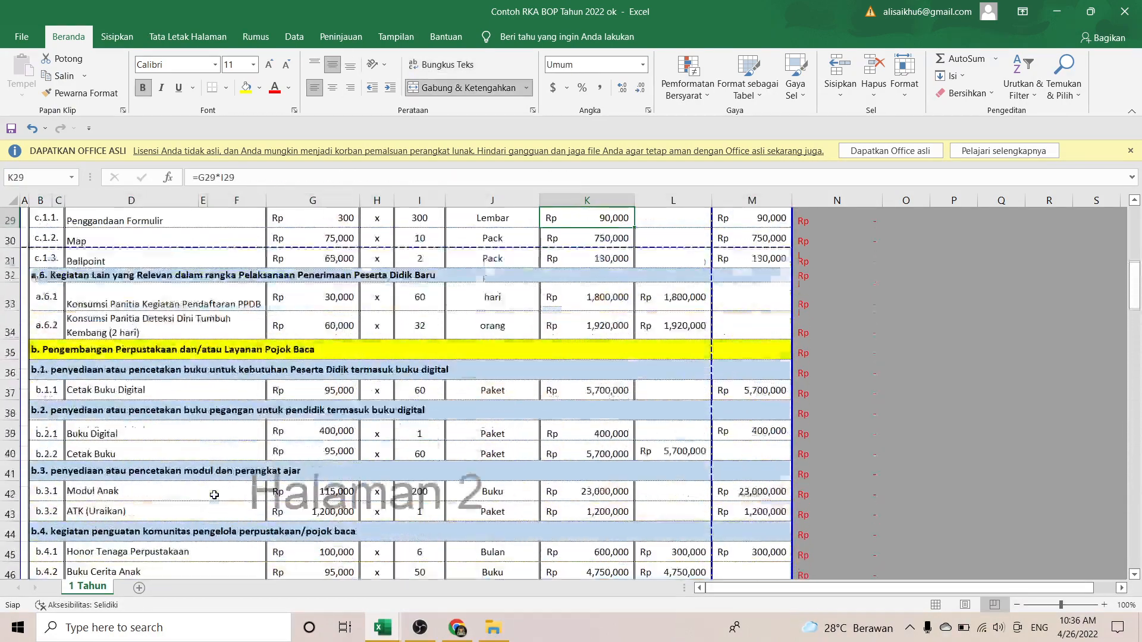
key("Up")
key("Up")
key("Up")
key("Up")
key("Up")
key("Up")
key("Up")
key("Up")
key("Up")
key("Up")
key("Up")
key("Up")
key("Up")
key("Up")
key("Up")
key("Up")
key("Up")
key("Up")
key("Up")
key("Up")
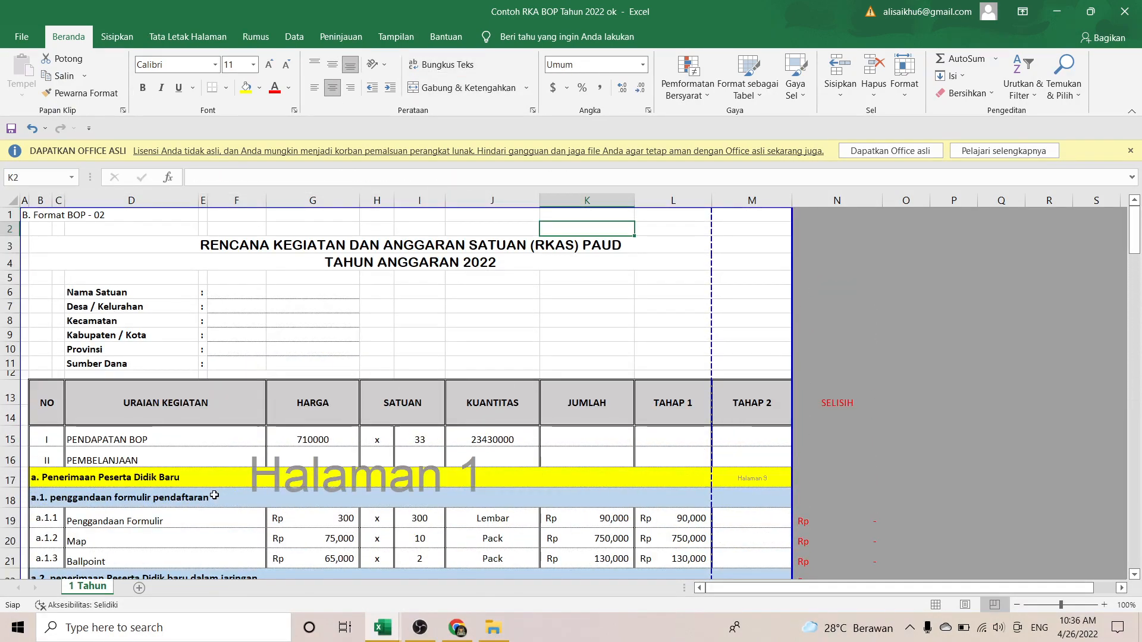
key("Down")
key("Down")
key("Down")
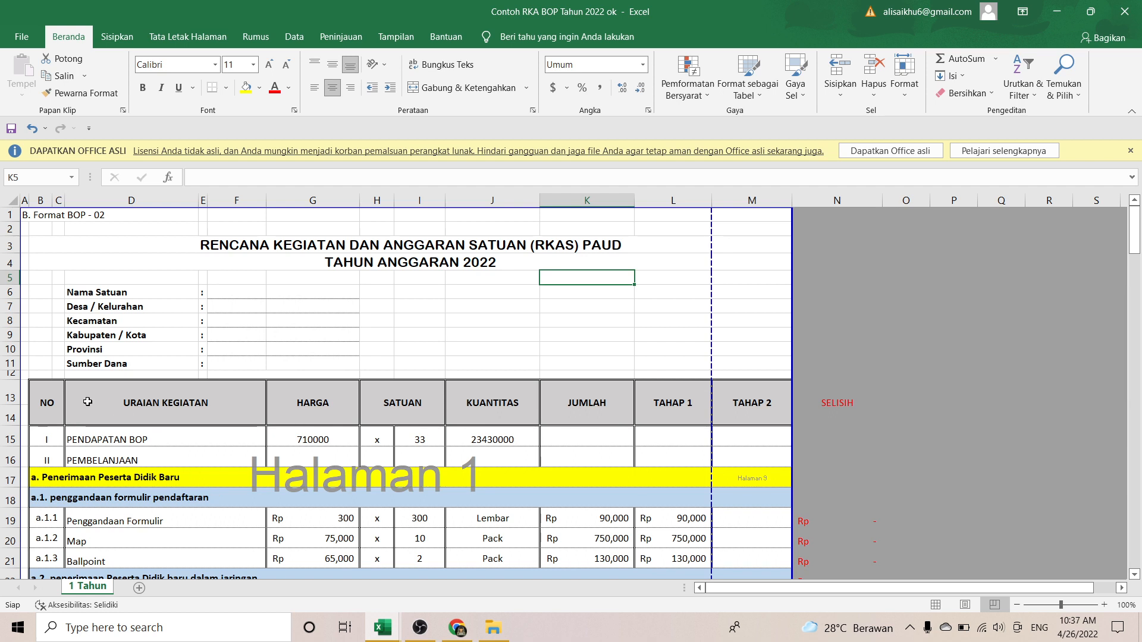
left_click(324, 324)
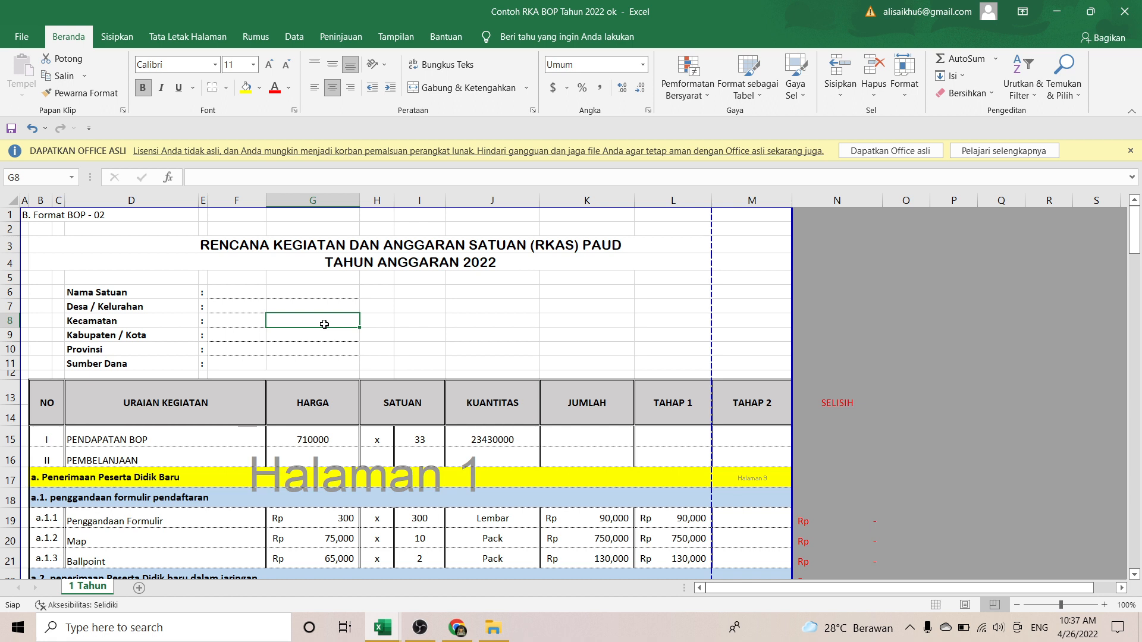
left_click(371, 321)
left_click(406, 321)
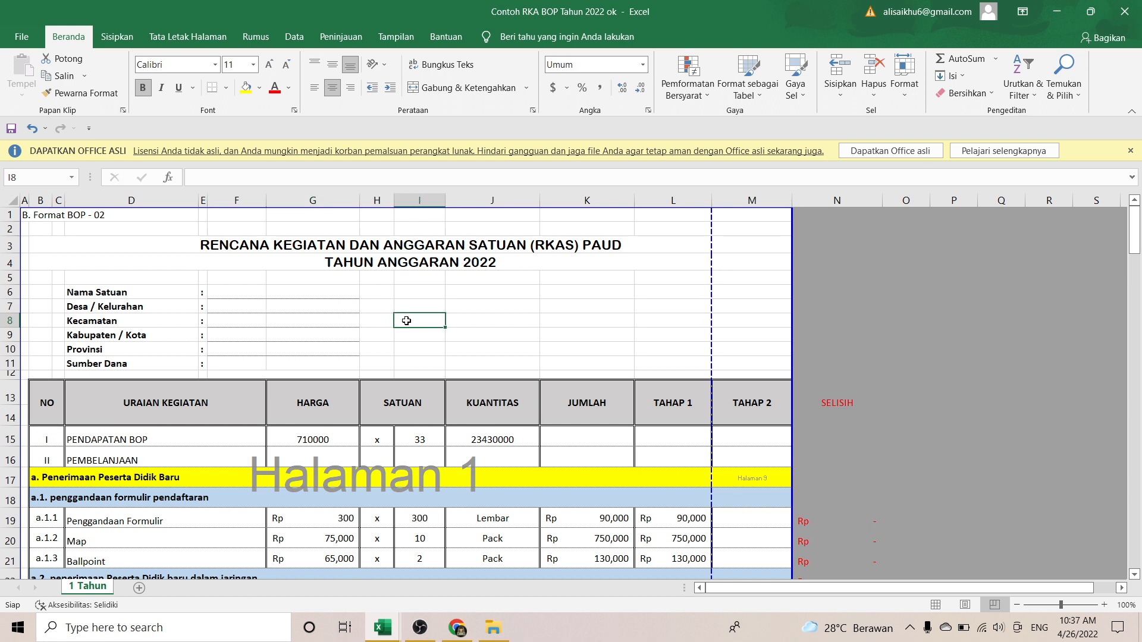
left_click(453, 322)
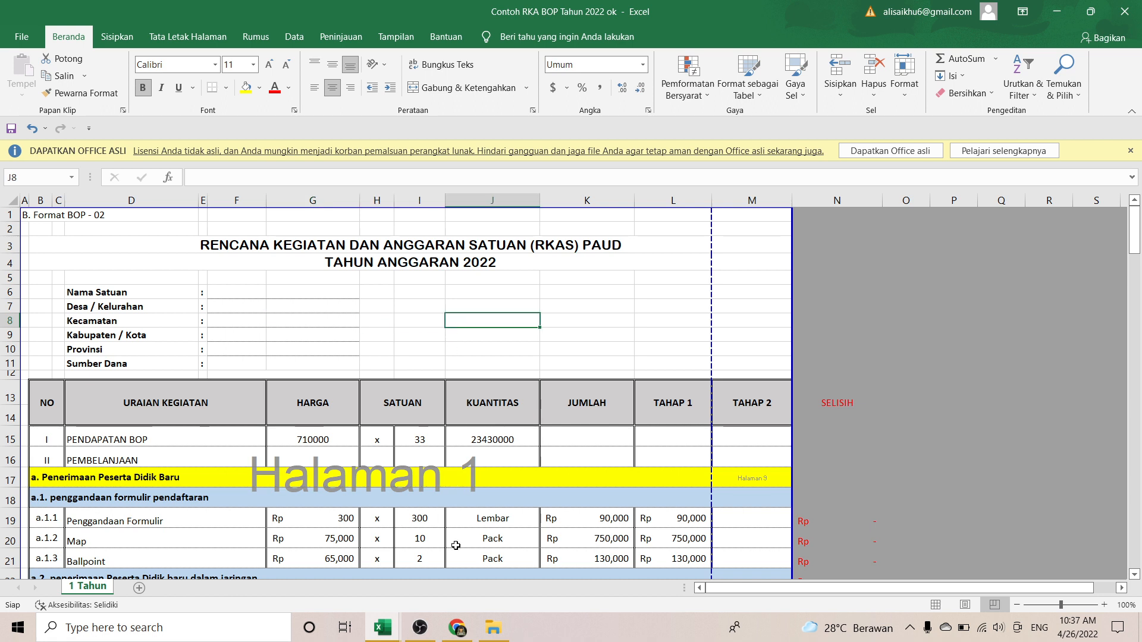
left_click(419, 629)
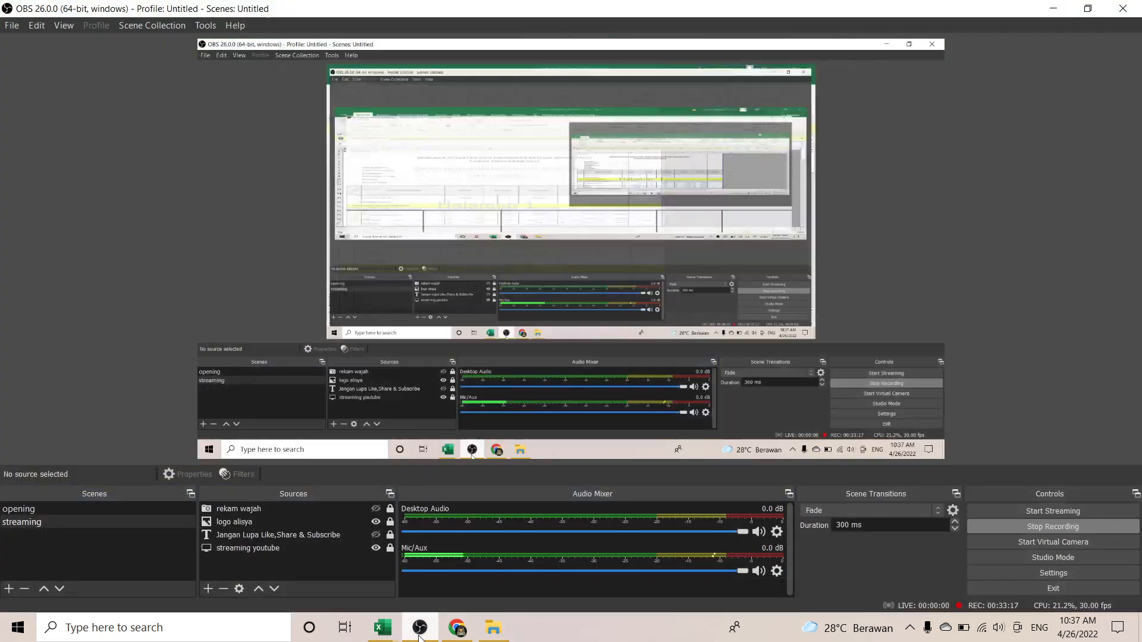